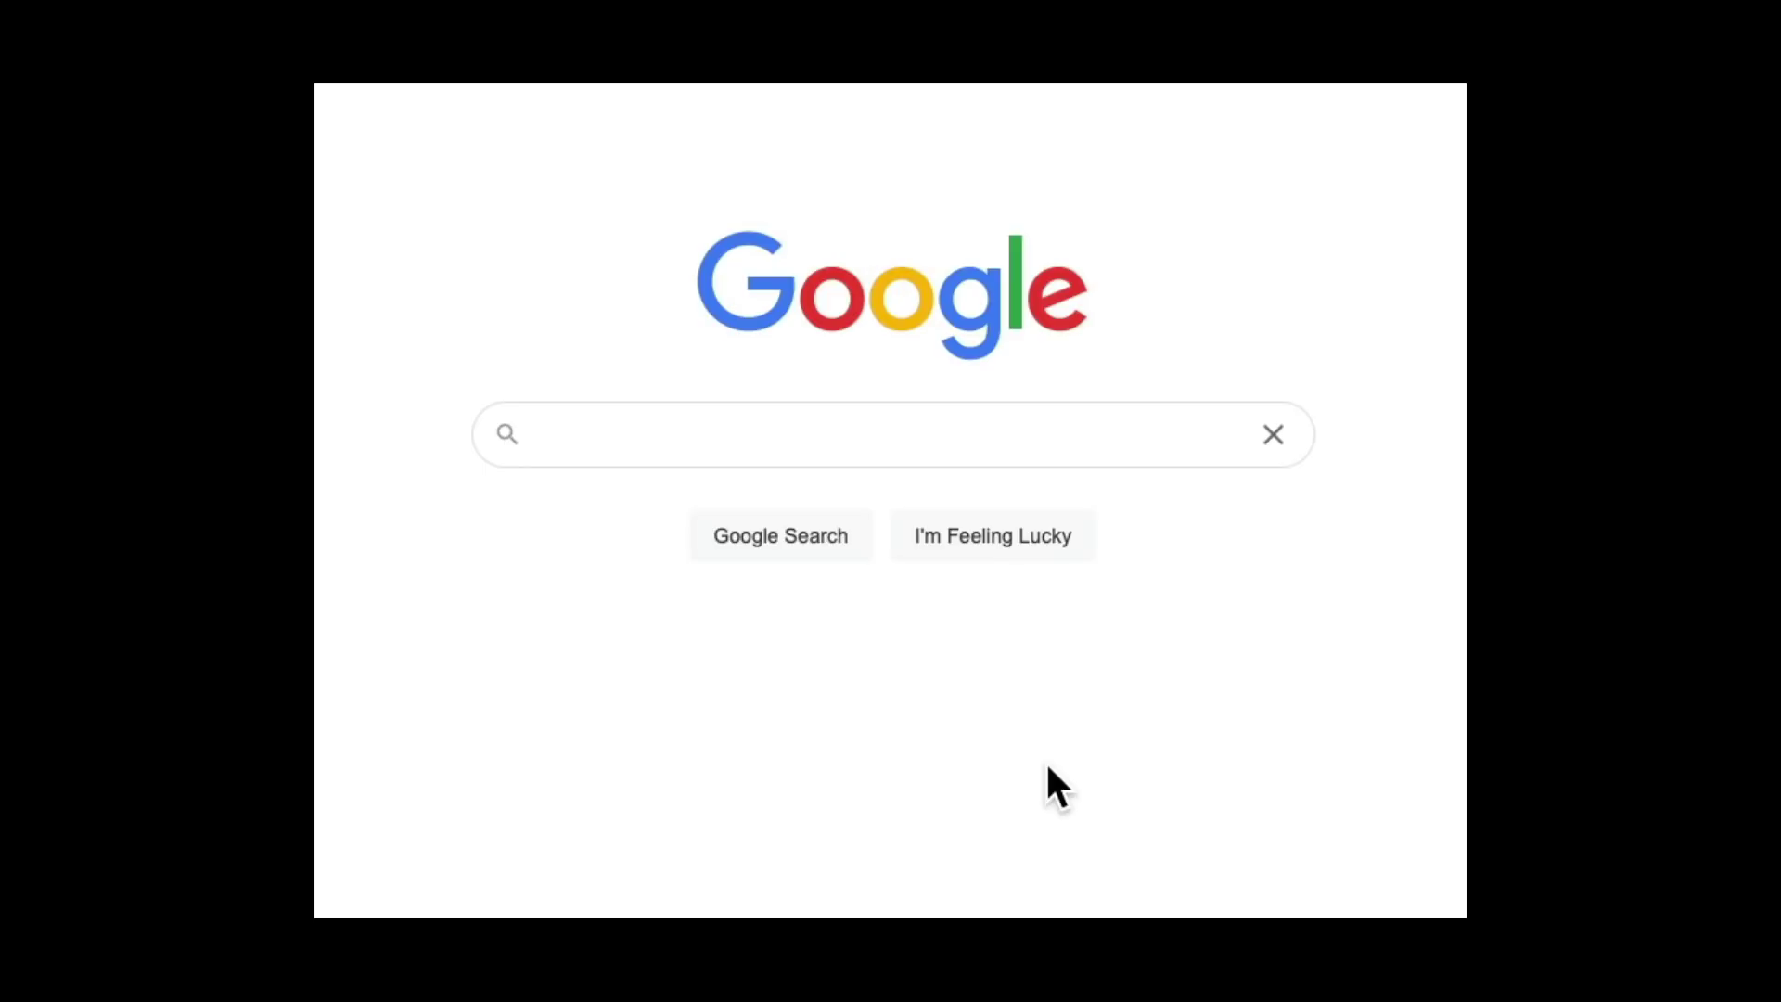
Step: Search Google for "Free MIDI Chord Packs" and open the ldrolez/free-midi-chords GitHub repository
text(Free MIDI Chord Packs)
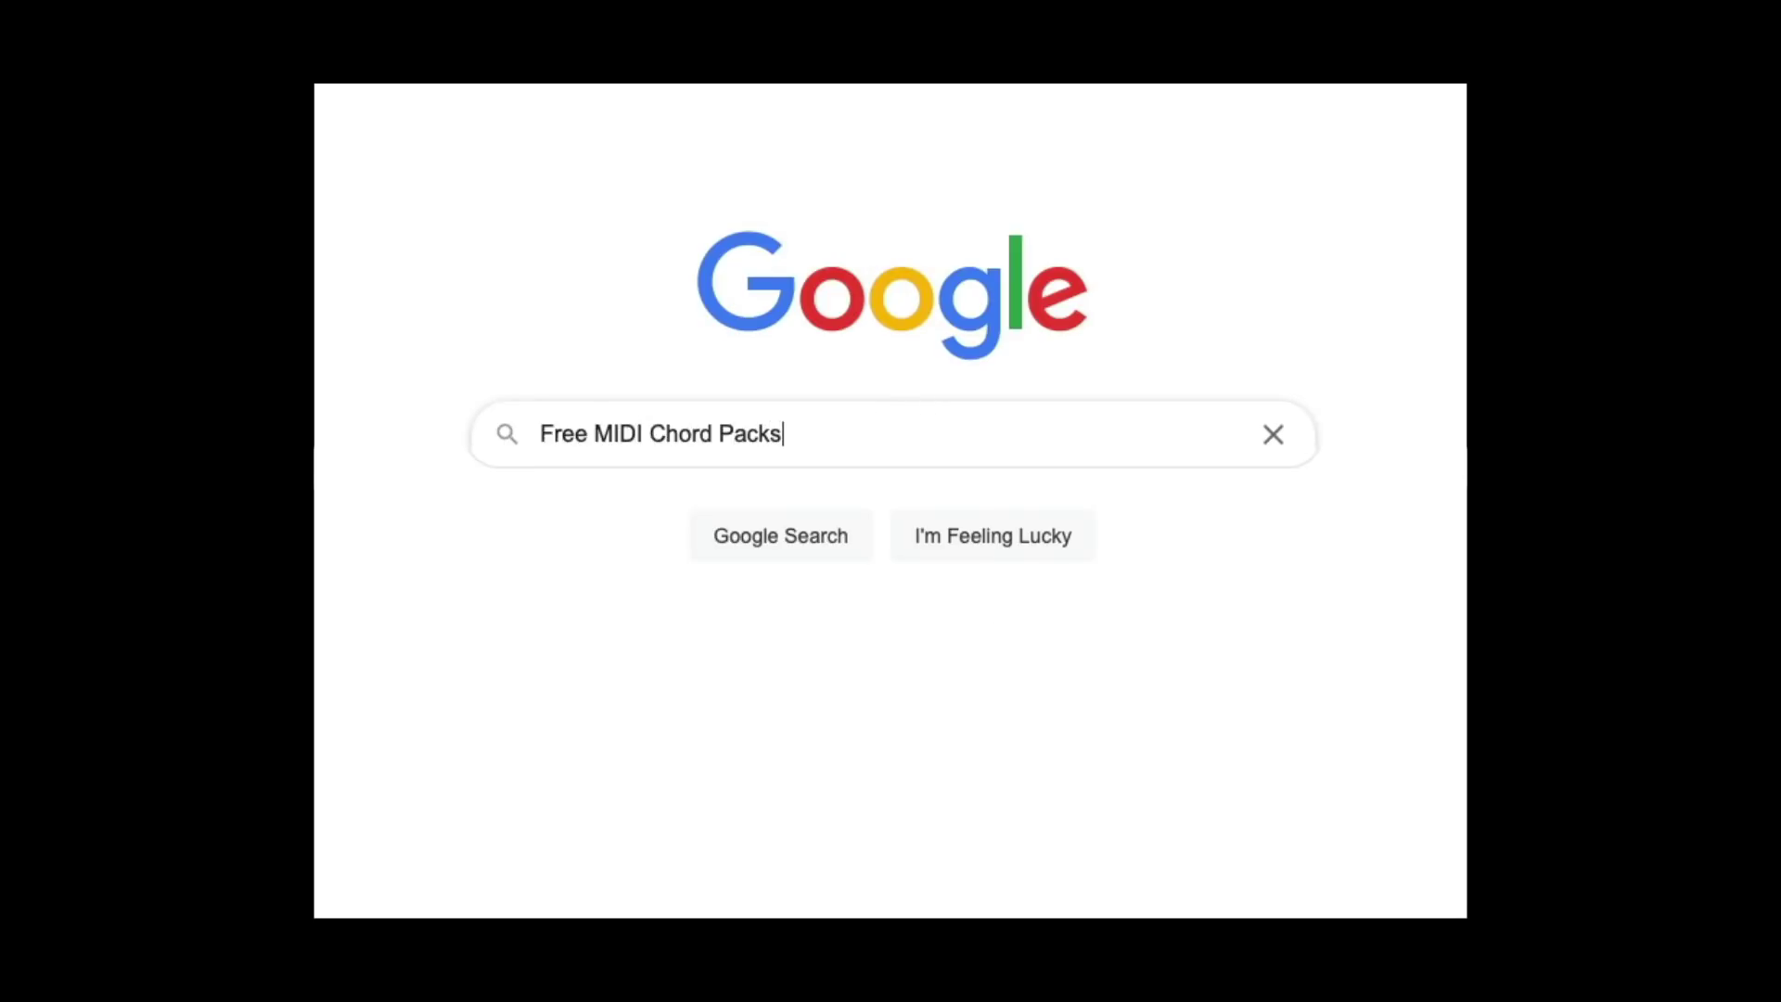
key(Return)
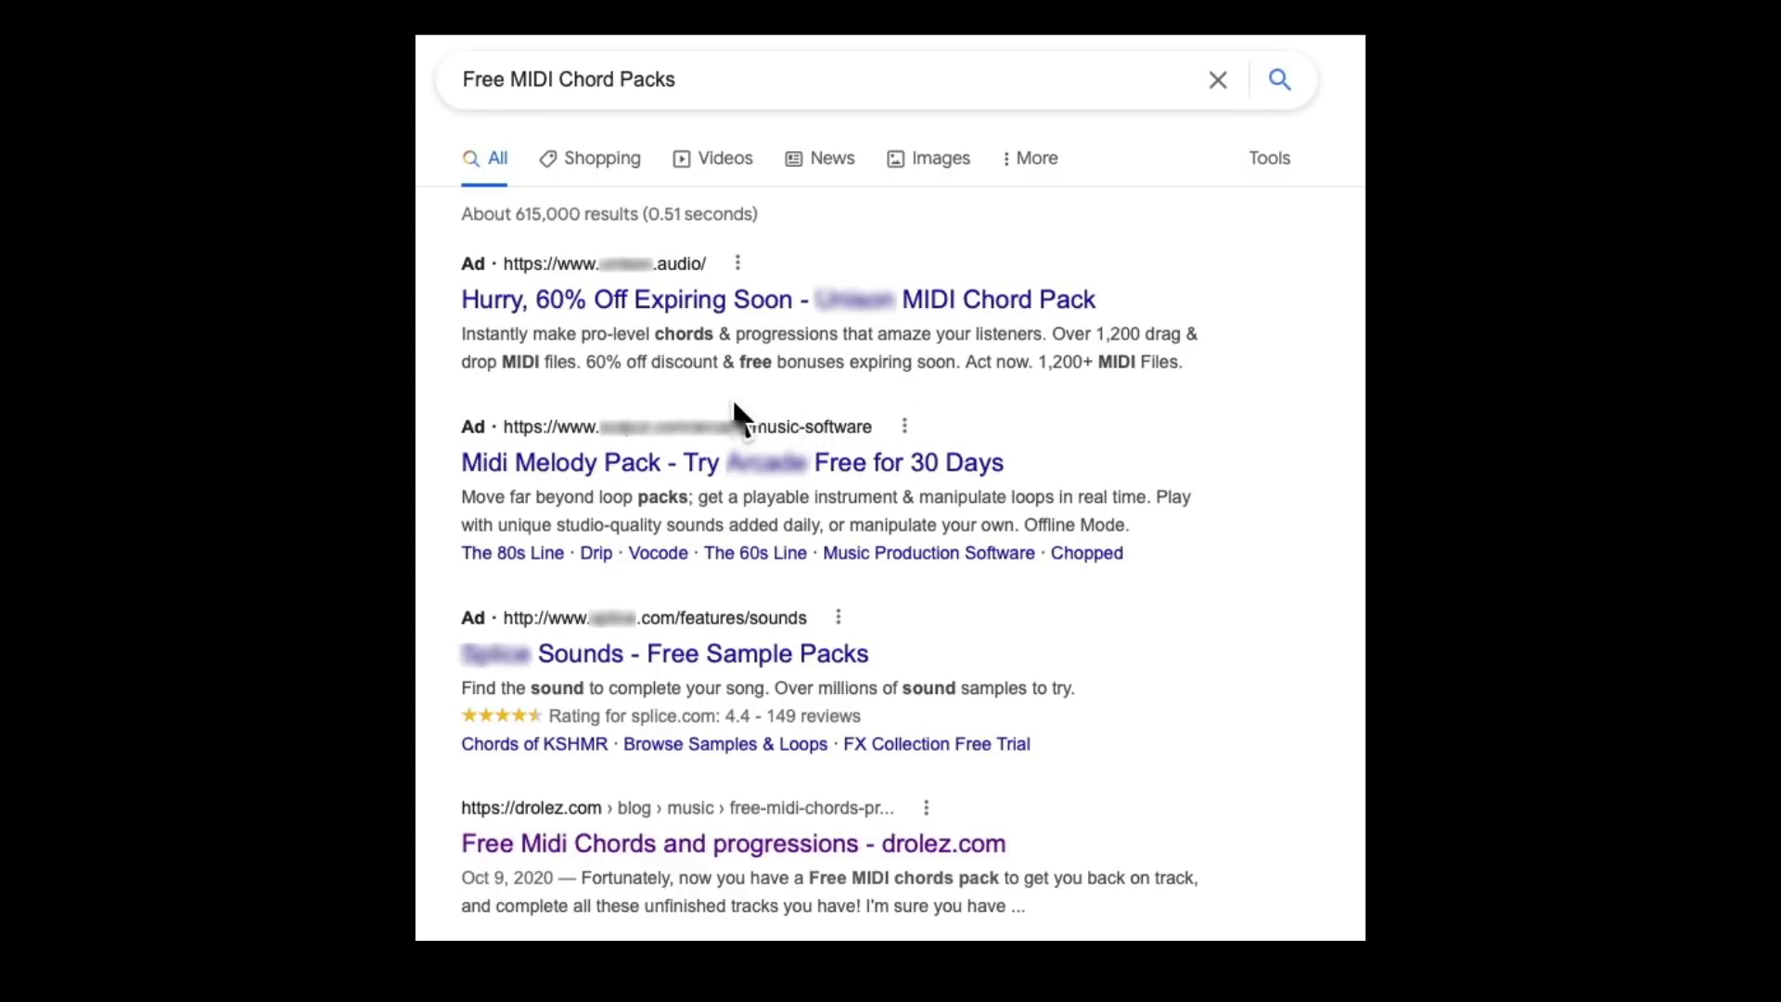
scroll(1105, 597, down, 8)
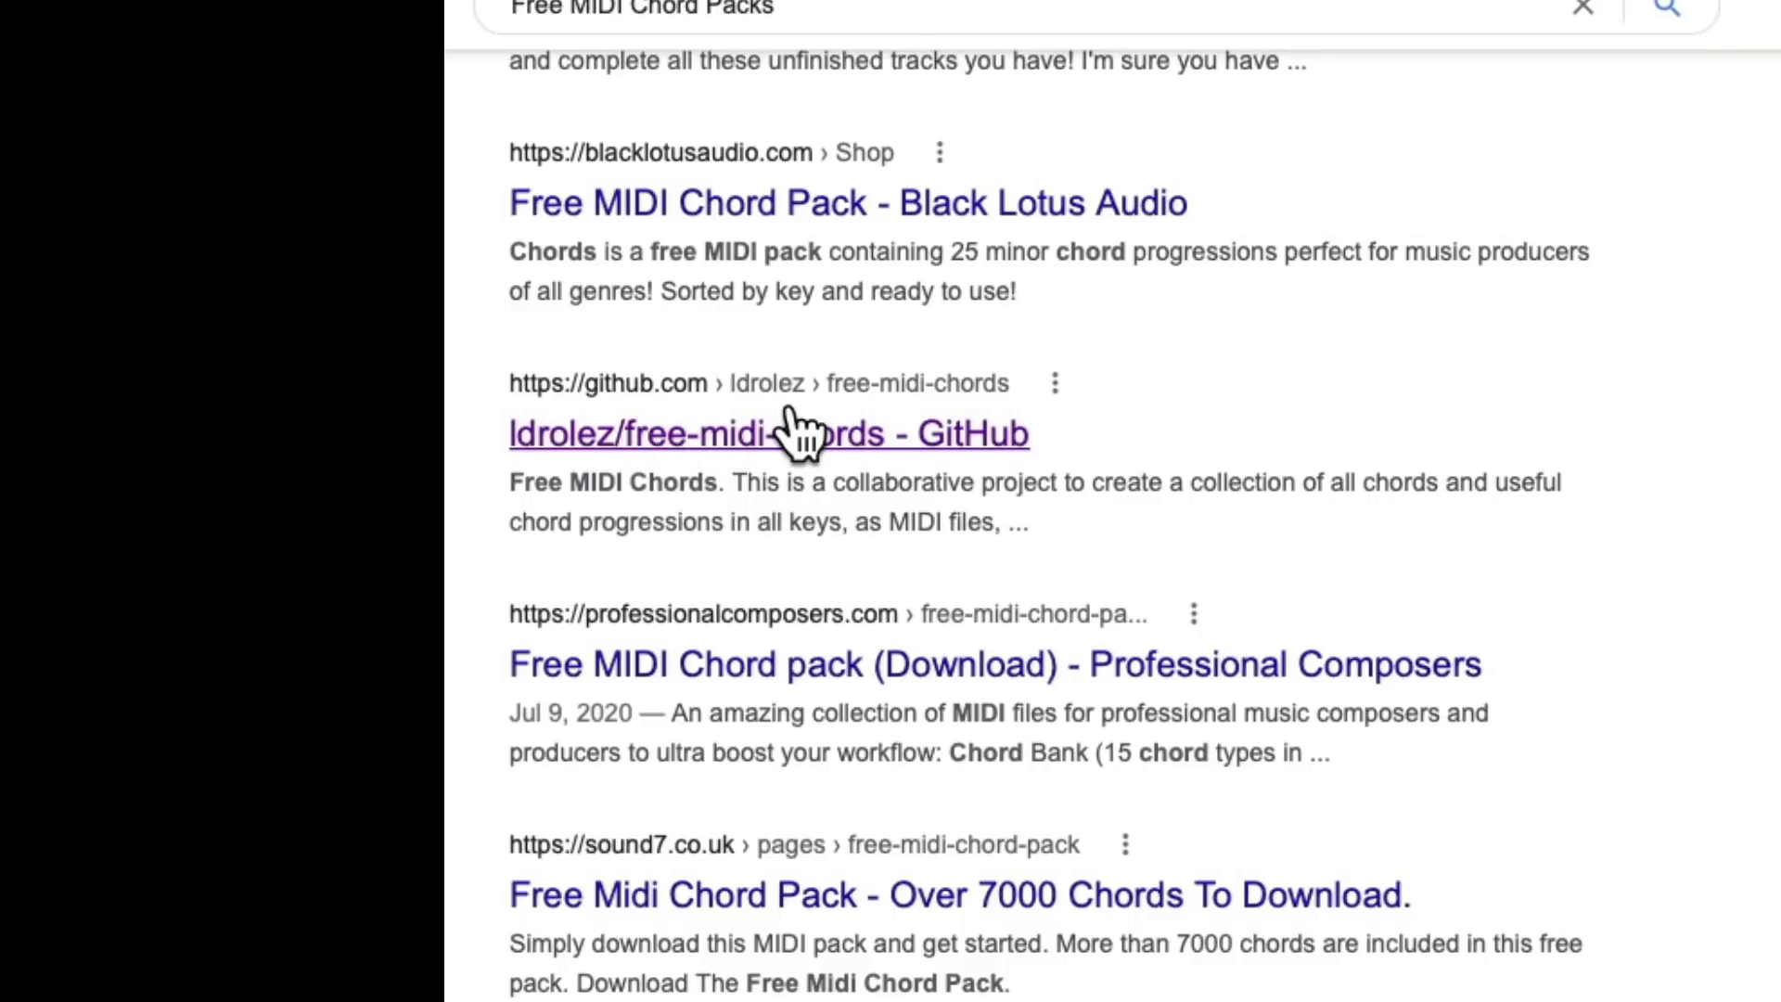
click(742, 436)
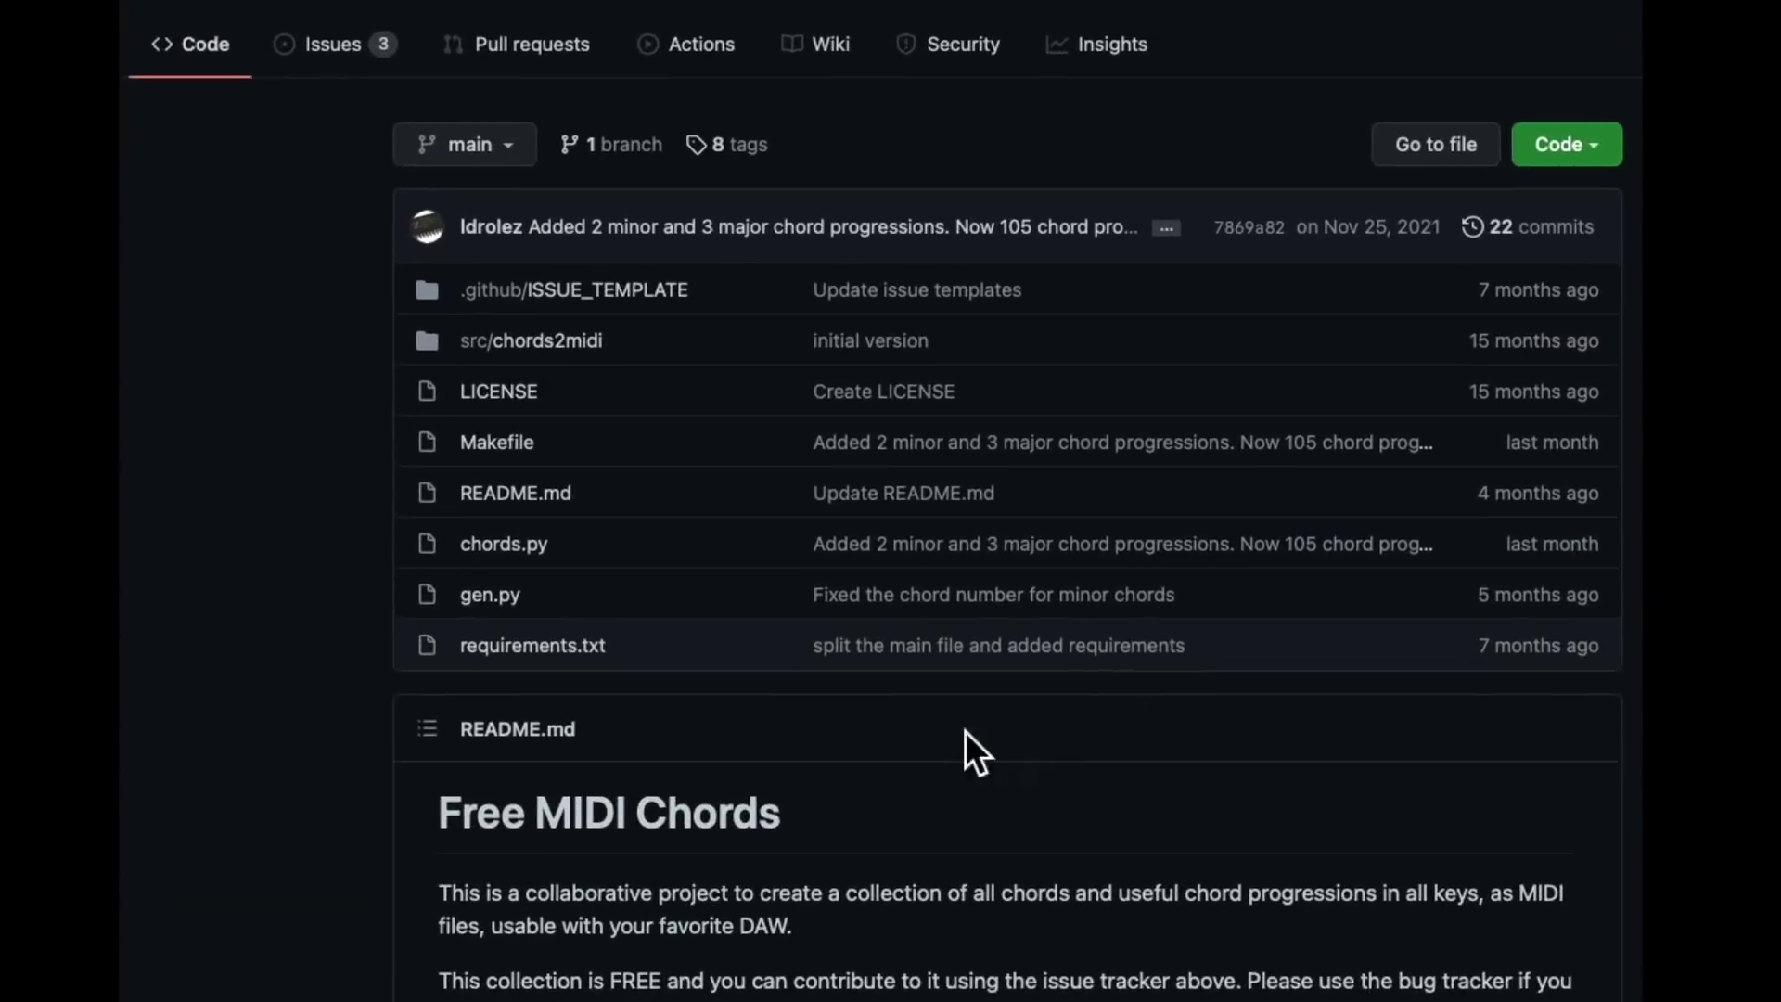
Step: Read through the Free MIDI Chords README and open its linked release file page with the downloadable assets
scroll(1062, 689, down, 3)
scroll(1110, 714, down, 3)
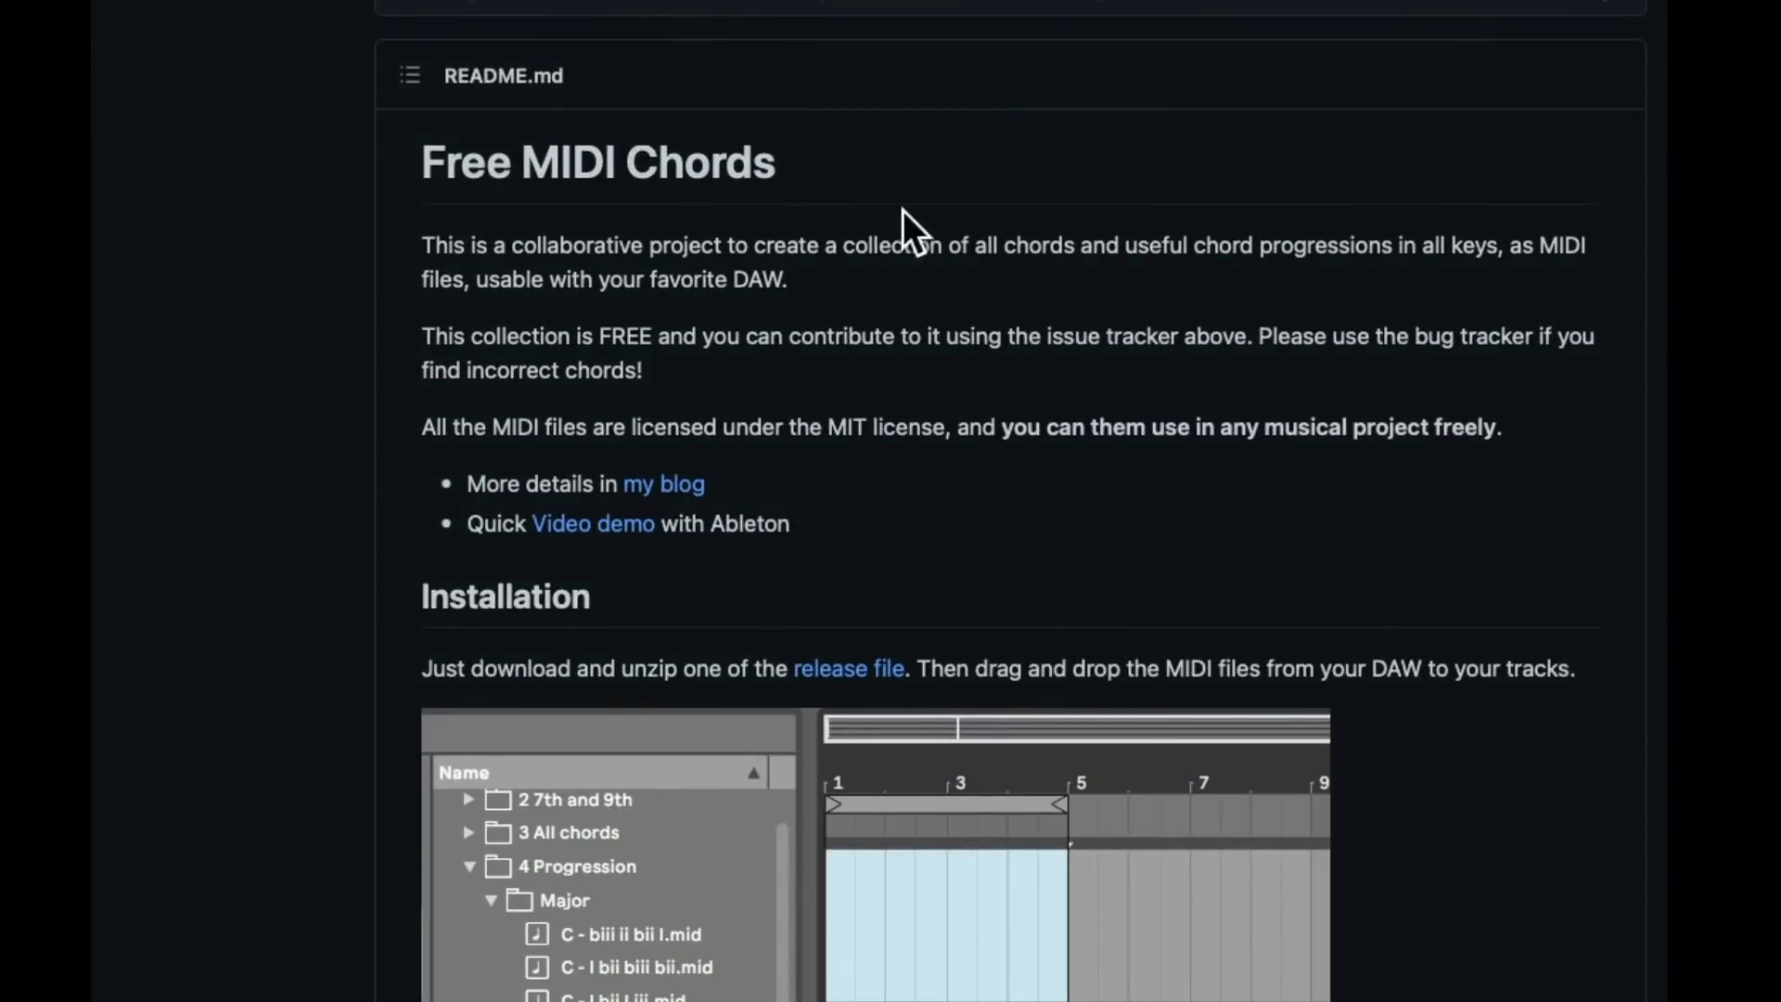
scroll(1120, 453, down, 7)
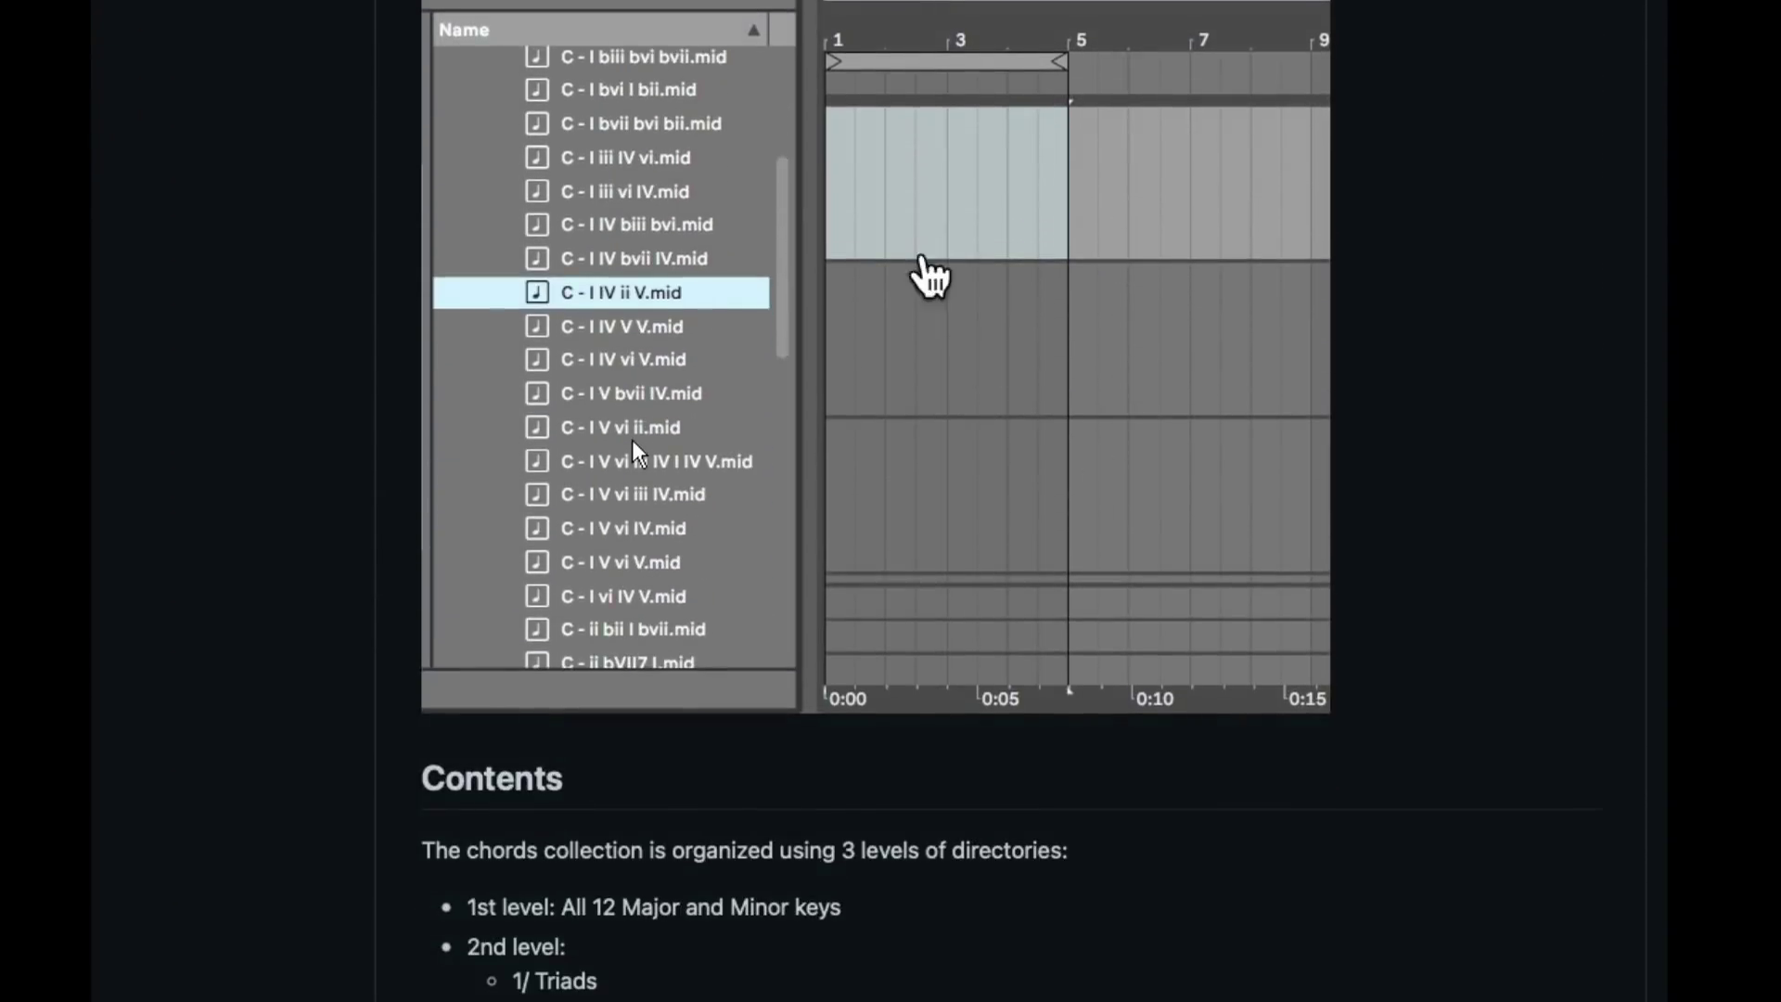
scroll(1039, 380, down, 9)
scroll(1033, 369, down, 2)
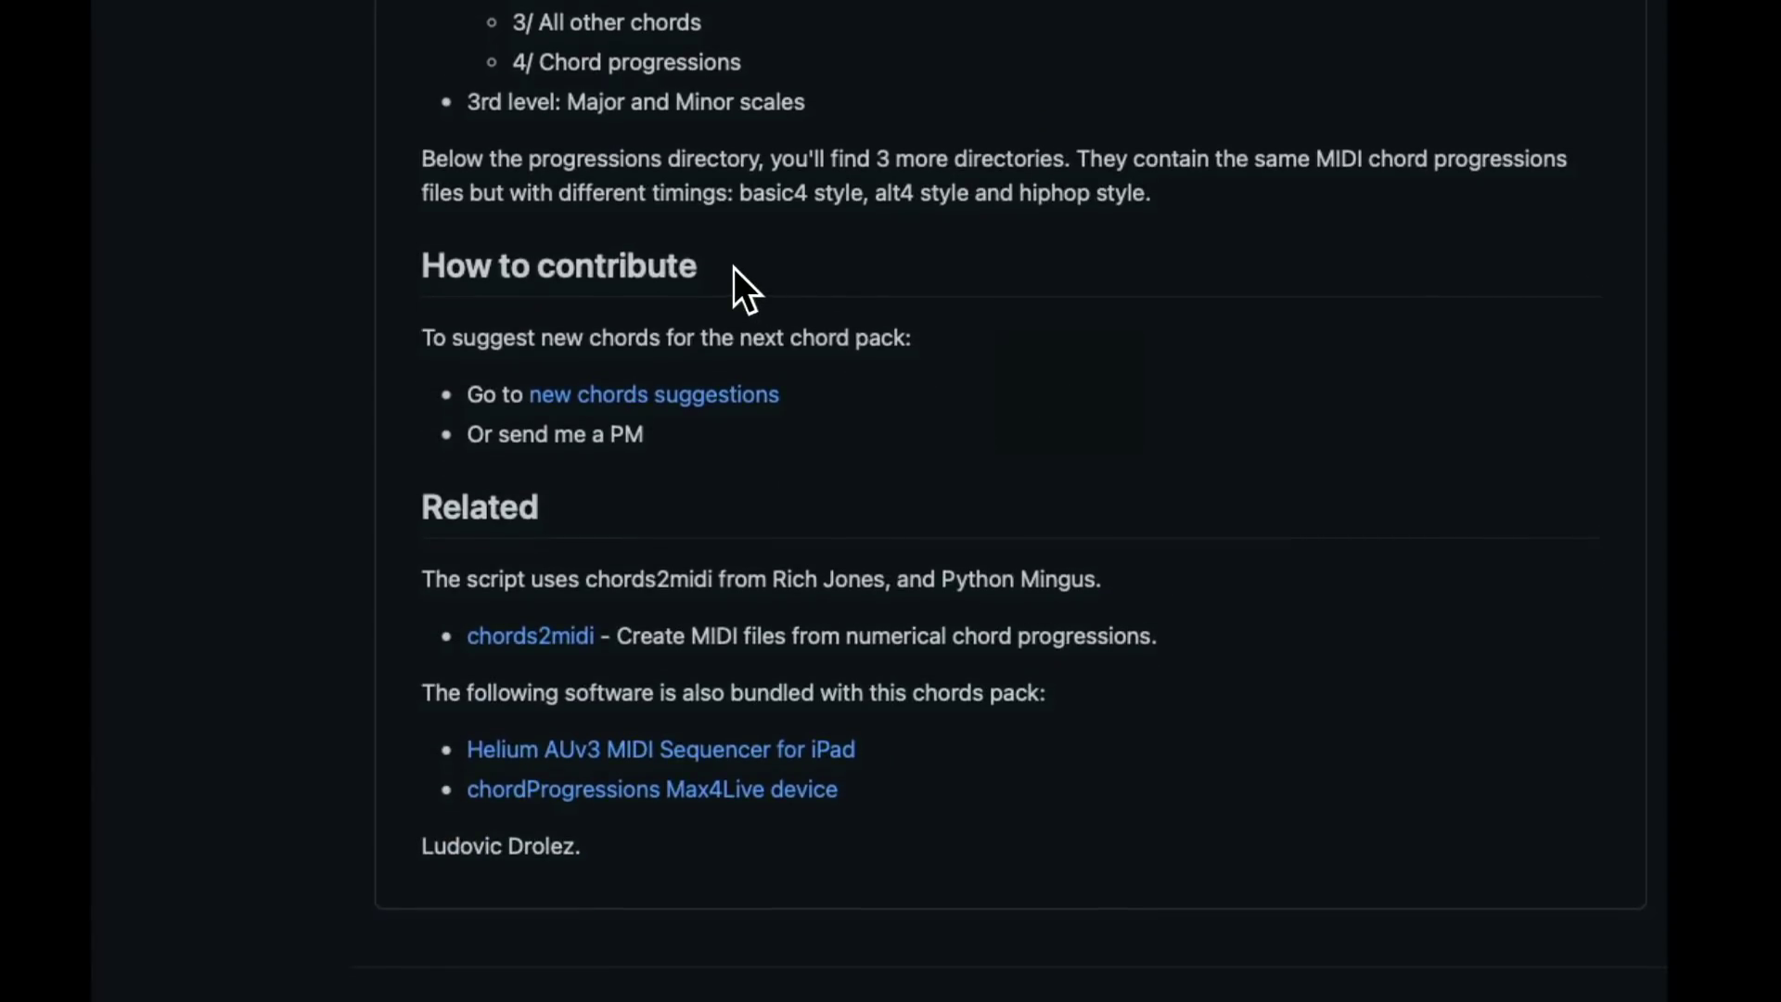
scroll(1033, 371, up, 14)
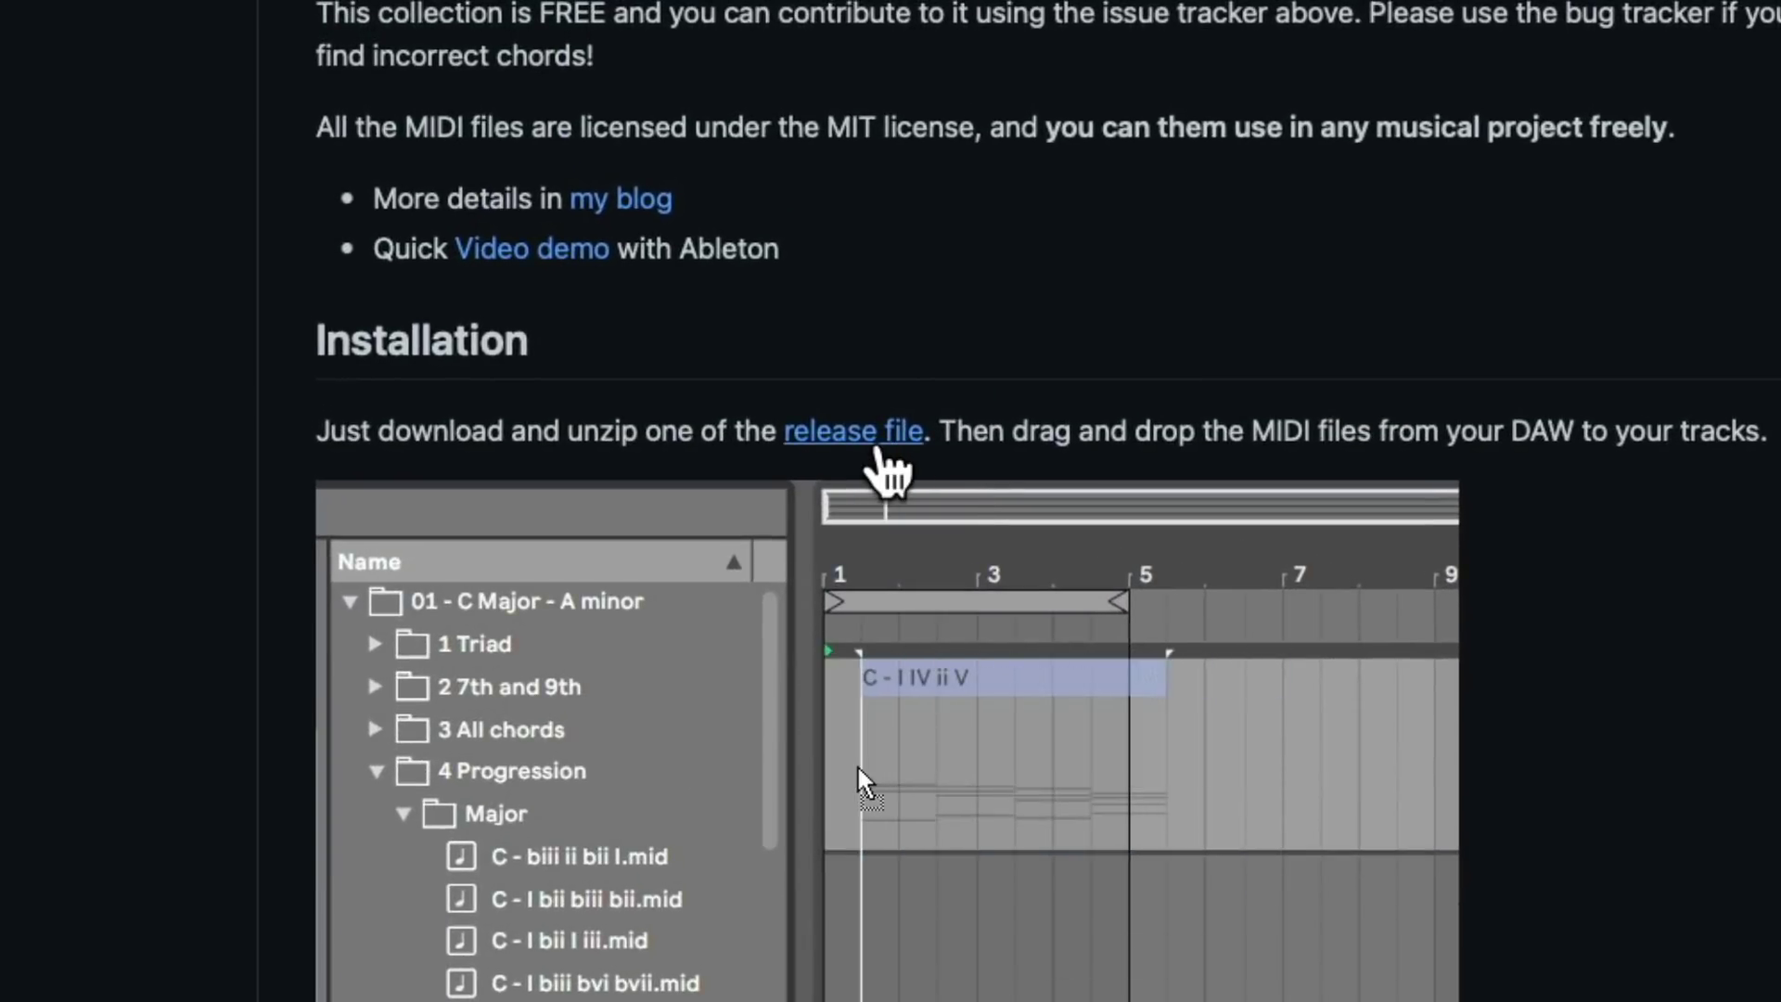
click(881, 434)
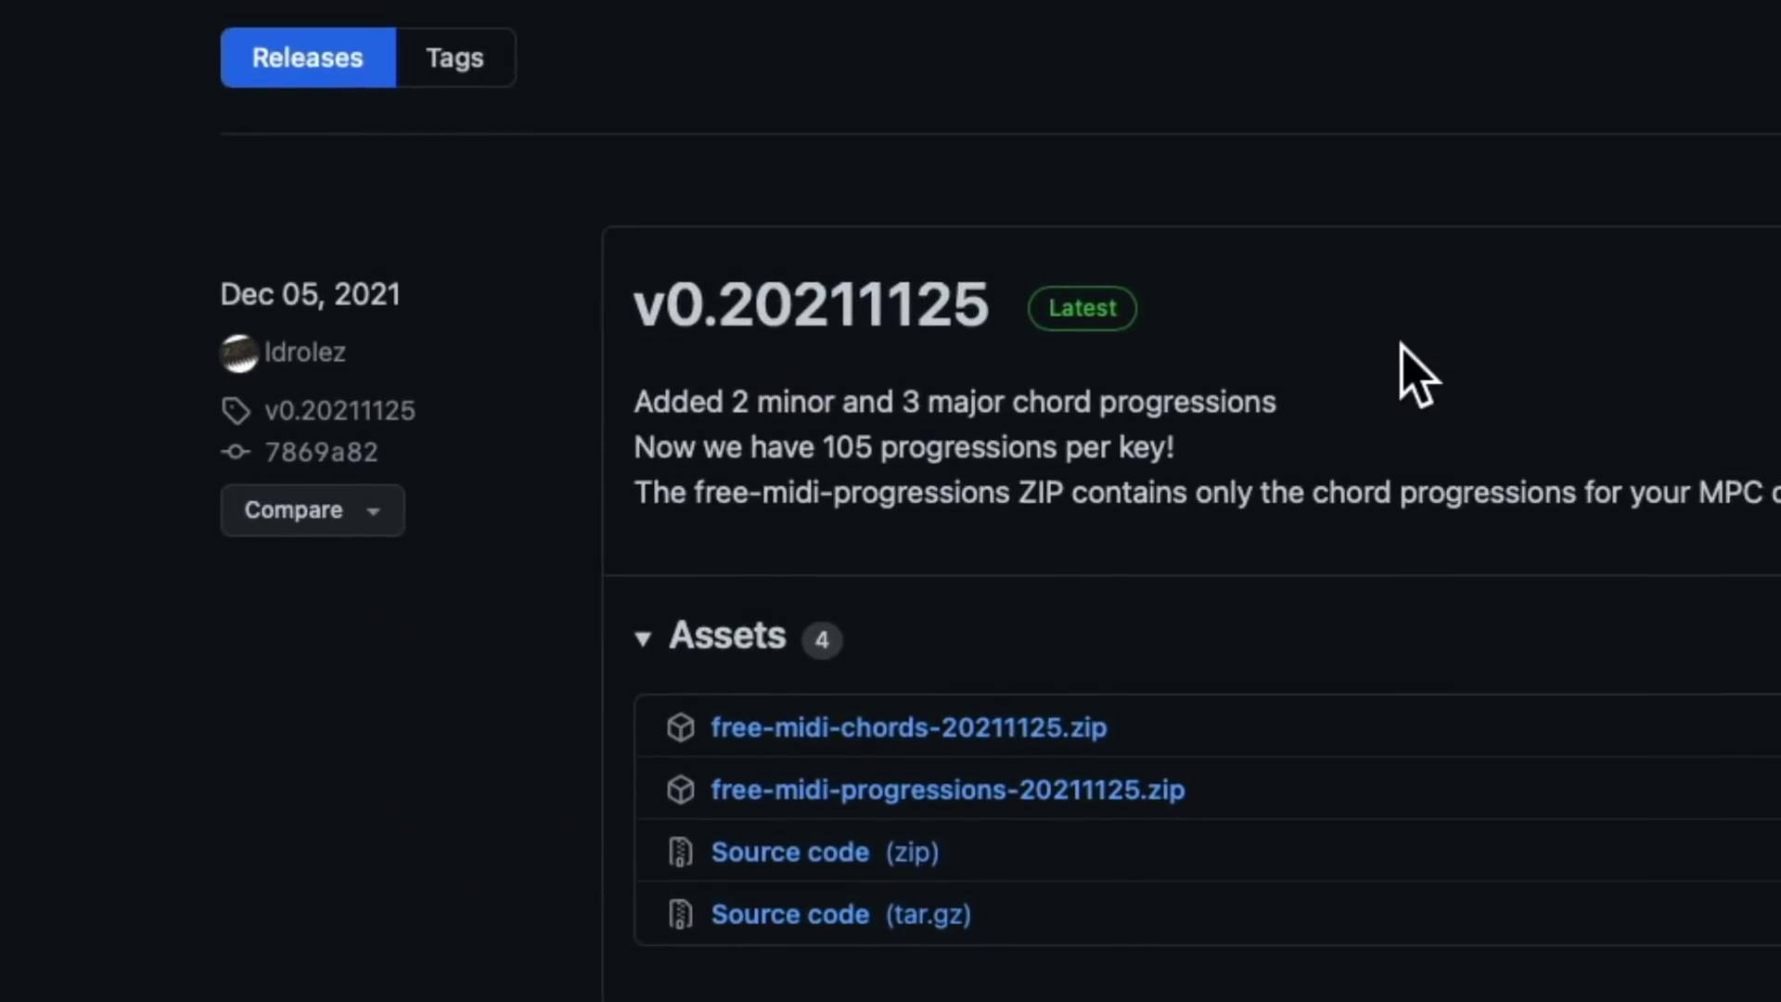
scroll(1402, 371, down, 4)
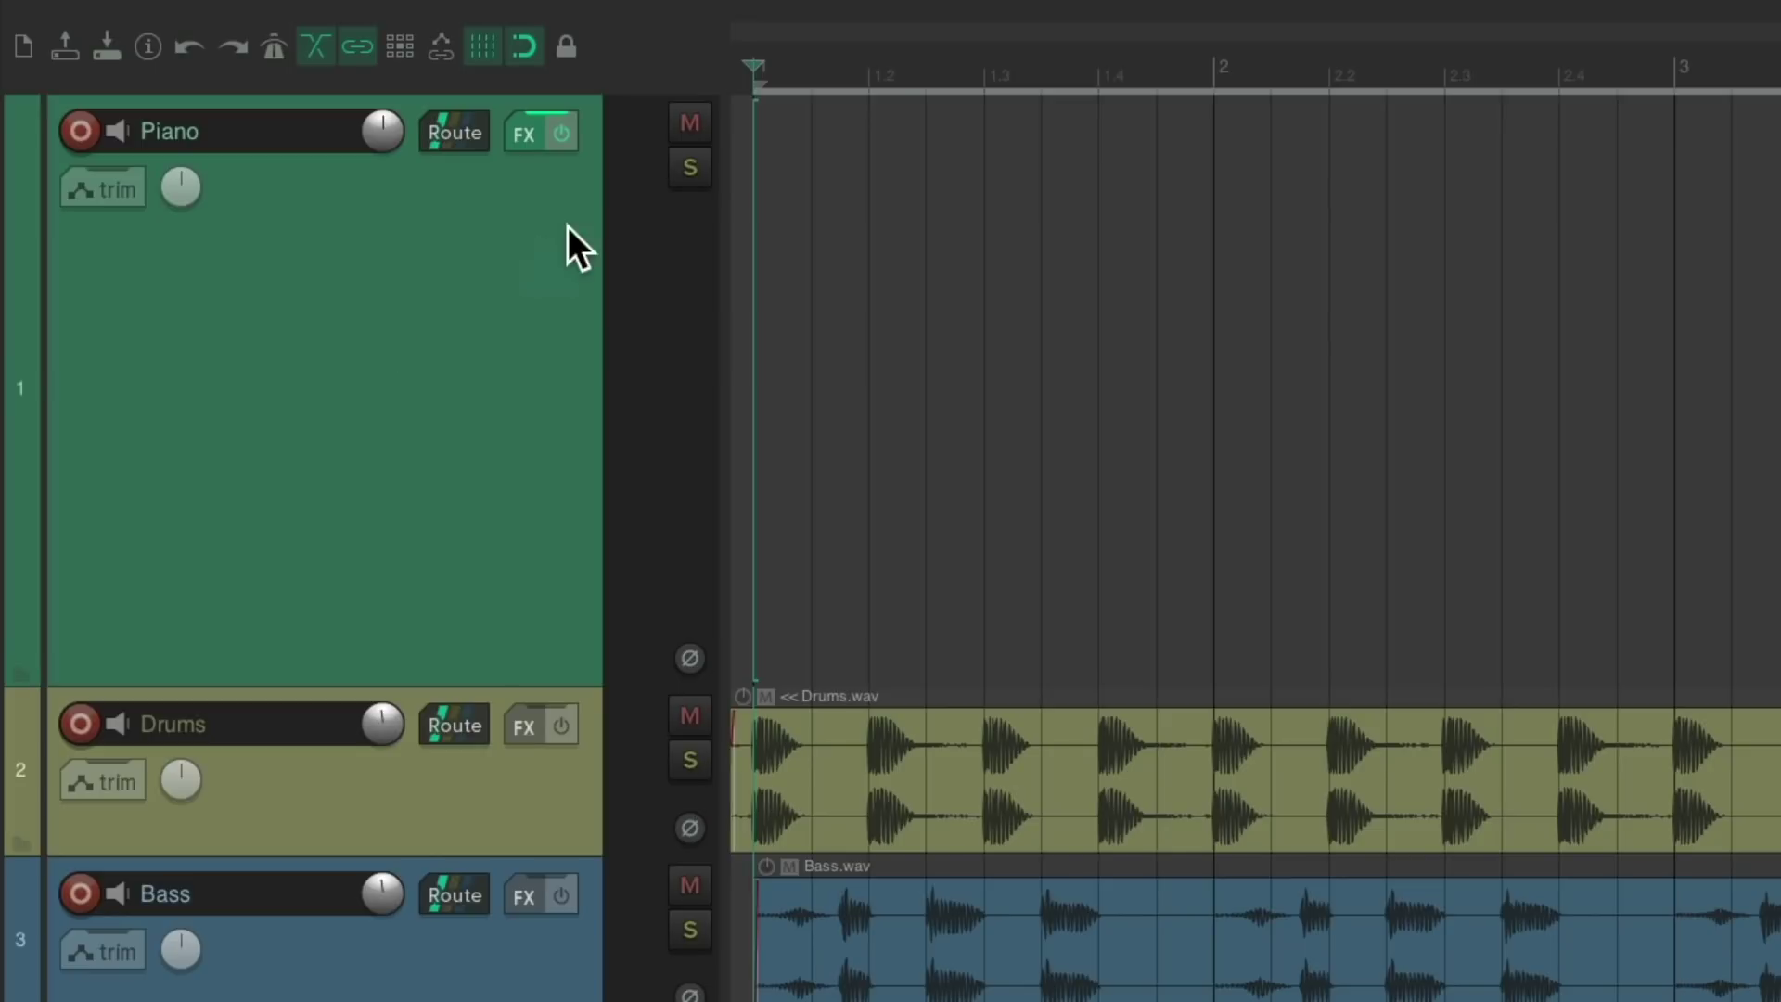
Step: In REAPER, view the Piano track's NeoPiano instrument and play back the existing tracks
click(534, 132)
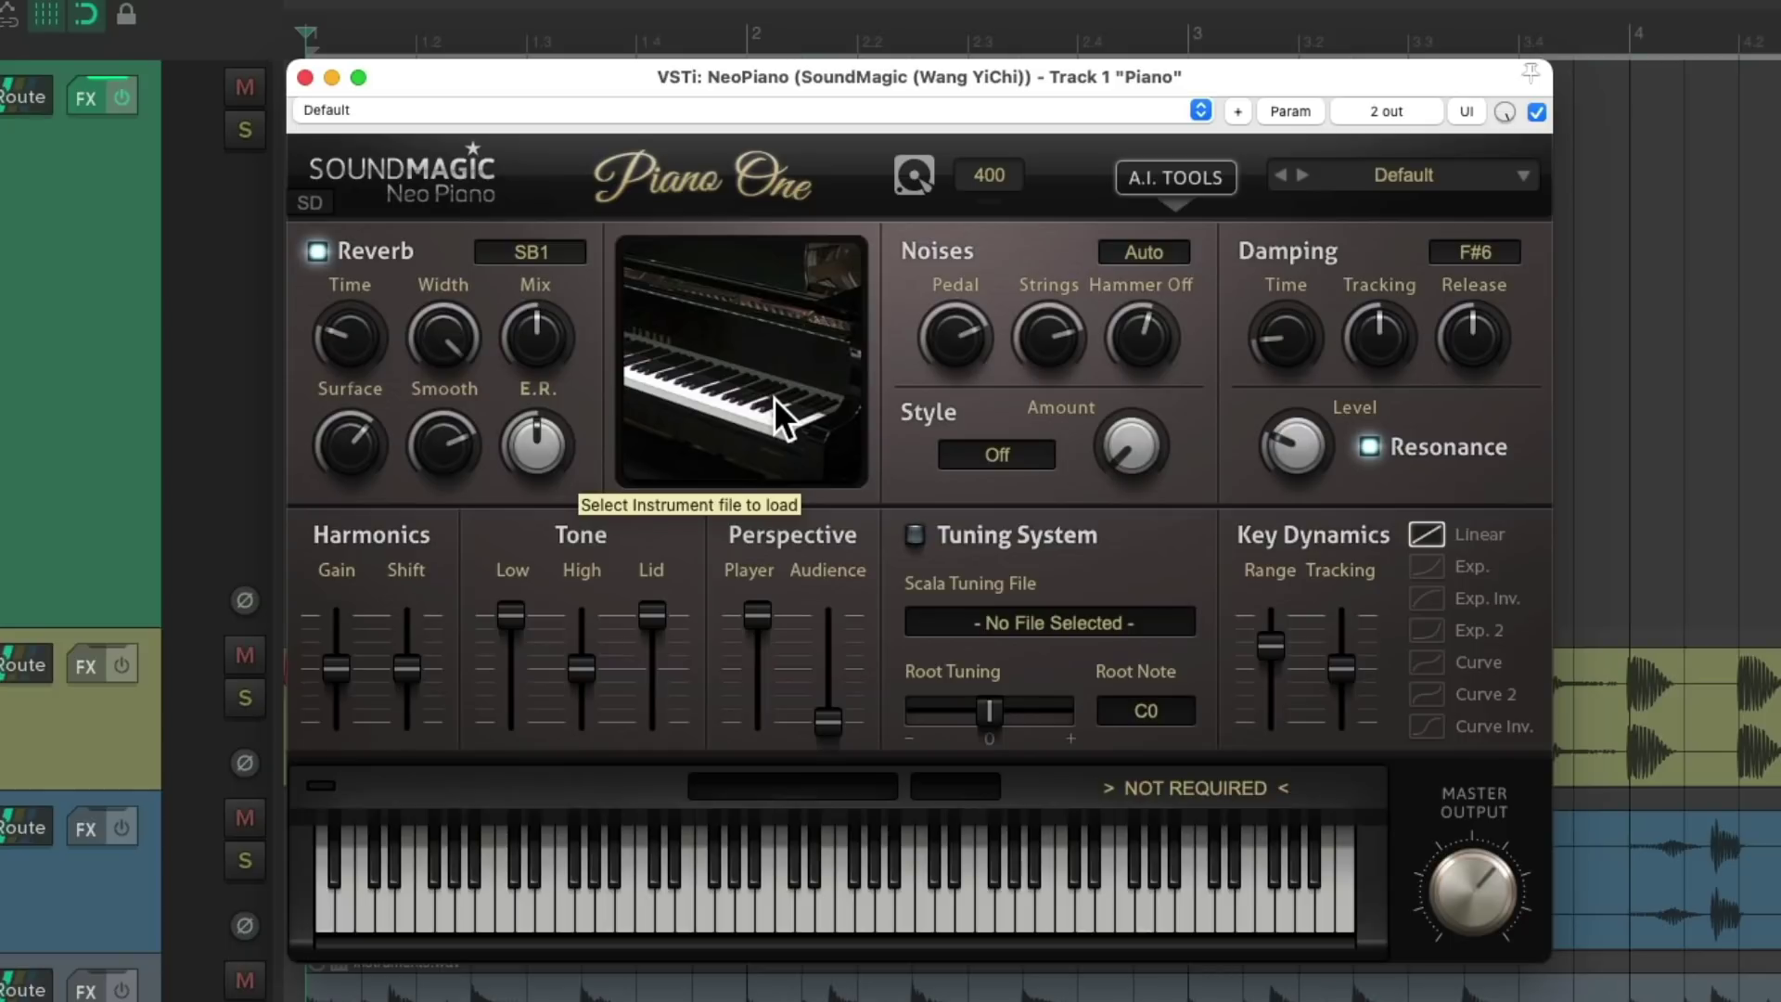
click(304, 77)
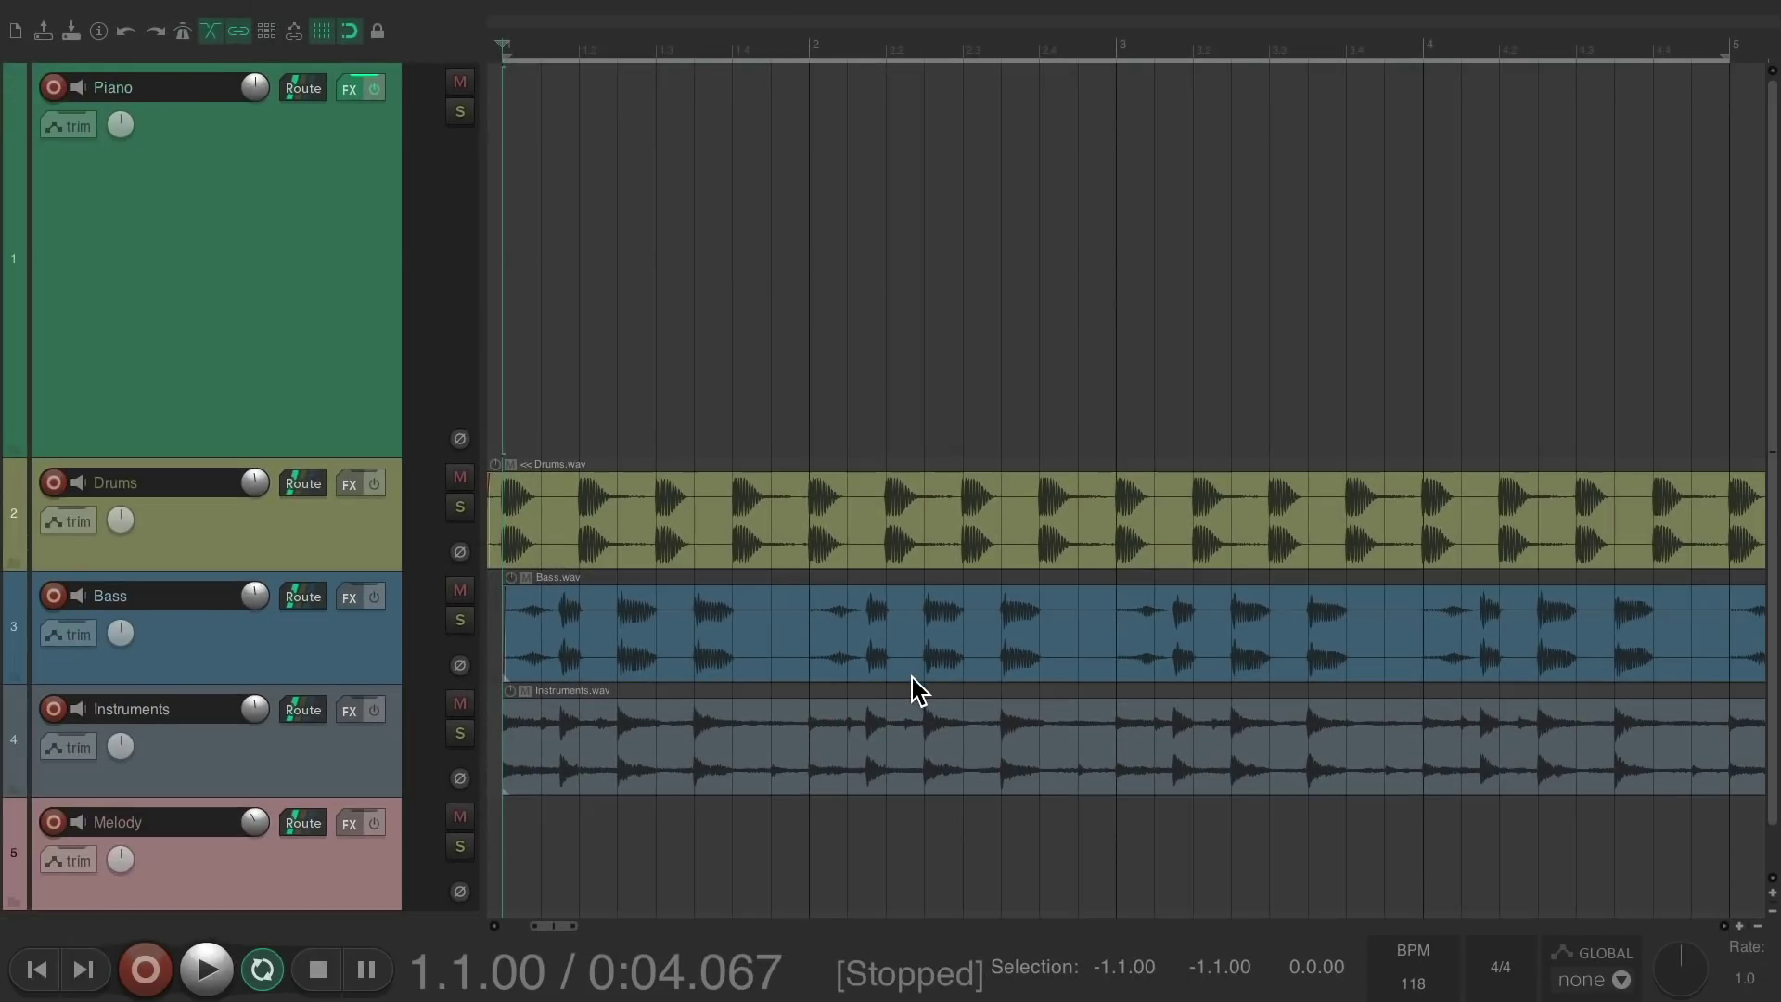
key(space)
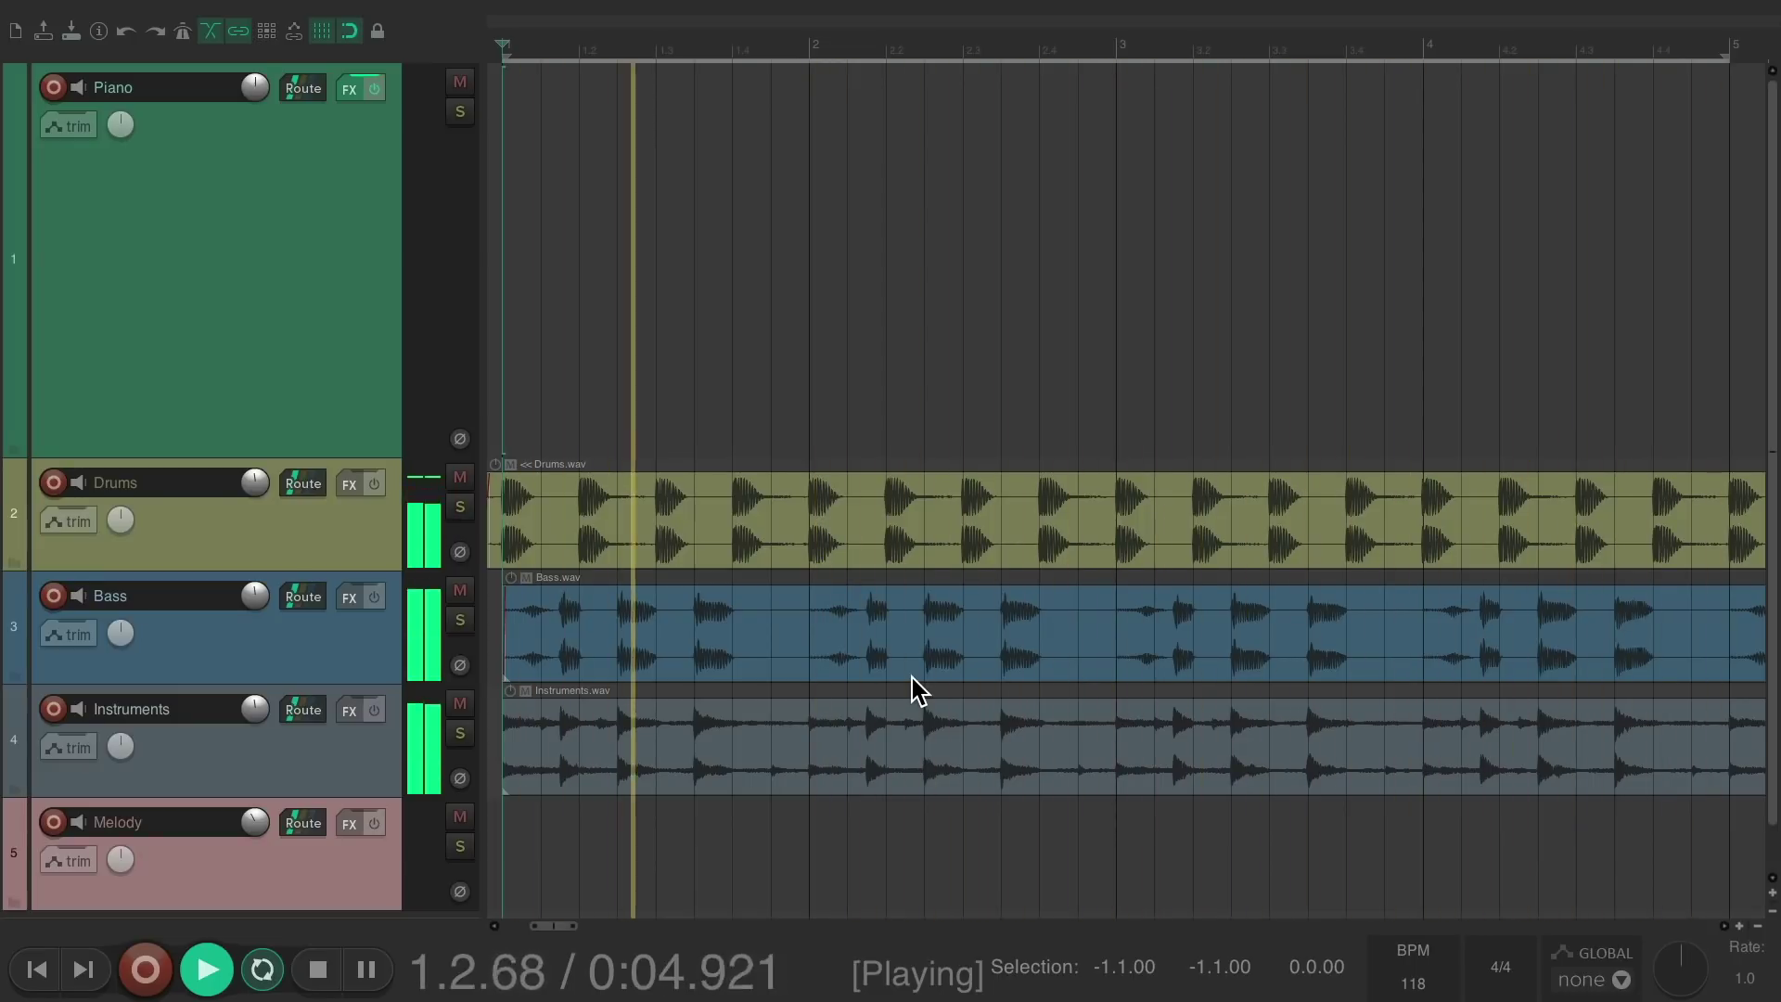
key(space)
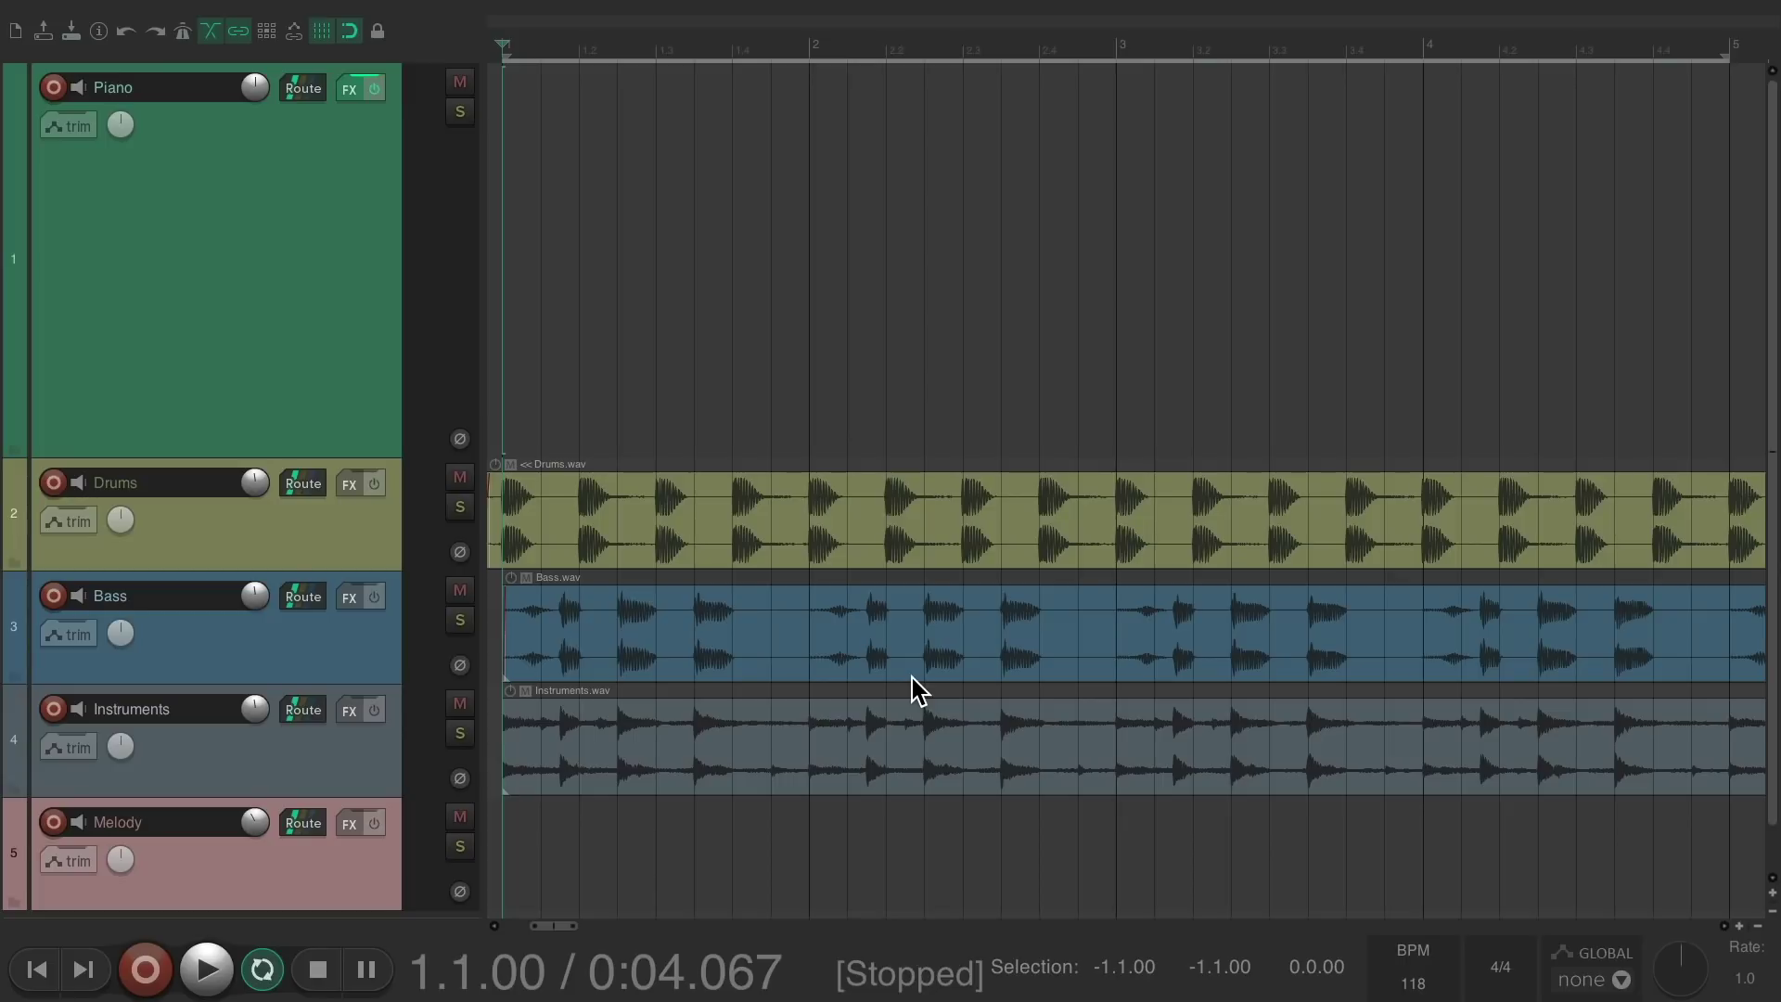
Step: Mute the Bass and Instruments tracks and play back the drums alone
click(460, 590)
click(460, 705)
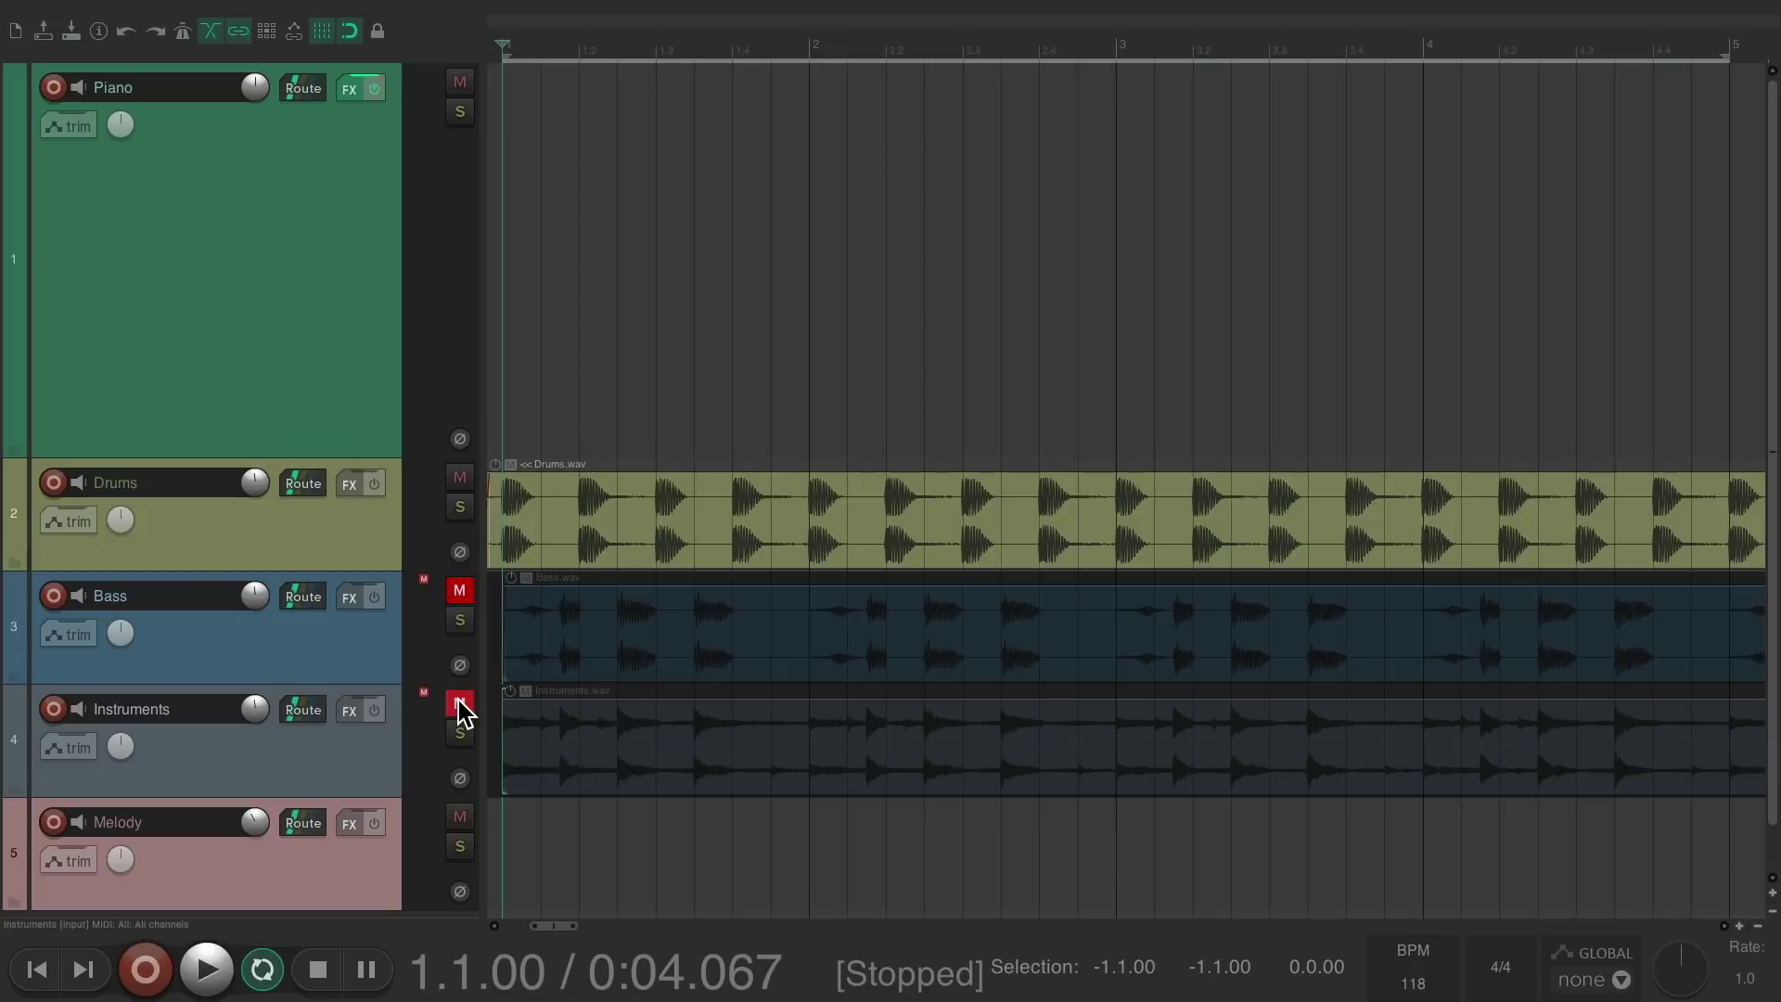
key(space)
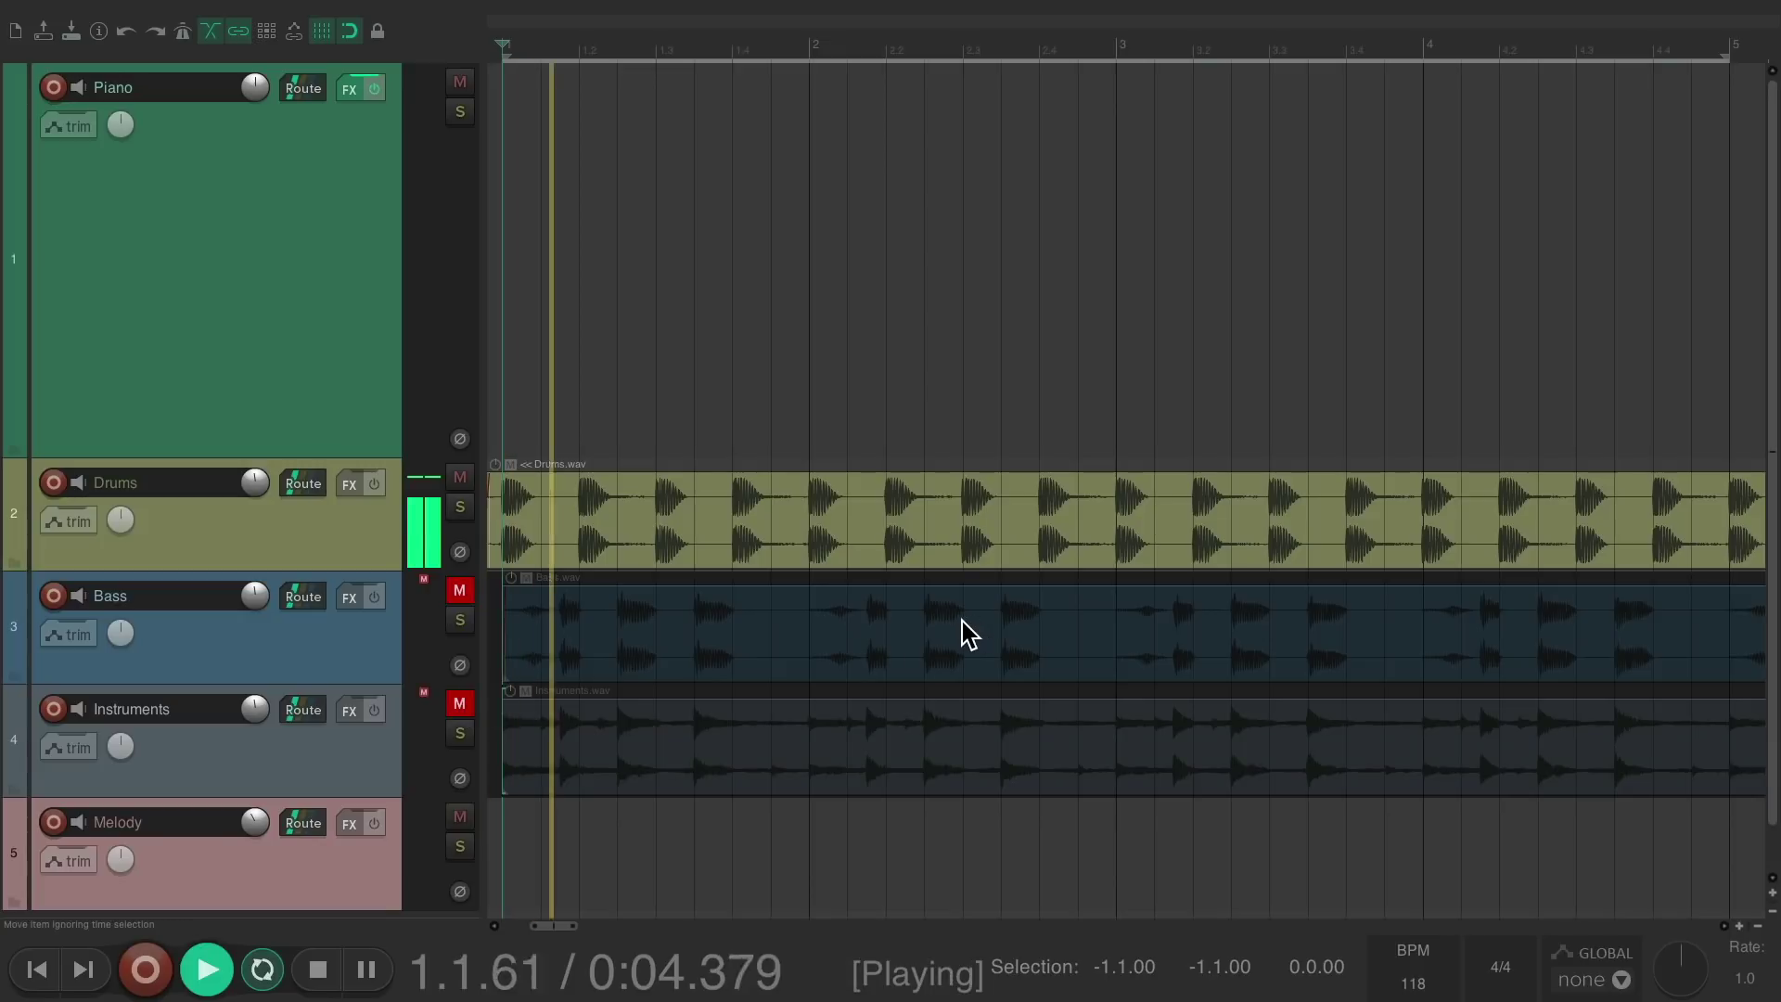
key(space)
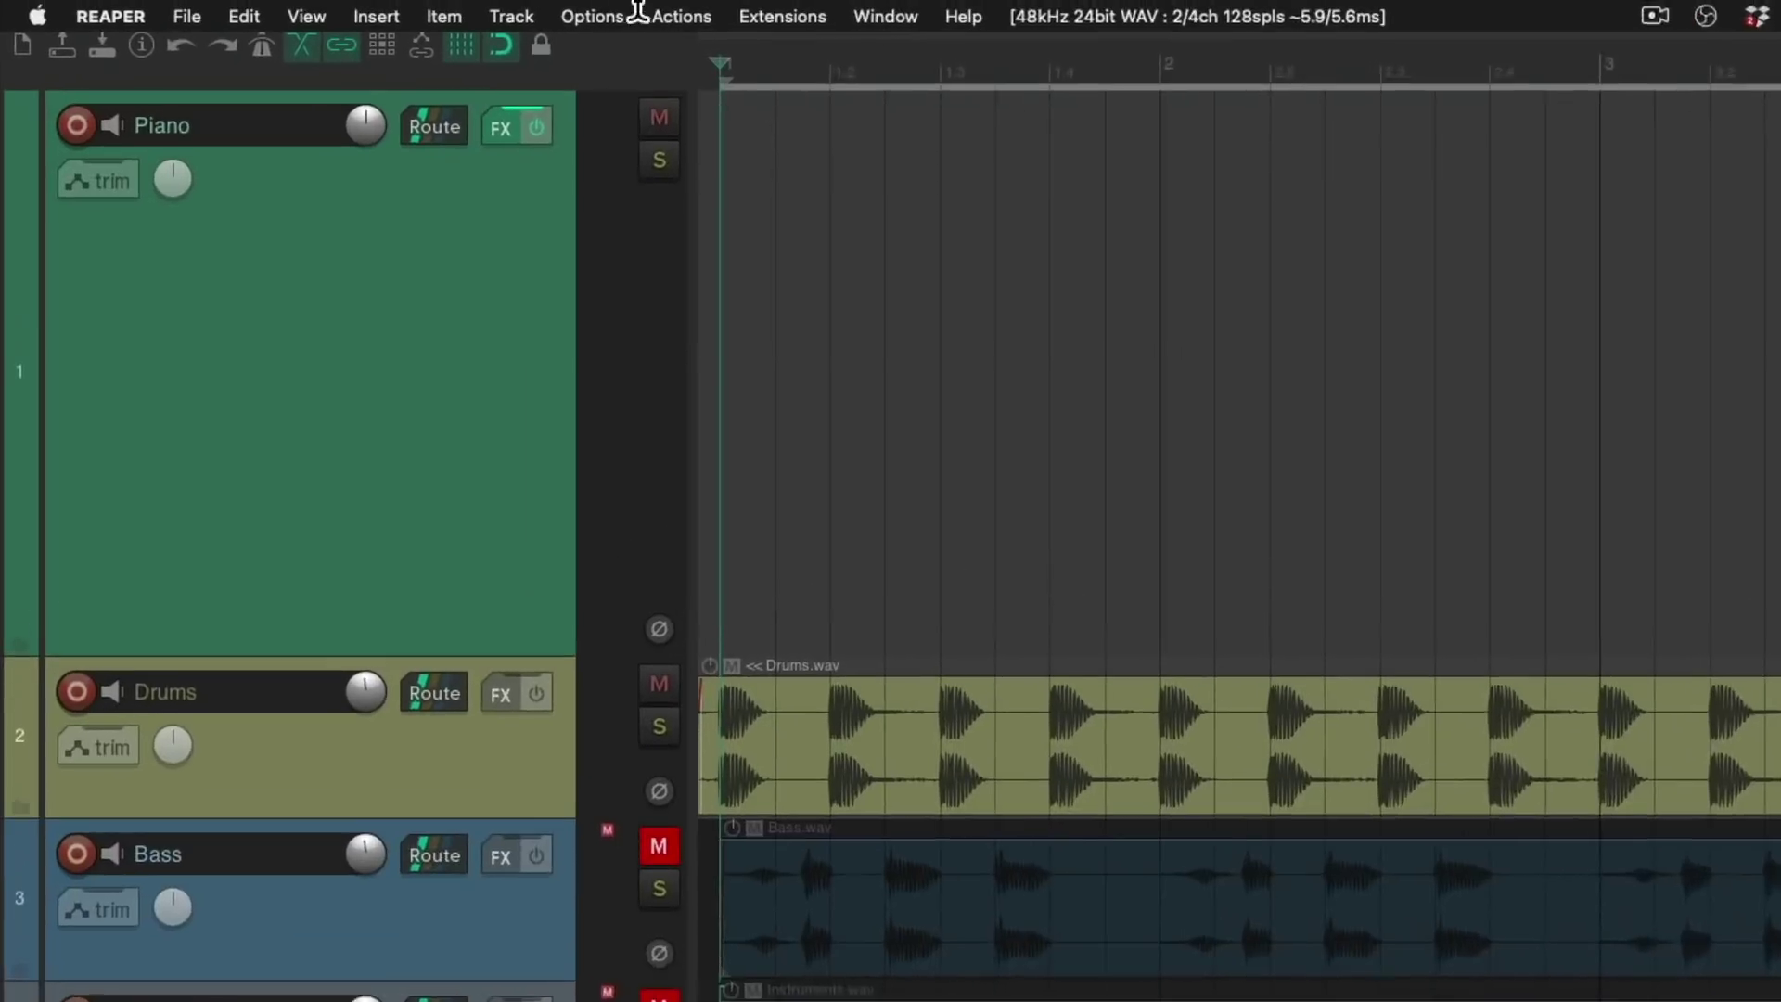
Step: Open the Media Explorer and browse the Sound Library to the Major folder of free-midi-progressions-20211125
click(217, 11)
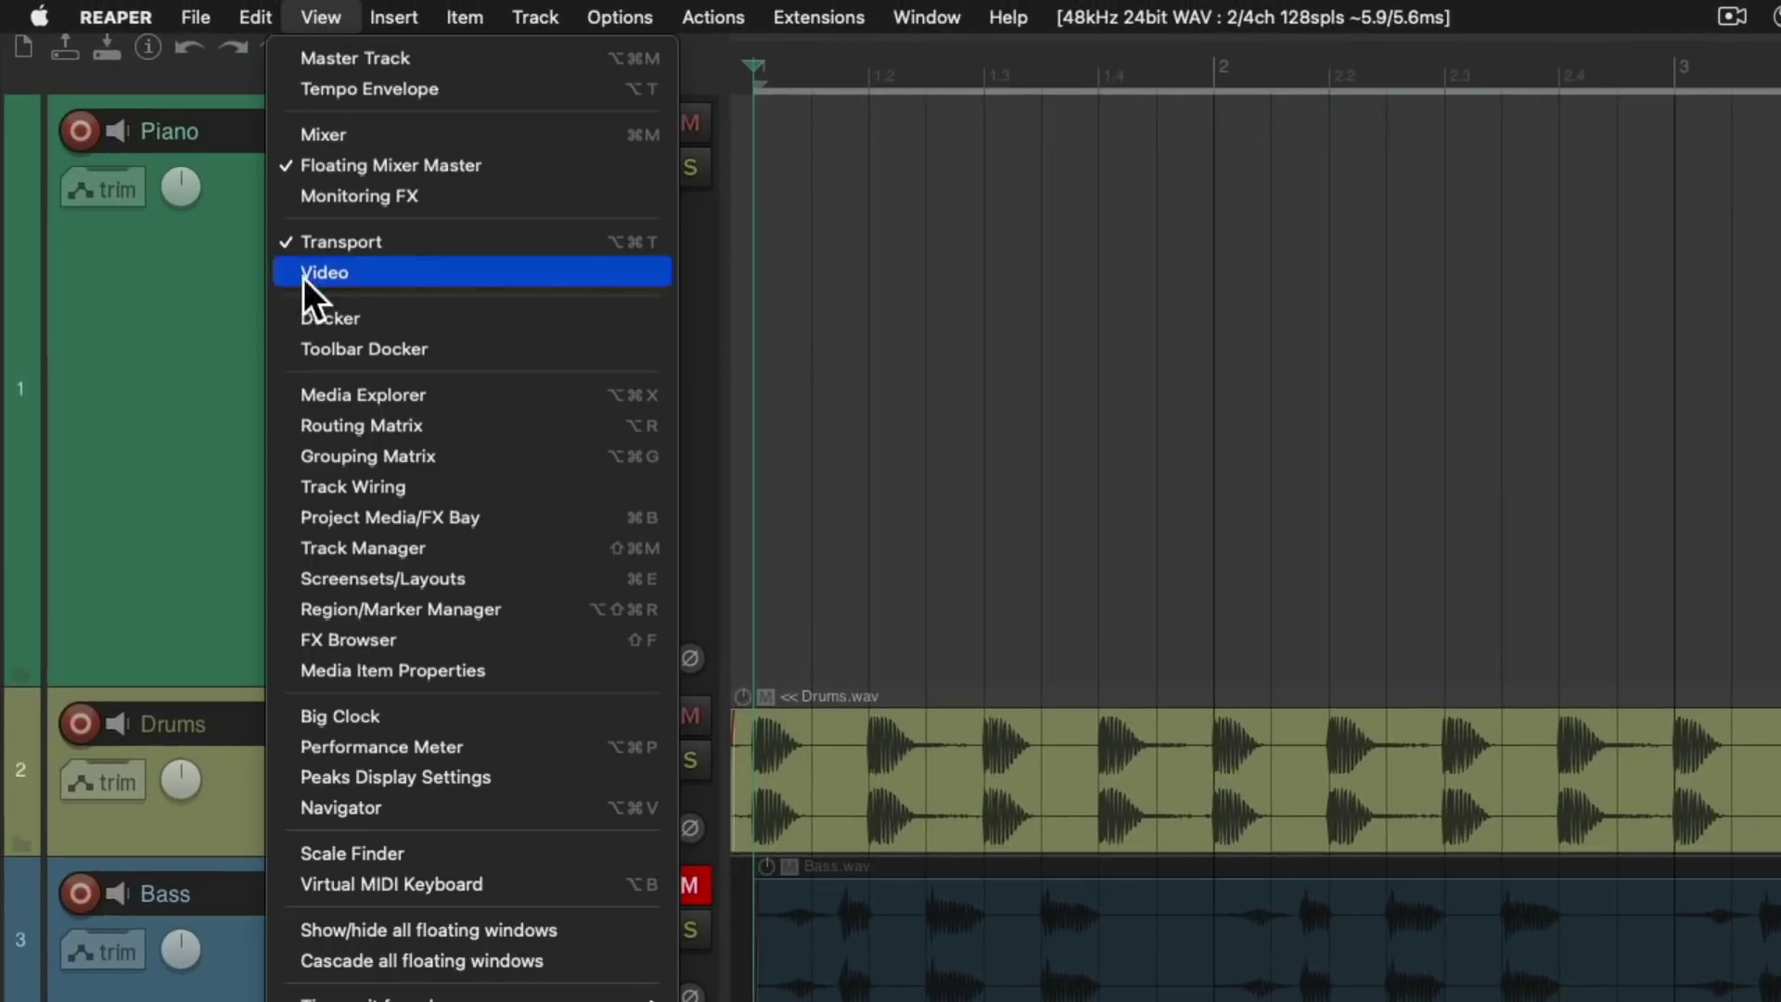
click(278, 394)
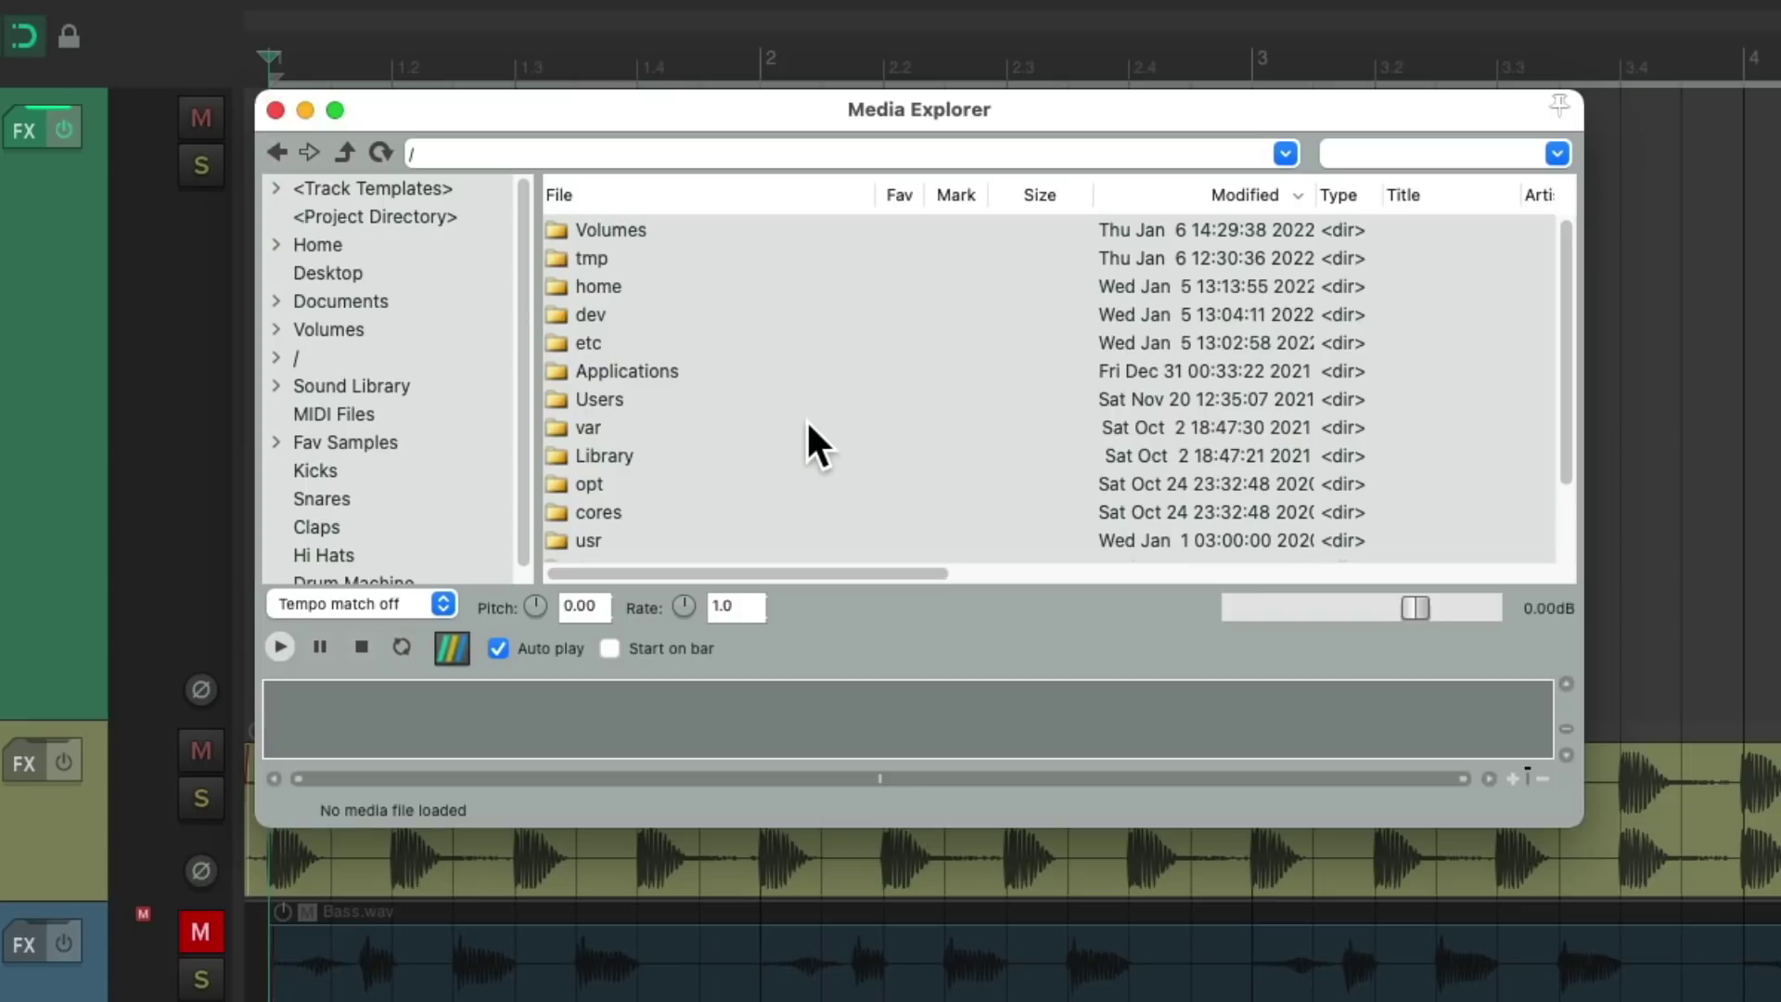
click(457, 385)
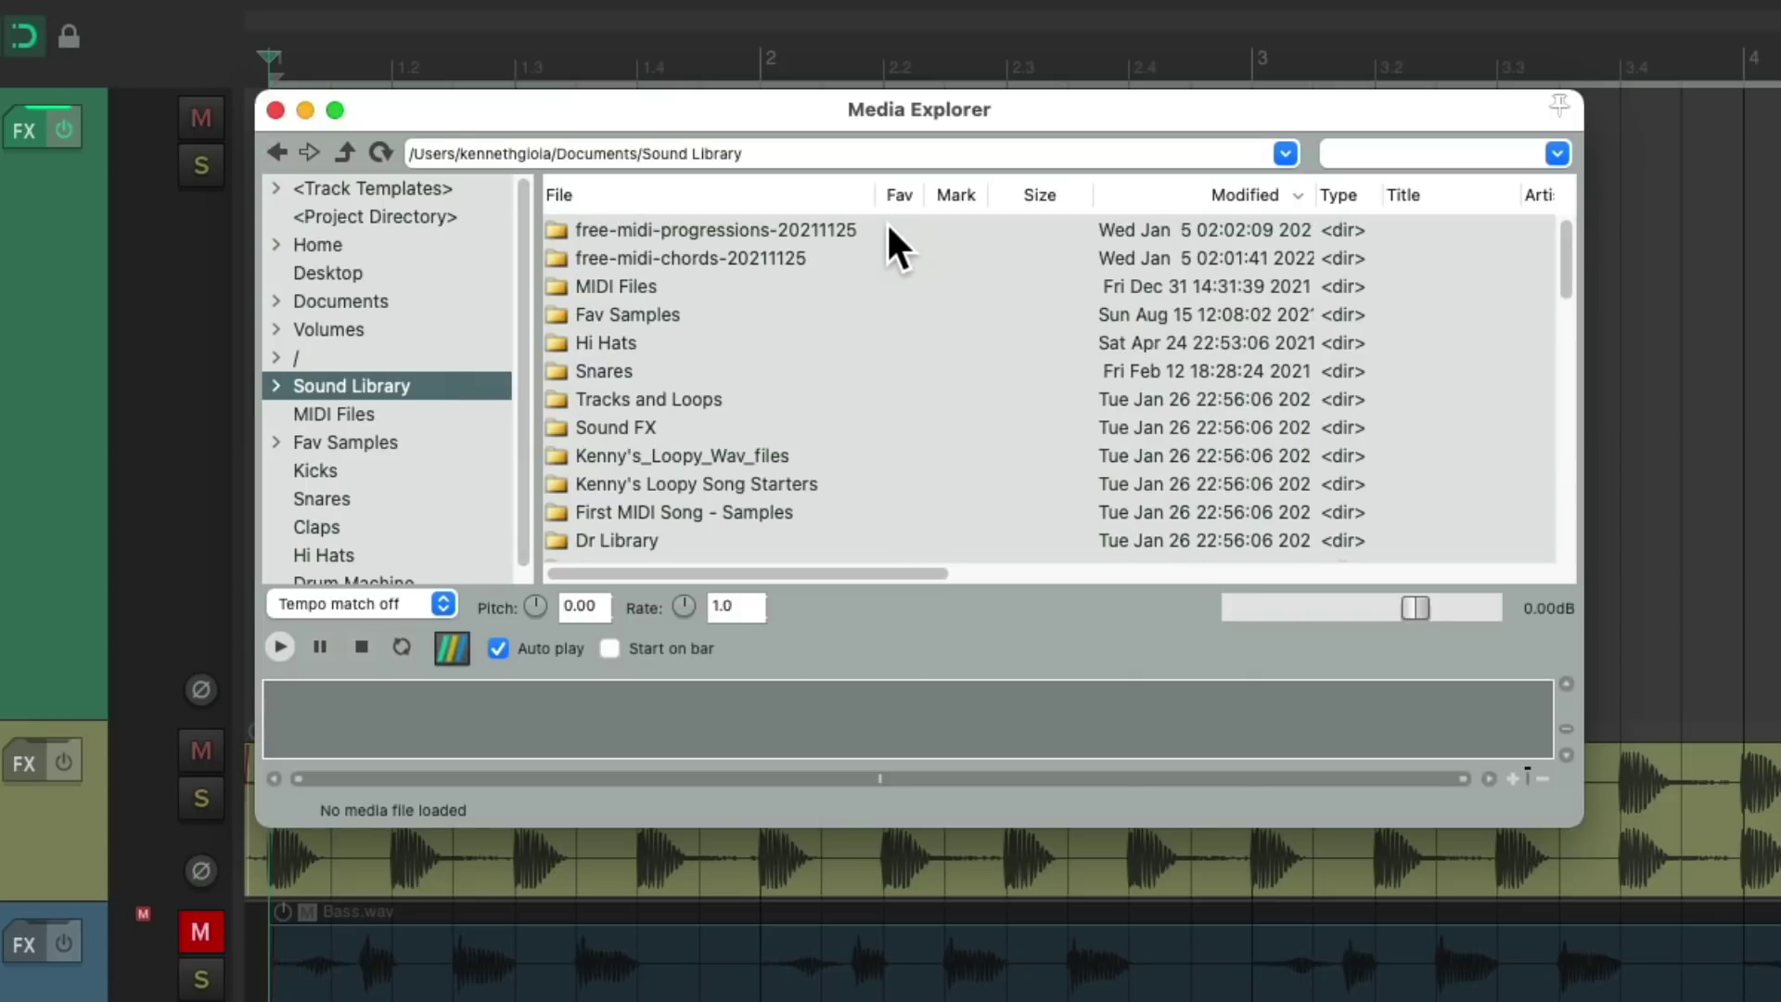
double_click(813, 230)
double_click(635, 257)
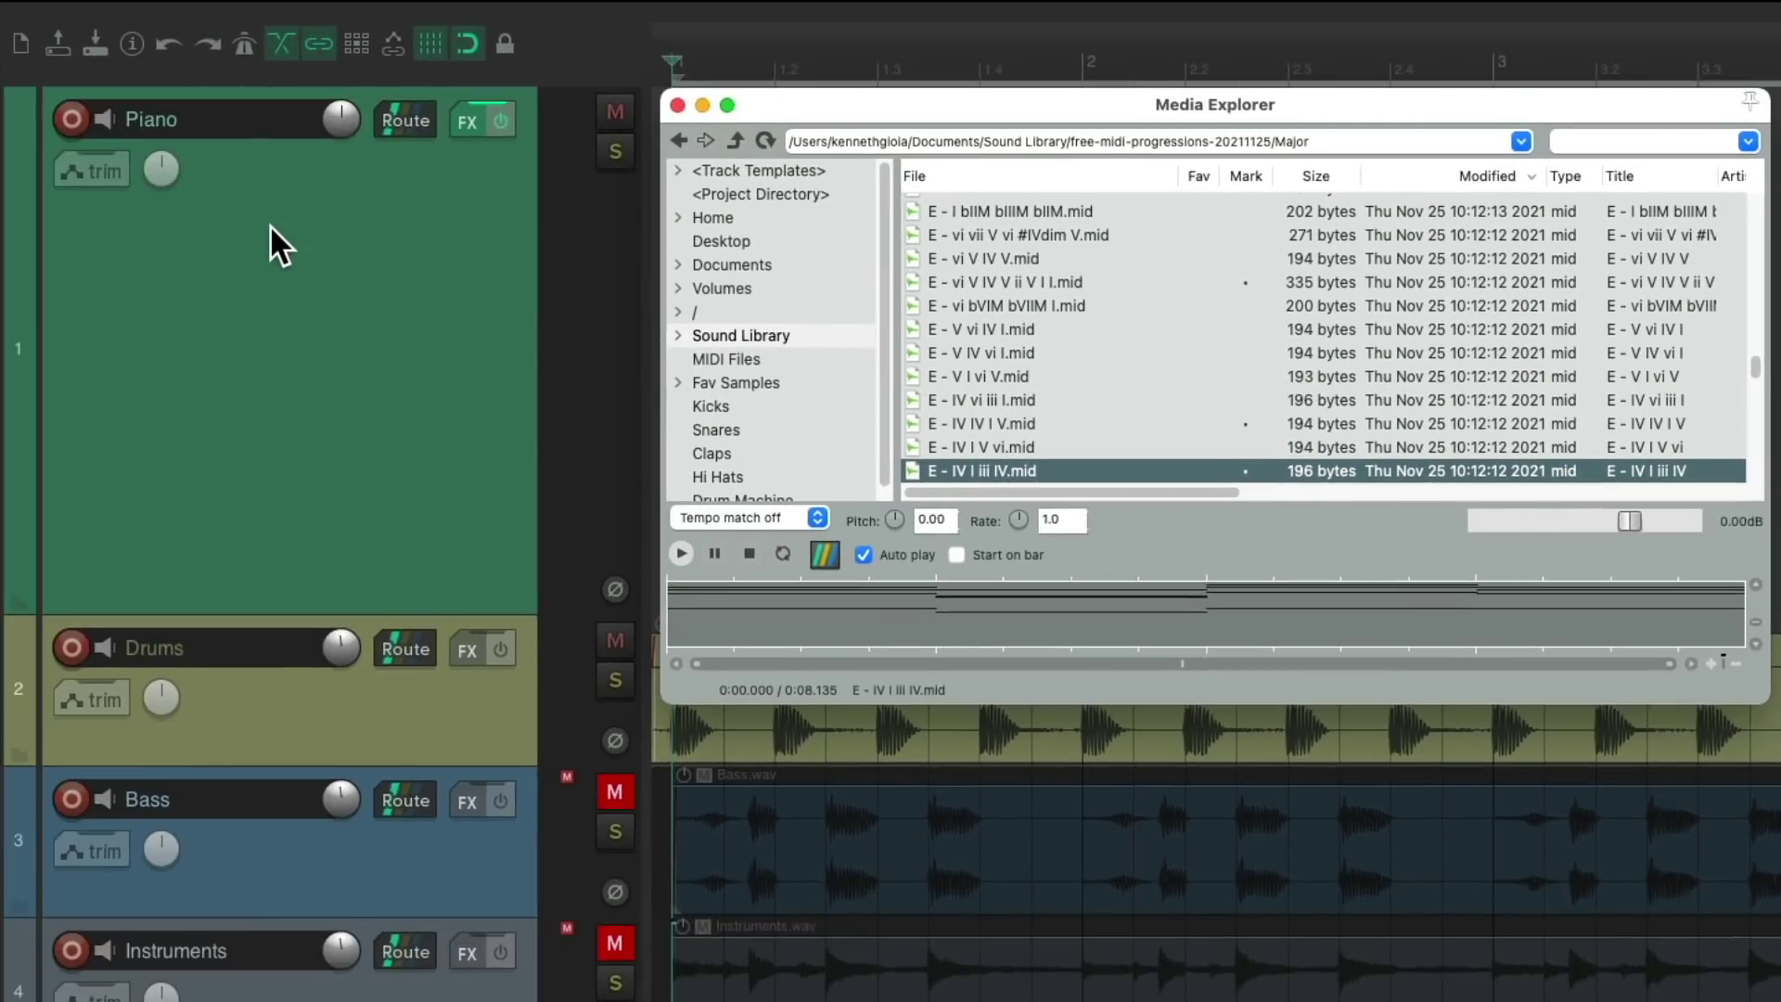
Step: Preview E - IV I iii IV.mid through the Piano track and select F - I iii vi IV.mid from the progressions
key(space)
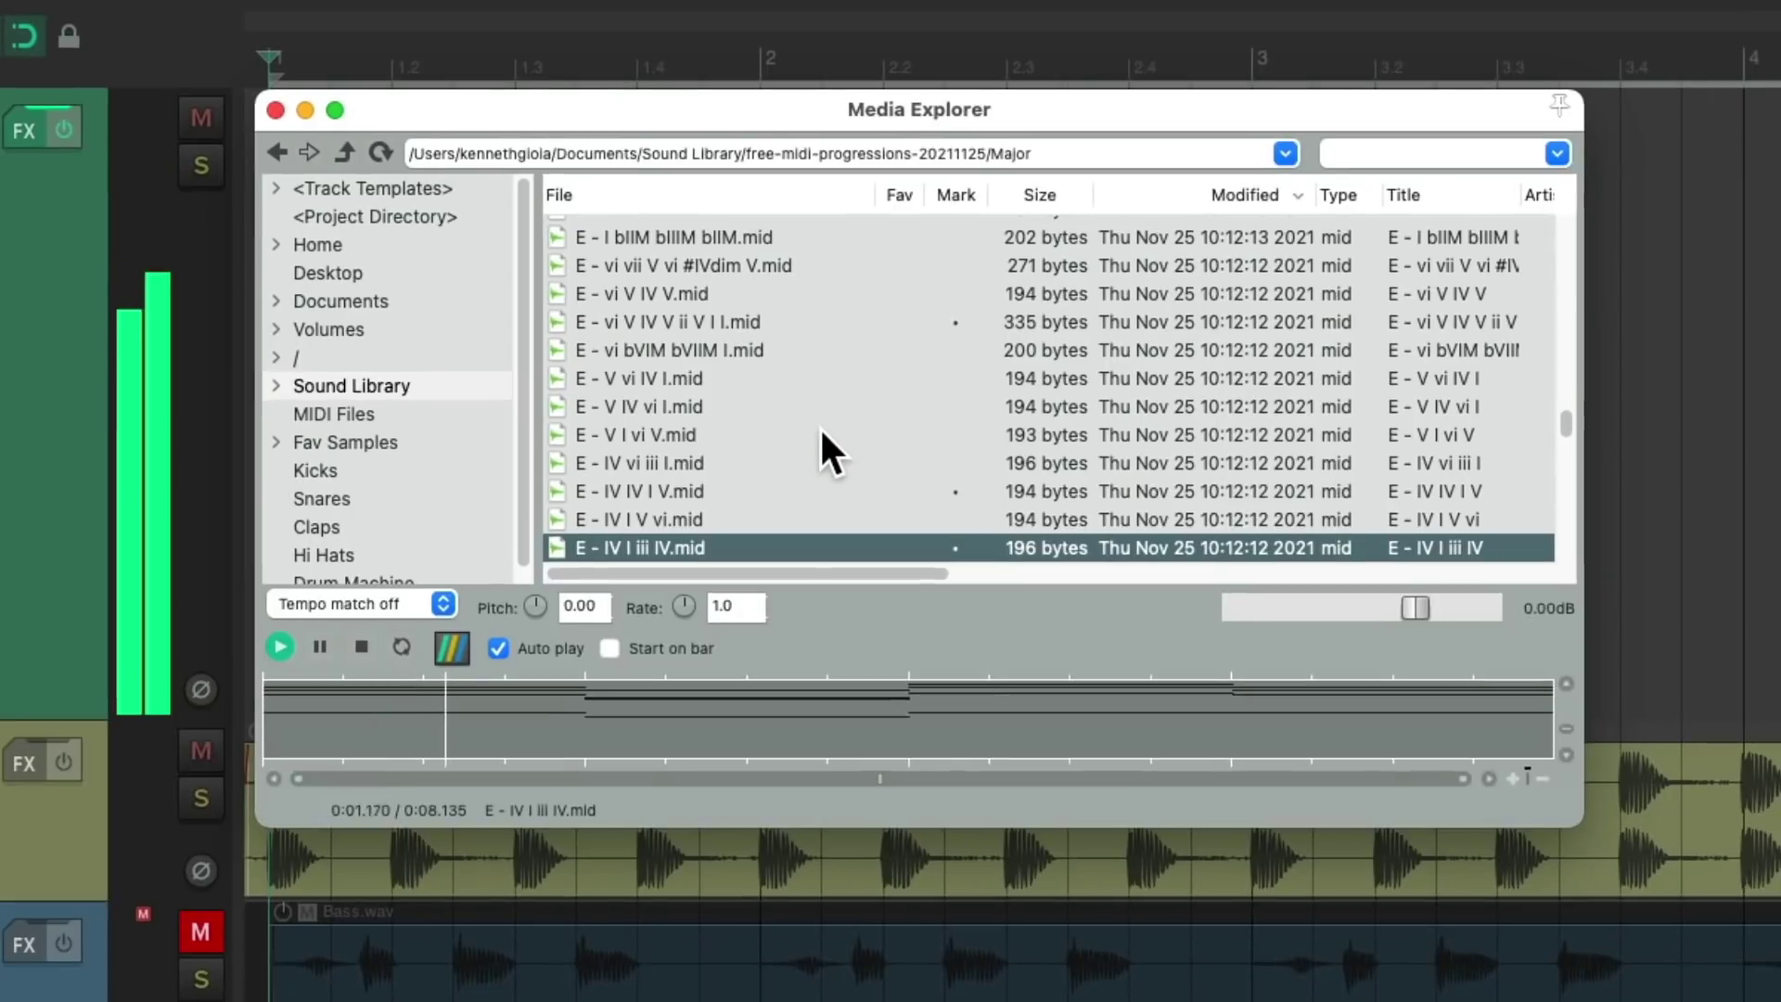
key(space)
scroll(787, 475, up, 10)
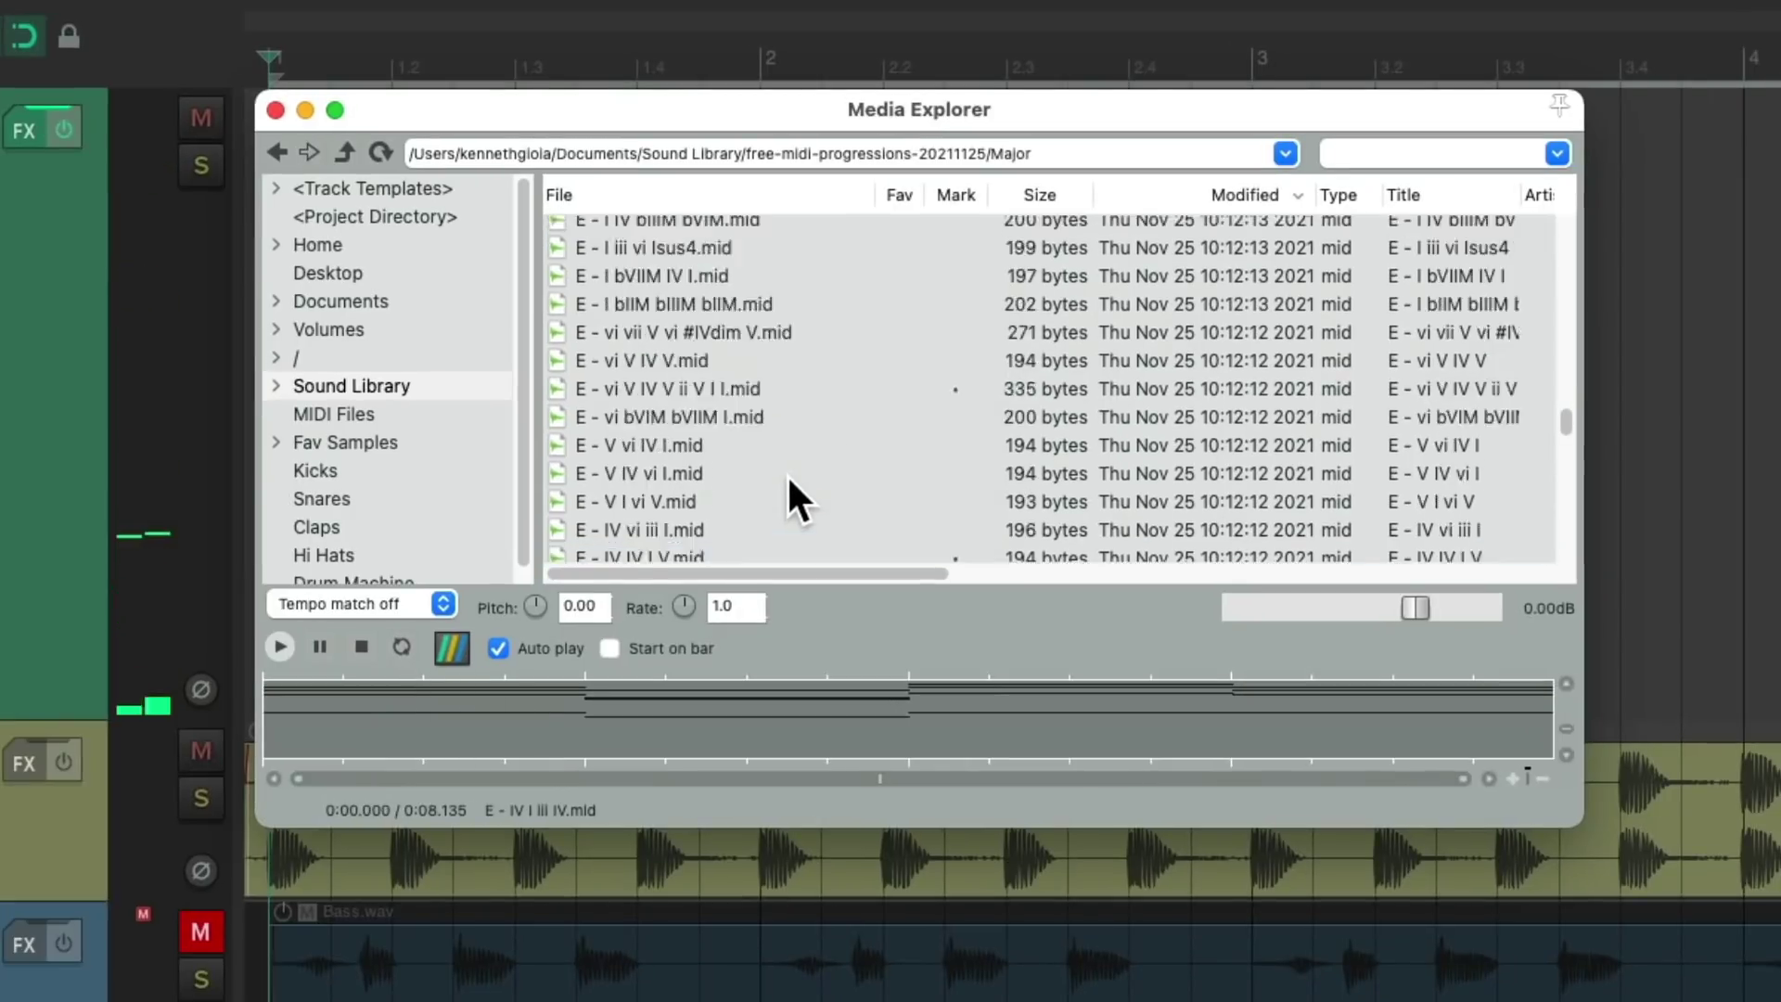
click(740, 359)
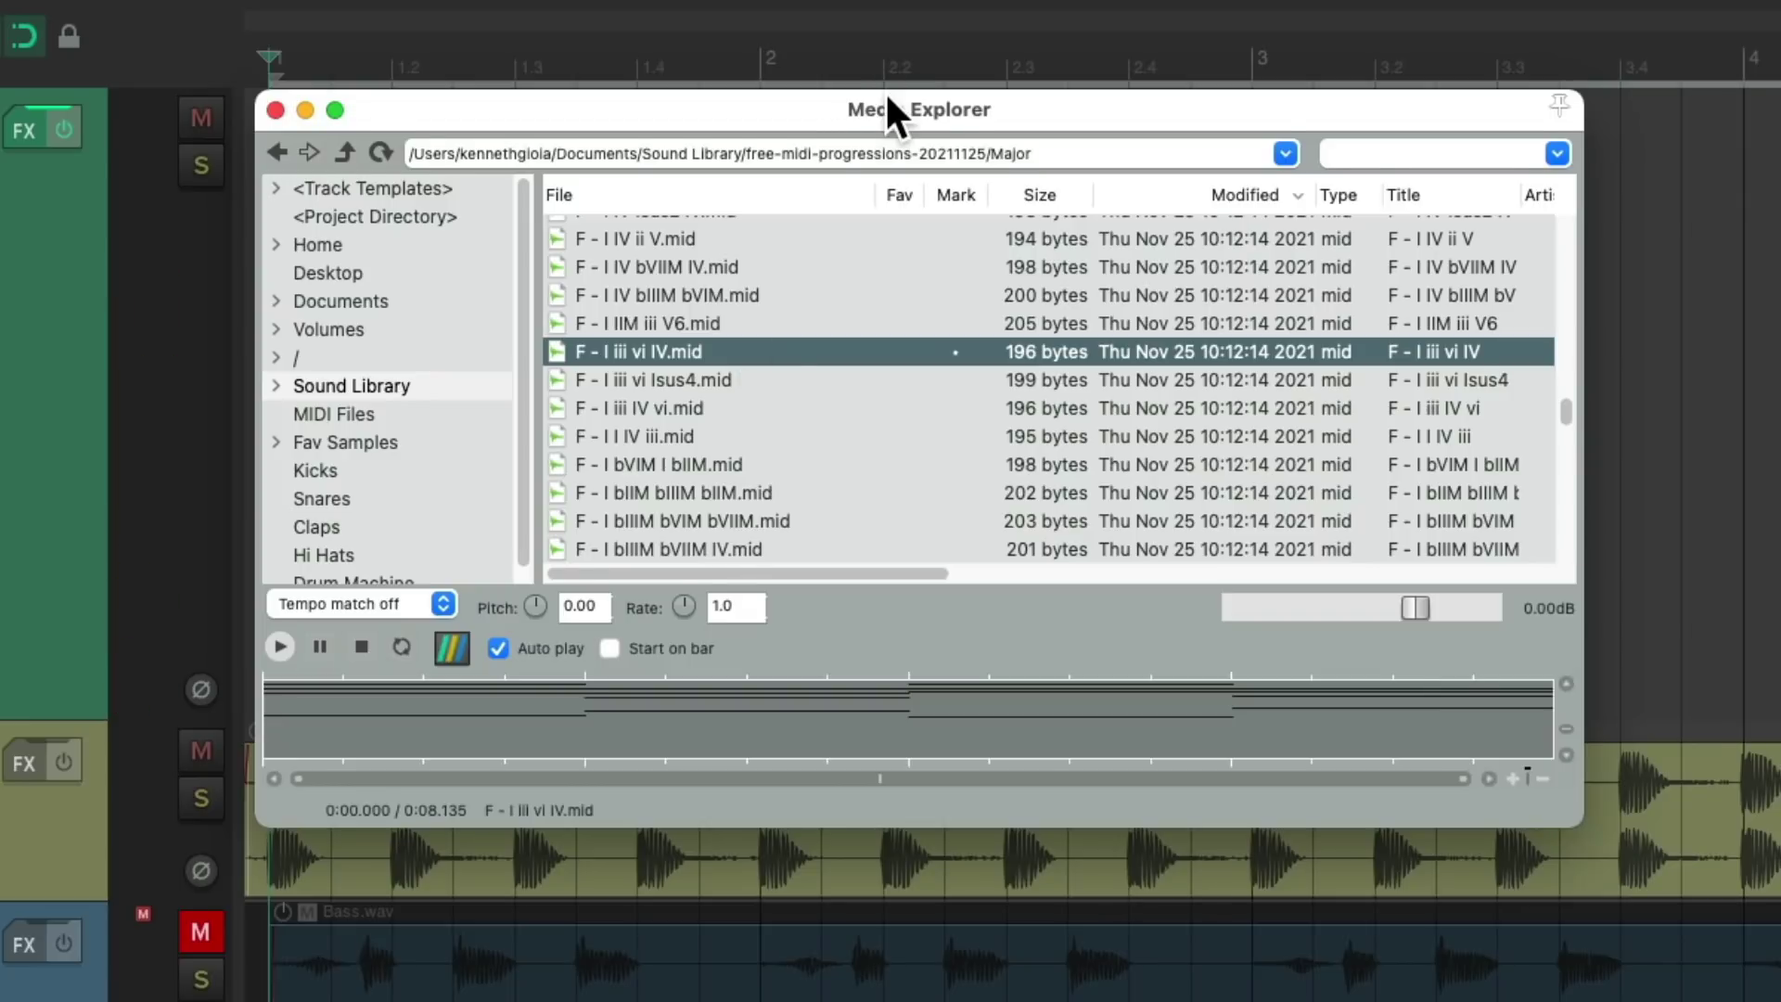
Step: Insert F - I iii vi IV.mid at the start of the Piano track and close the Media Explorer
drag(884, 90, 933, 483)
drag(923, 394, 900, 449)
drag(712, 628, 427, 220)
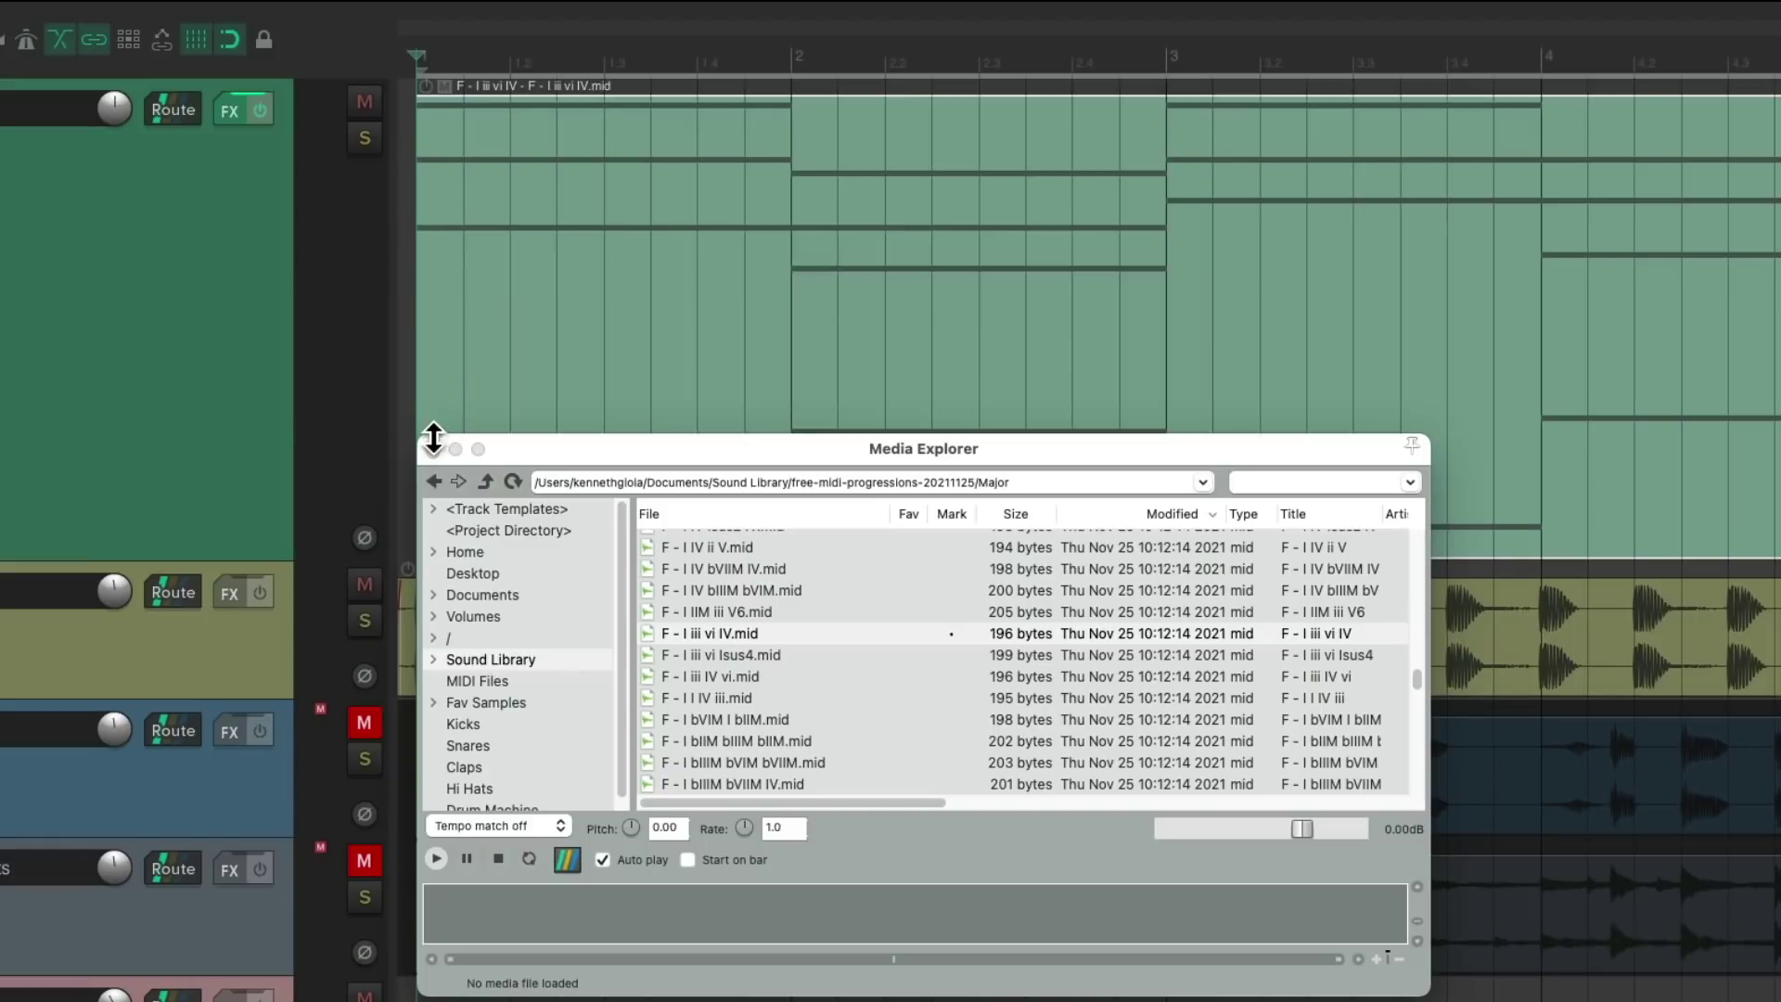
click(927, 659)
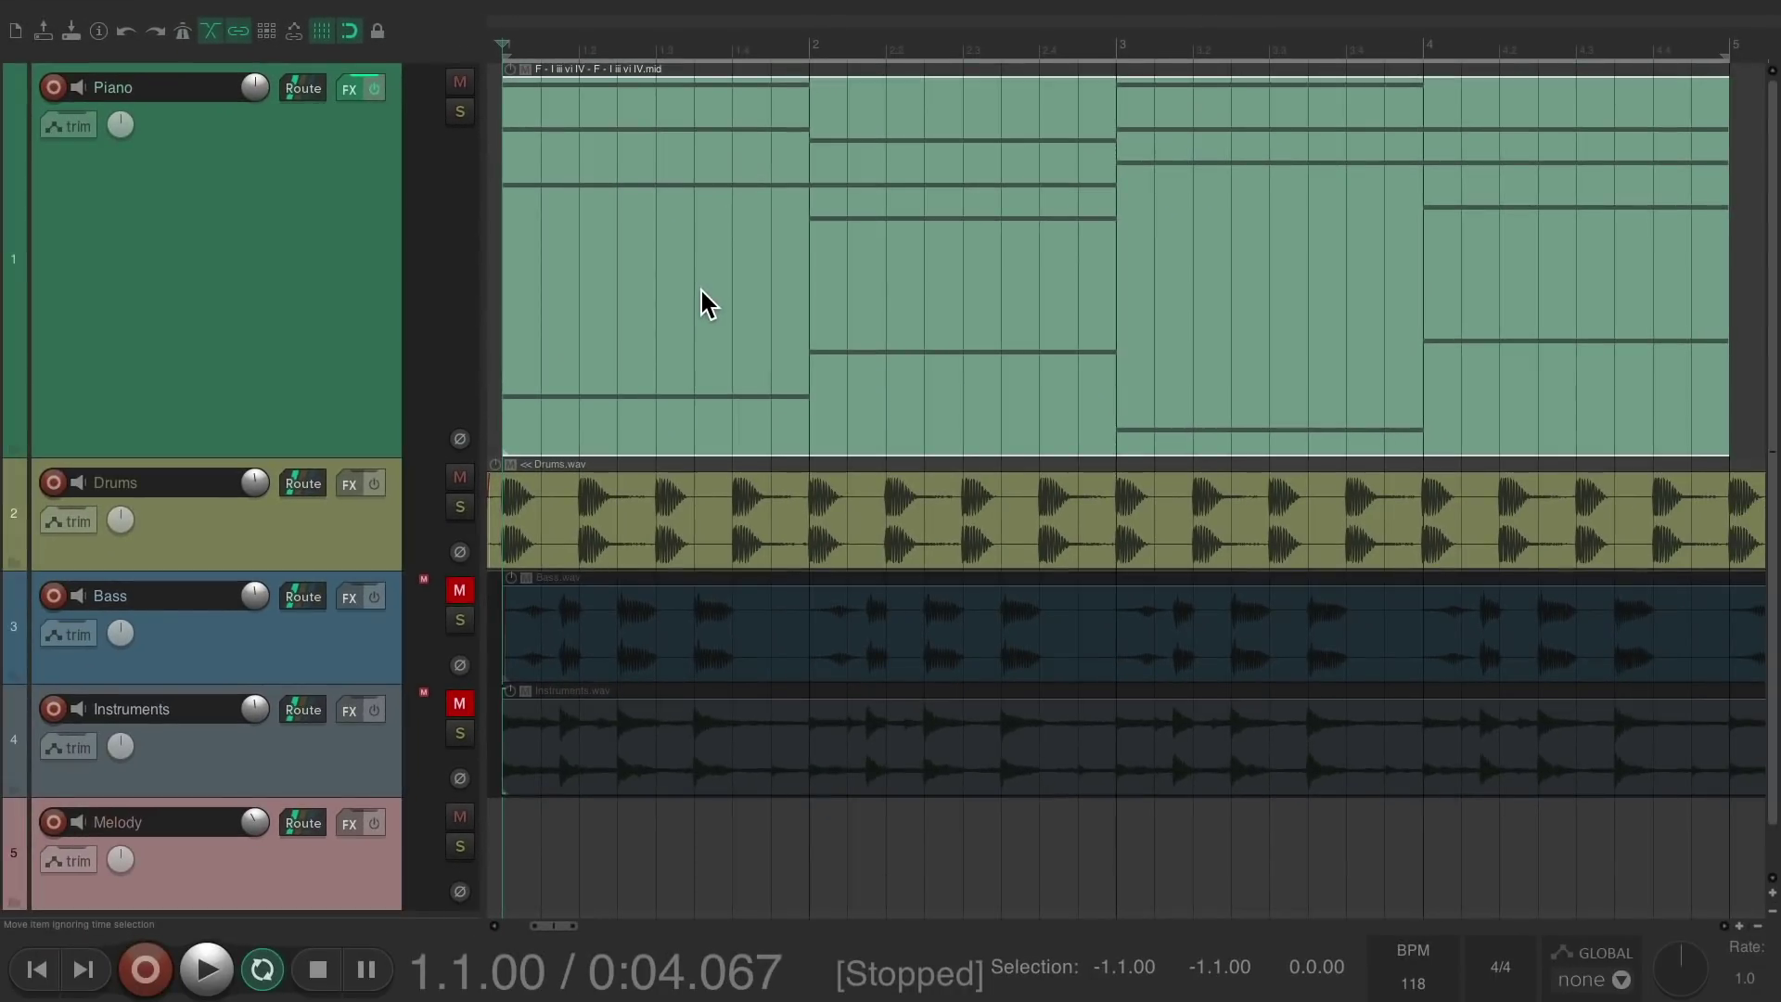
Step: Play the F major progression with the drums and delete its item from the Piano track
key(space)
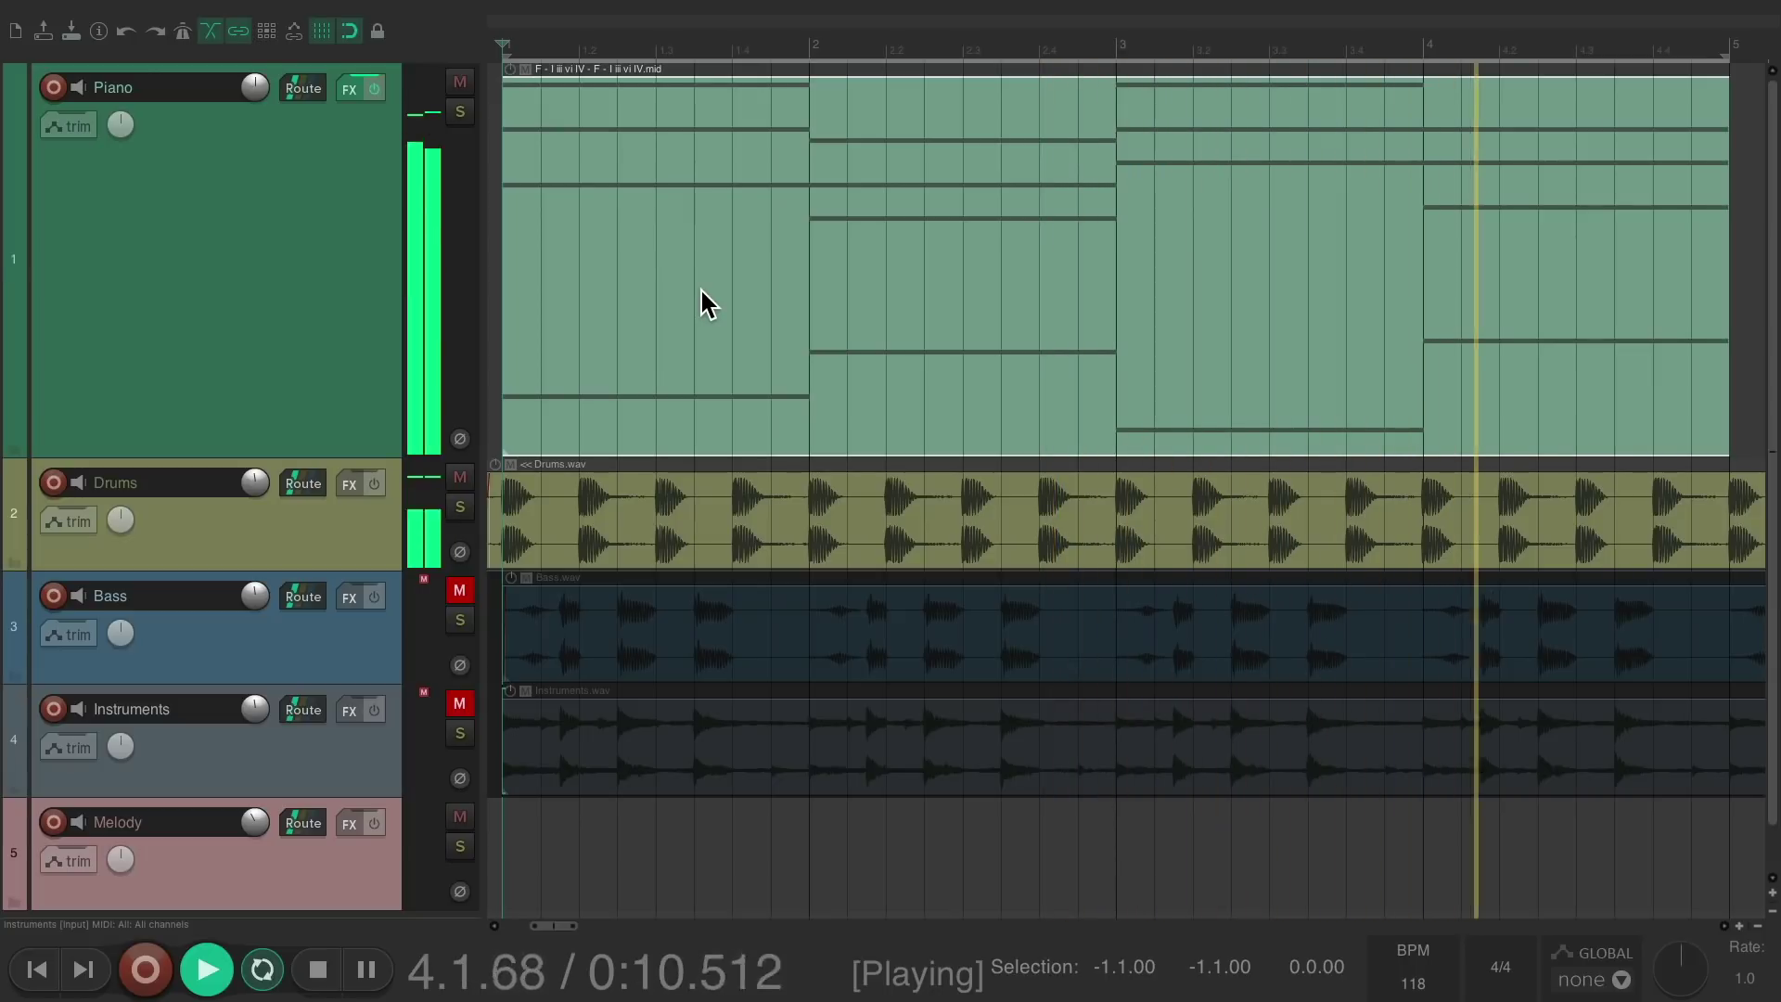
key(space)
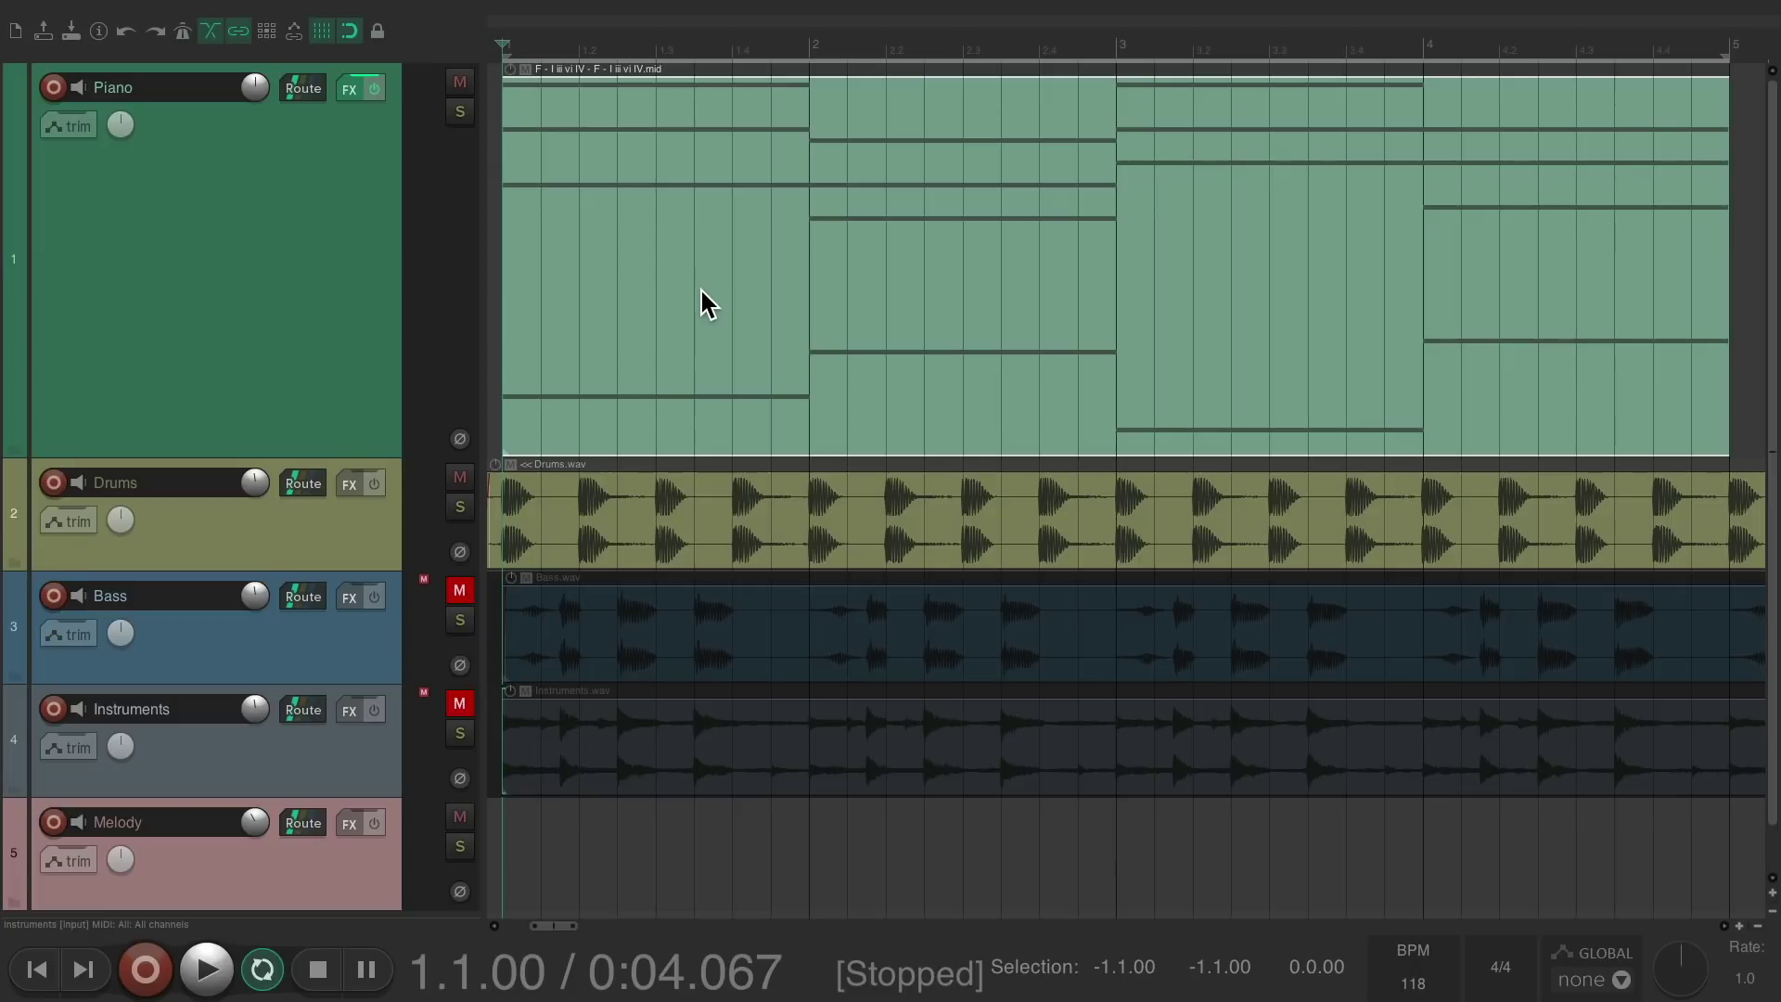
key(Delete)
Step: Reopen the Media Explorer and insert Gb - IV vi iii I.mid at the start of the Piano track
key(ctrl+alt+x)
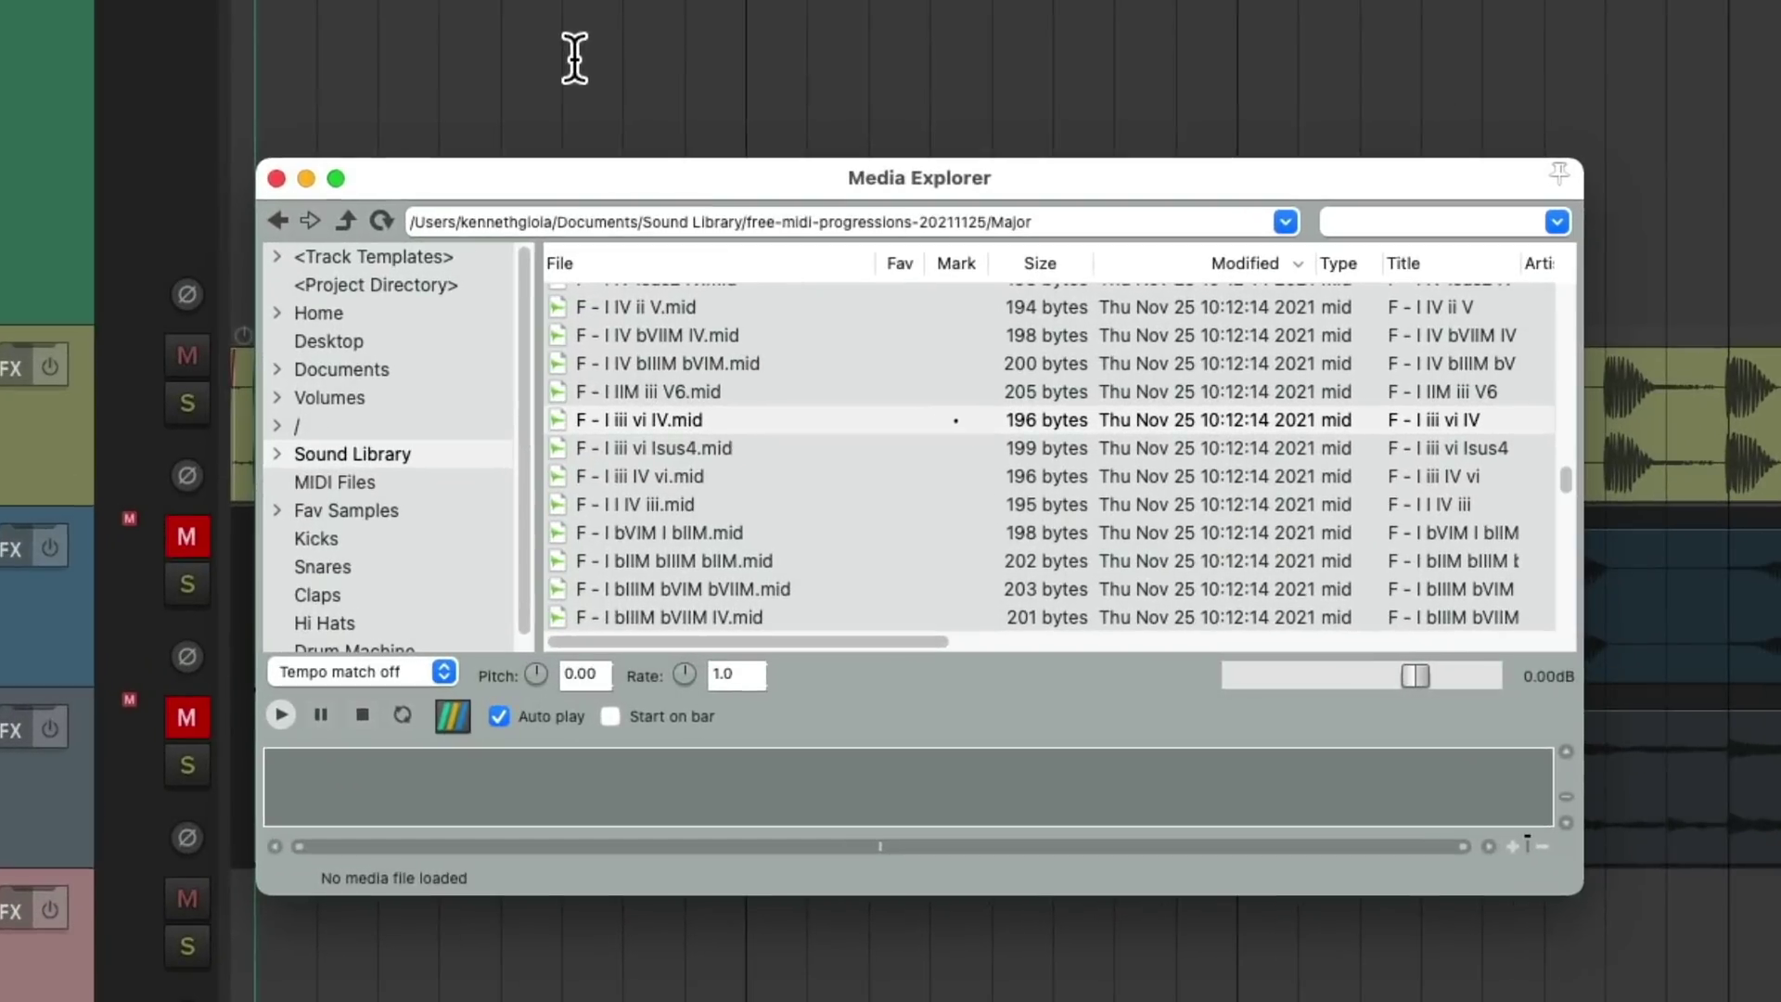
scroll(793, 496, up, 15)
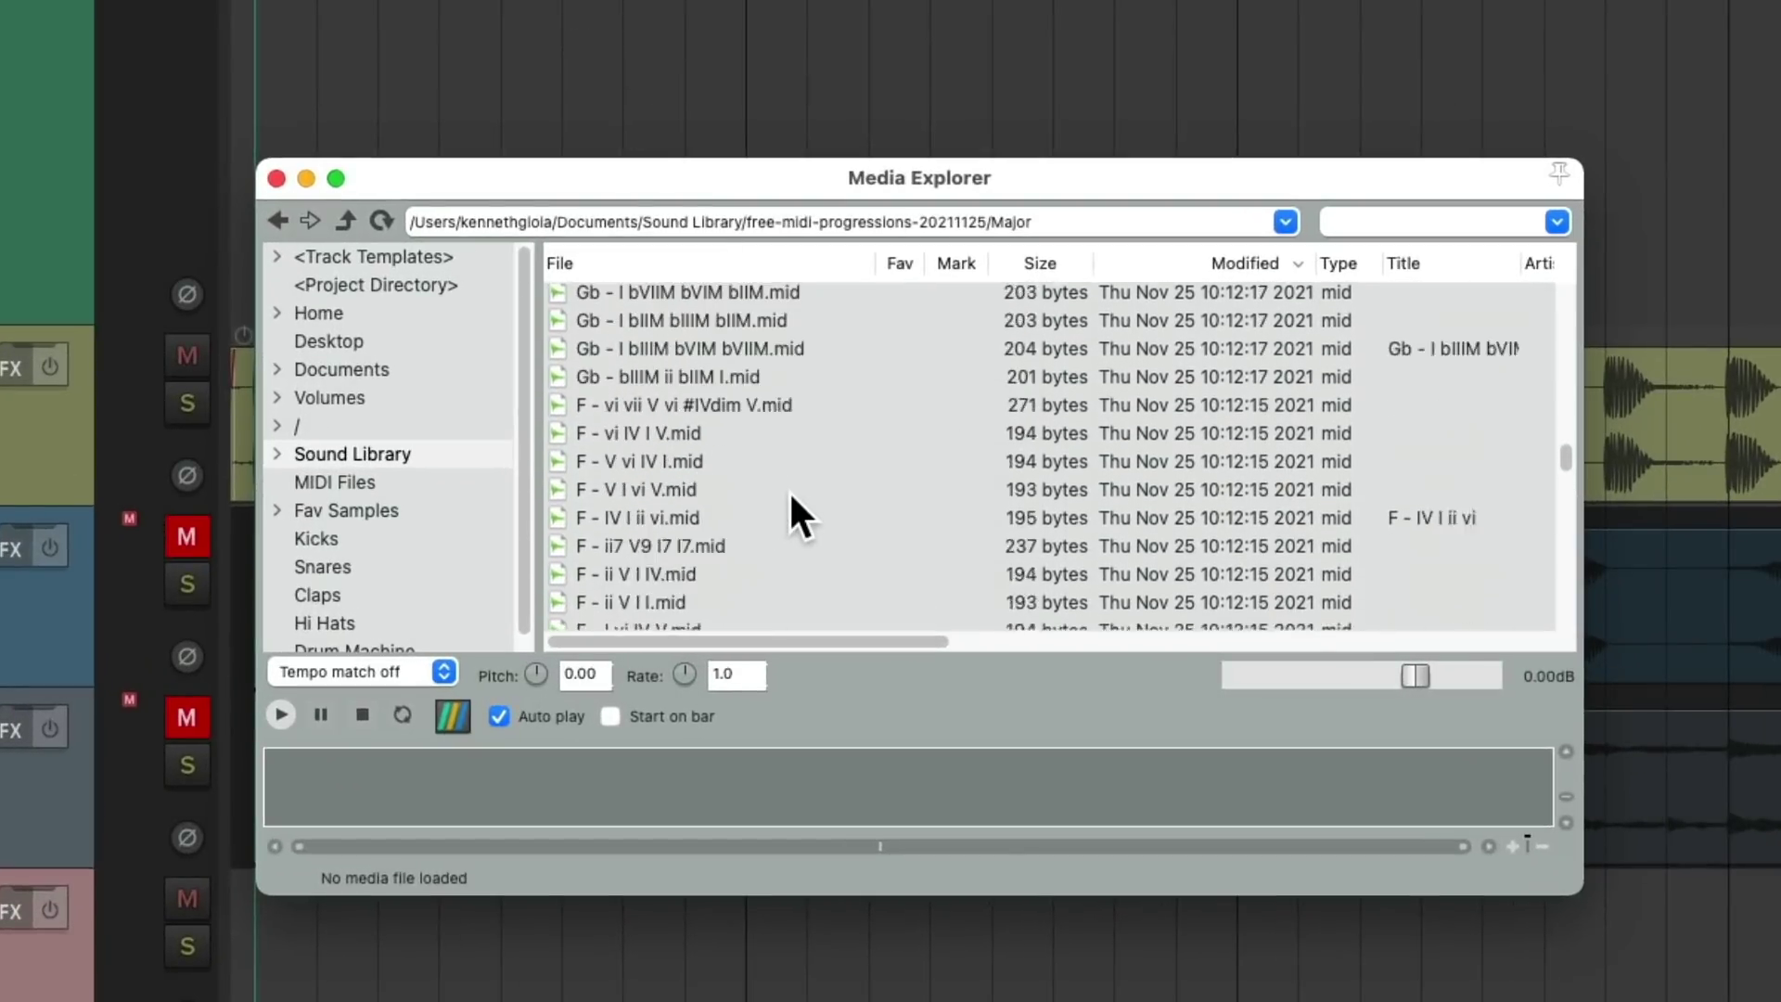
scroll(789, 512, up, 10)
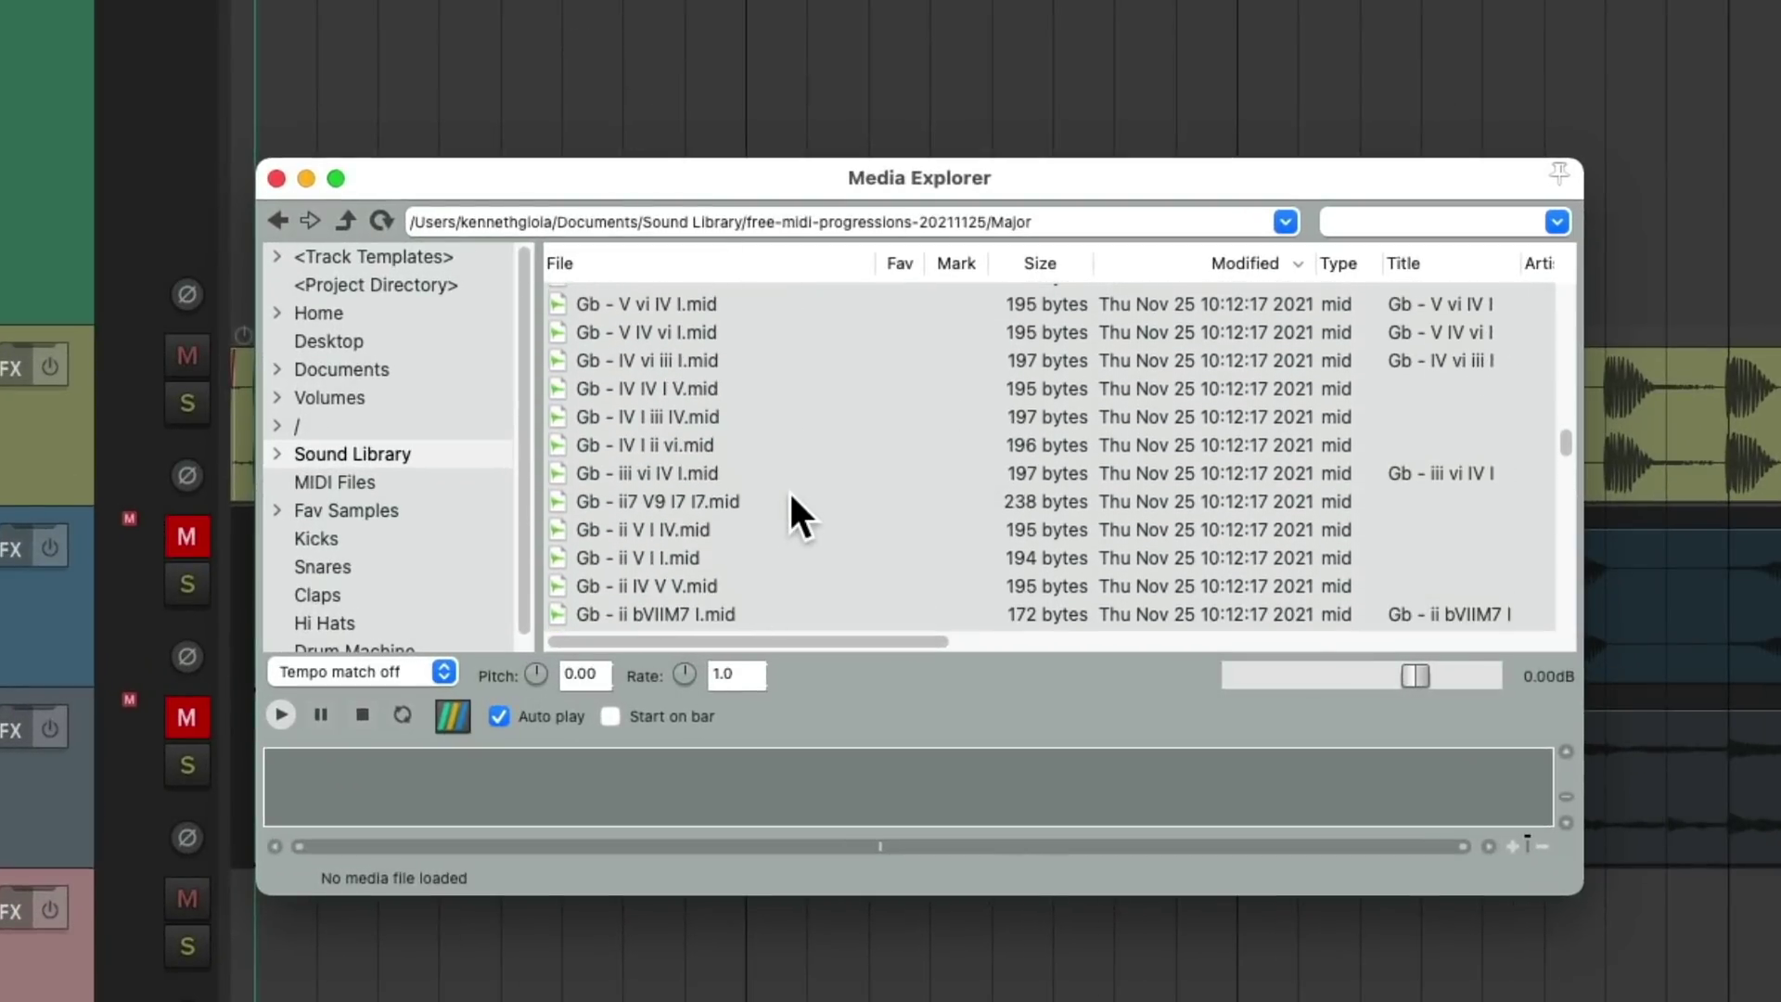
click(688, 362)
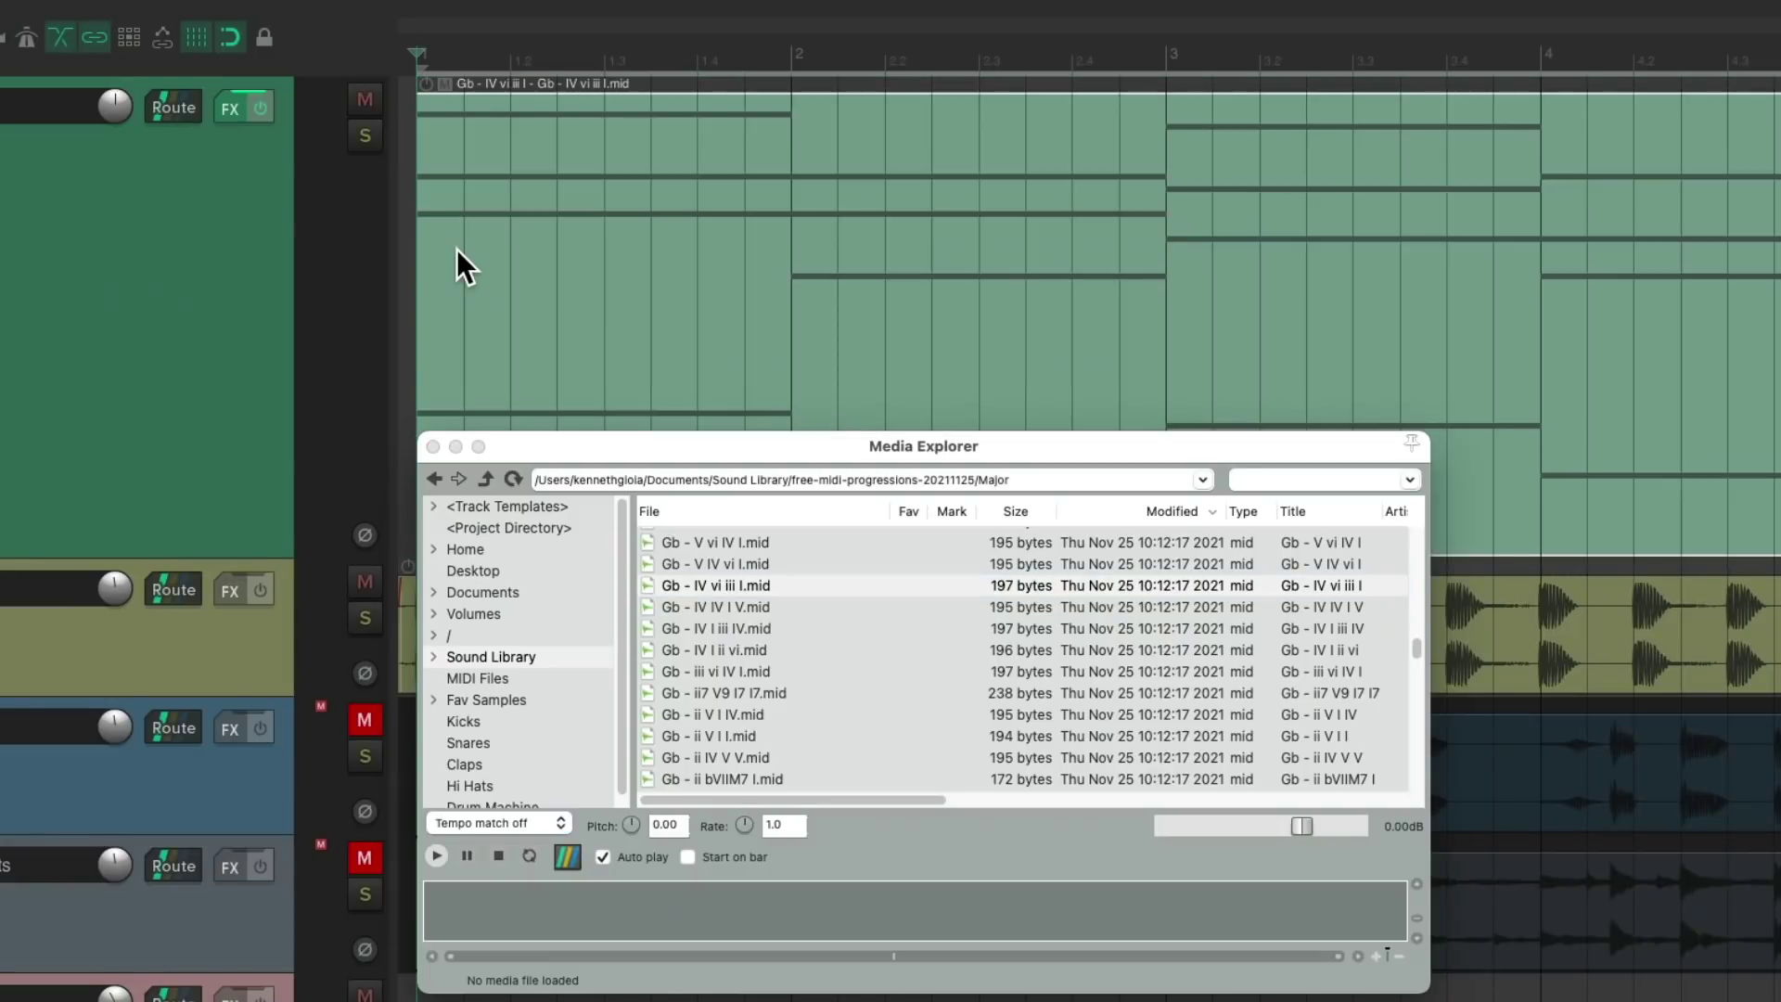
click(456, 249)
Step: Play the Gb major progression with the drums and delete its item from the Piano track
key(space)
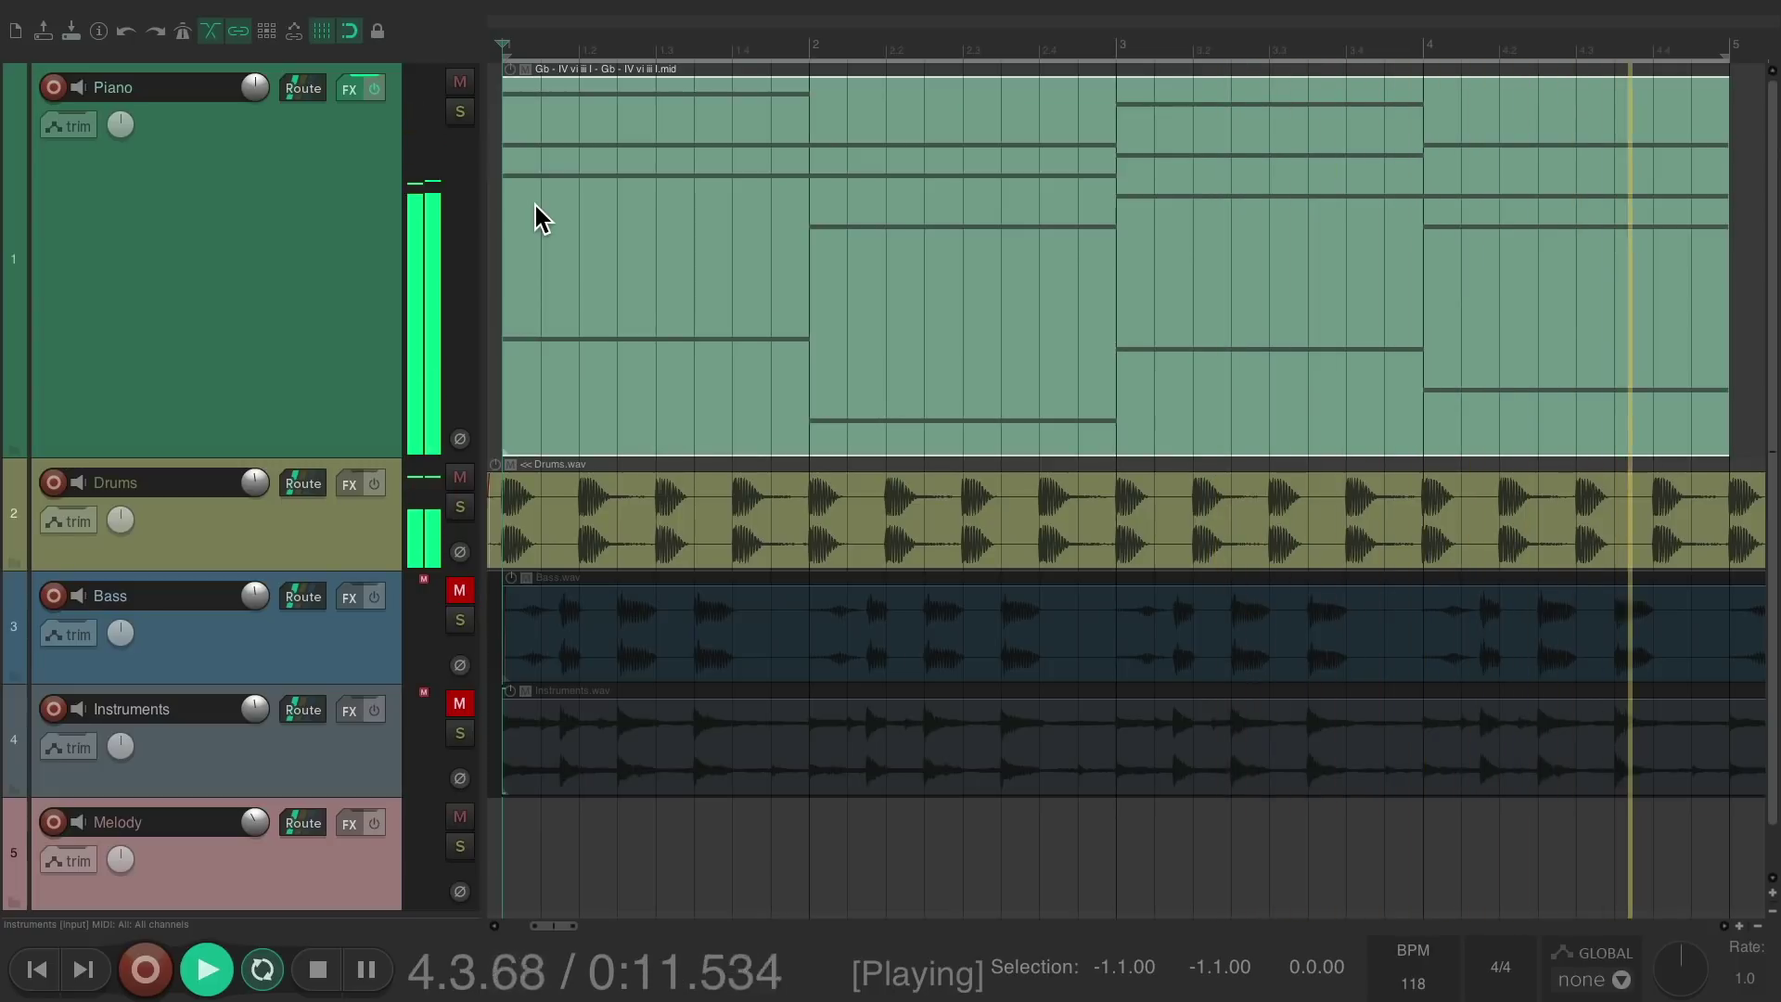
key(space)
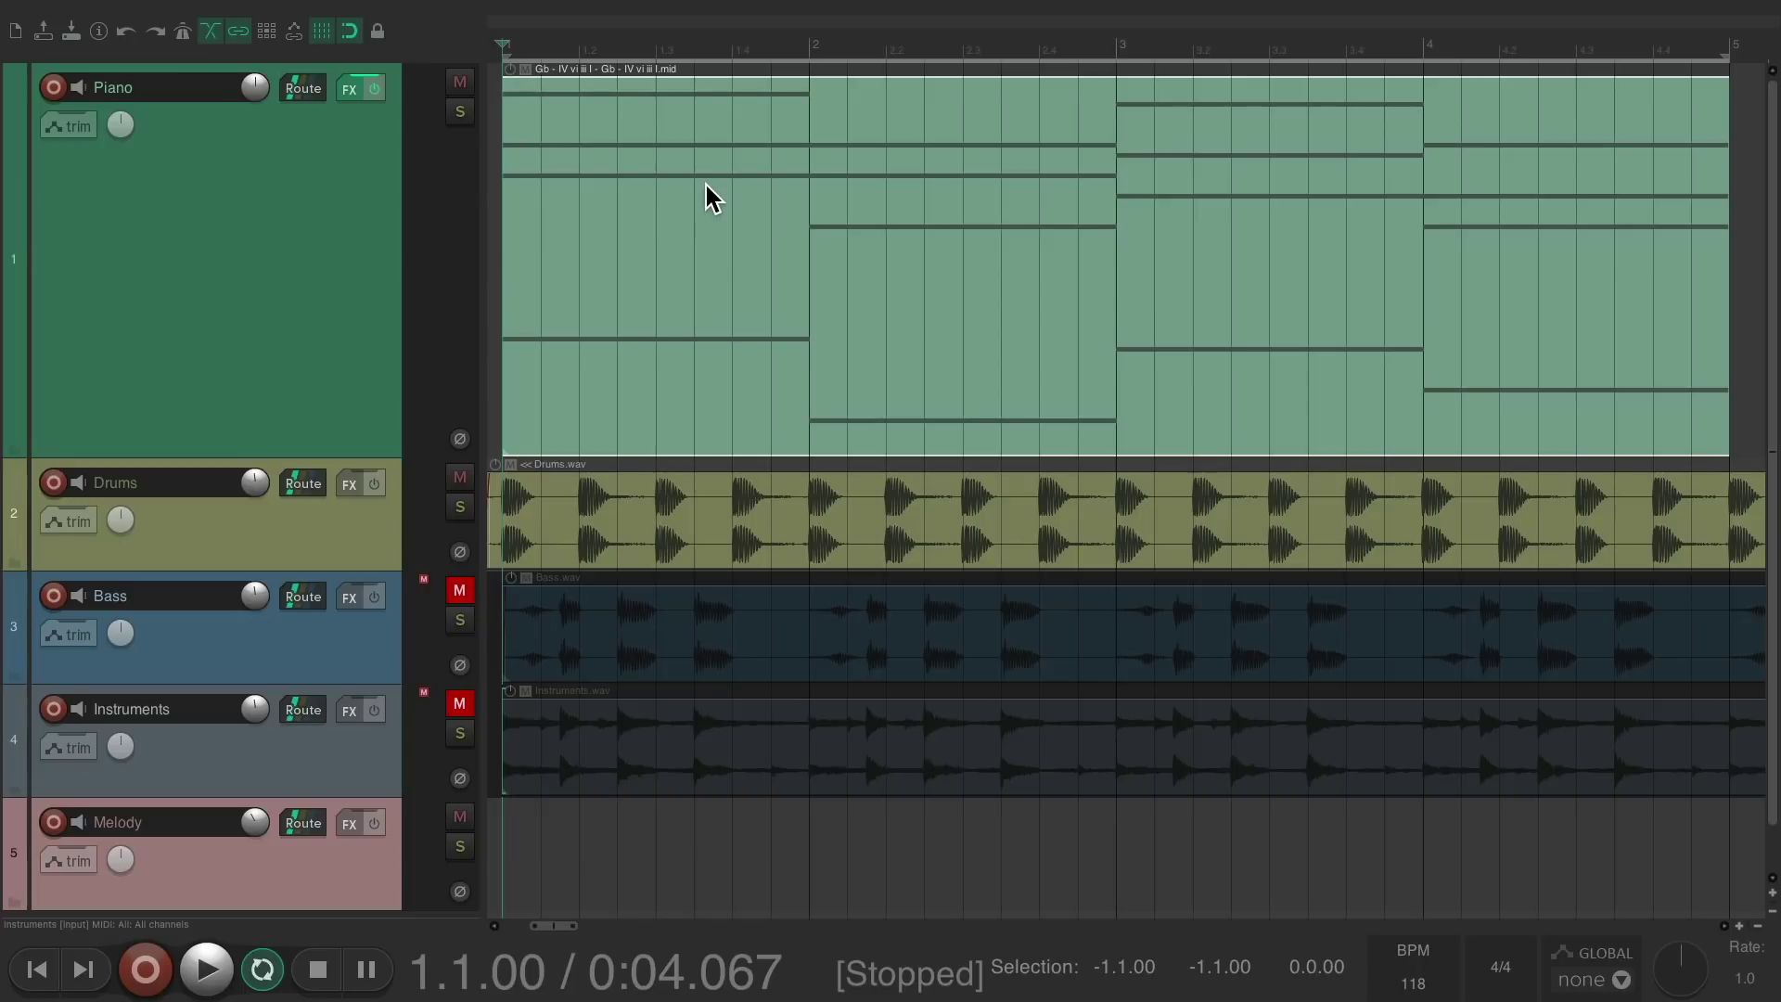
key(Delete)
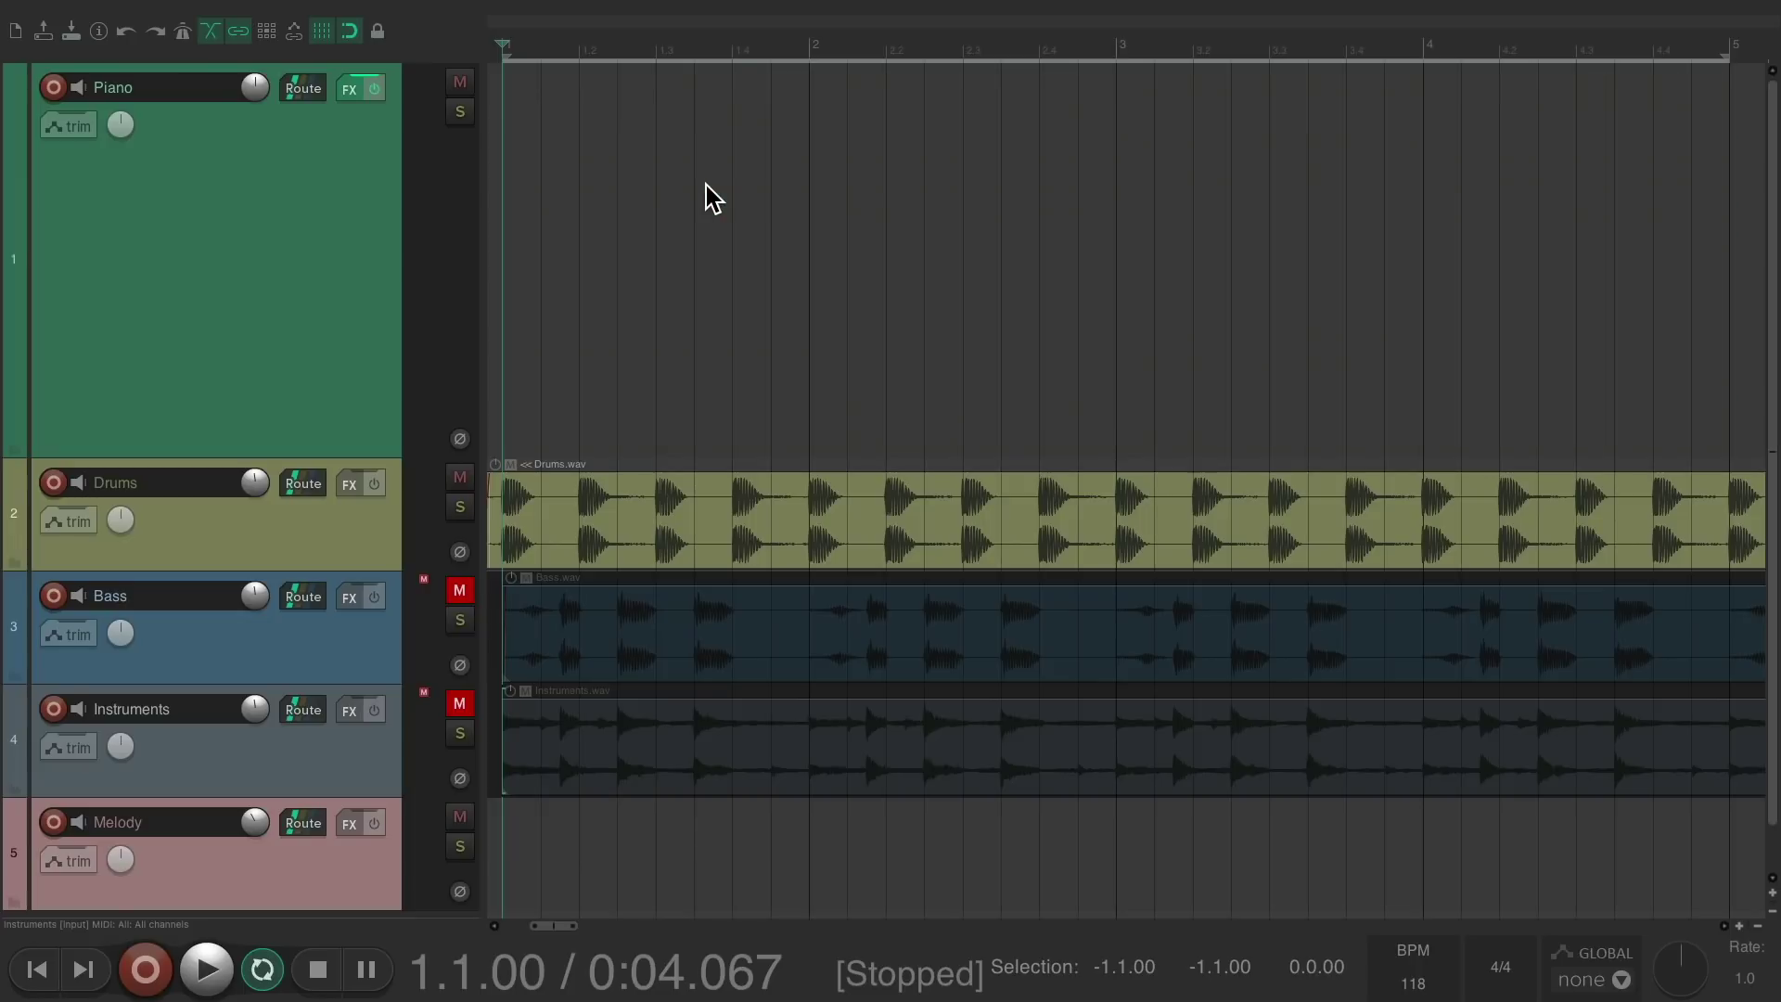
Step: Unmute the Bass and Instruments tracks and play them with the drums from the start
click(459, 590)
click(459, 703)
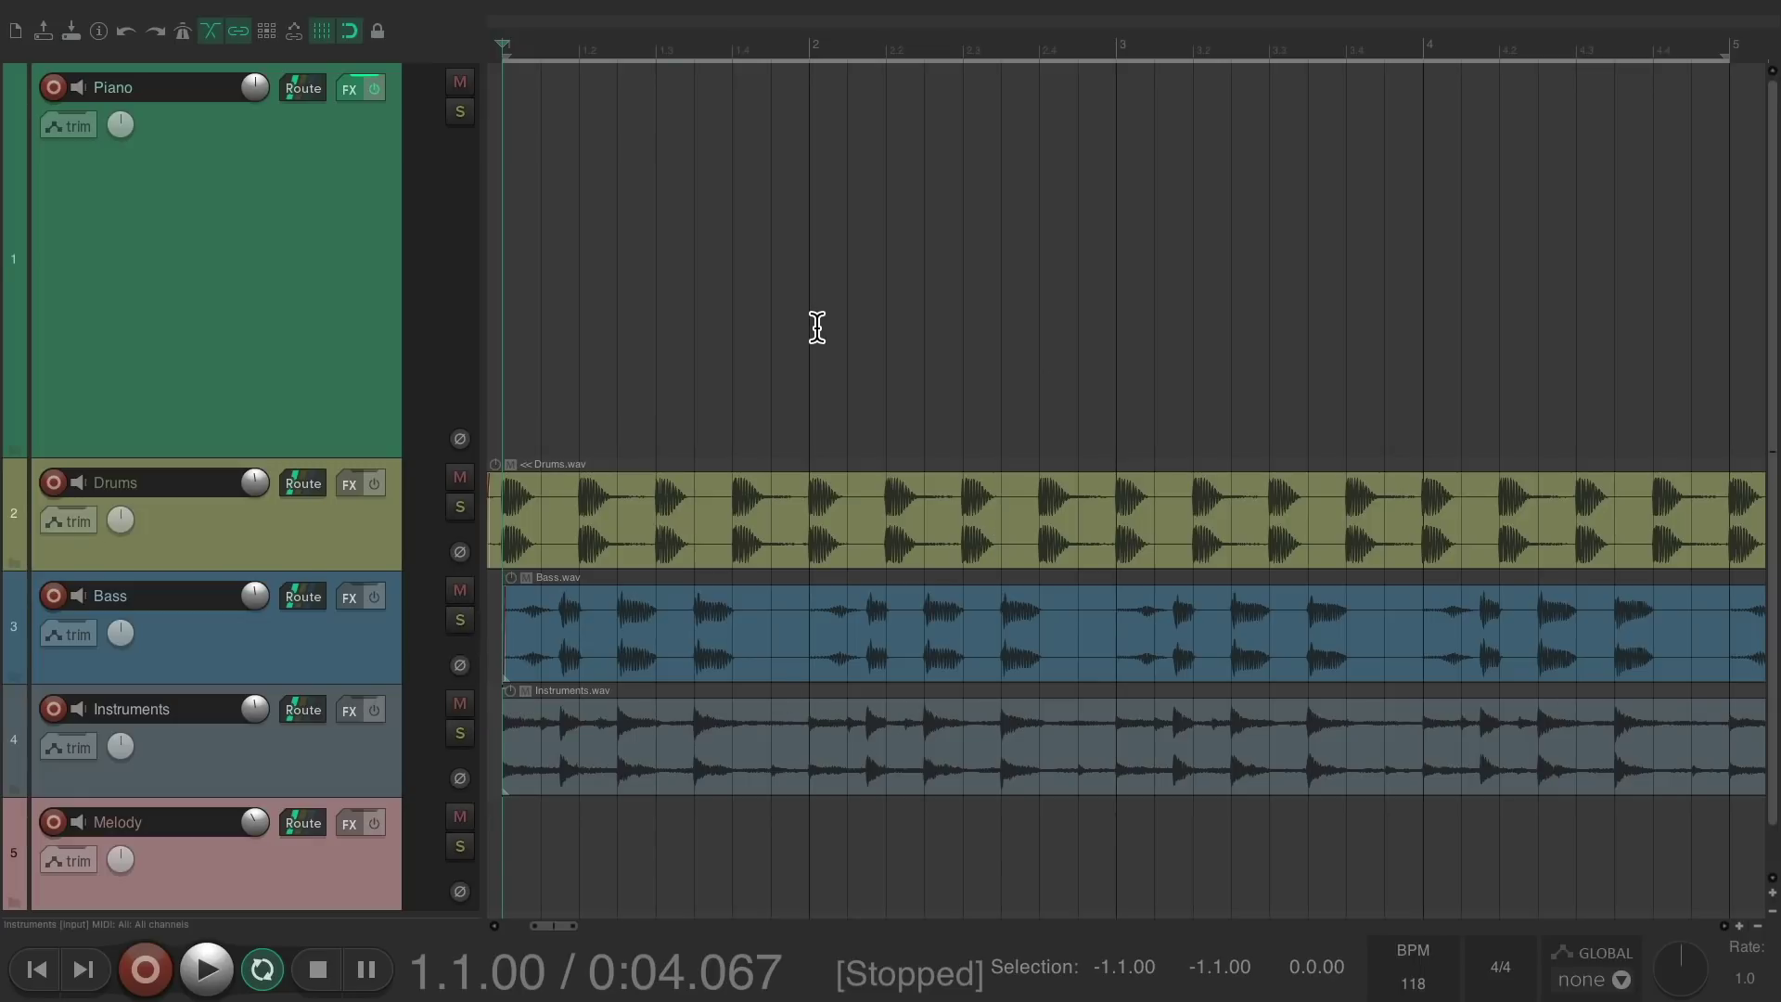
key(space)
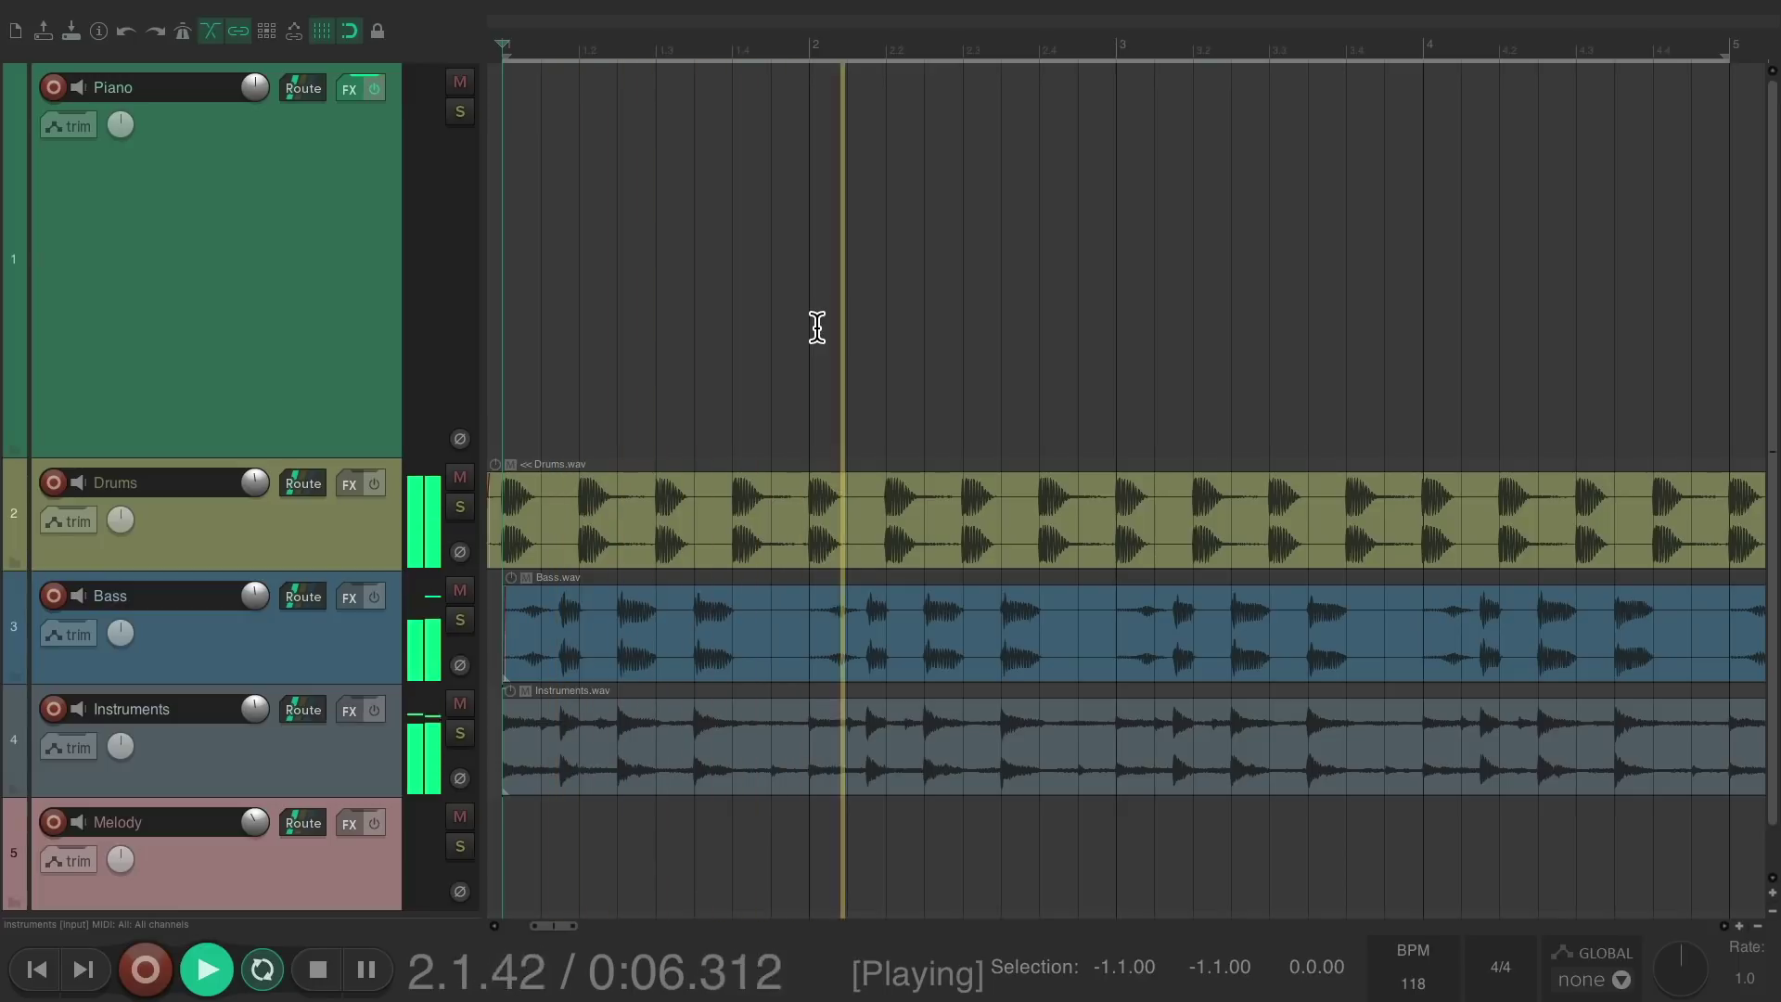
key(space)
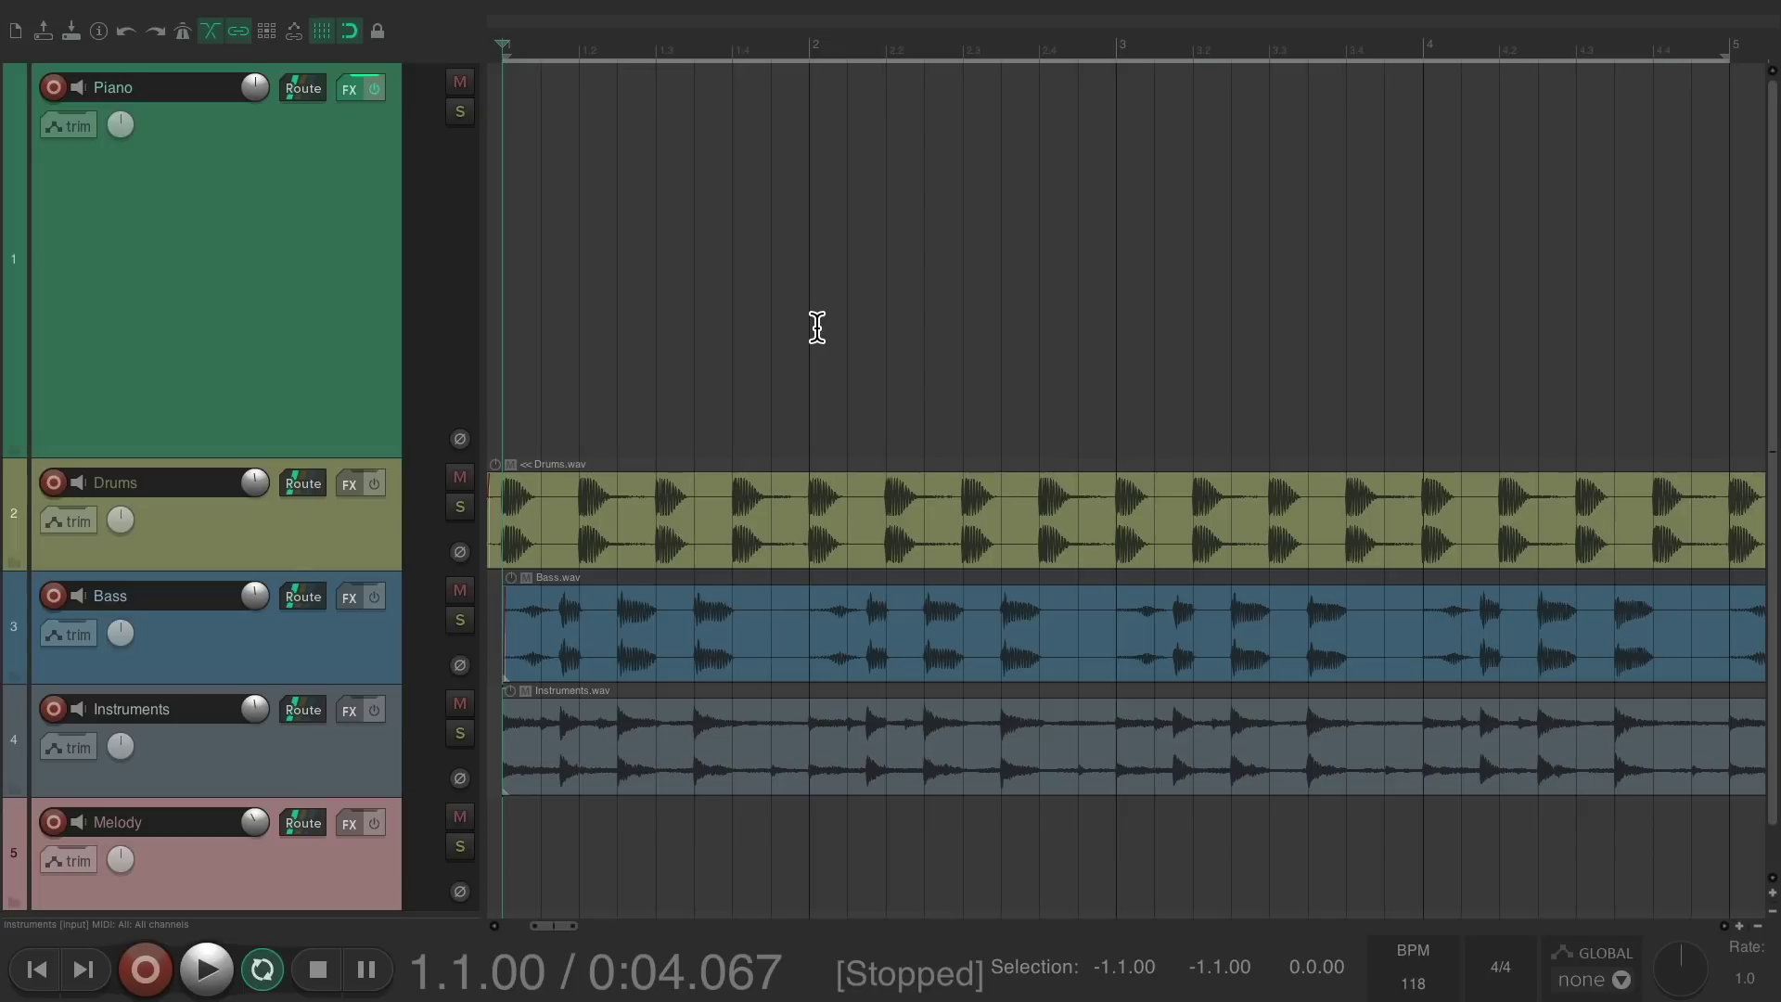
Step: Reopen the Media Explorer and browse the Sound Library to free-midi-chords-20211125, folder 04 - Eb Major - C minor
key(super+alt+x)
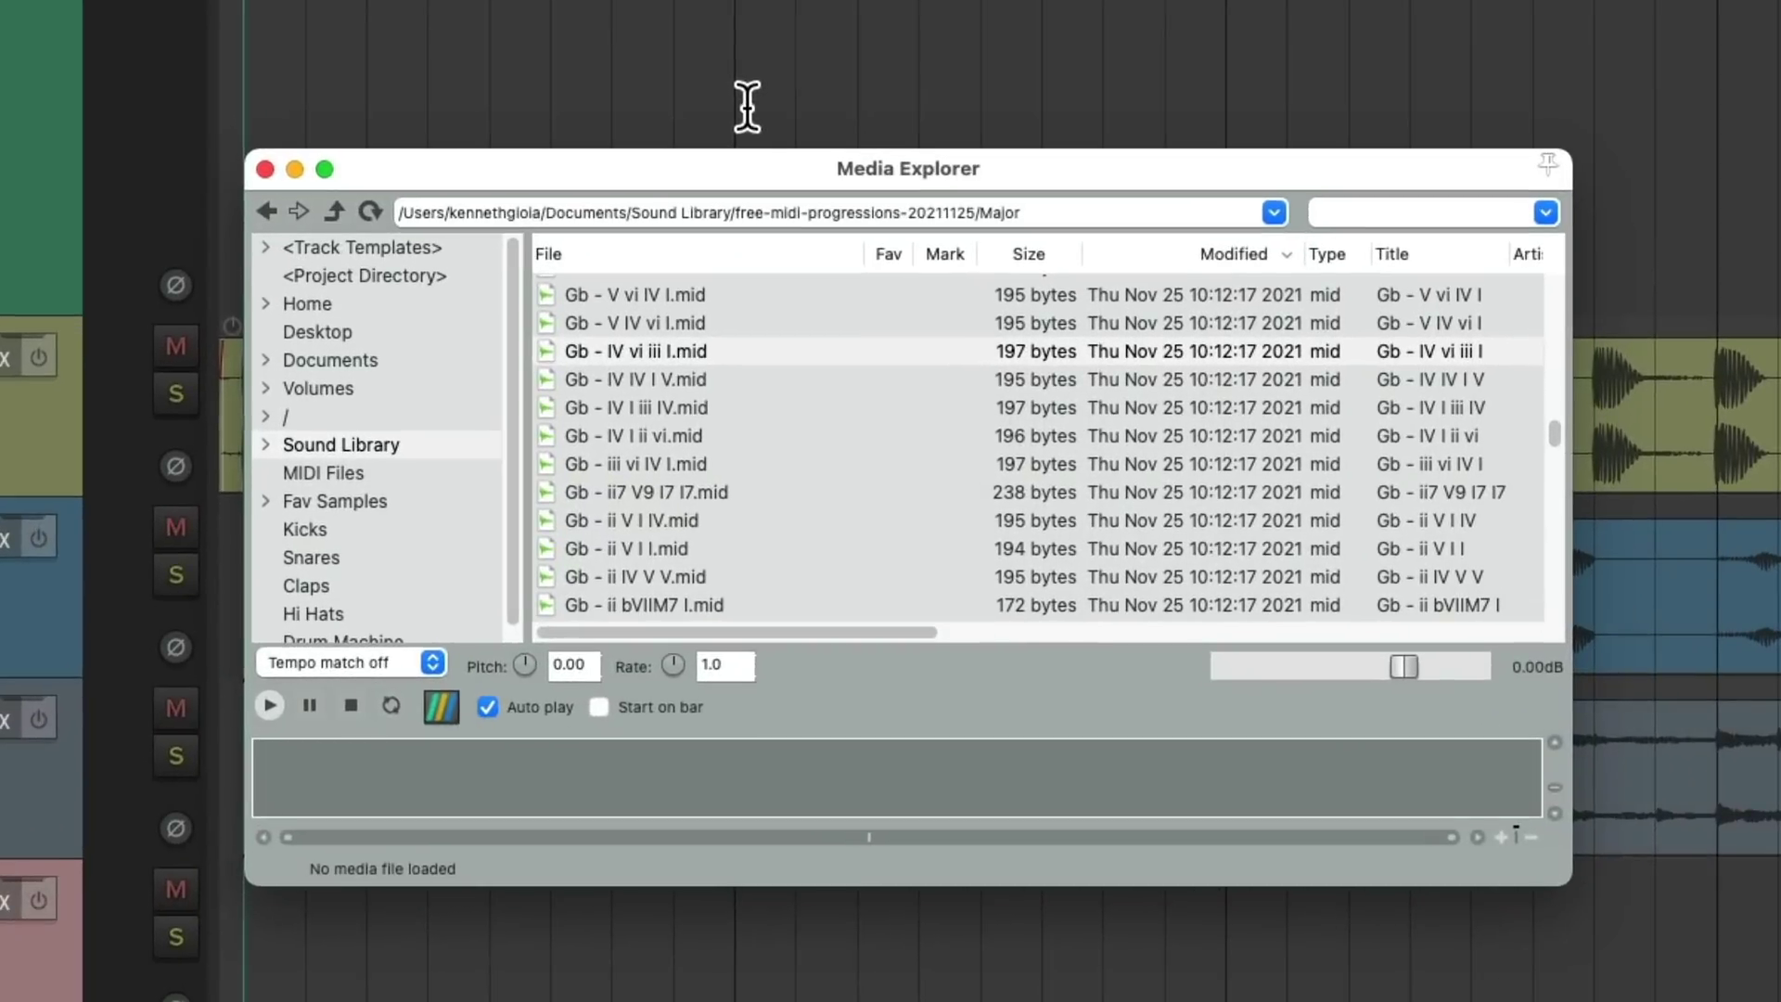
click(362, 443)
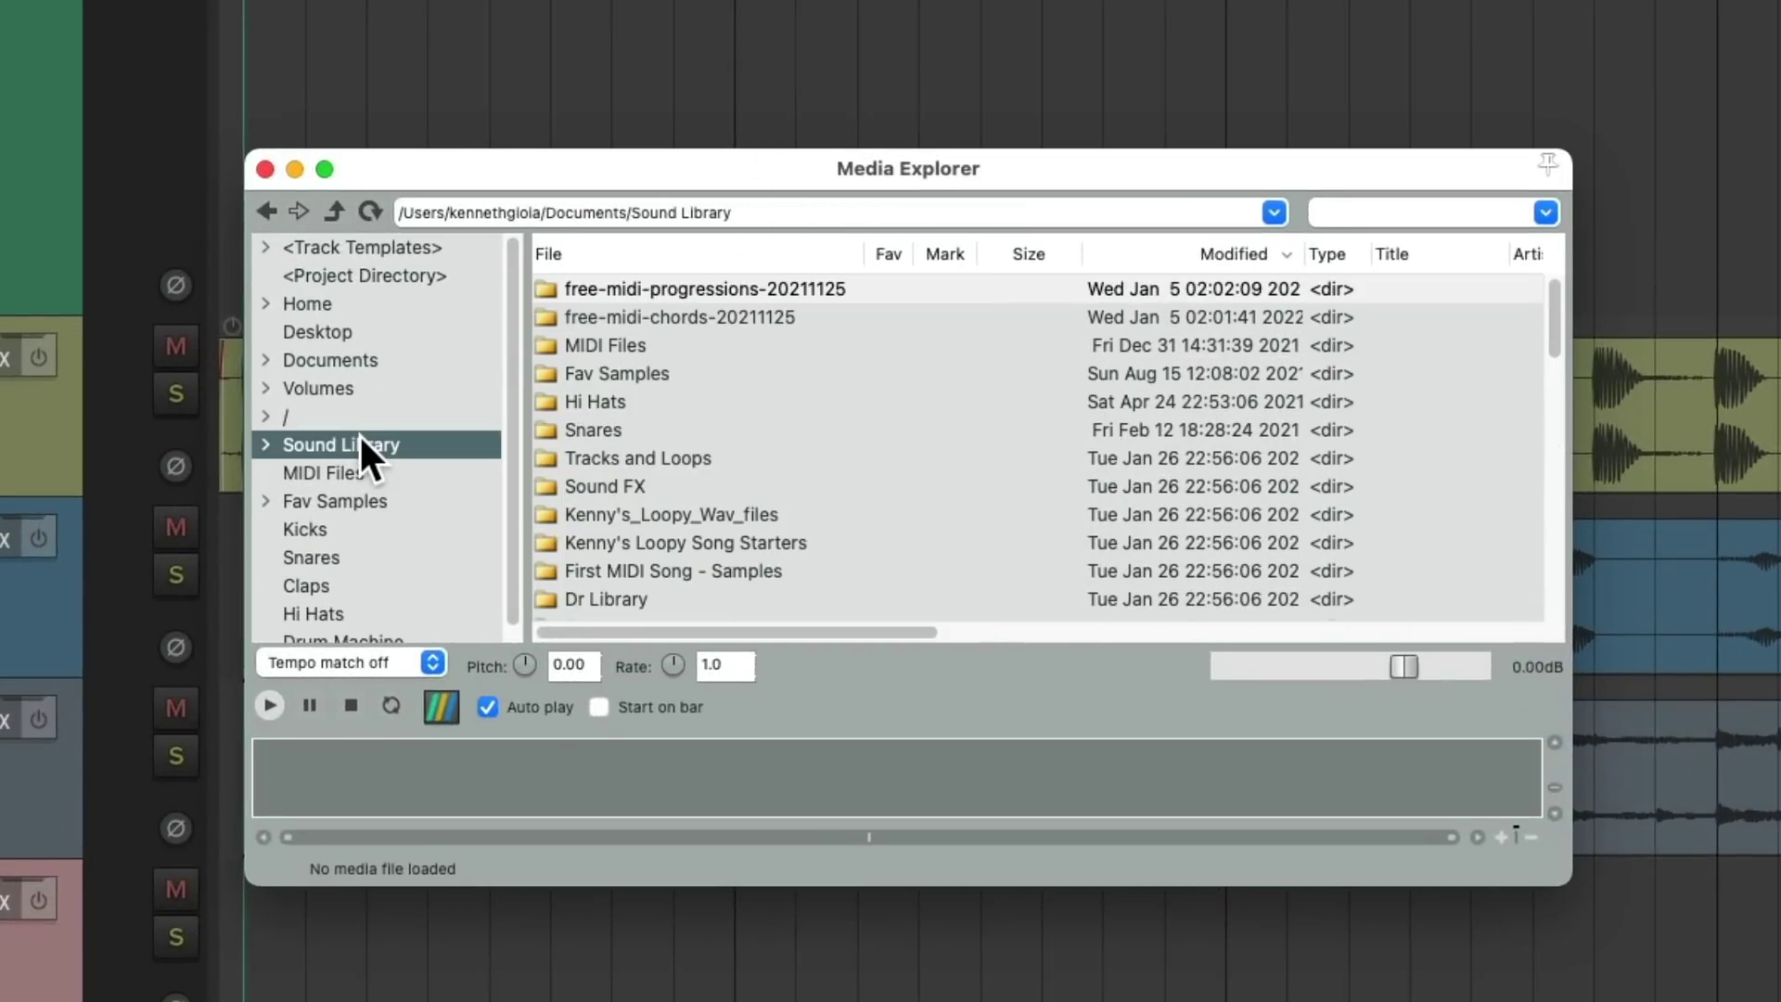
click(803, 293)
click(724, 320)
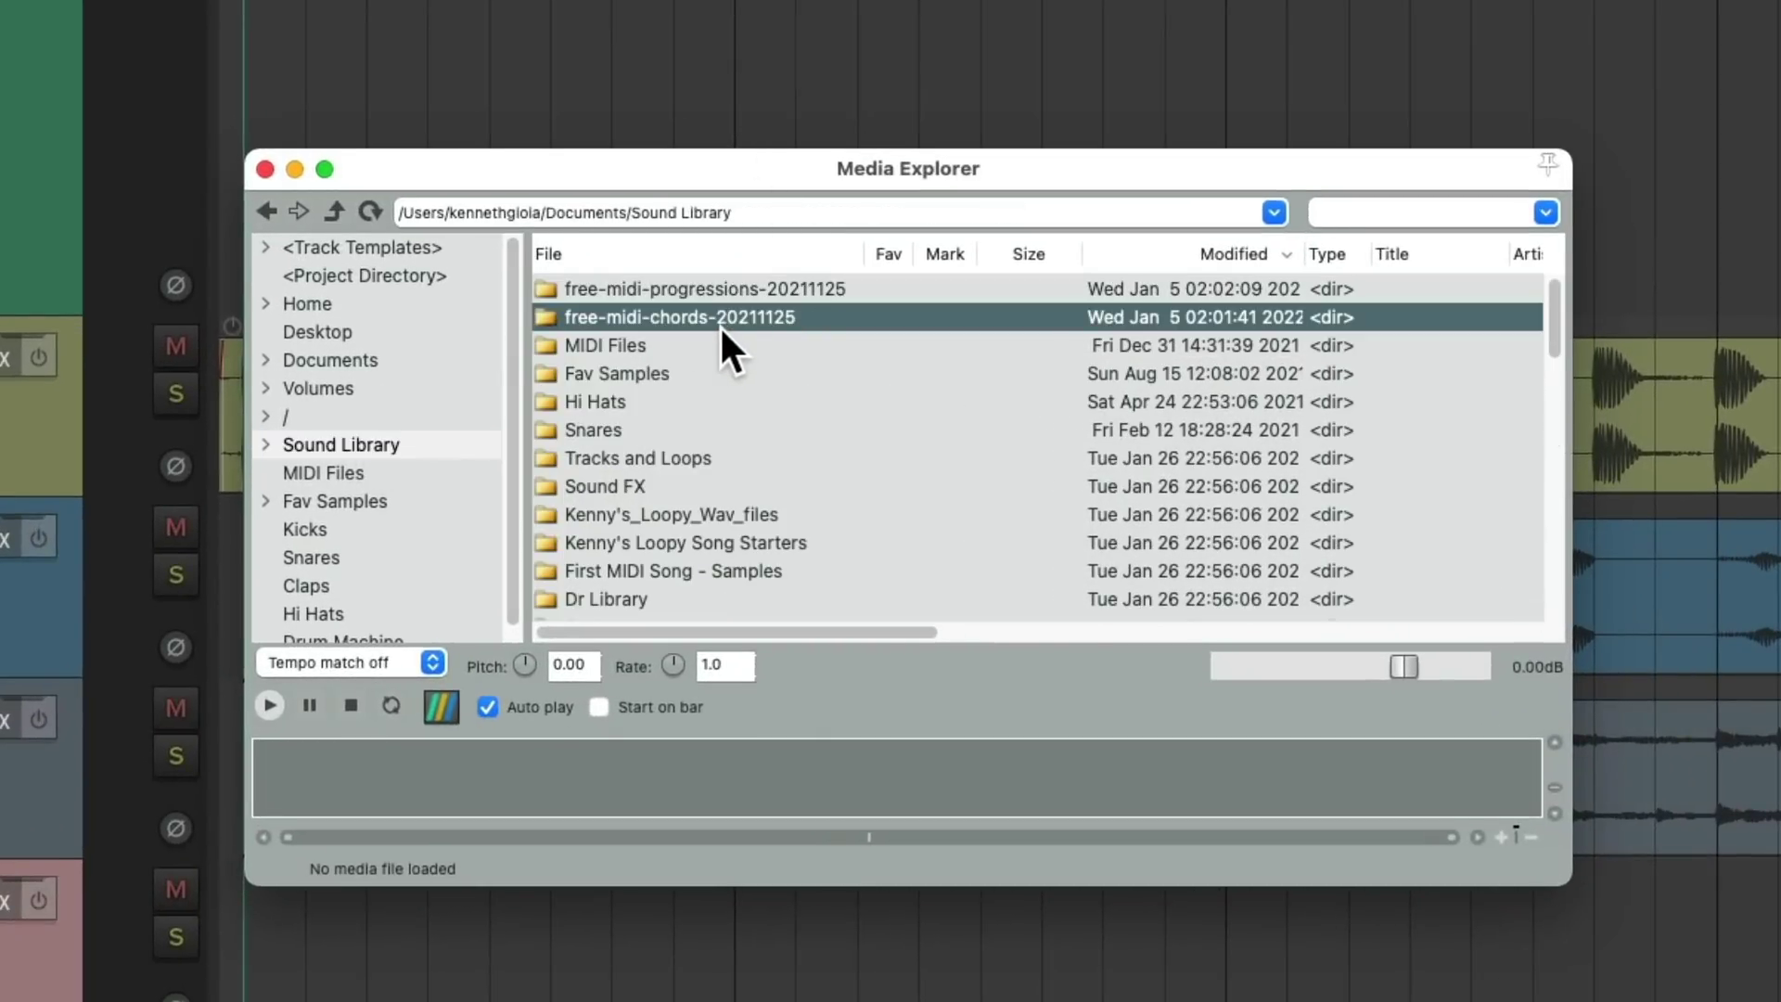
double_click(773, 318)
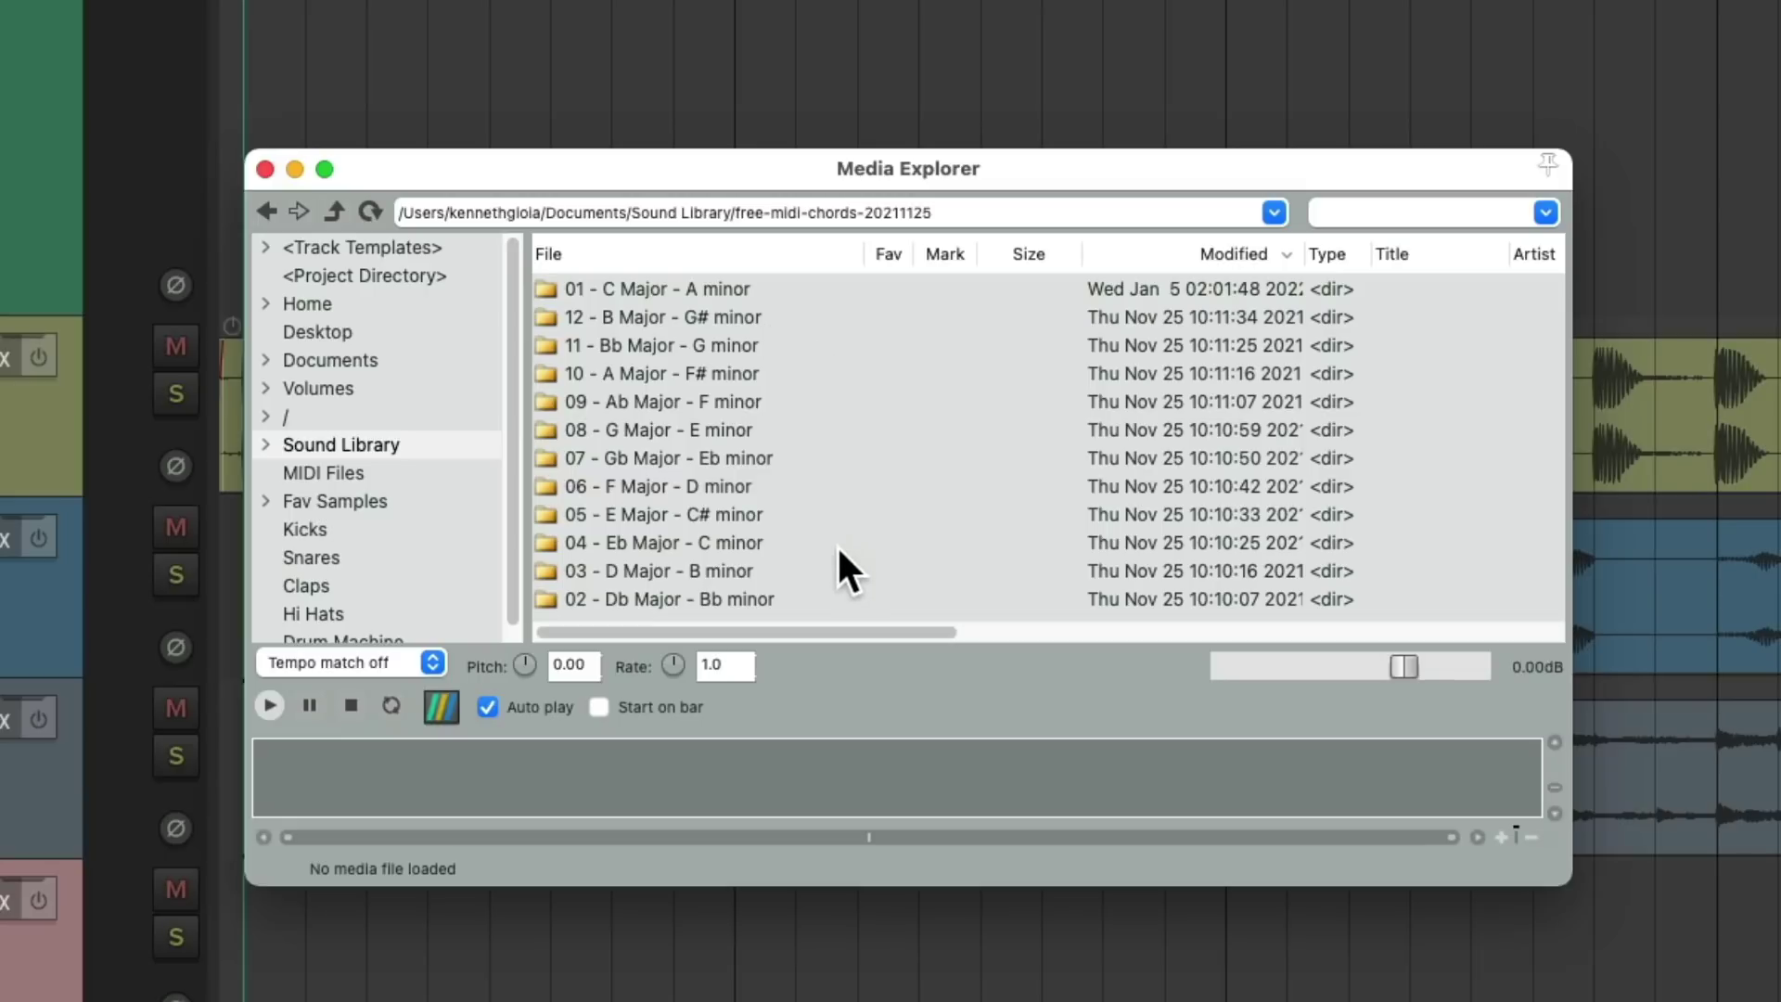
click(753, 543)
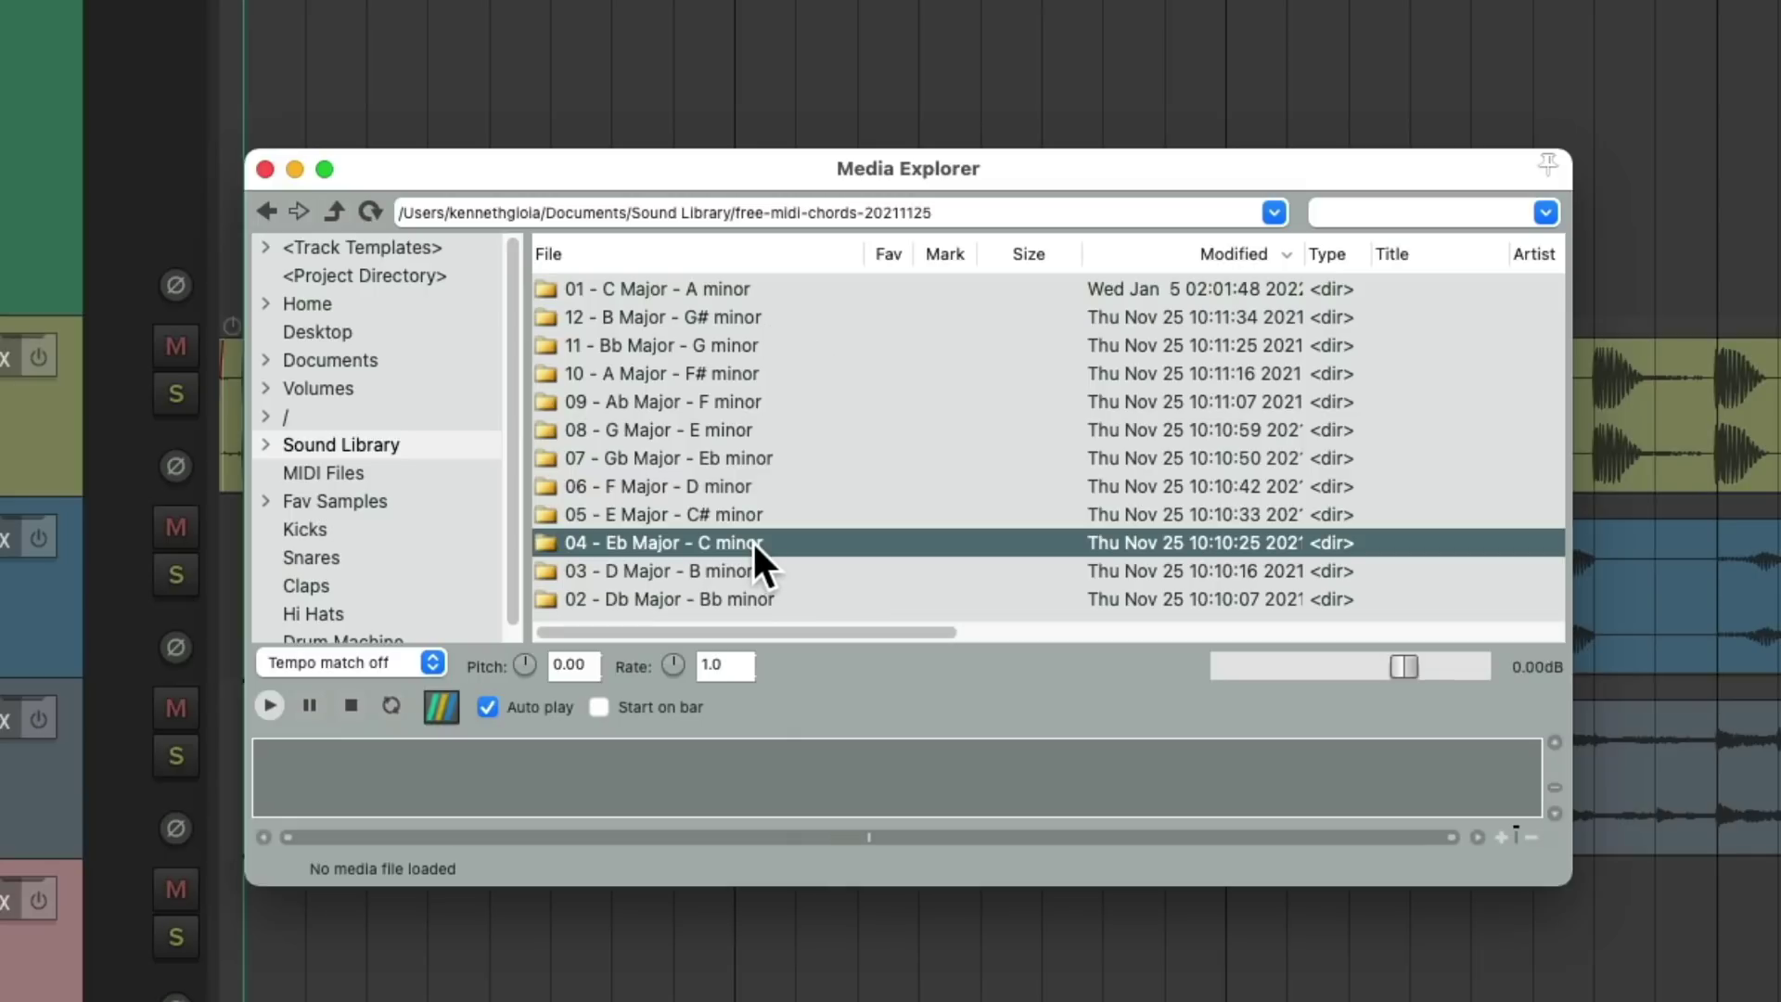
double_click(753, 544)
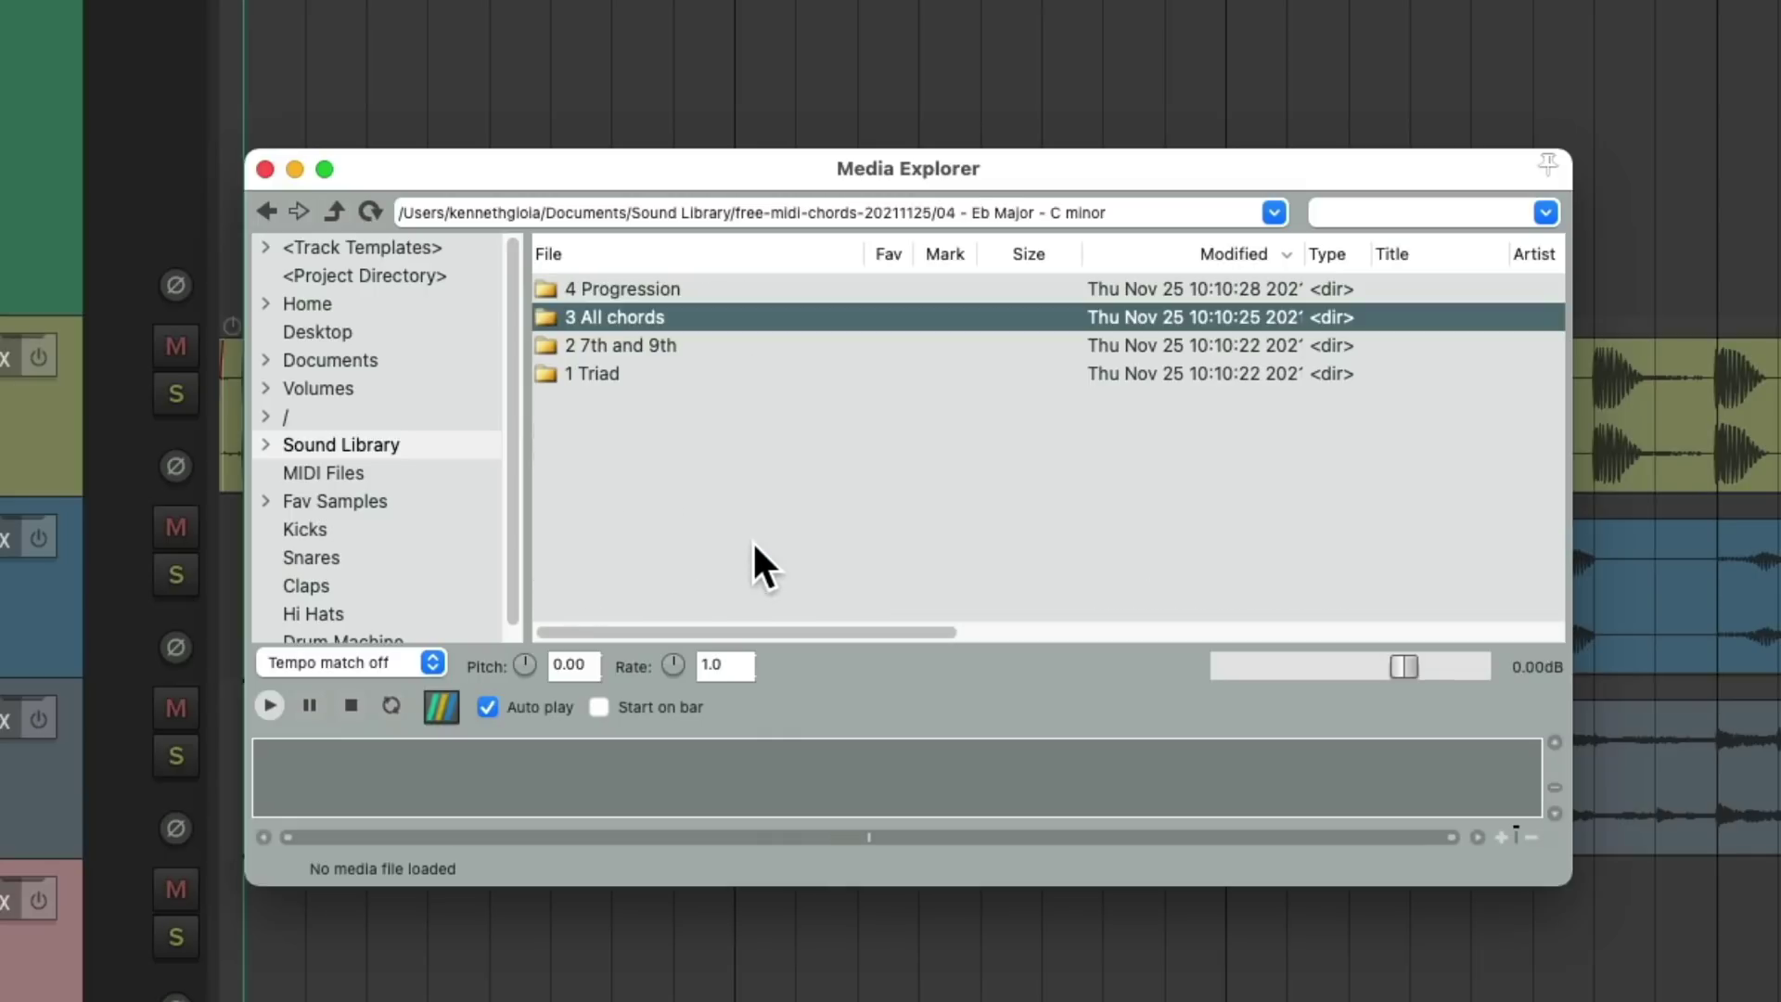
Step: Look over the chord category folders and open the Major folder inside 1 Triad
click(747, 367)
click(744, 343)
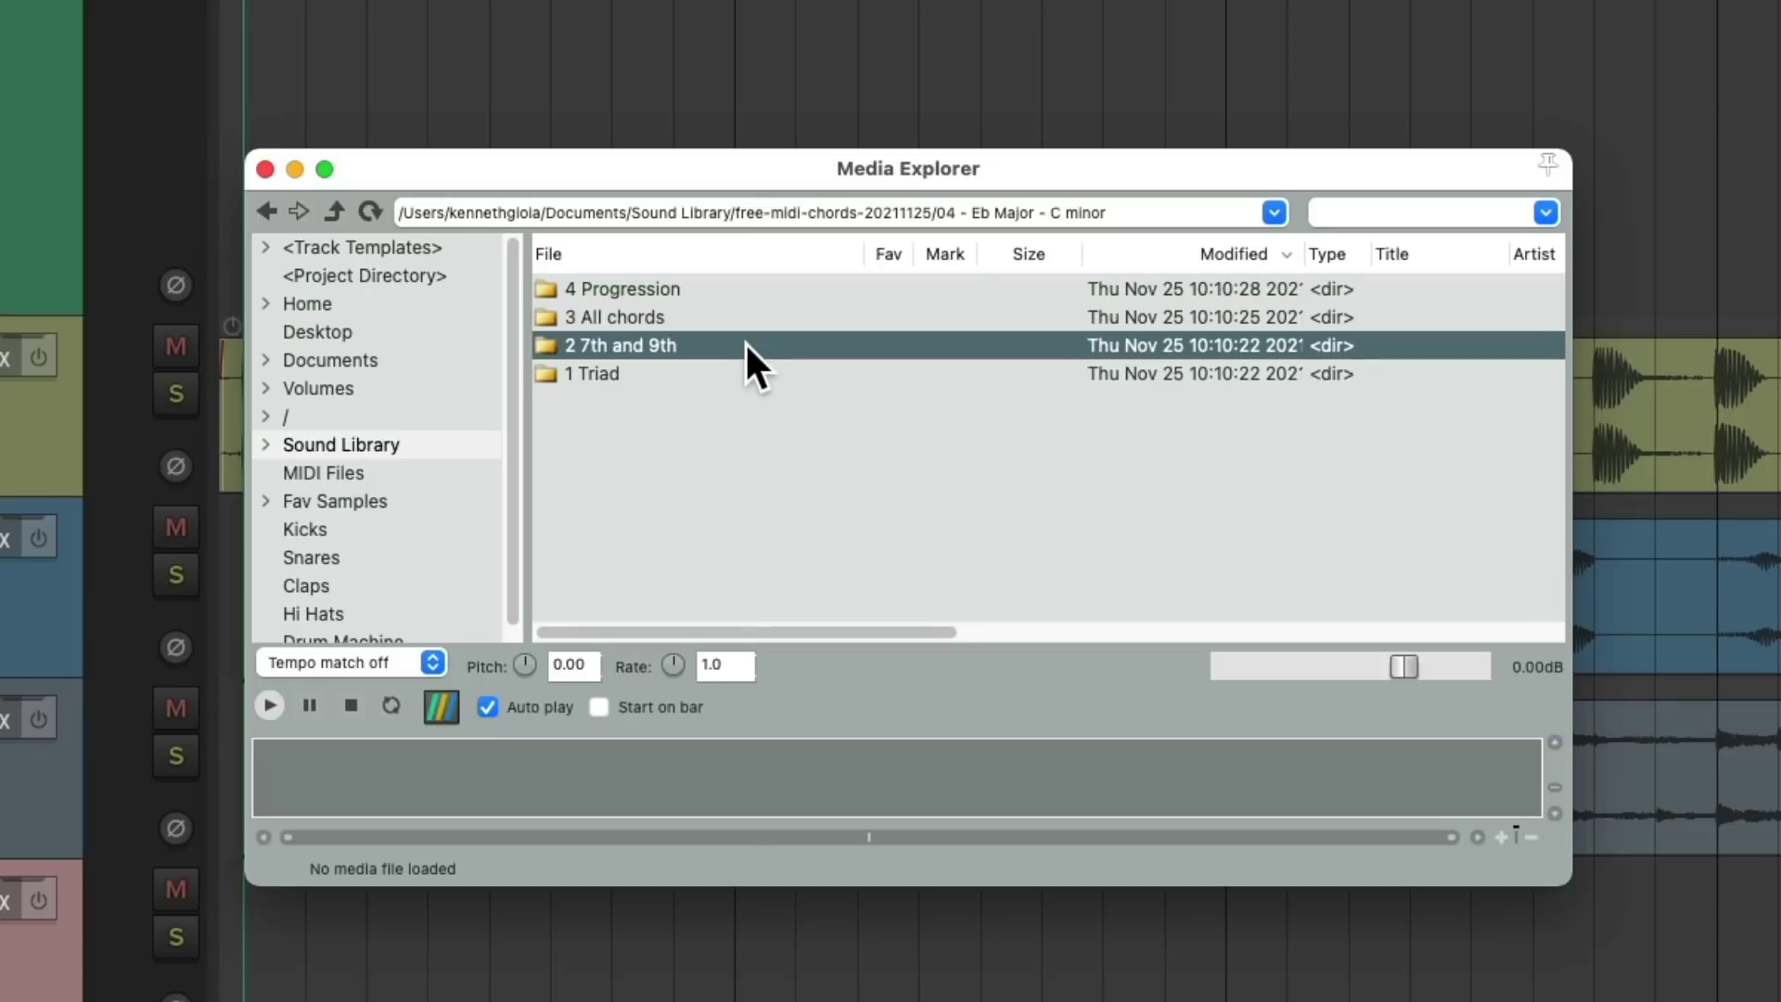
click(747, 317)
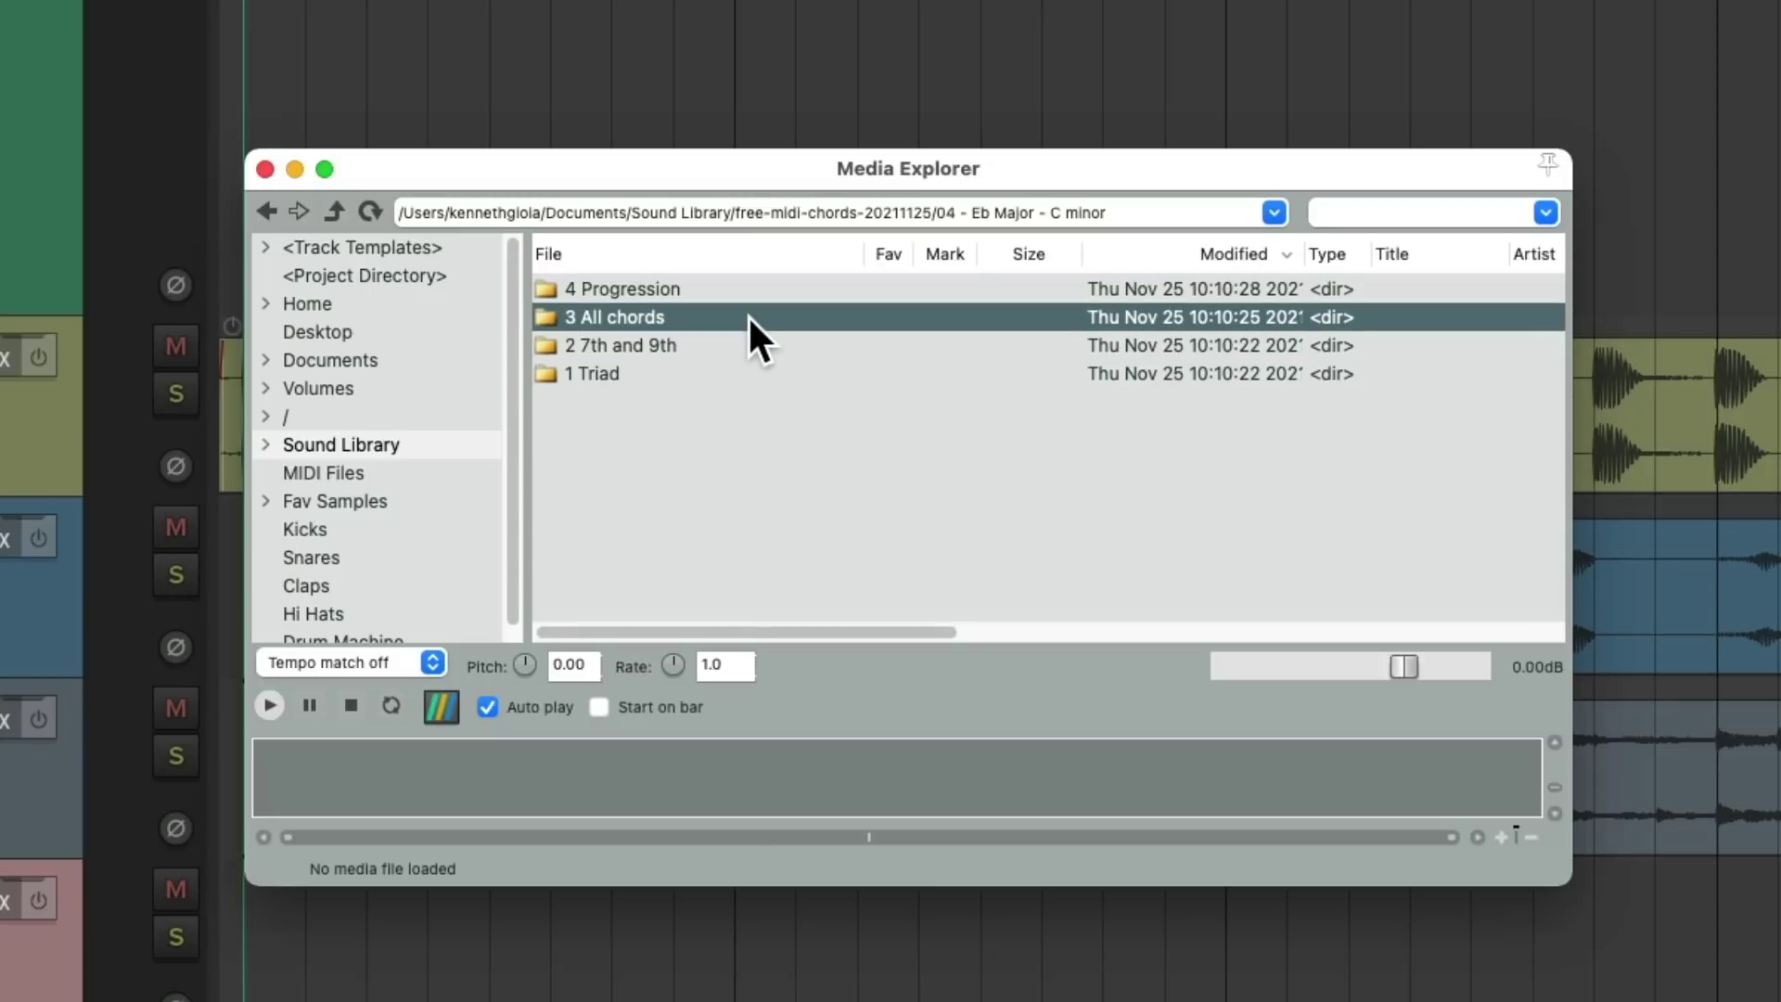
click(775, 289)
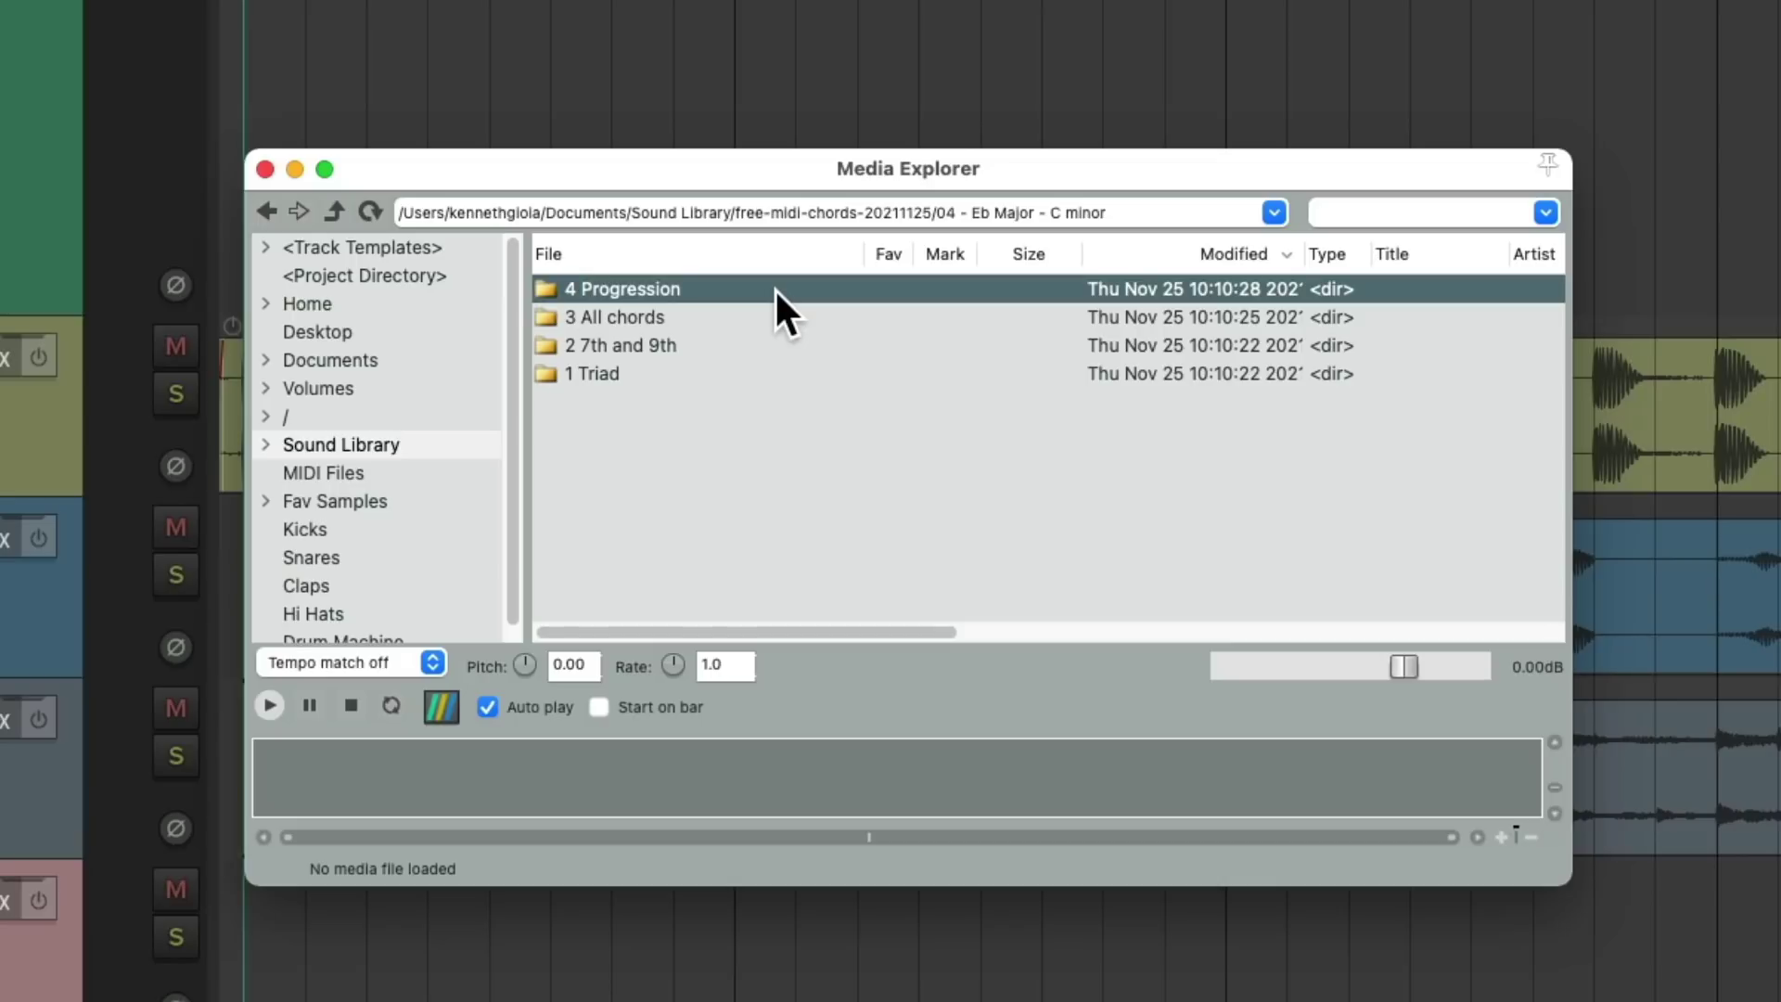
click(746, 371)
double_click(745, 373)
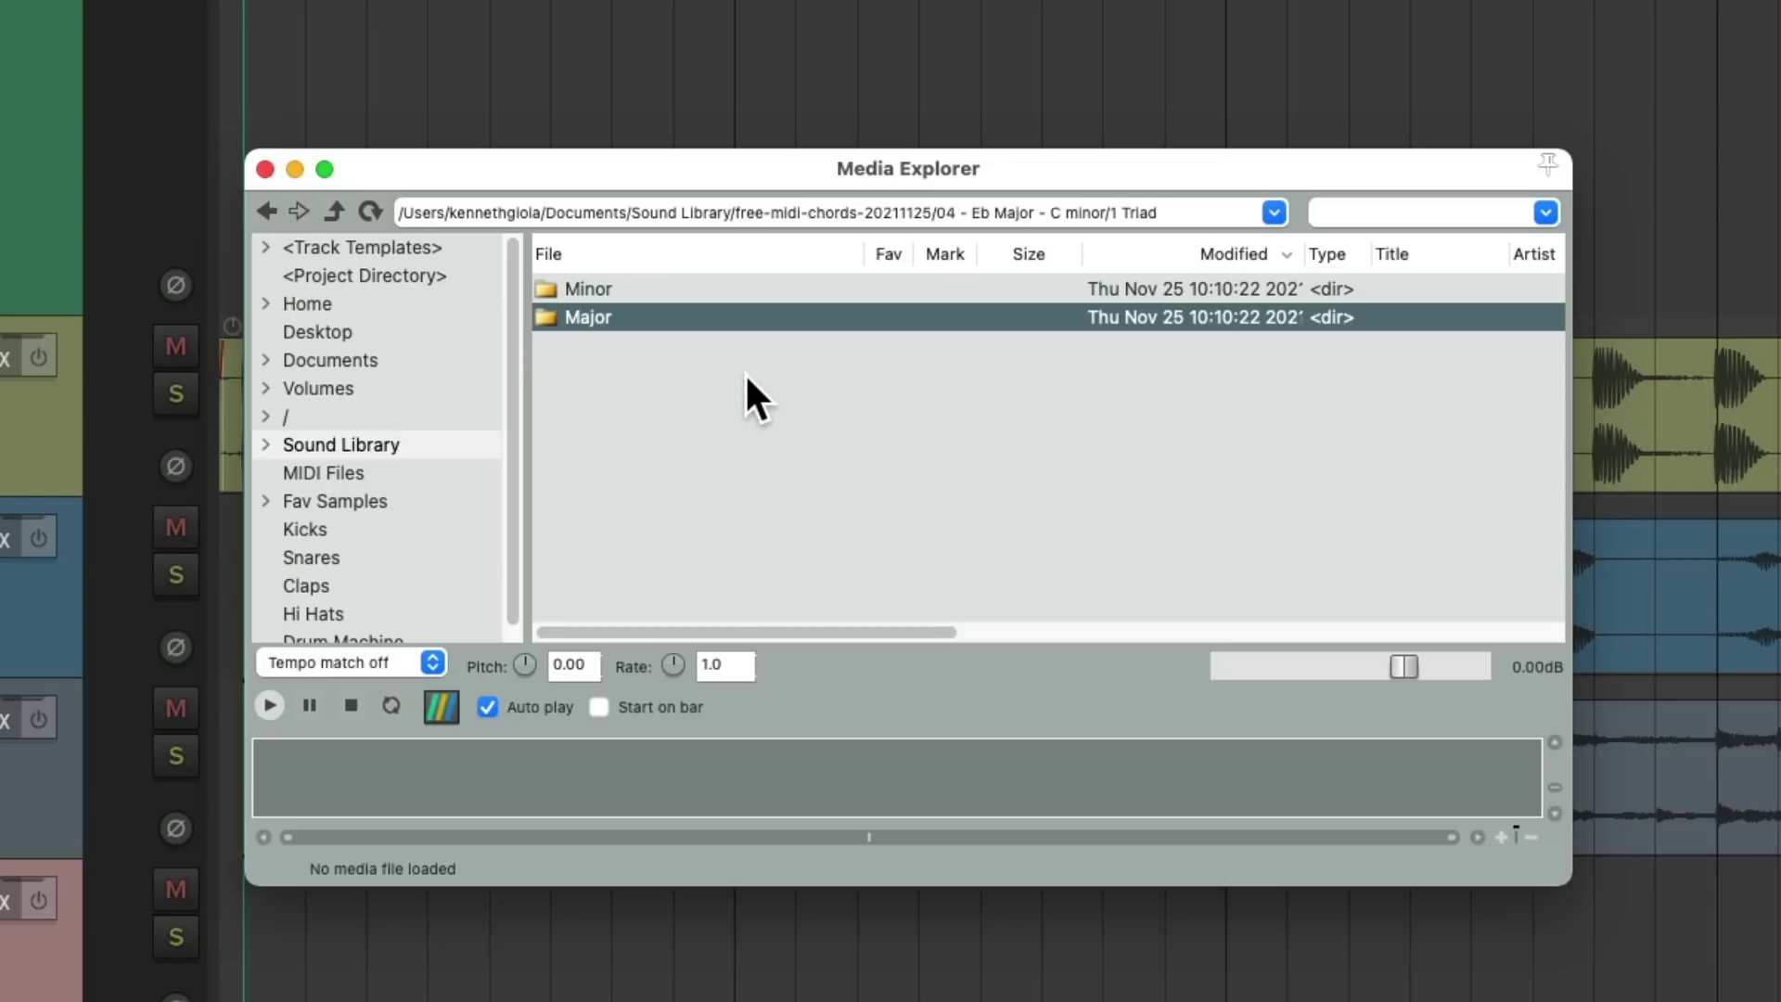
double_click(714, 316)
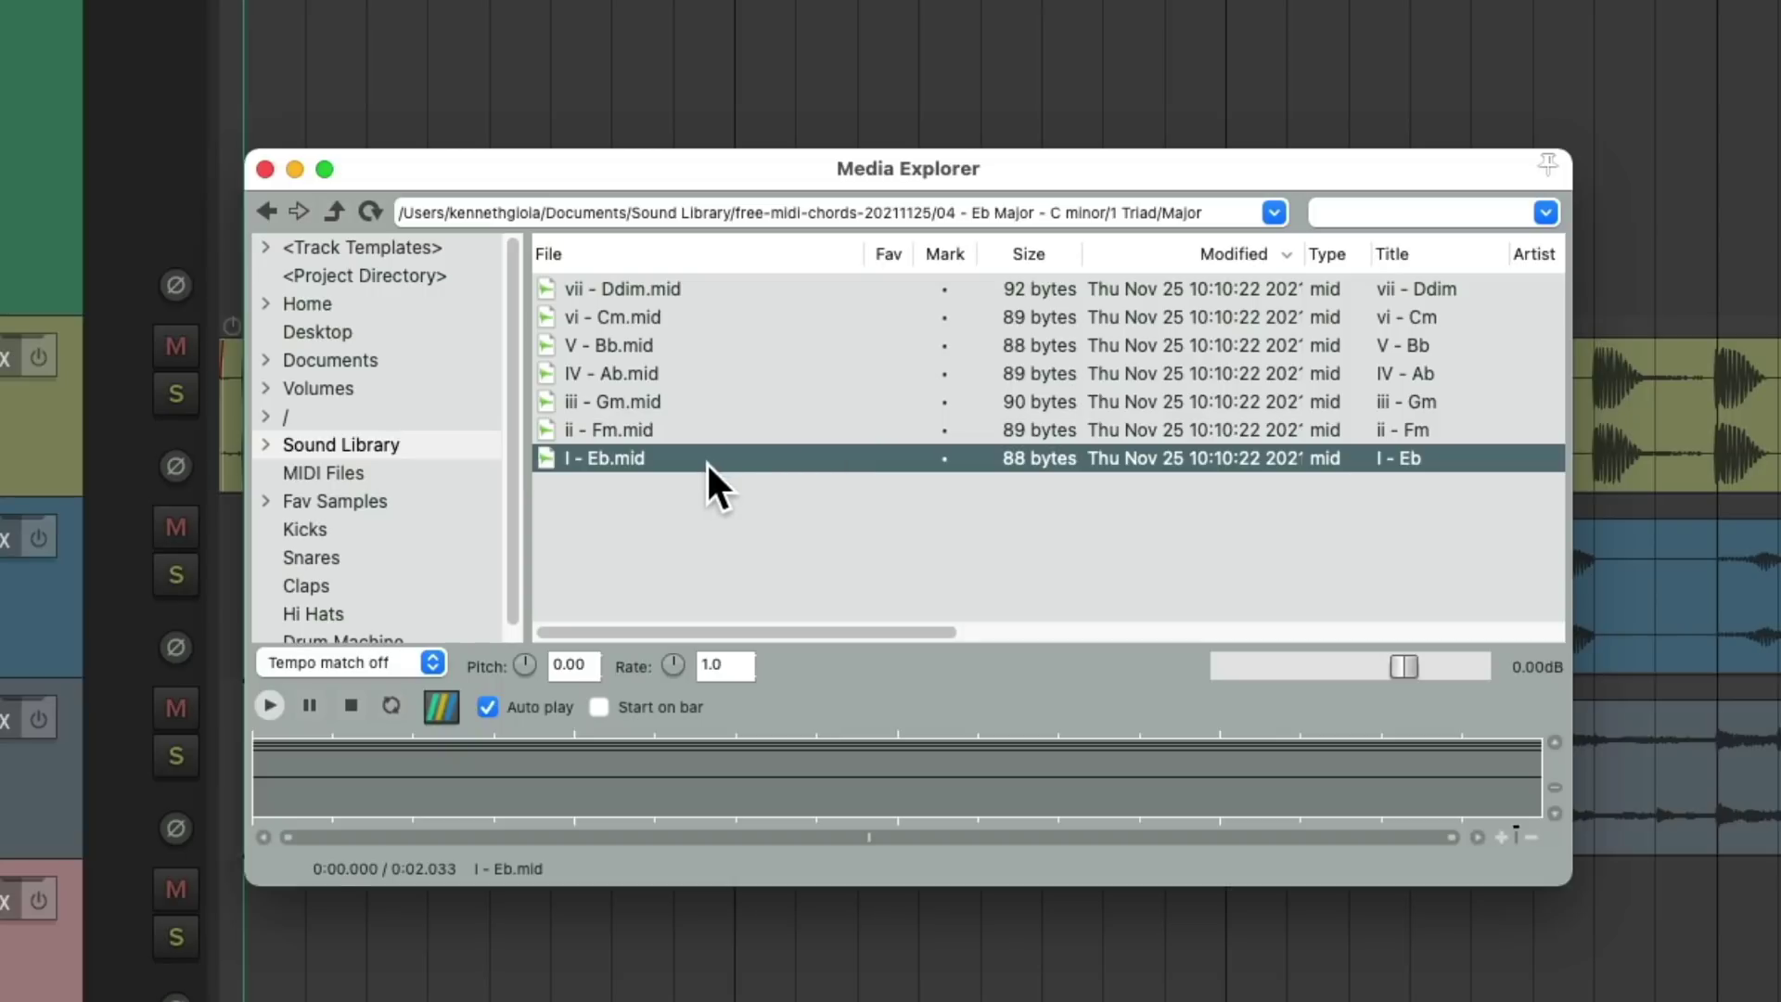
Step: Audition the Eb major triads one by one from I - Eb.mid up to vii - Ddim.mid
key(space)
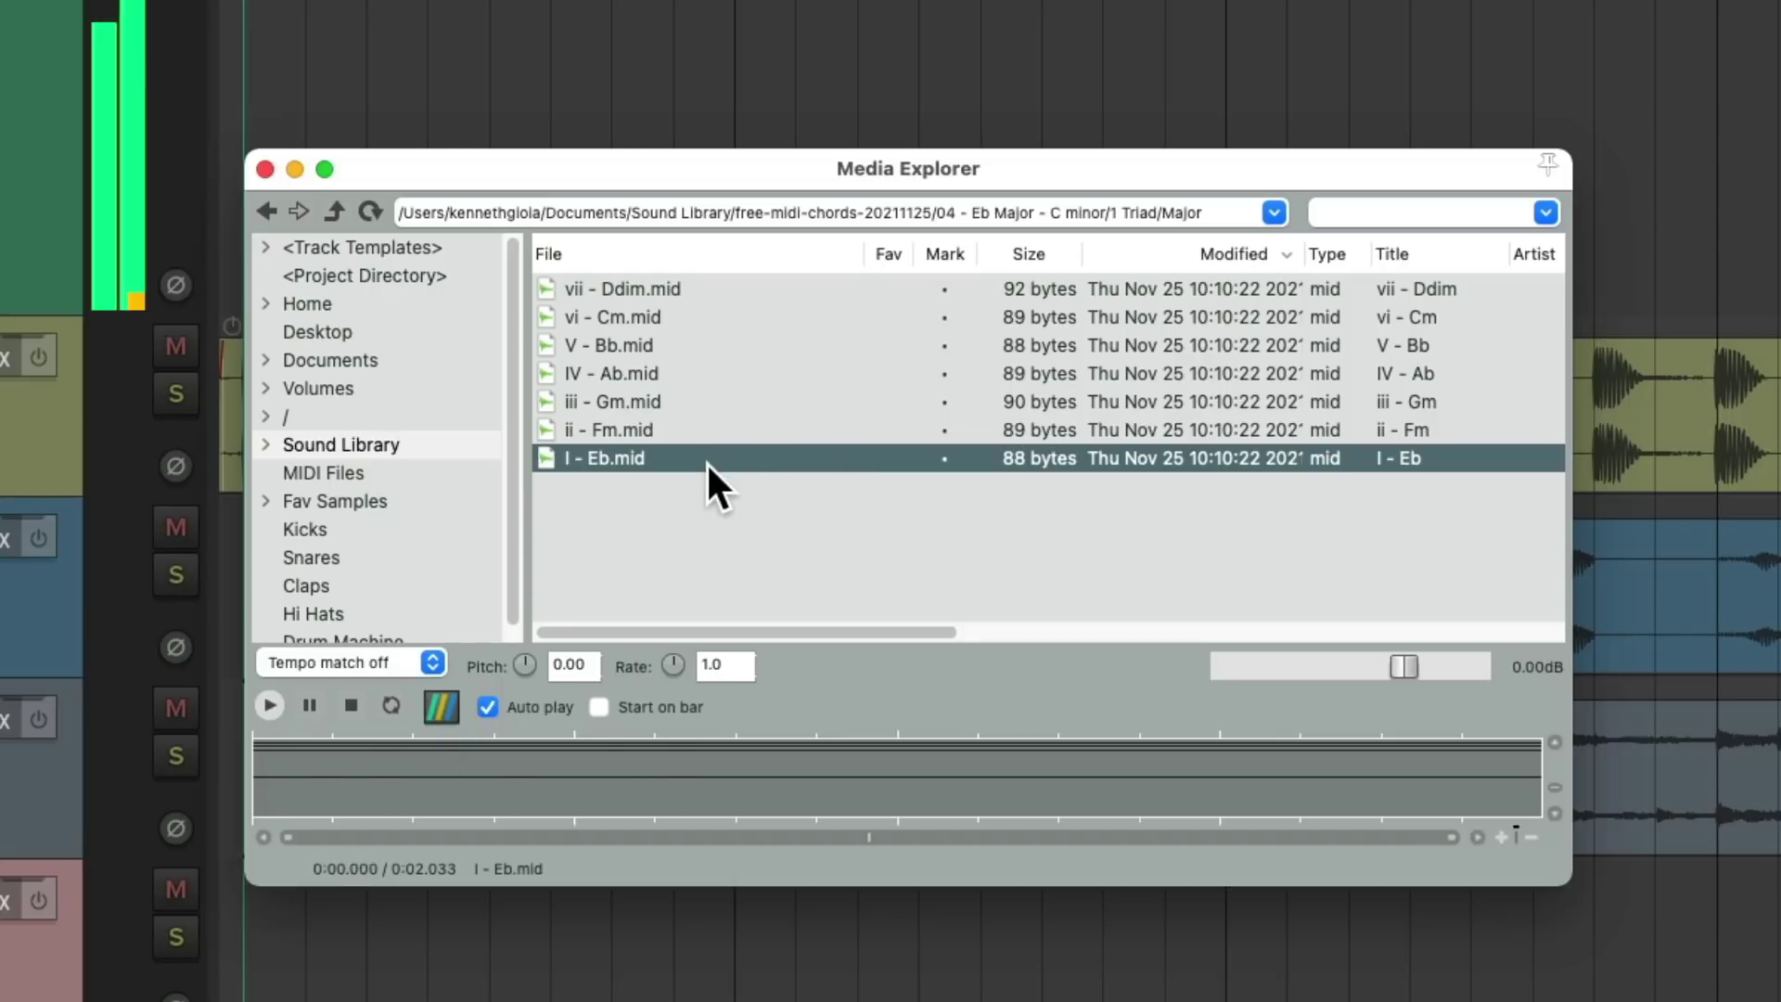
key(Up)
key(space)
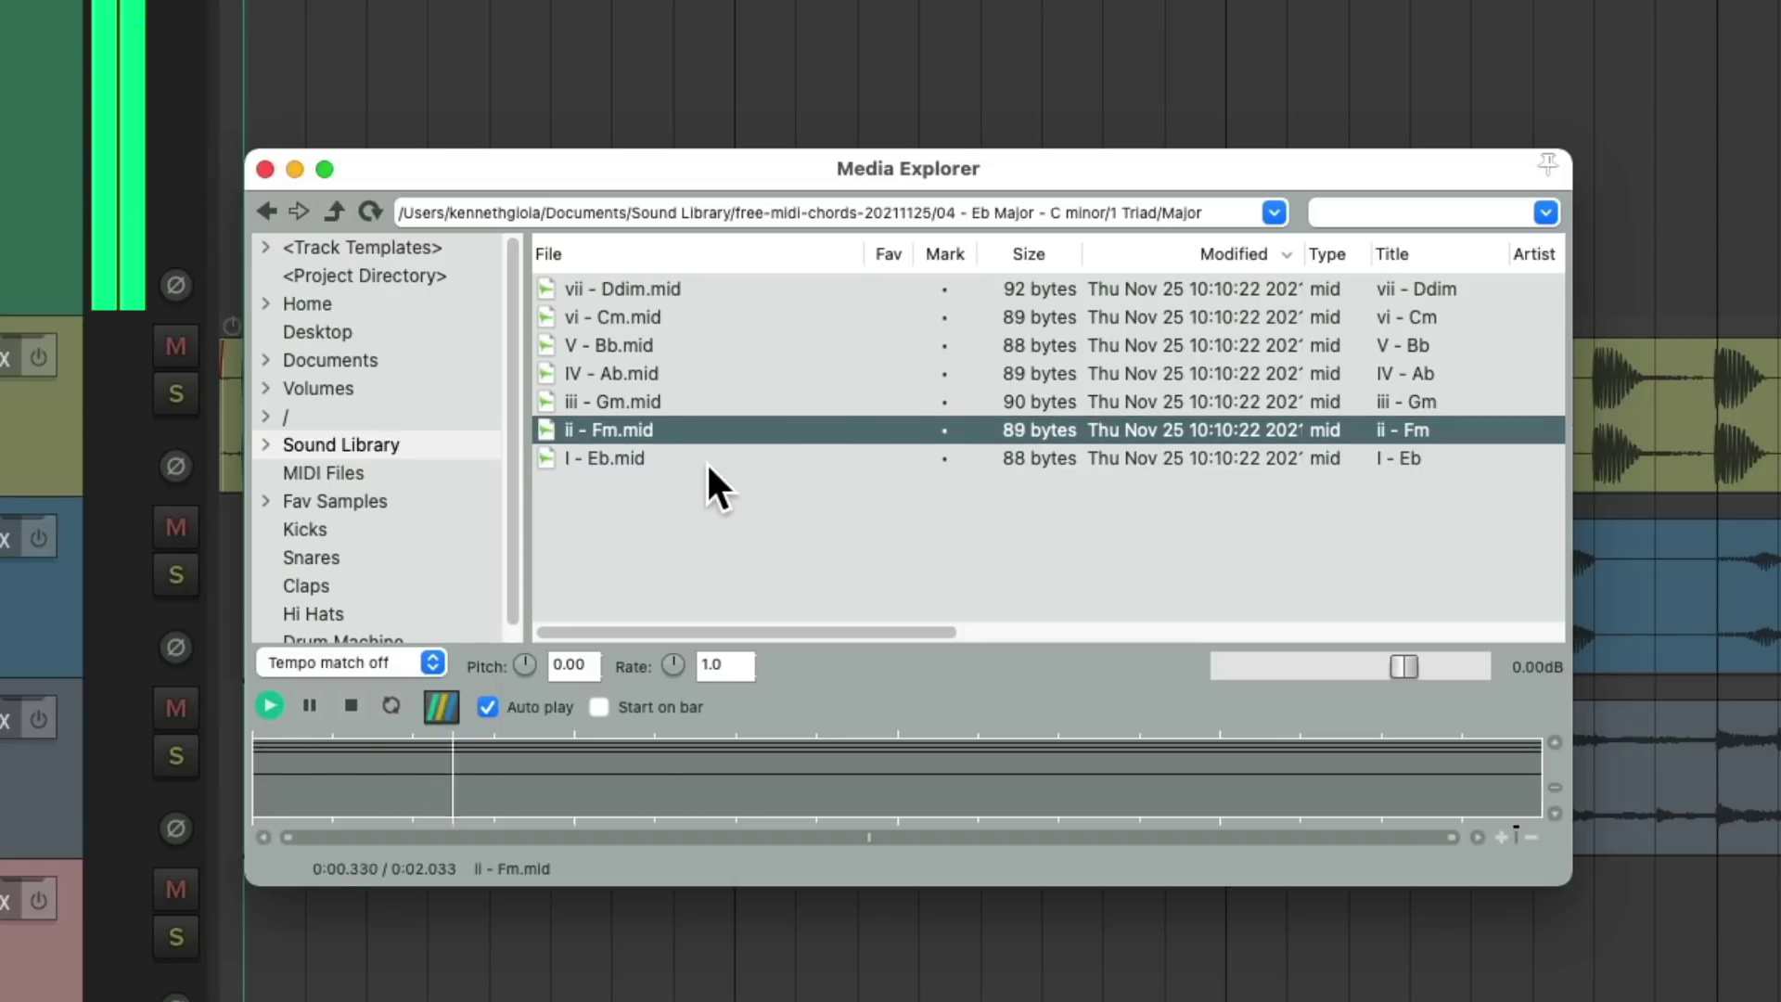
key(Up)
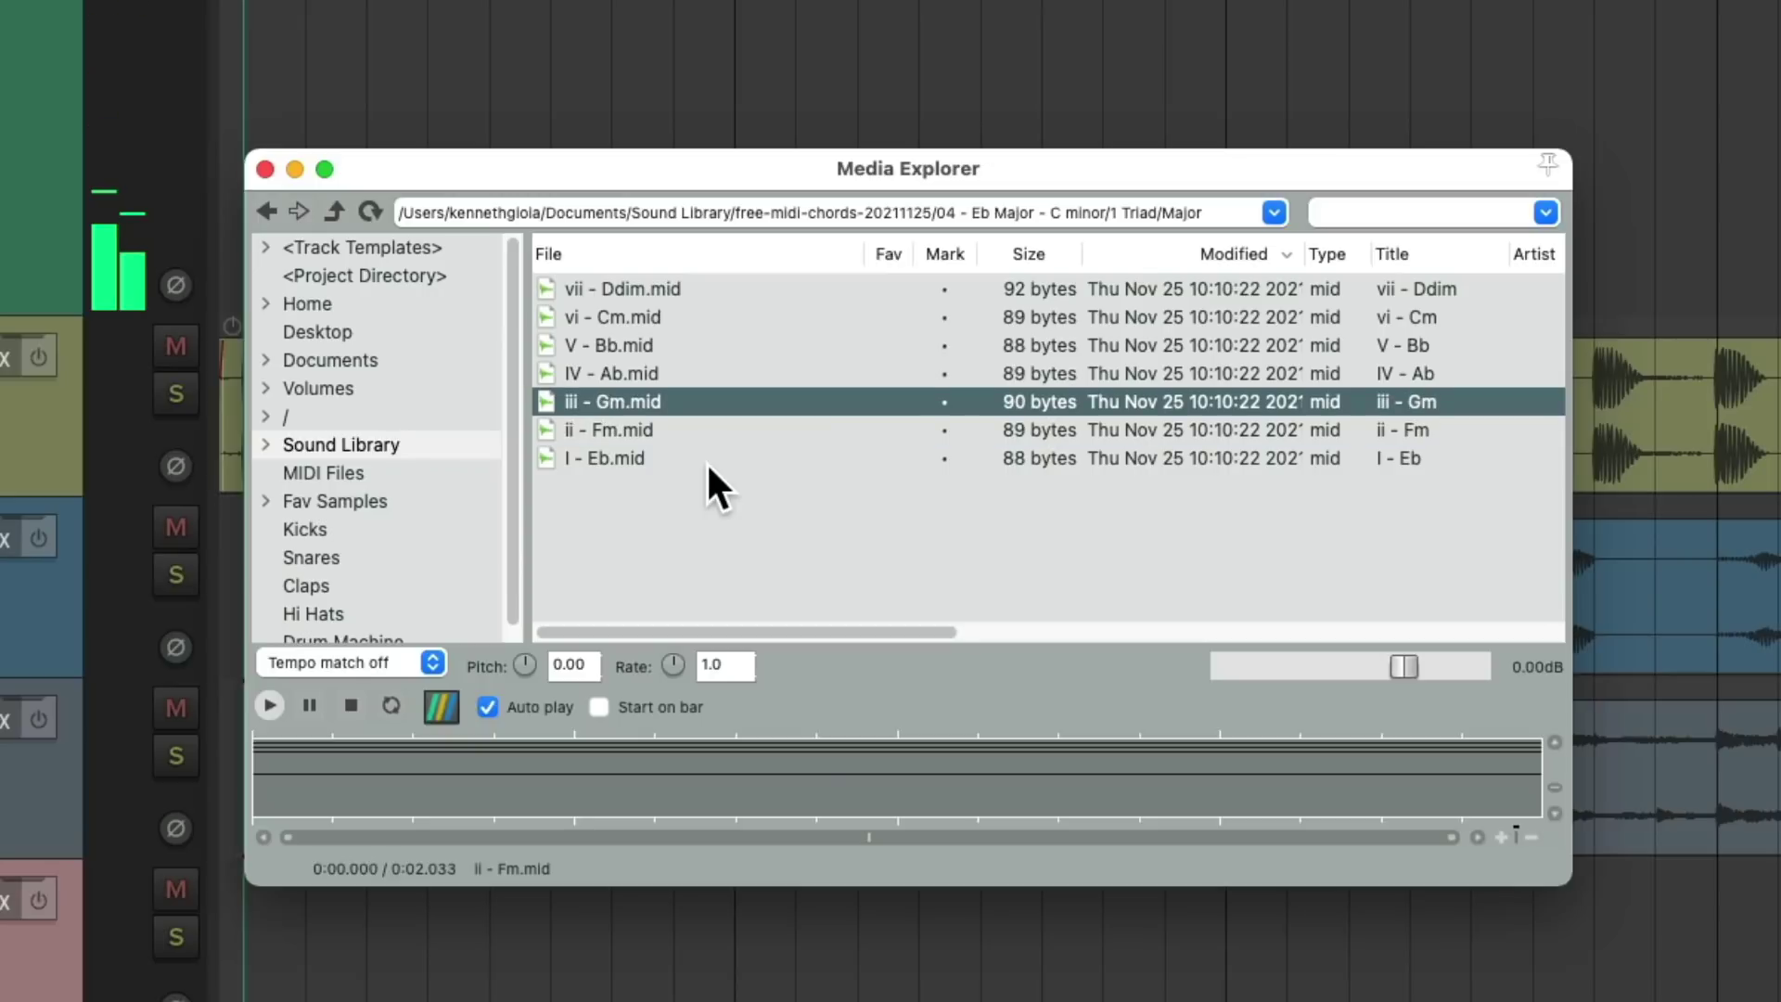
key(Up)
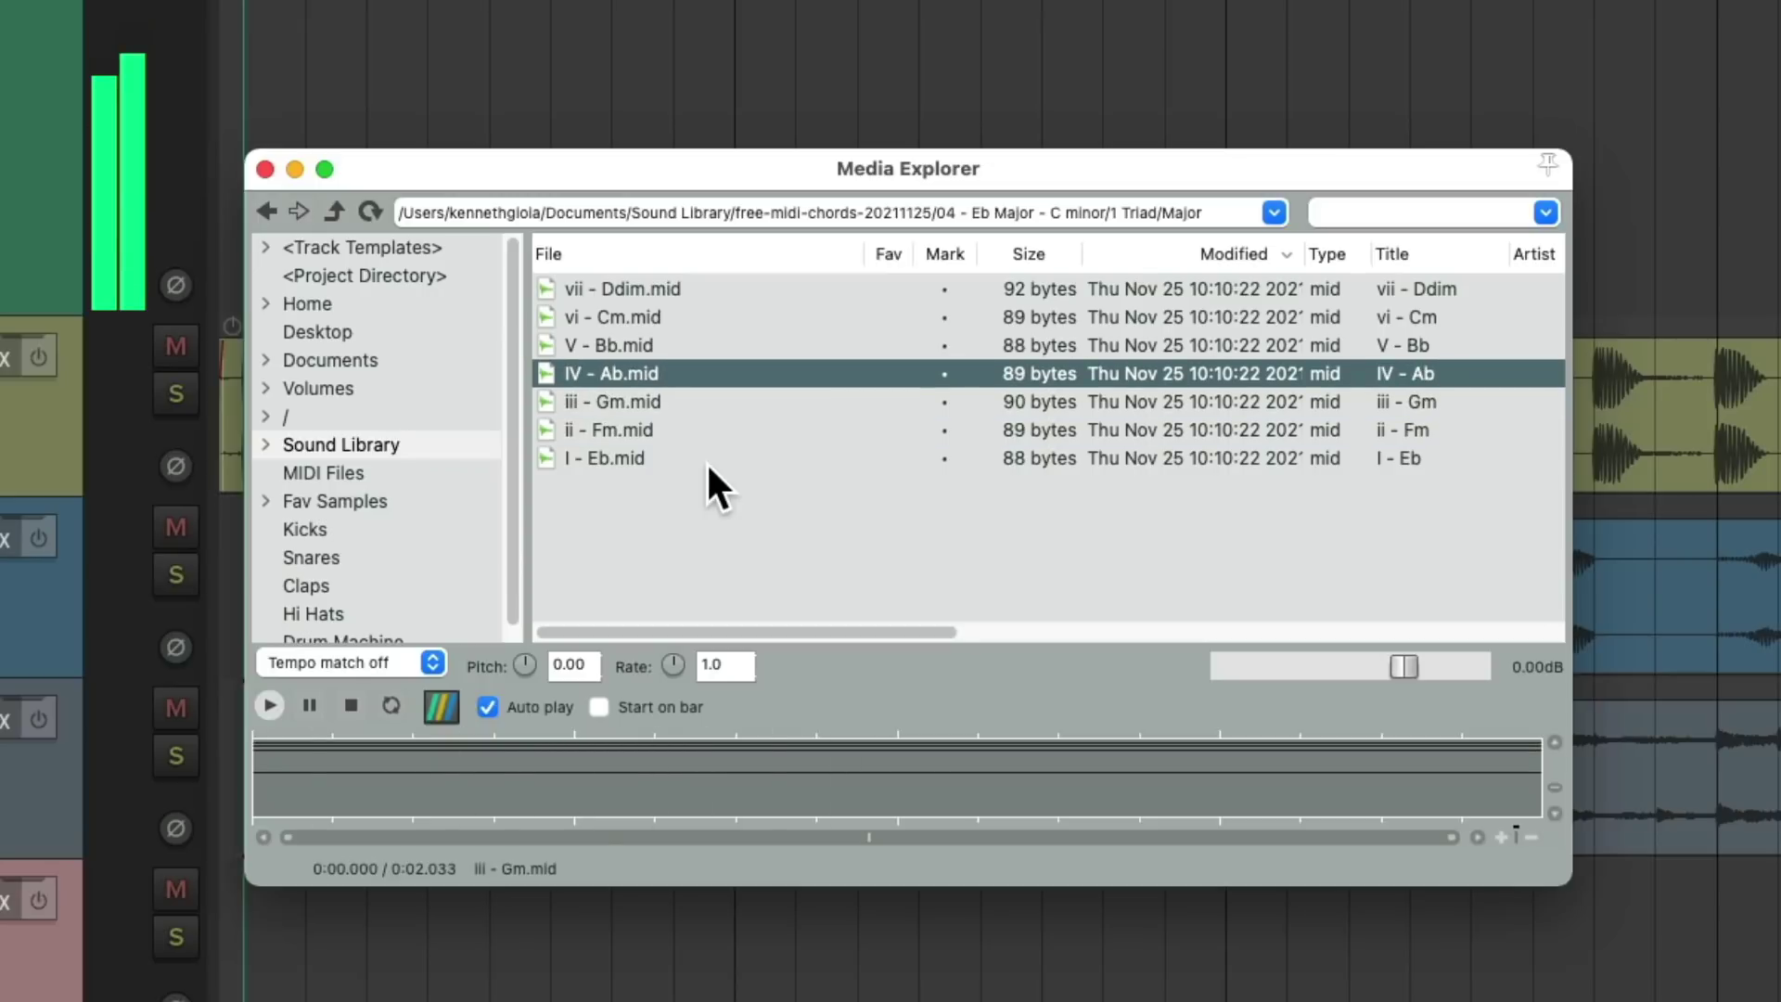
key(Up)
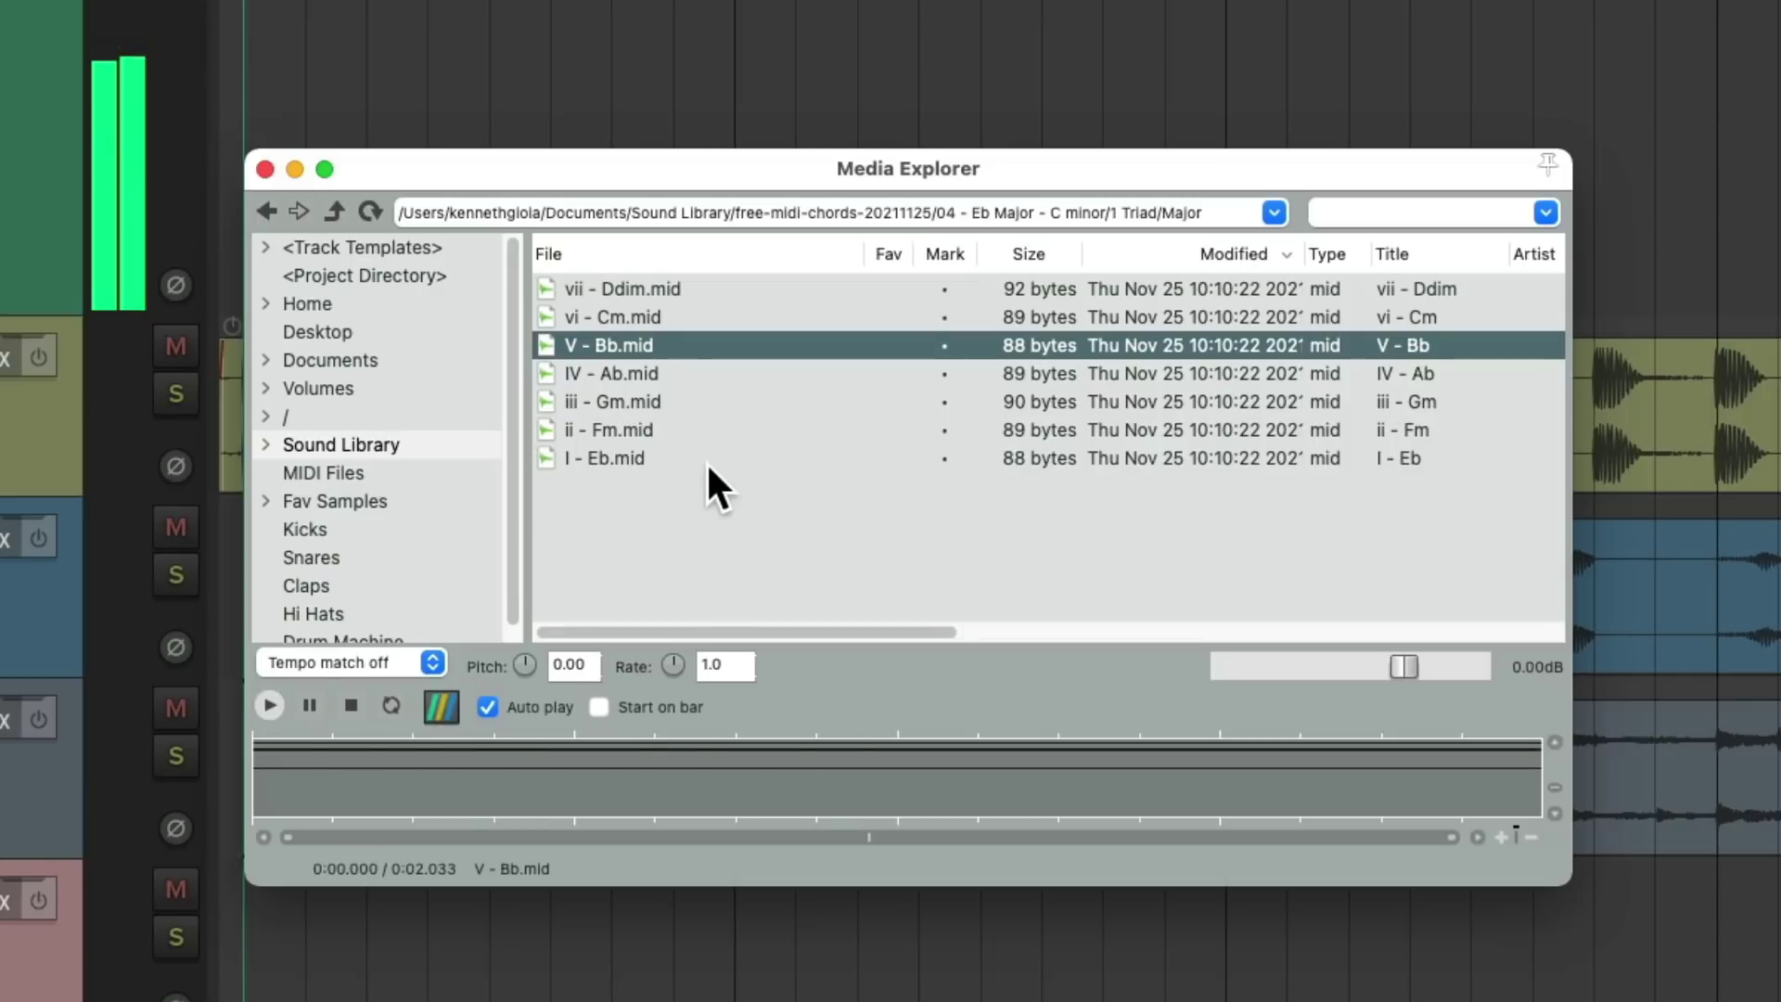
key(Up)
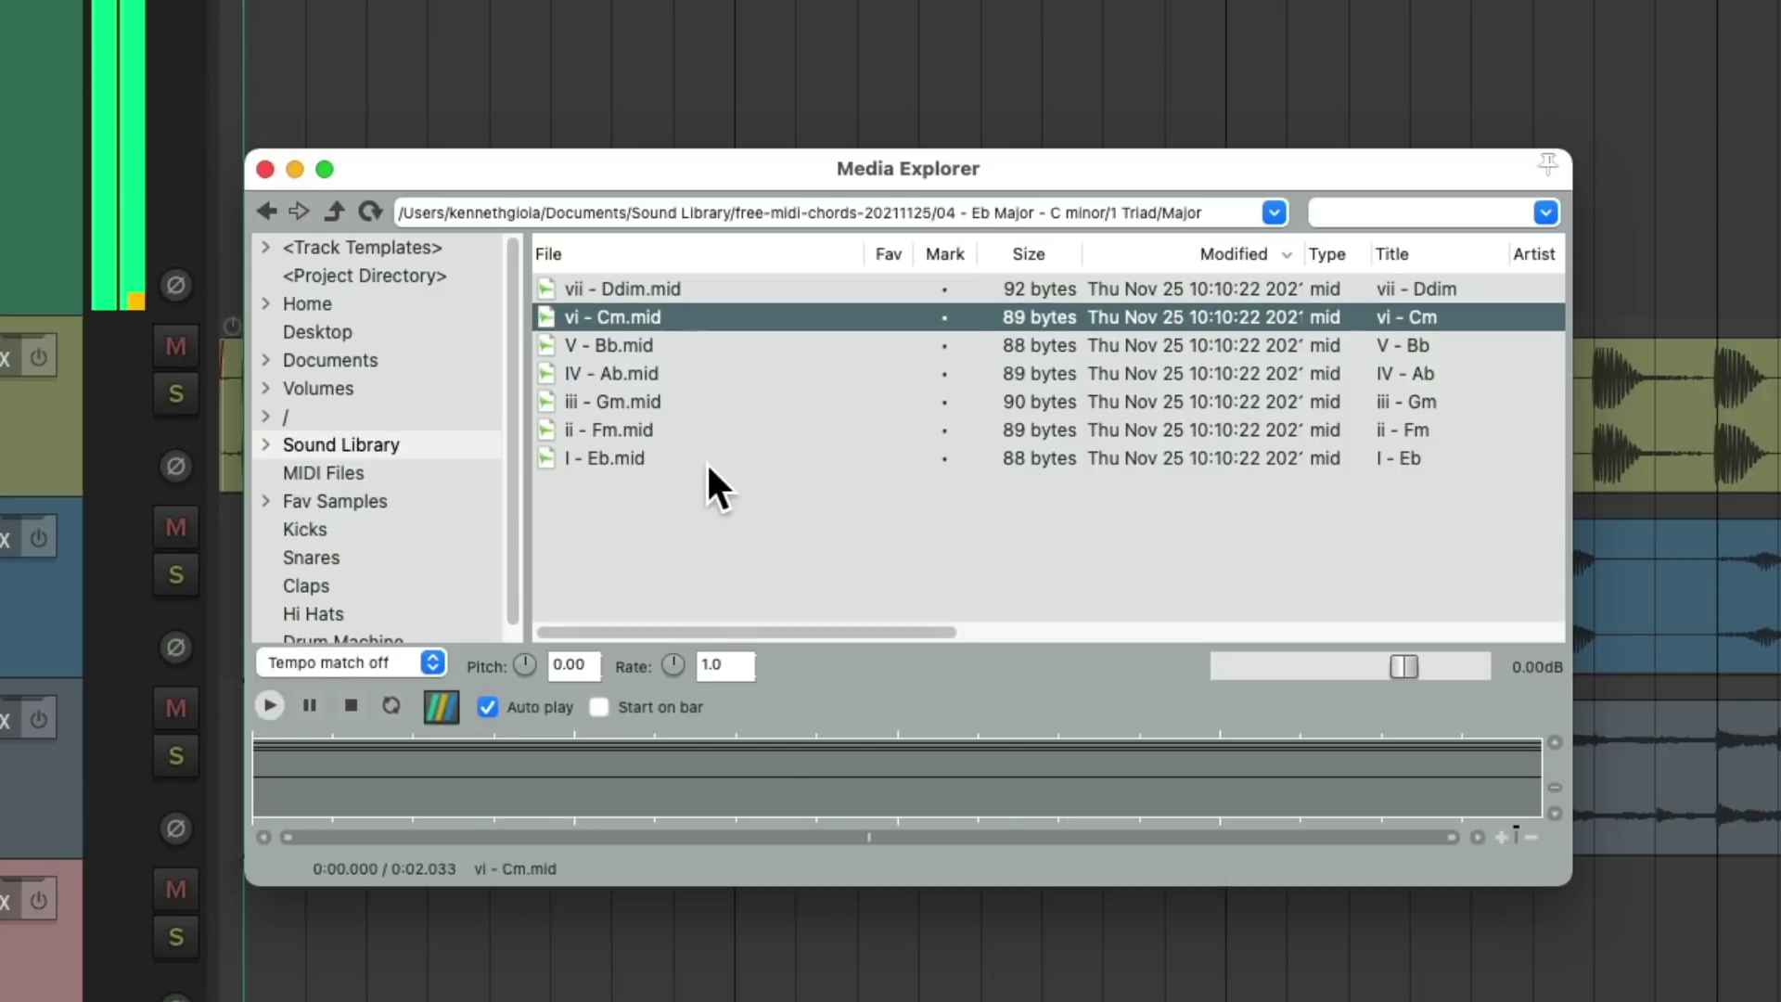
key(Up)
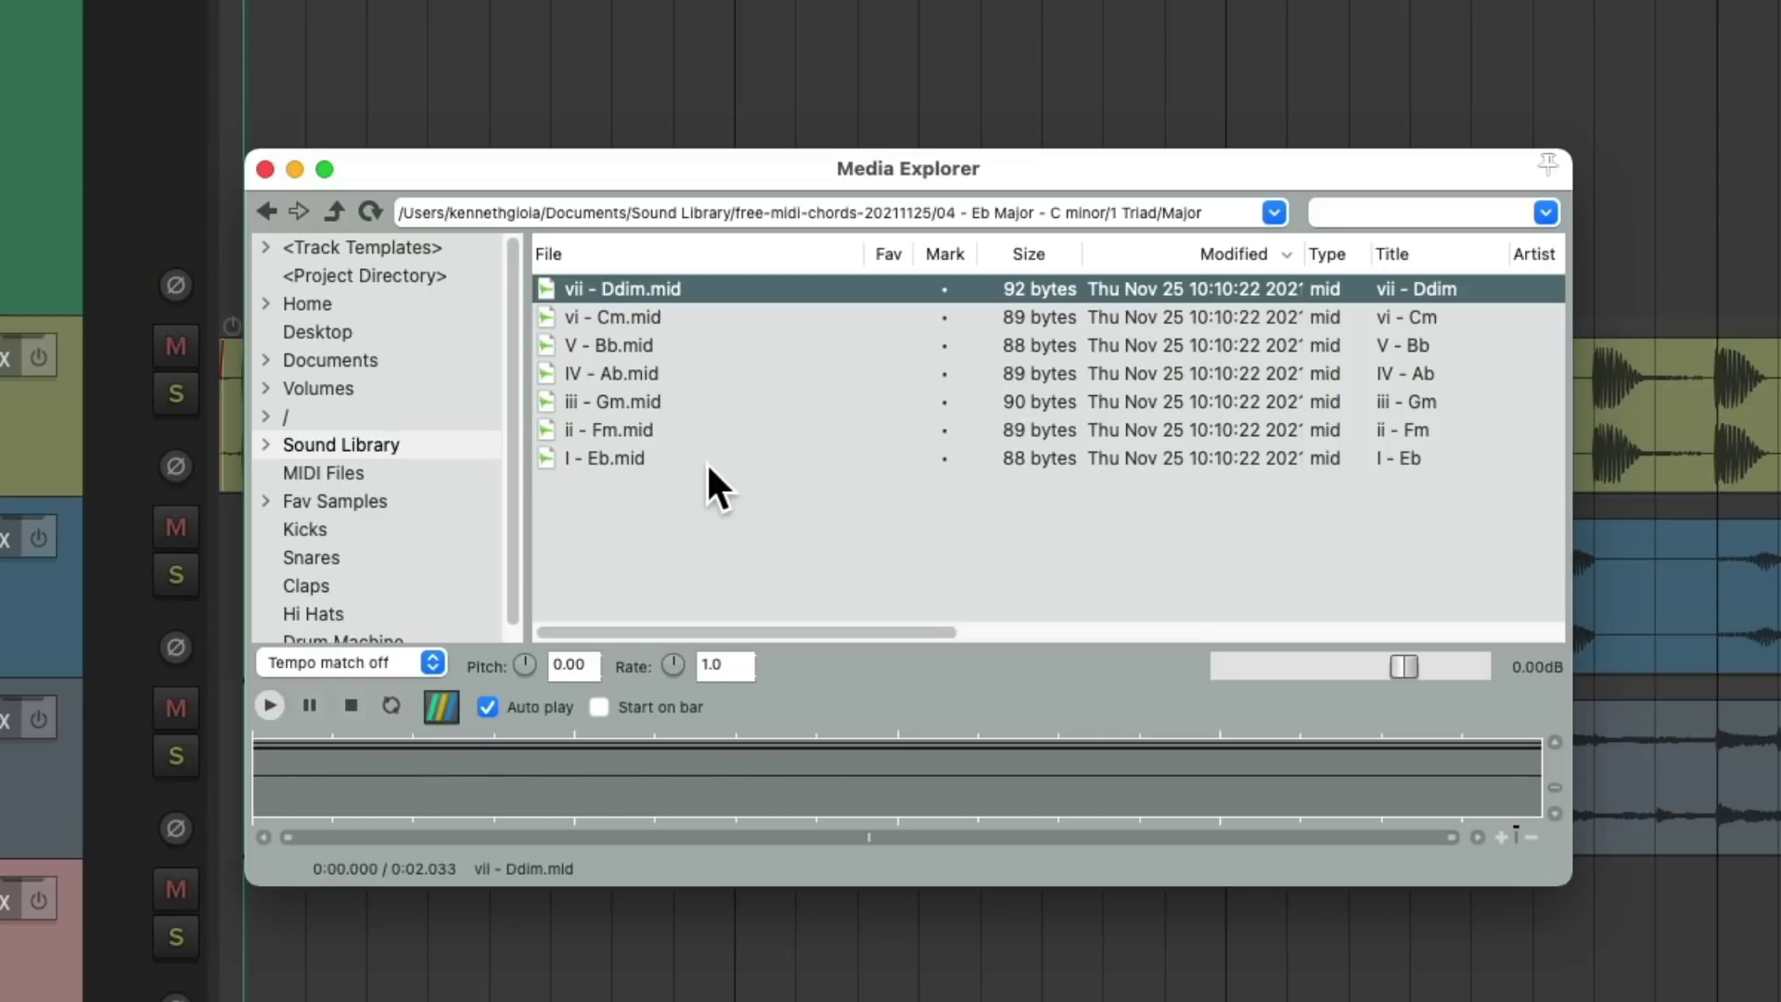
Step: Insert IV - Ab.mid at the start of the Piano track and play it with the backing tracks
click(704, 372)
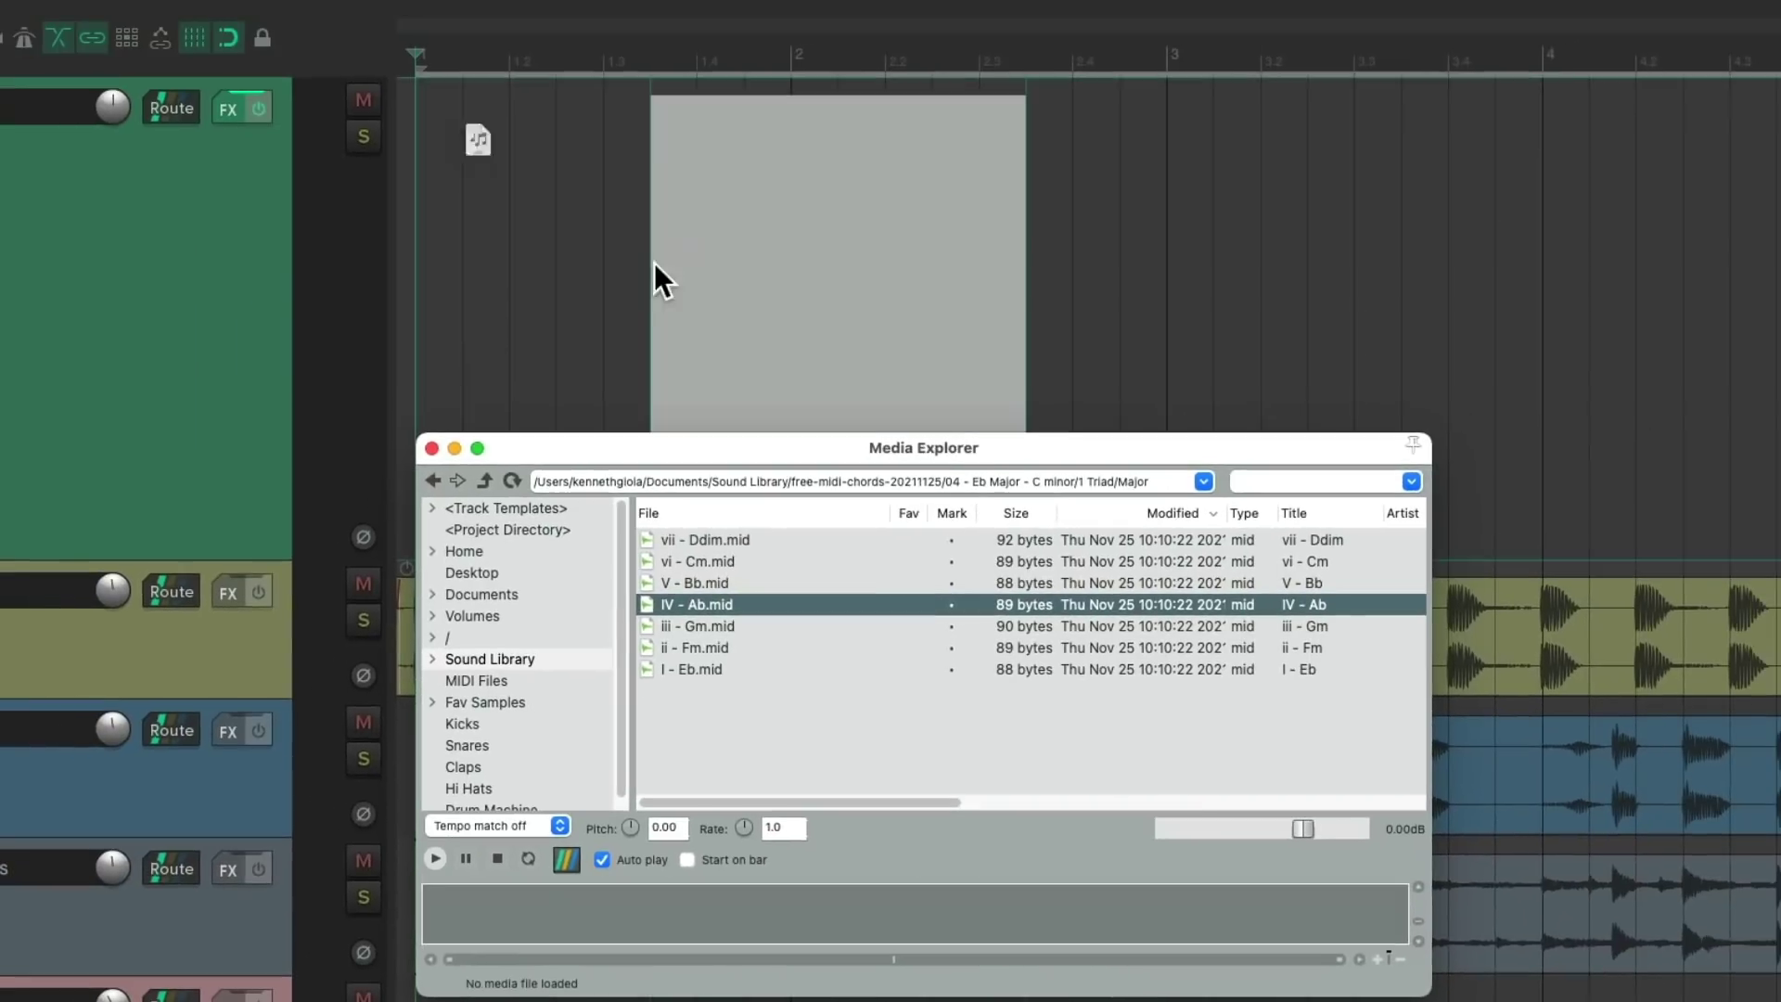
drag(654, 263, 449, 321)
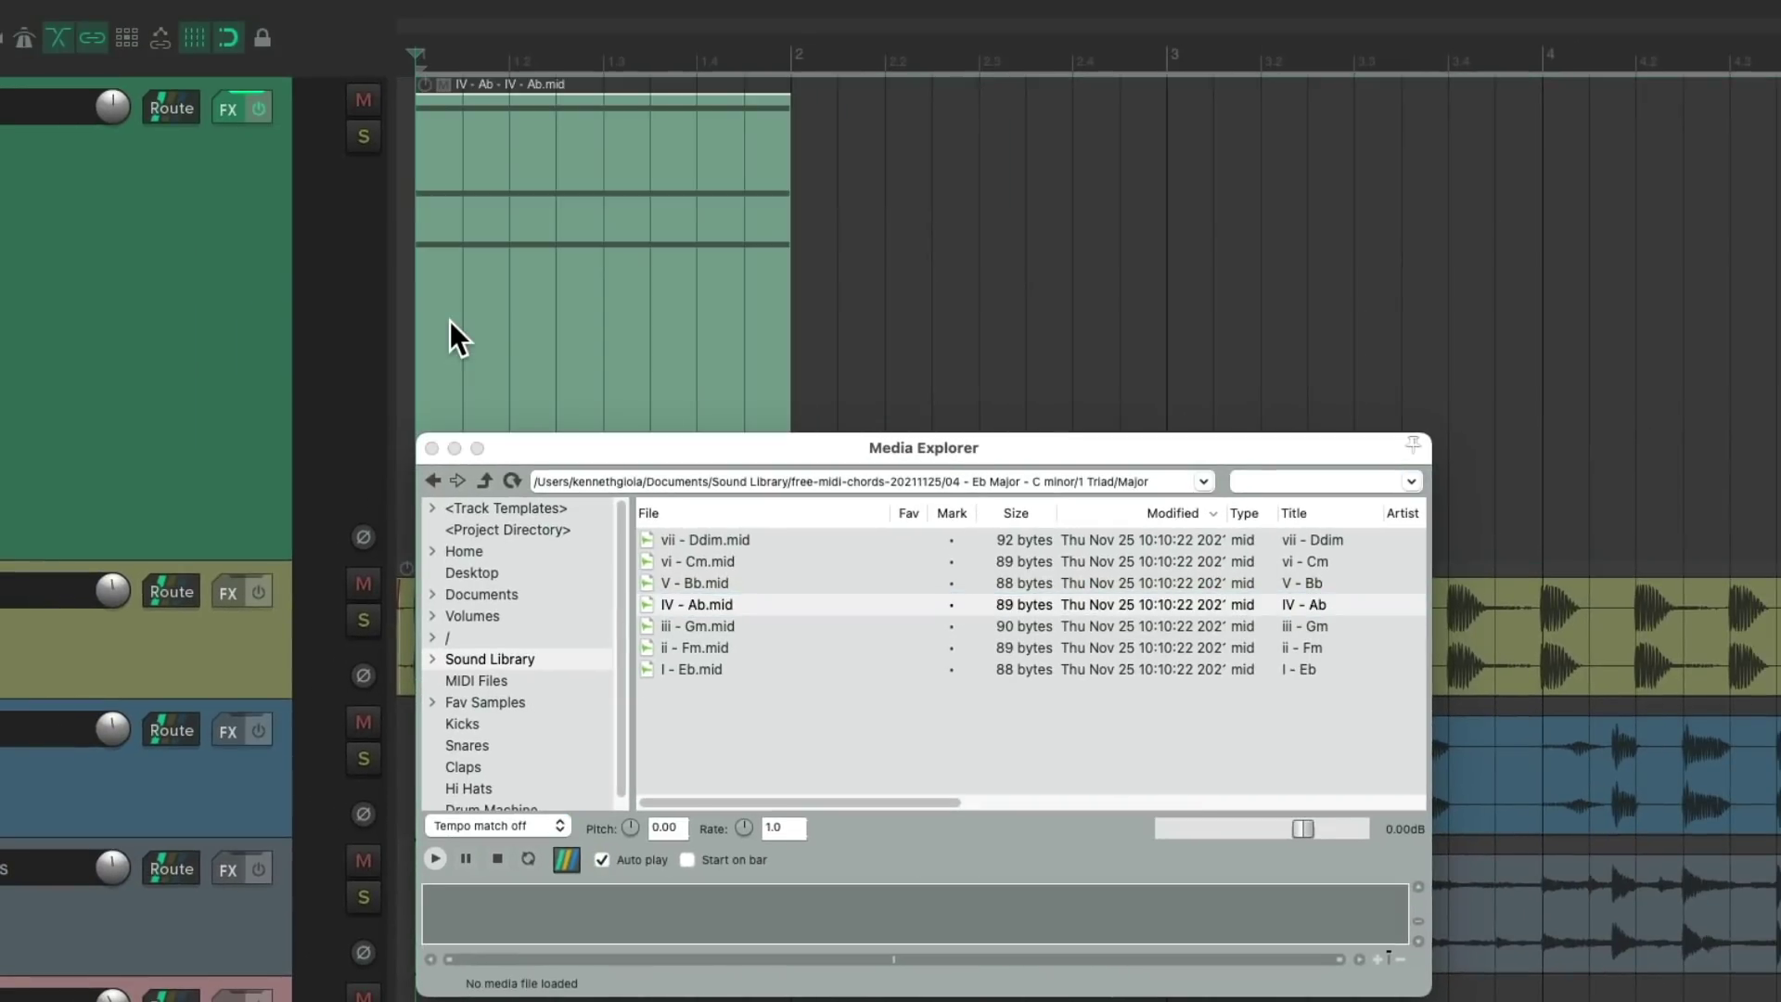
key(super+alt+x)
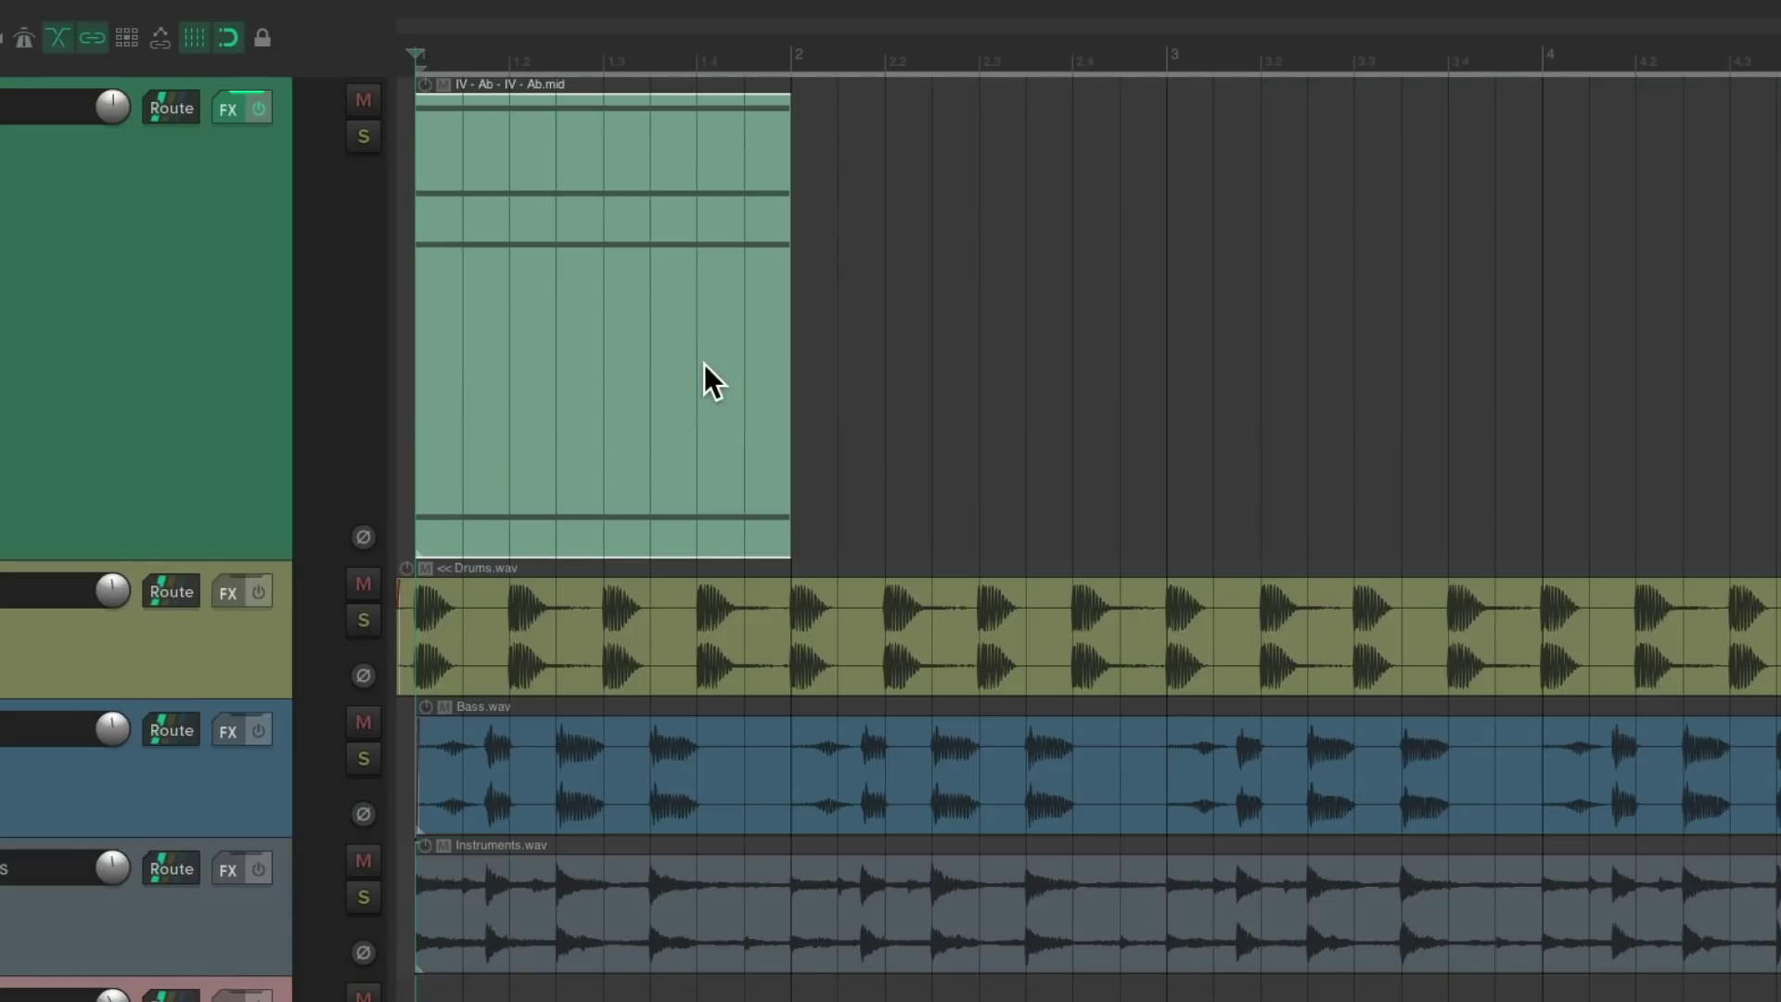
key(space)
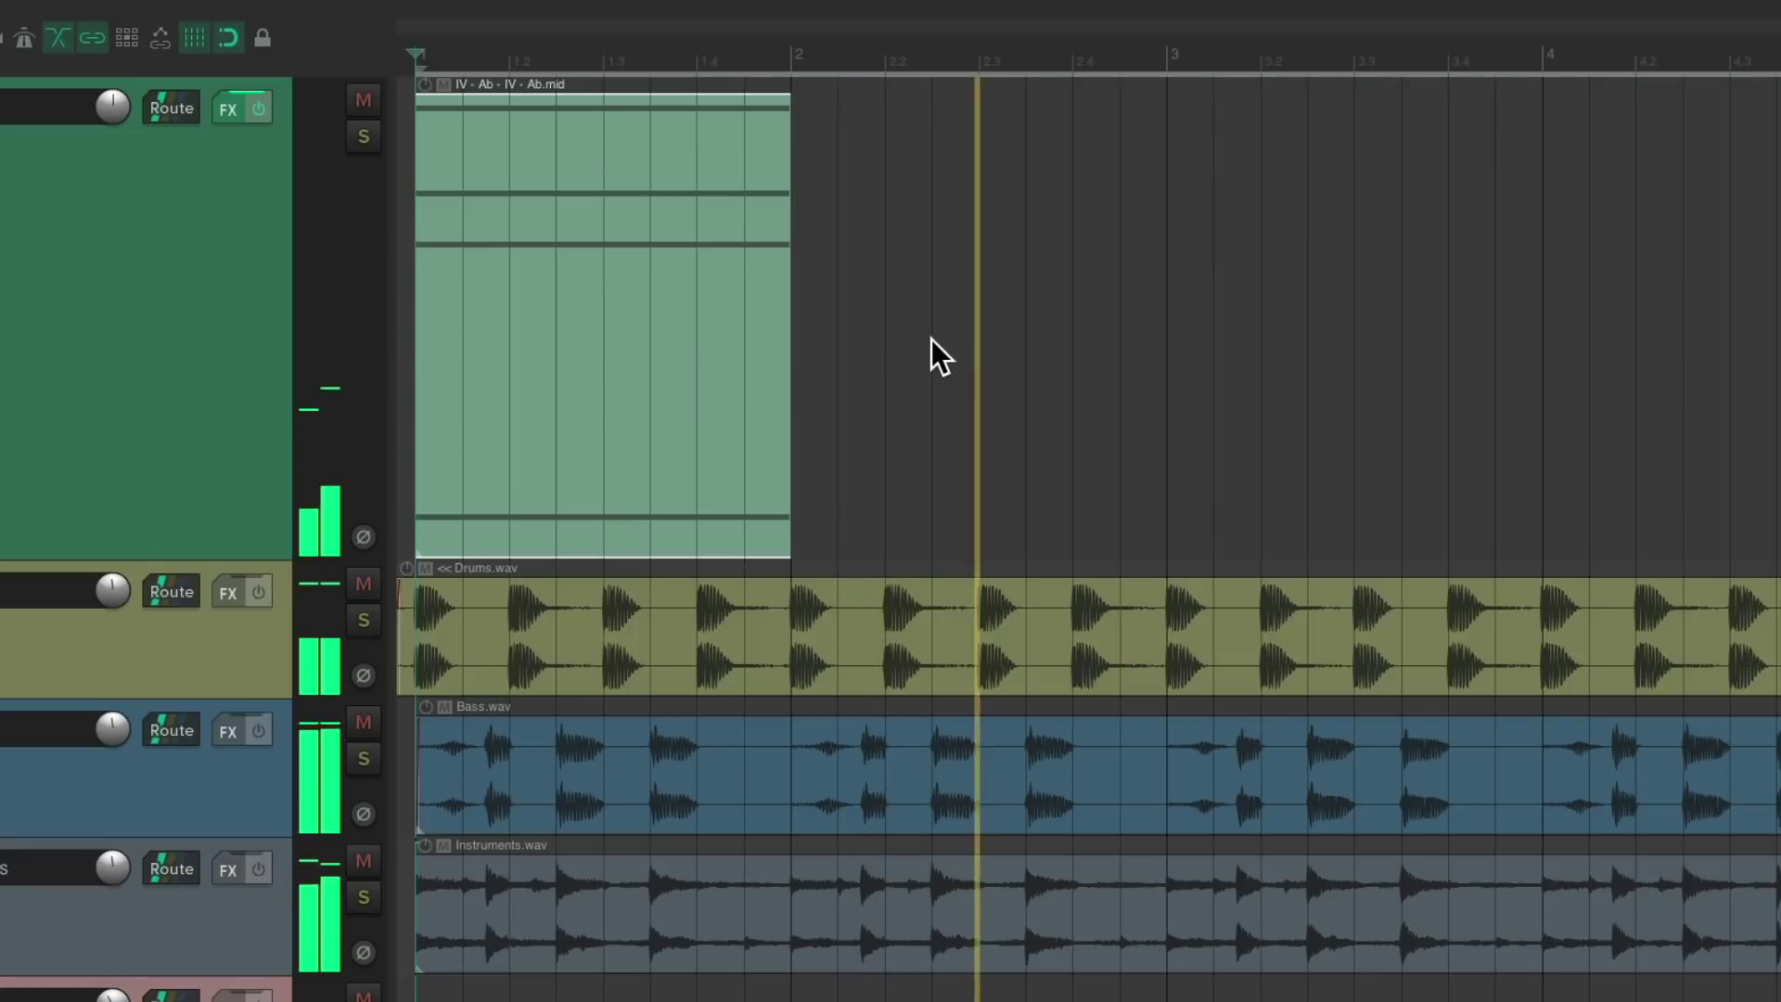
key(space)
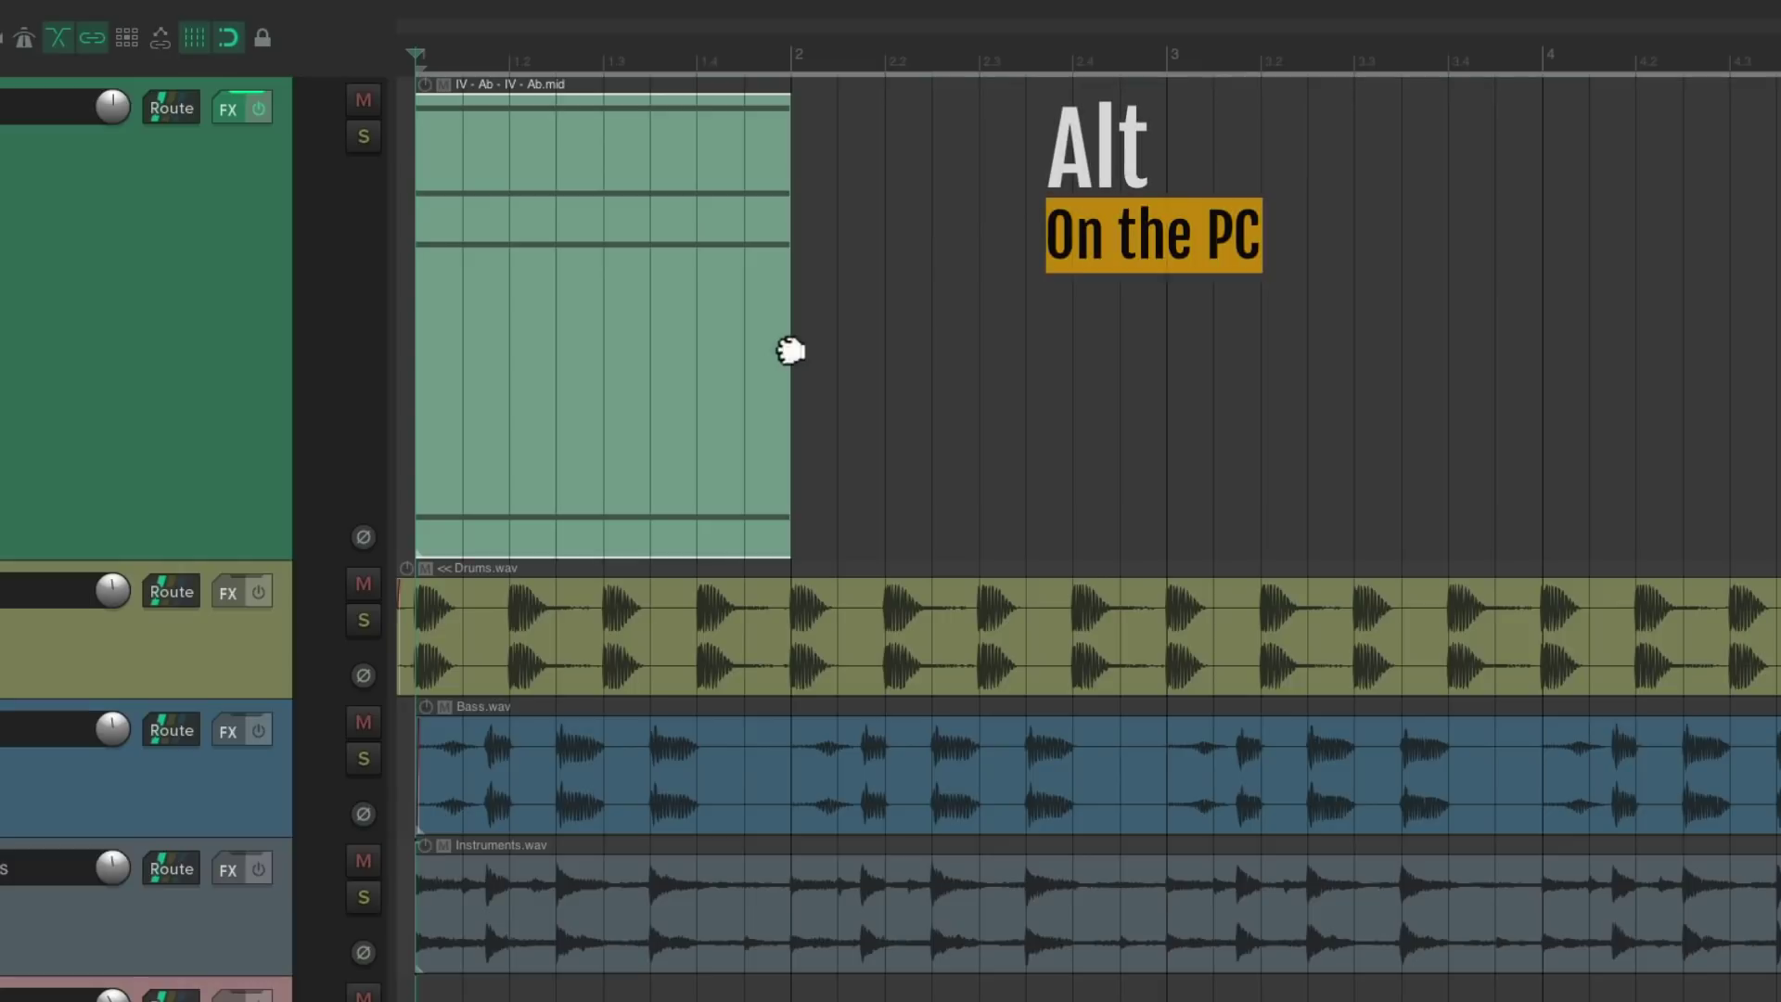
Step: Time-stretch the Ab chord item to end midway between beats 2.3 and 2.4, a rate of 0.615, and play it
drag(790, 352, 1029, 326)
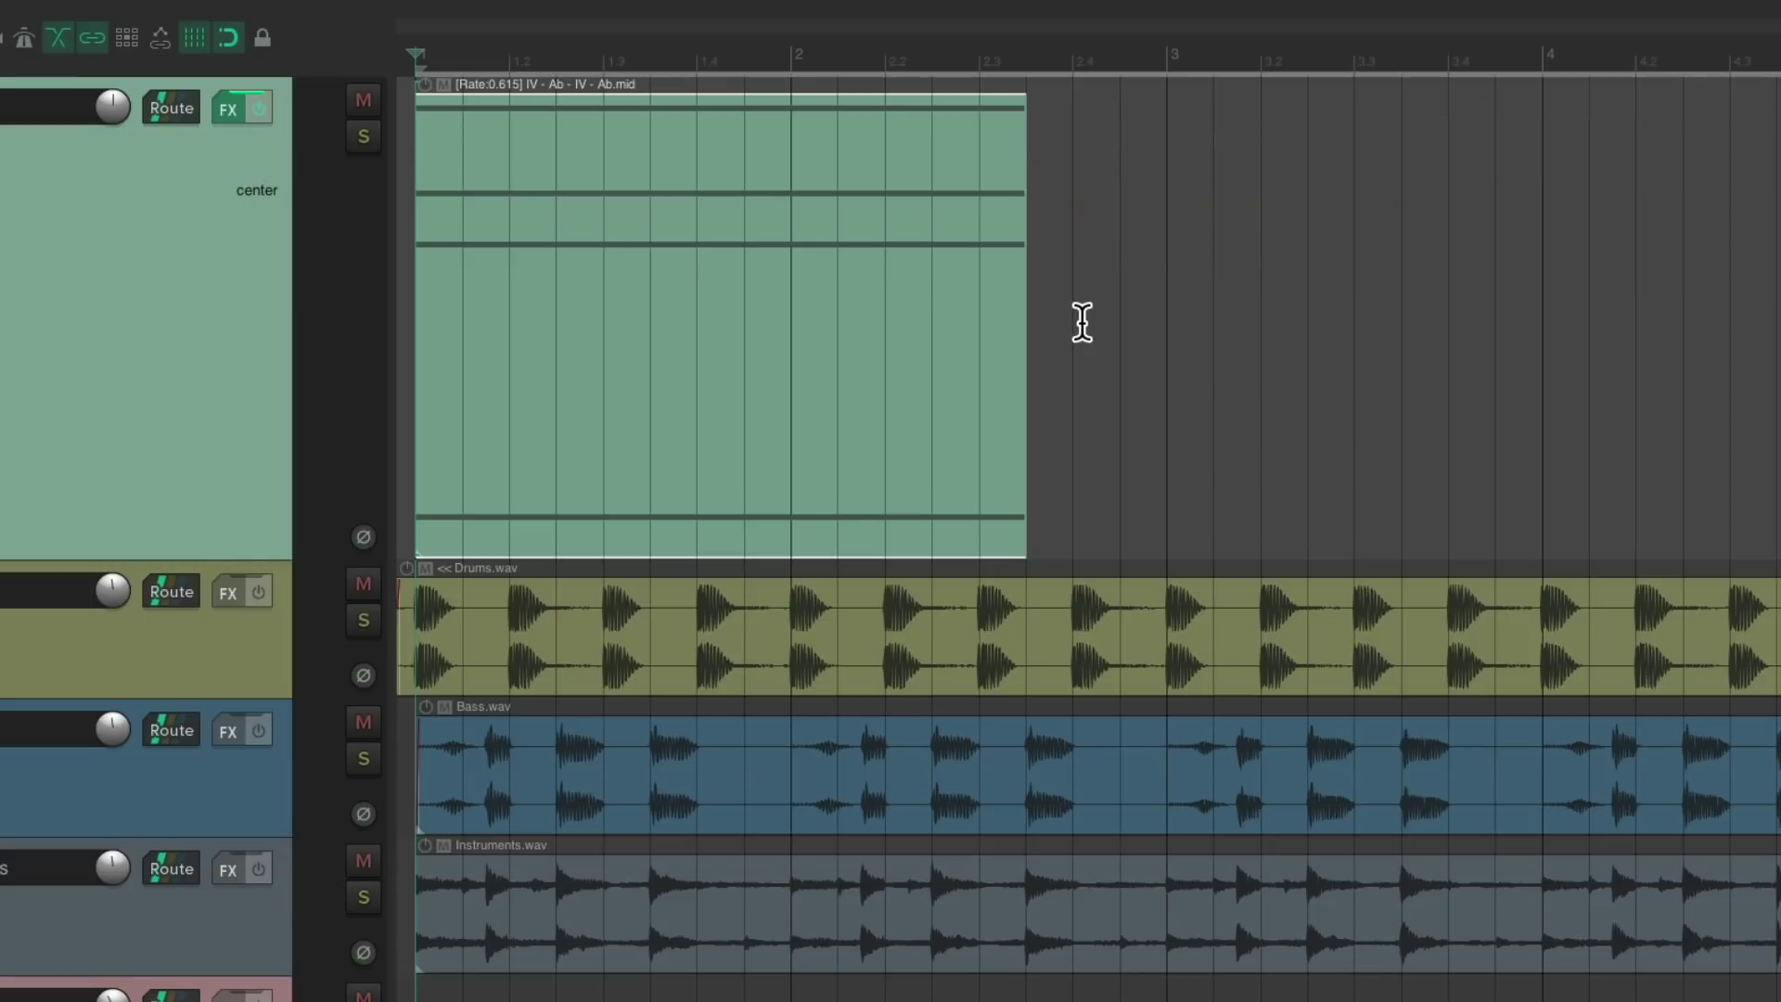
key(space)
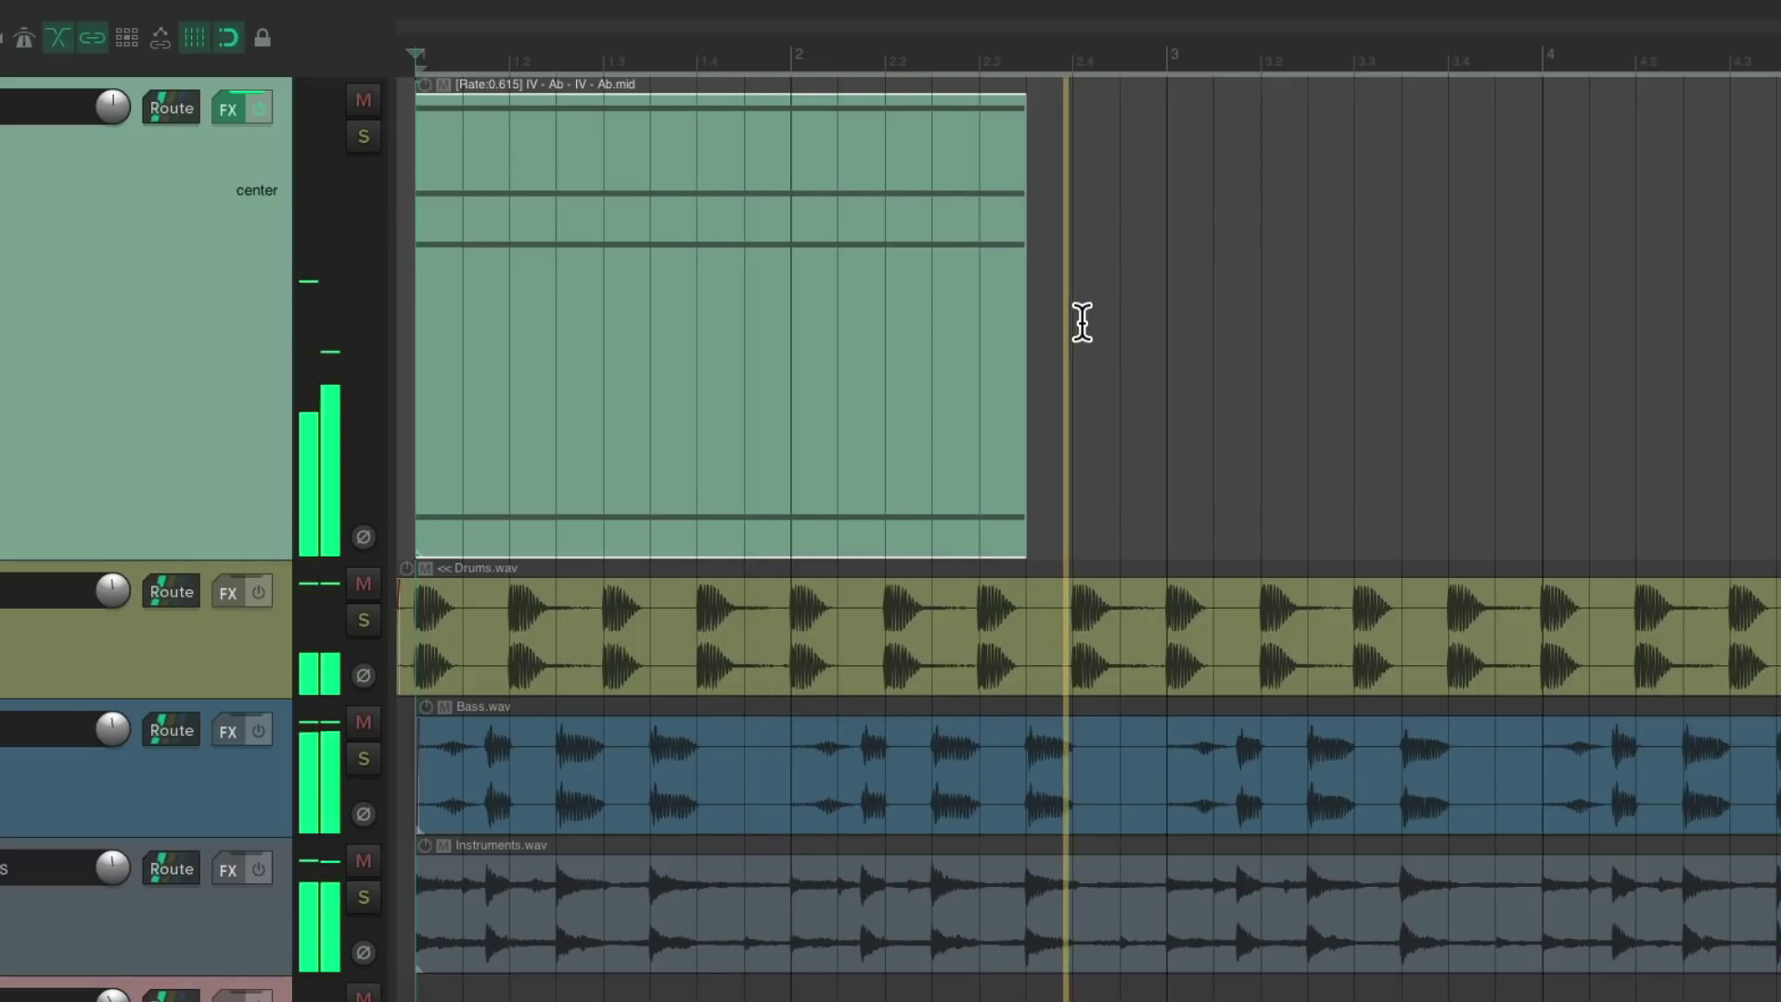
key(space)
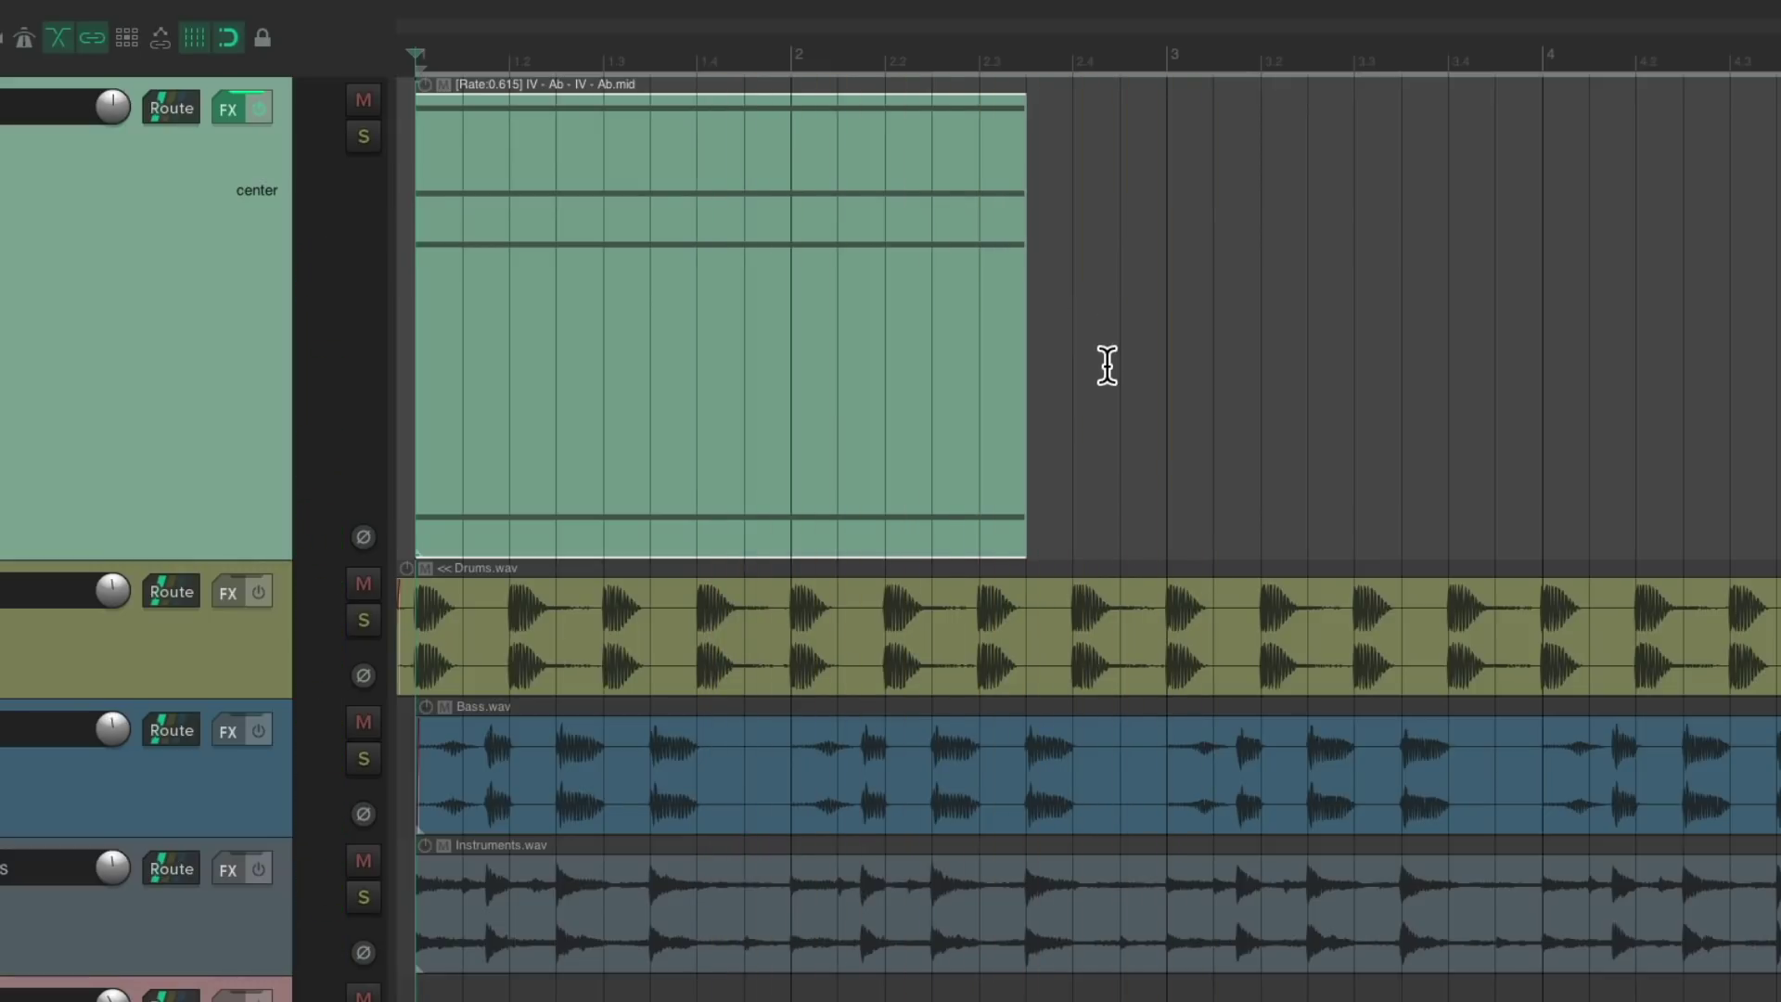
Step: Insert V - Bb.mid on the Piano track directly after the Ab chord item and close the Media Explorer
key(super+alt+x)
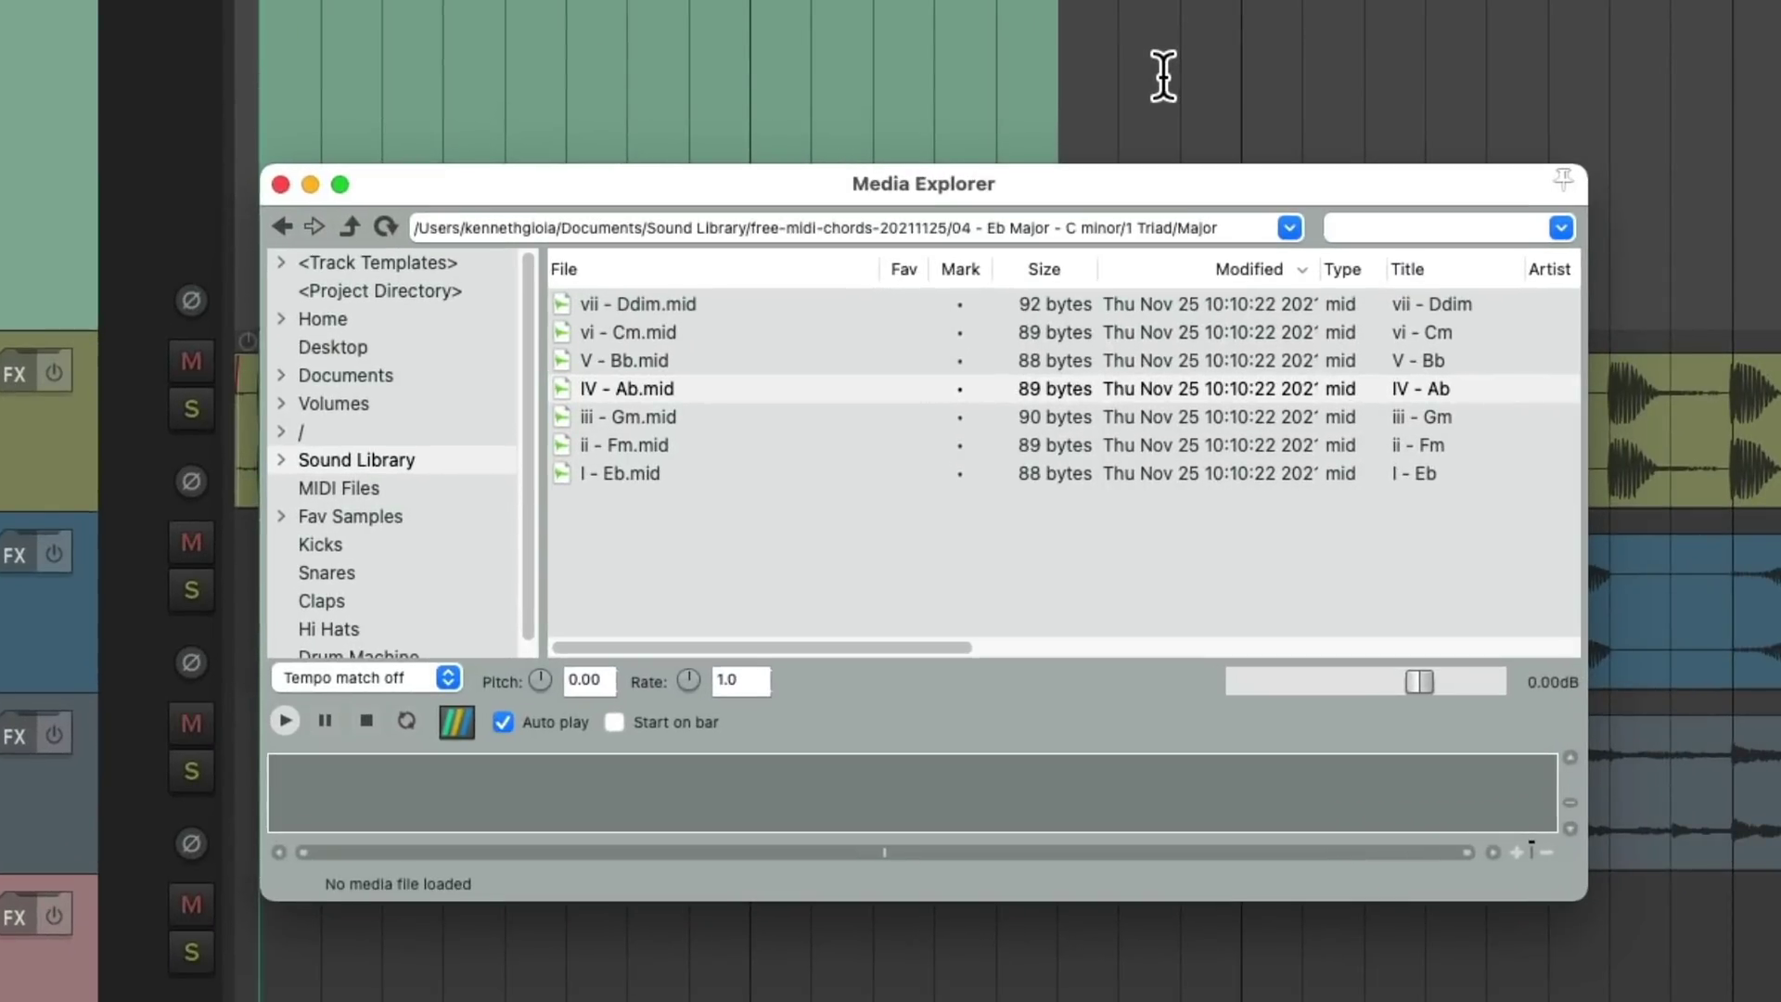
drag(649, 362, 1038, 178)
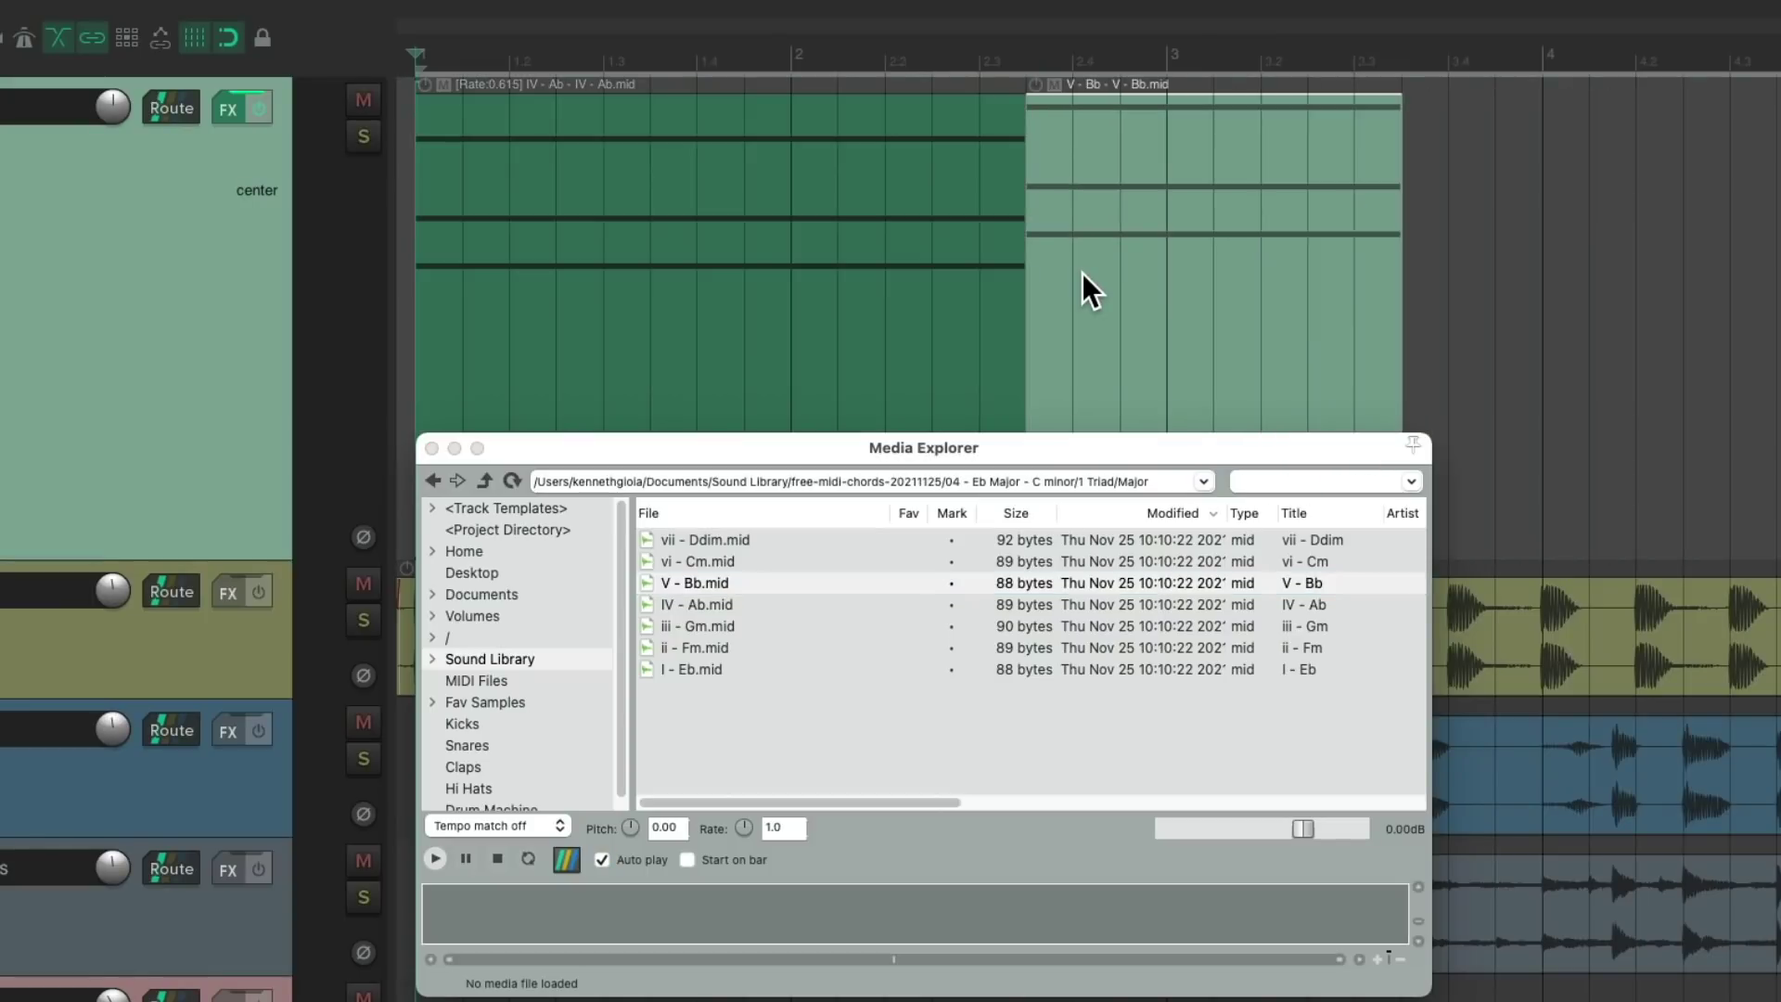
key(super+alt+x)
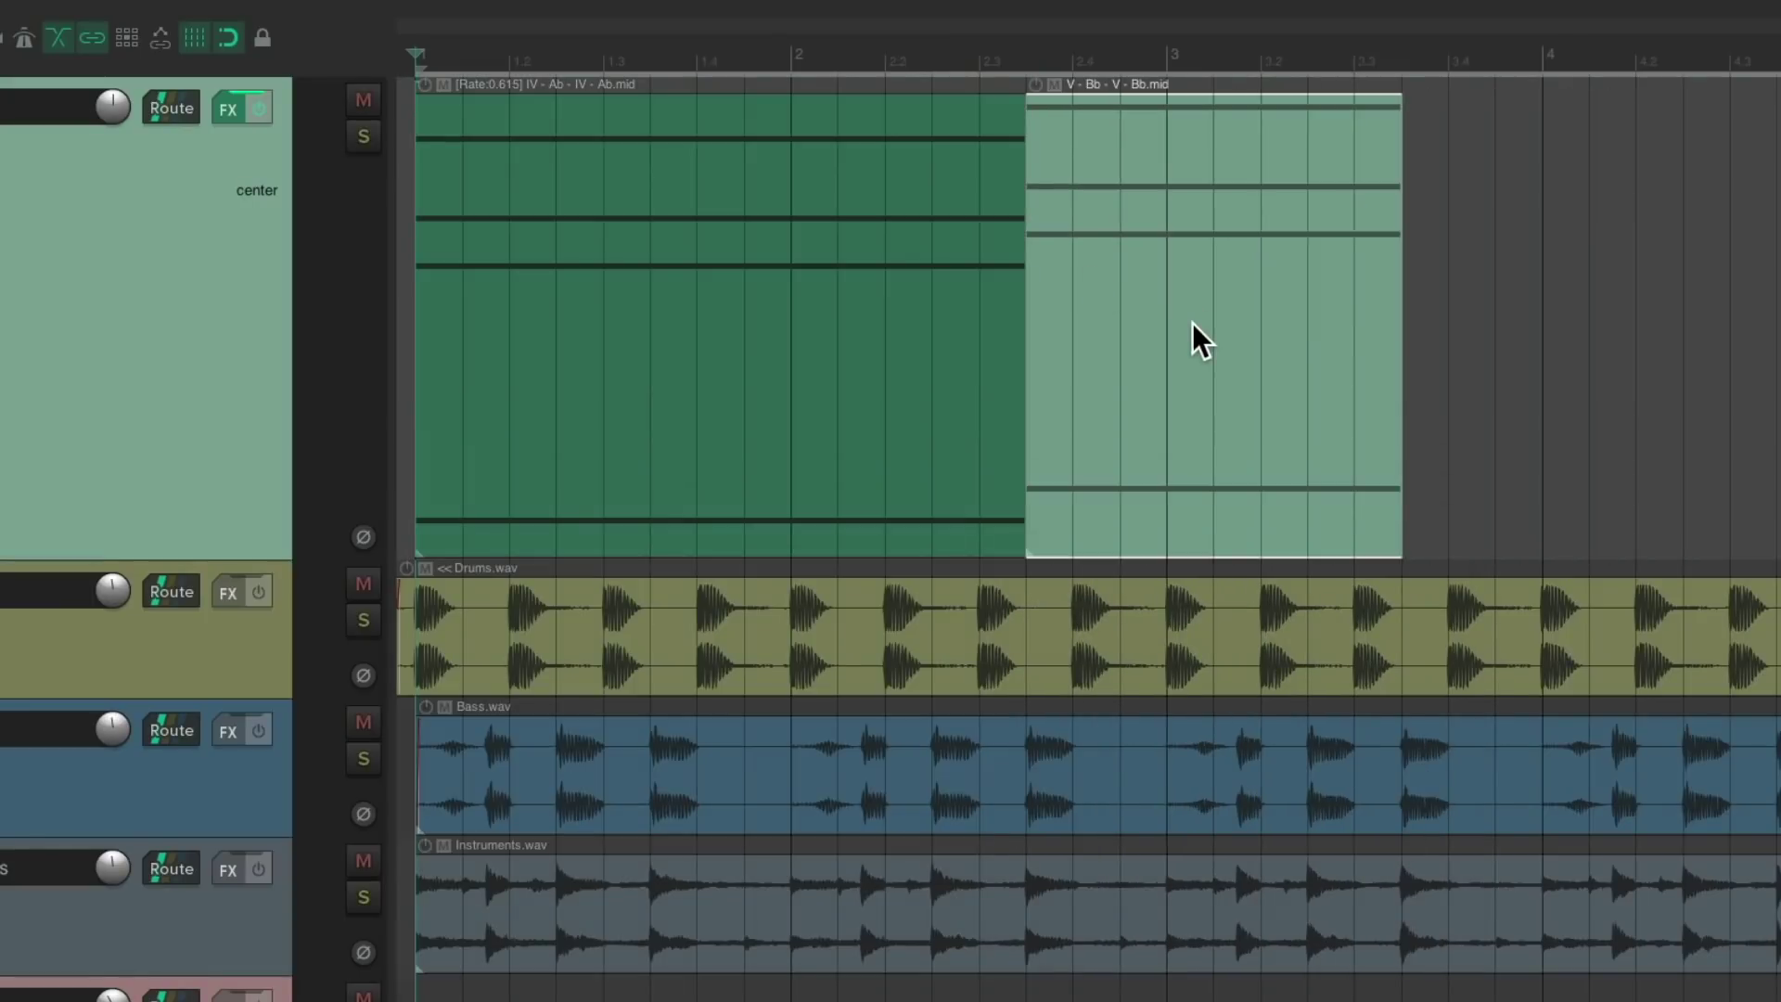
Step: Time-compress the Bb chord item to end at bar 3, a rate of 2.667, and play both chords with the backing
drag(1402, 327, 1169, 343)
key(space)
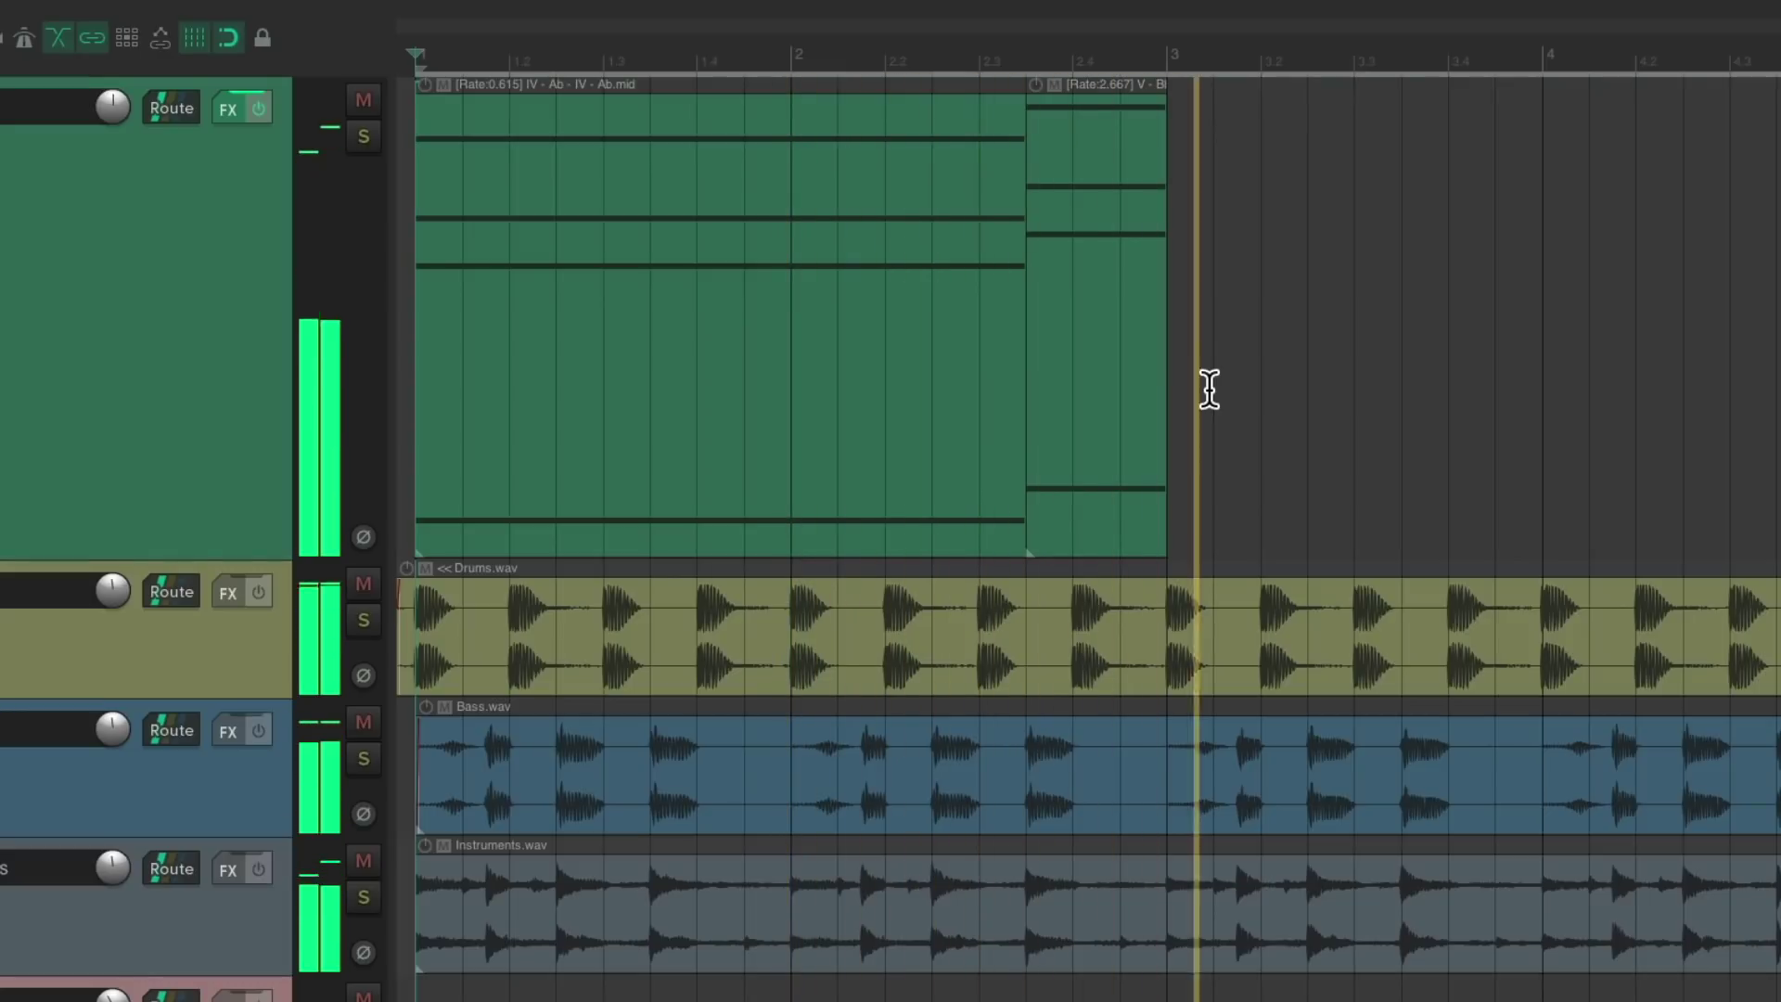
key(space)
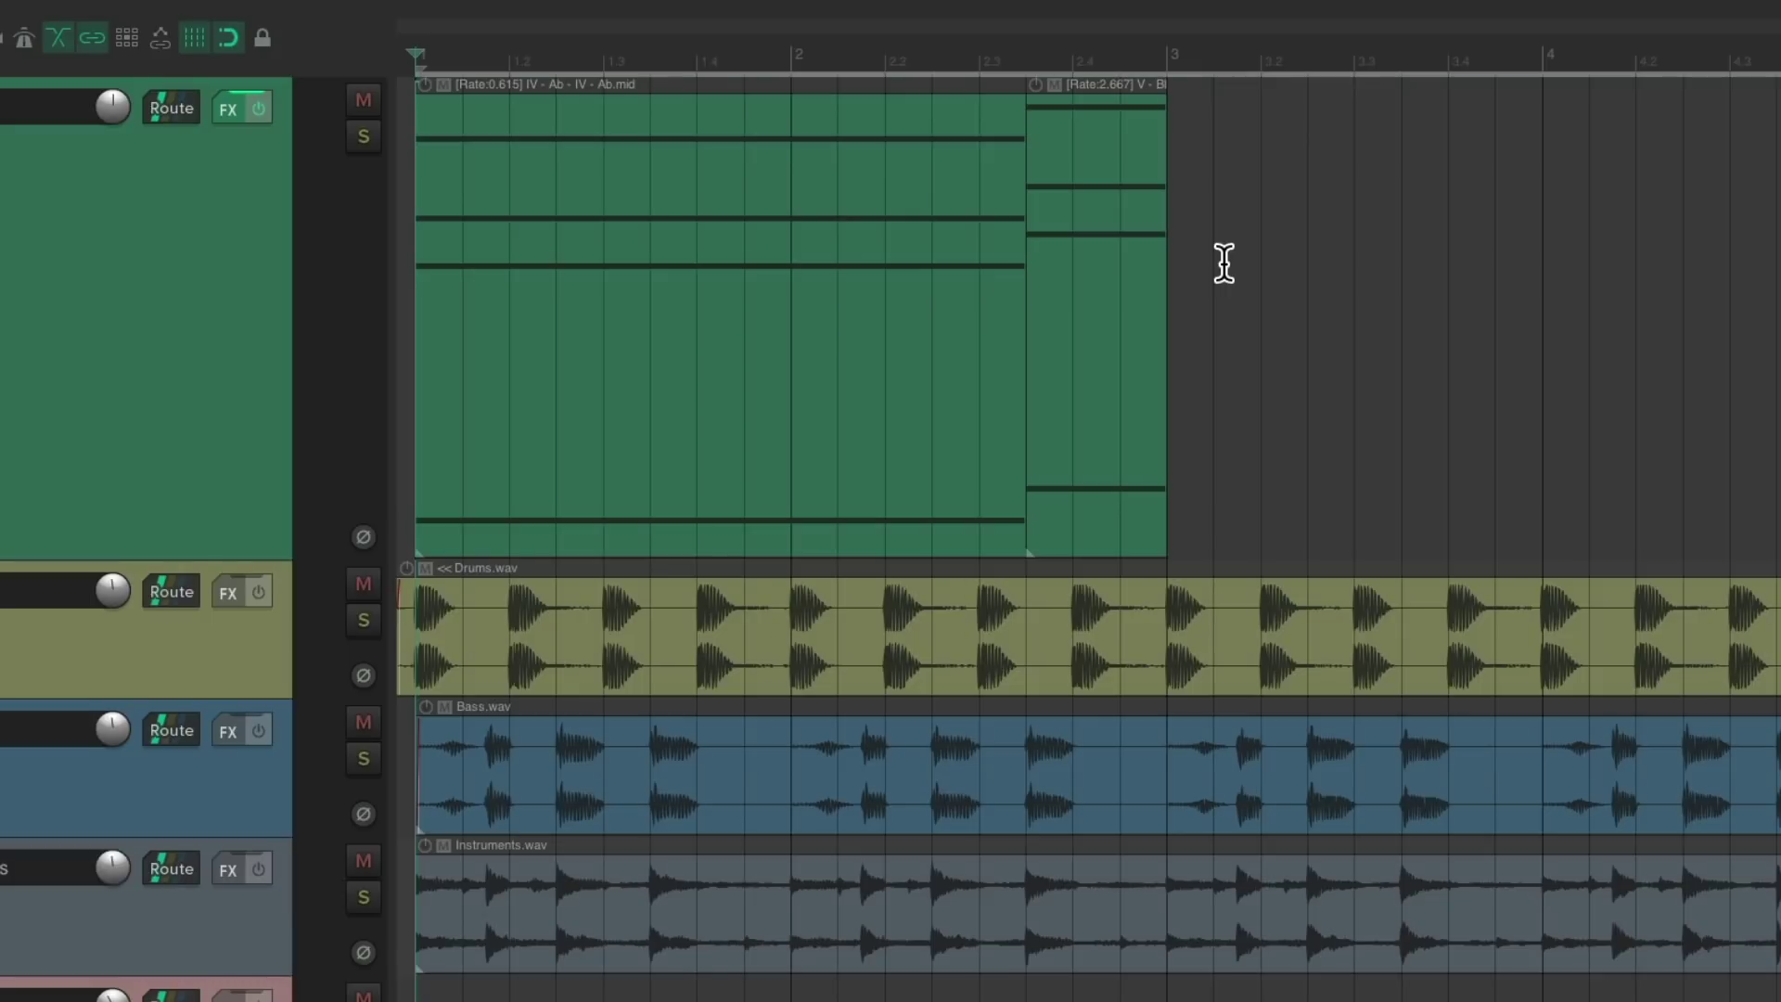
Step: Insert vi - Cm.mid on the Piano track at bar 3, directly after the Bb chord item, and close the Media Explorer
key(super+alt+x)
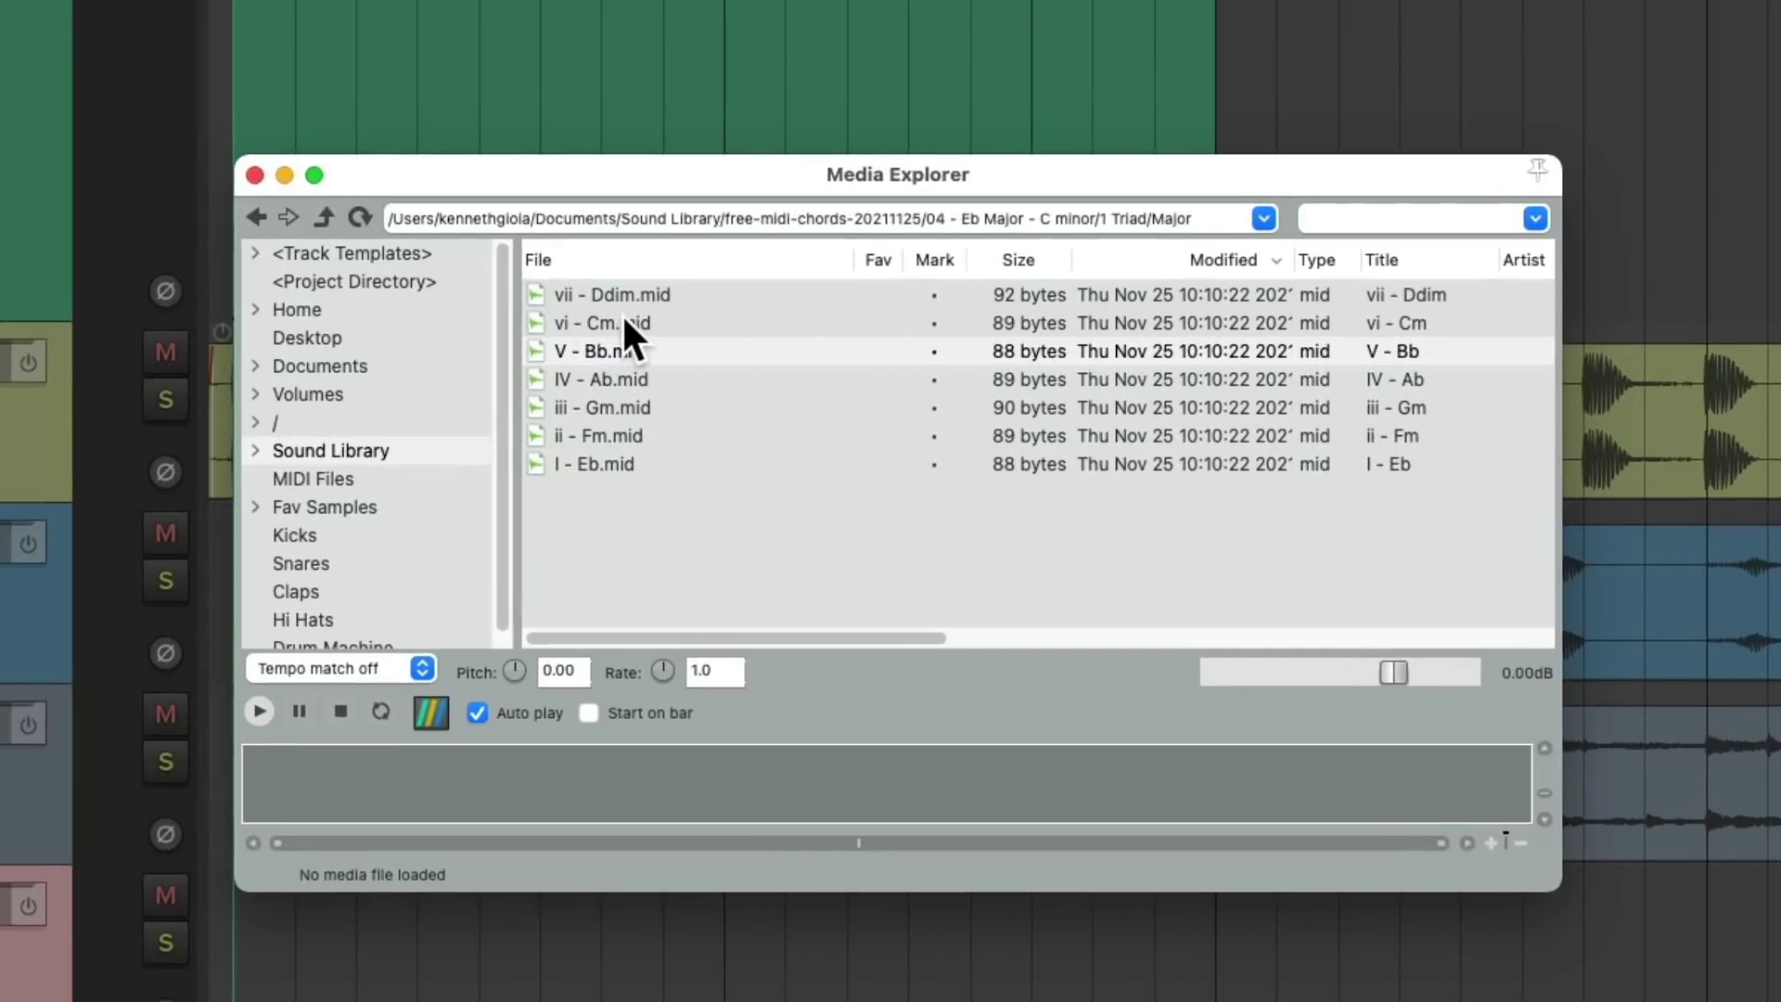
drag(623, 323, 976, 191)
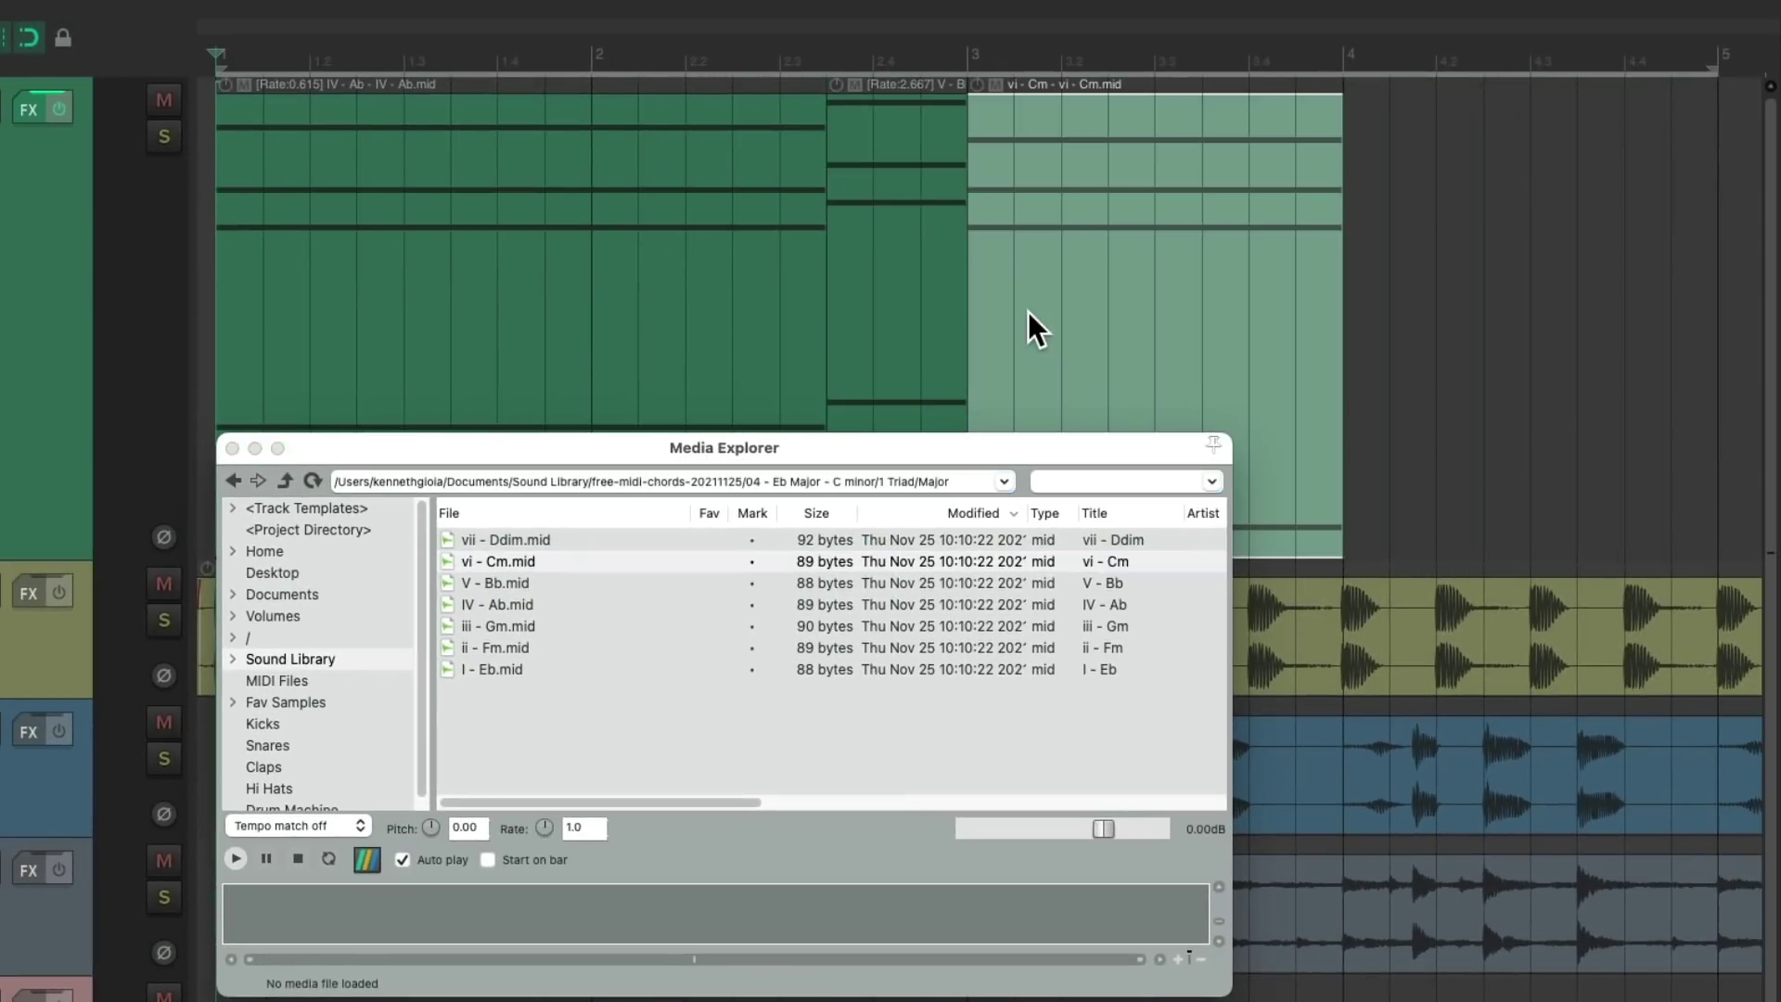
key(super+alt+x)
Step: Time-stretch the Cm chord item to end midway between beats 4.3 and 4.4, a rate of 0.615, and play the progression
drag(1347, 373, 1578, 361)
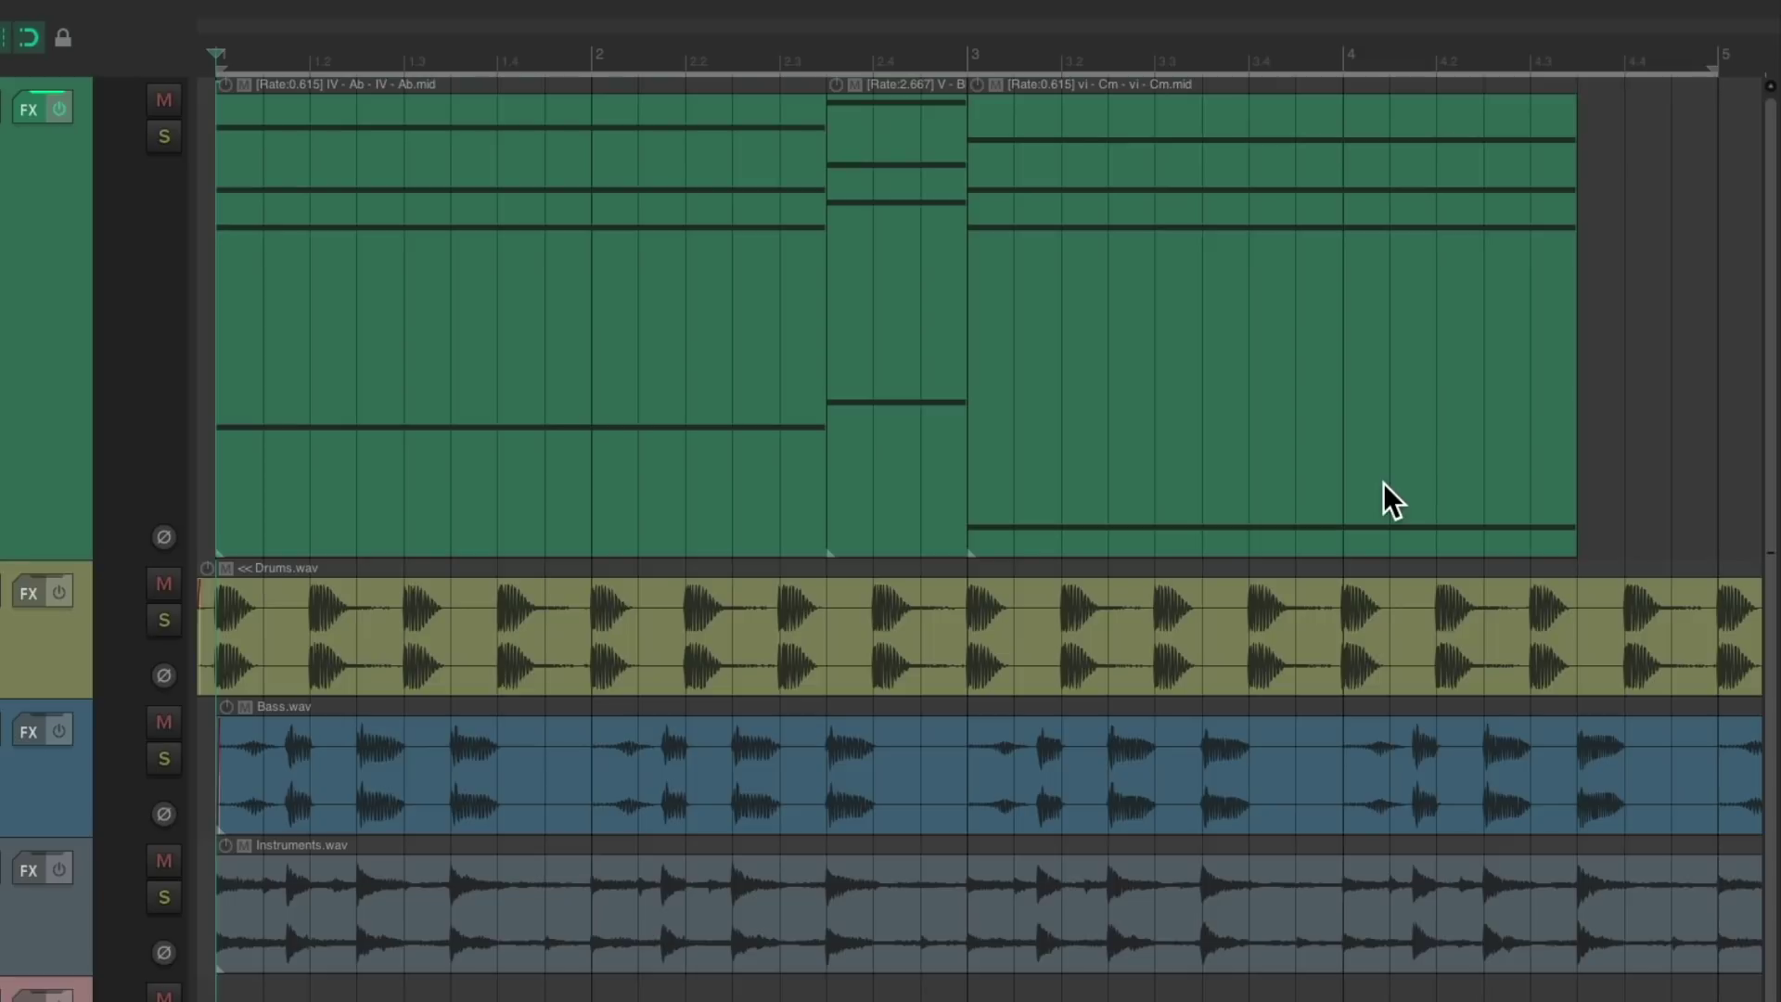
key(space)
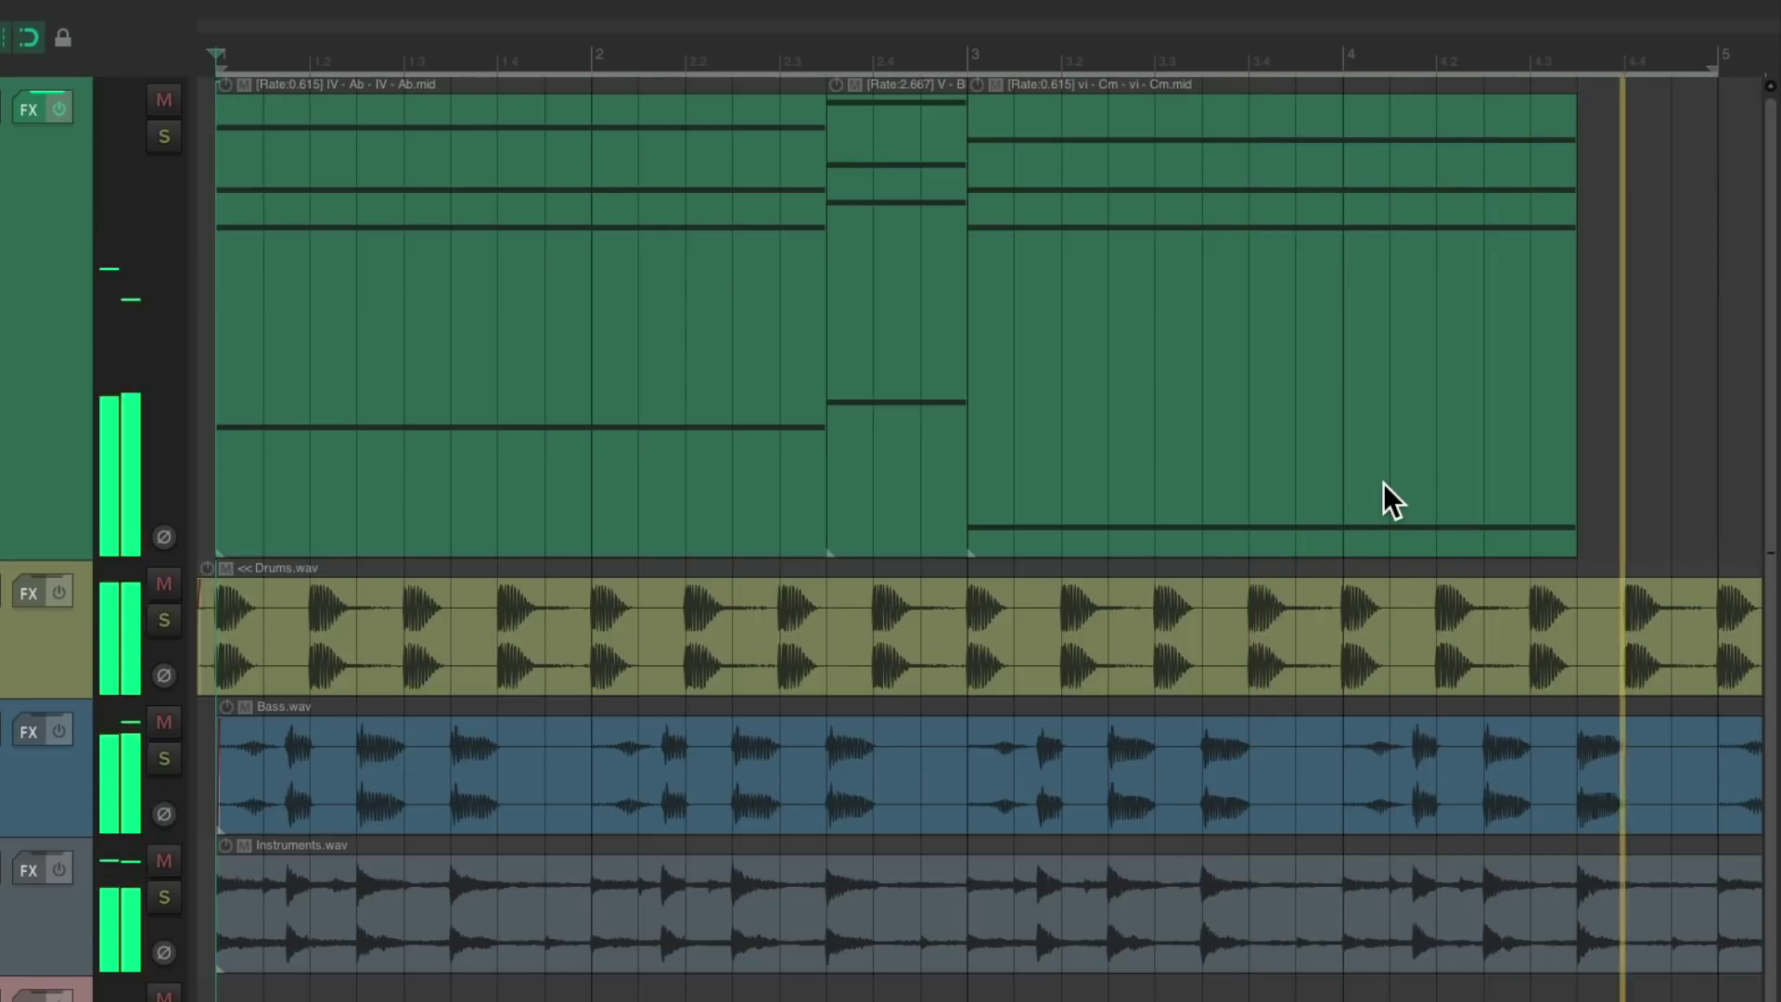
key(space)
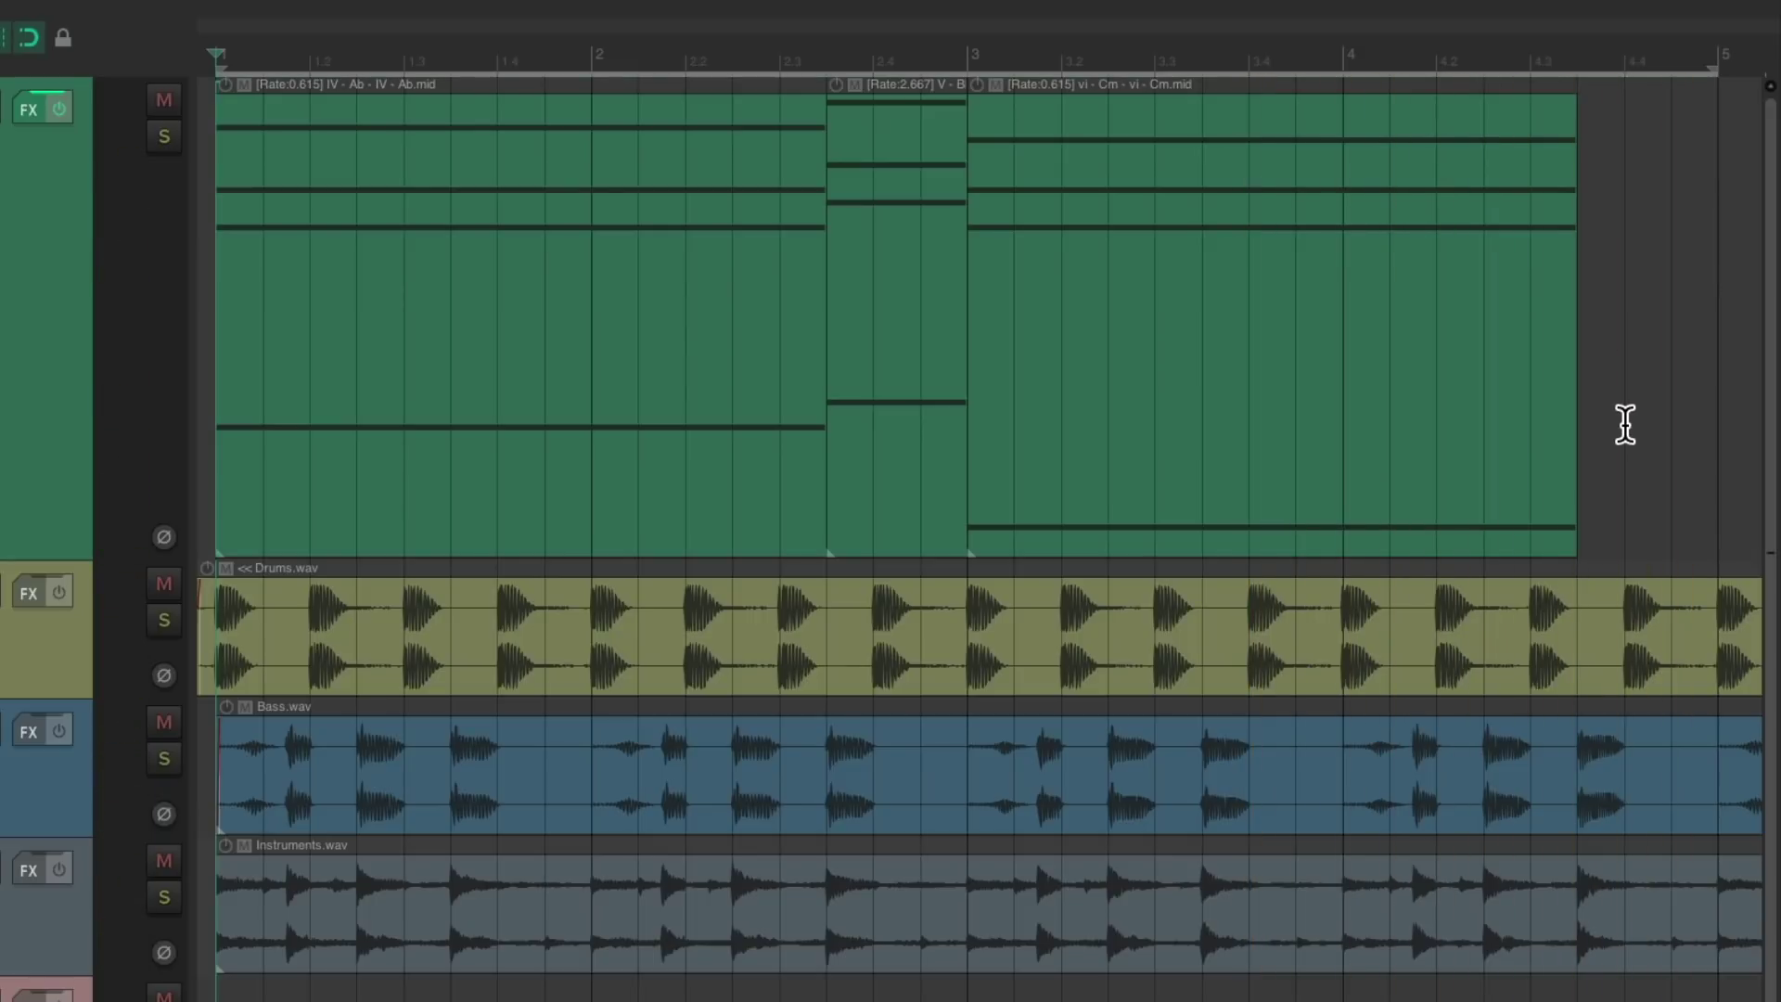
Step: Insert I - Eb.mid directly after the Cm chord item and time-compress it to end at bar 5, a rate of 2.667
key(super+alt+x)
click(807, 531)
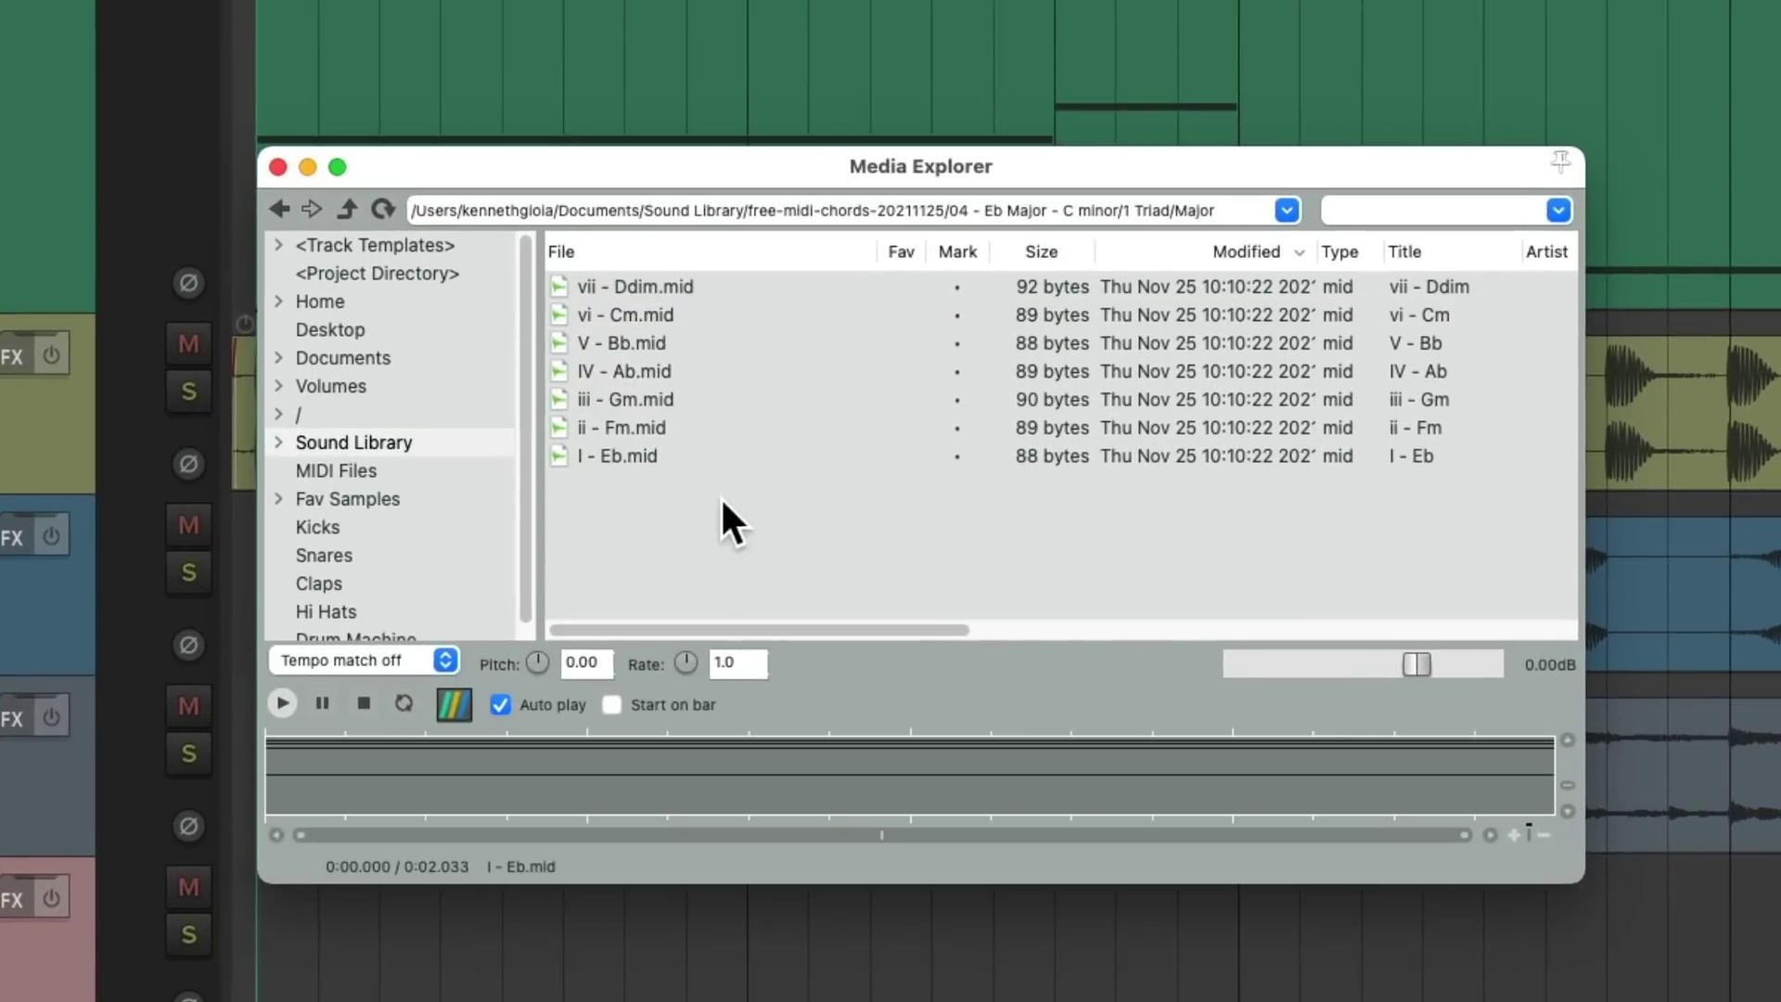
drag(631, 452, 1582, 436)
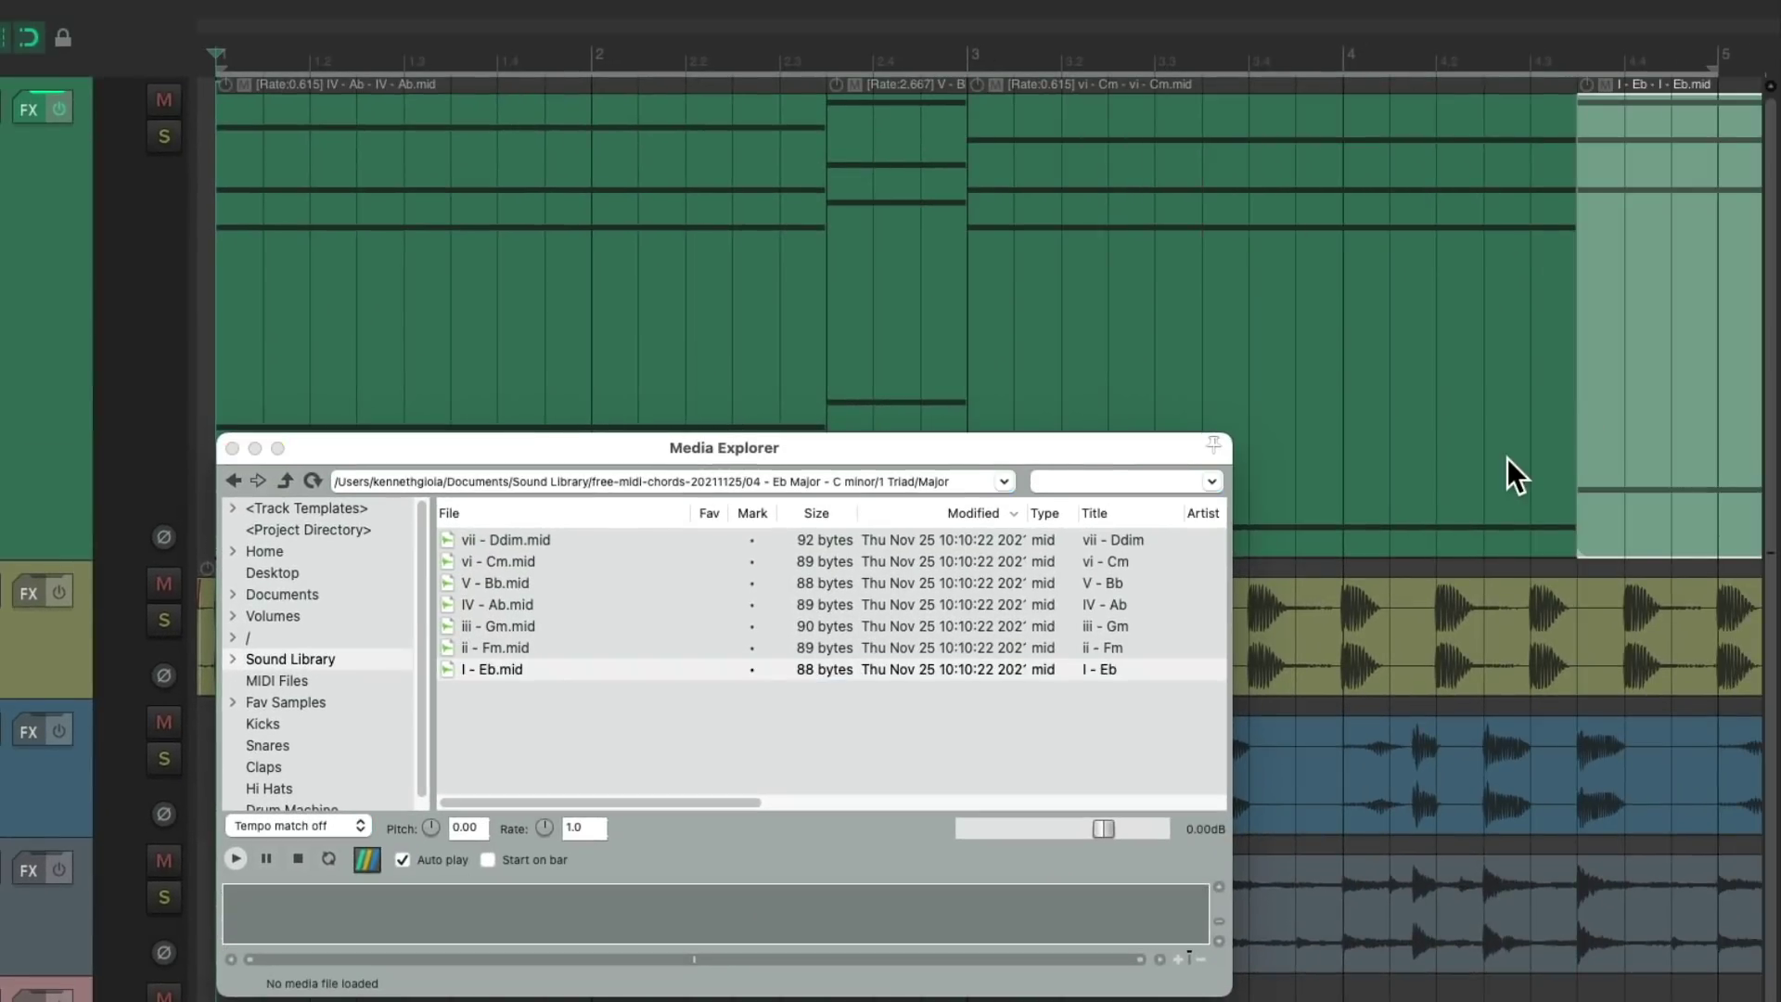
scroll(1506, 458, right, 5)
key(super+alt+x)
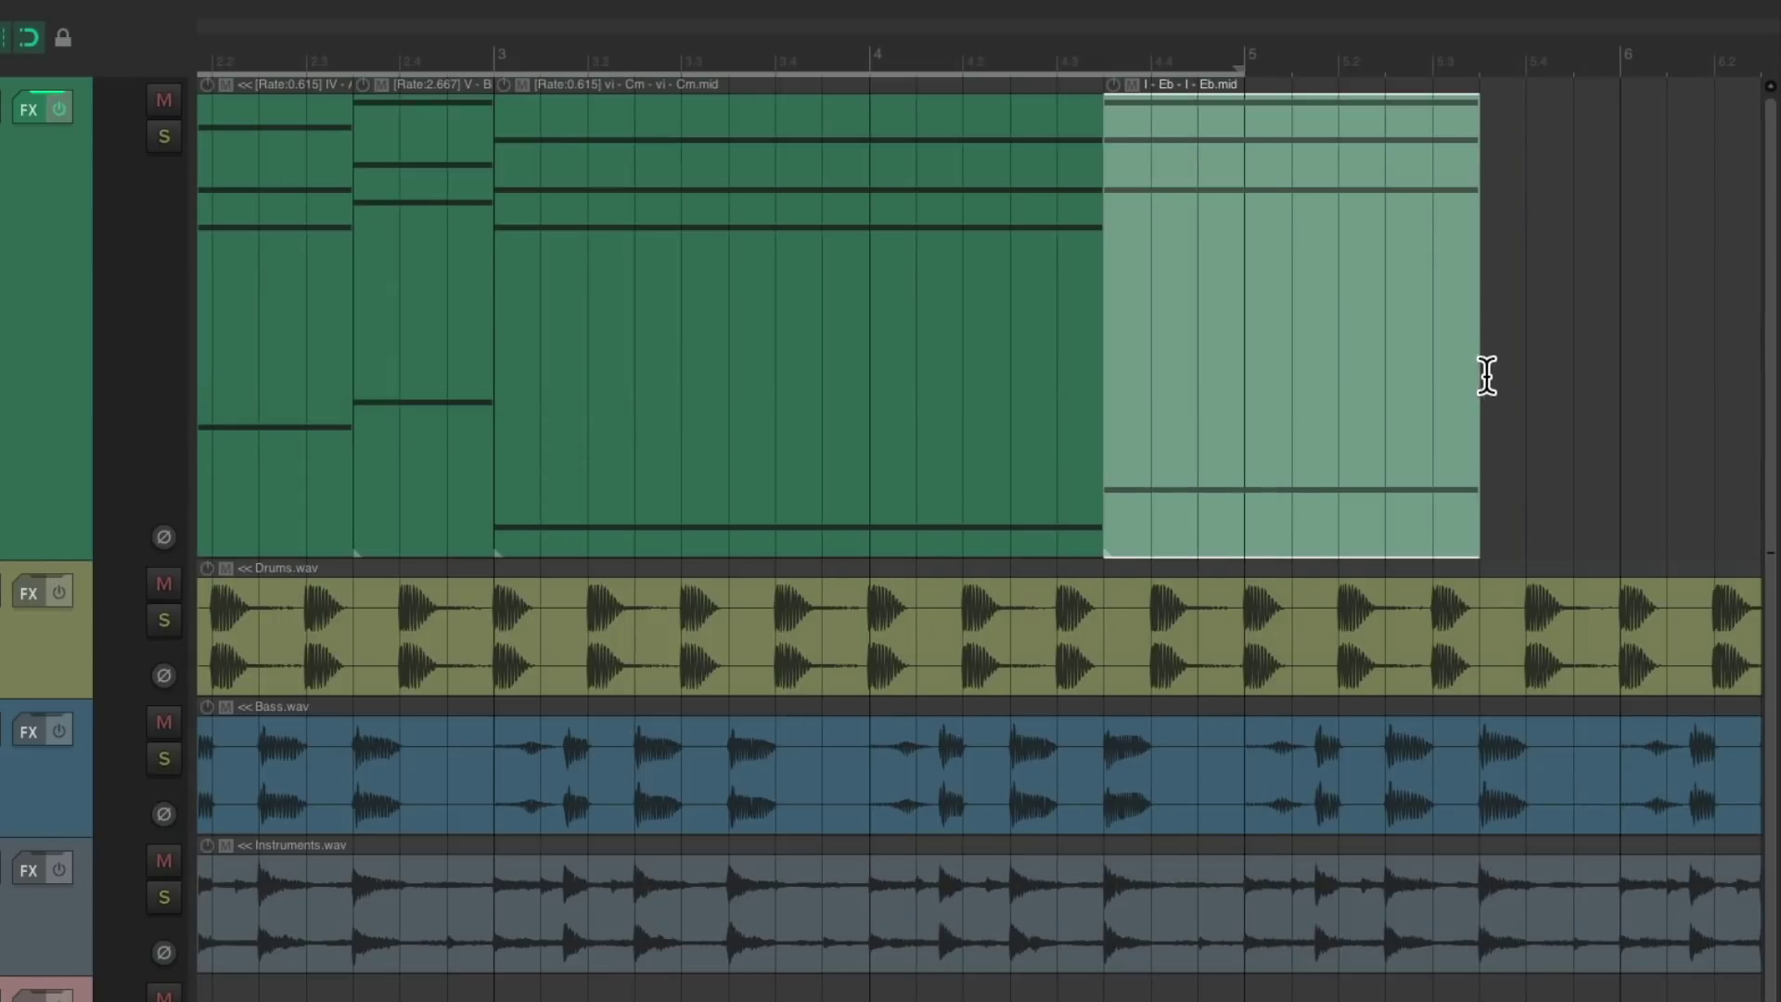
drag(1478, 368, 1233, 370)
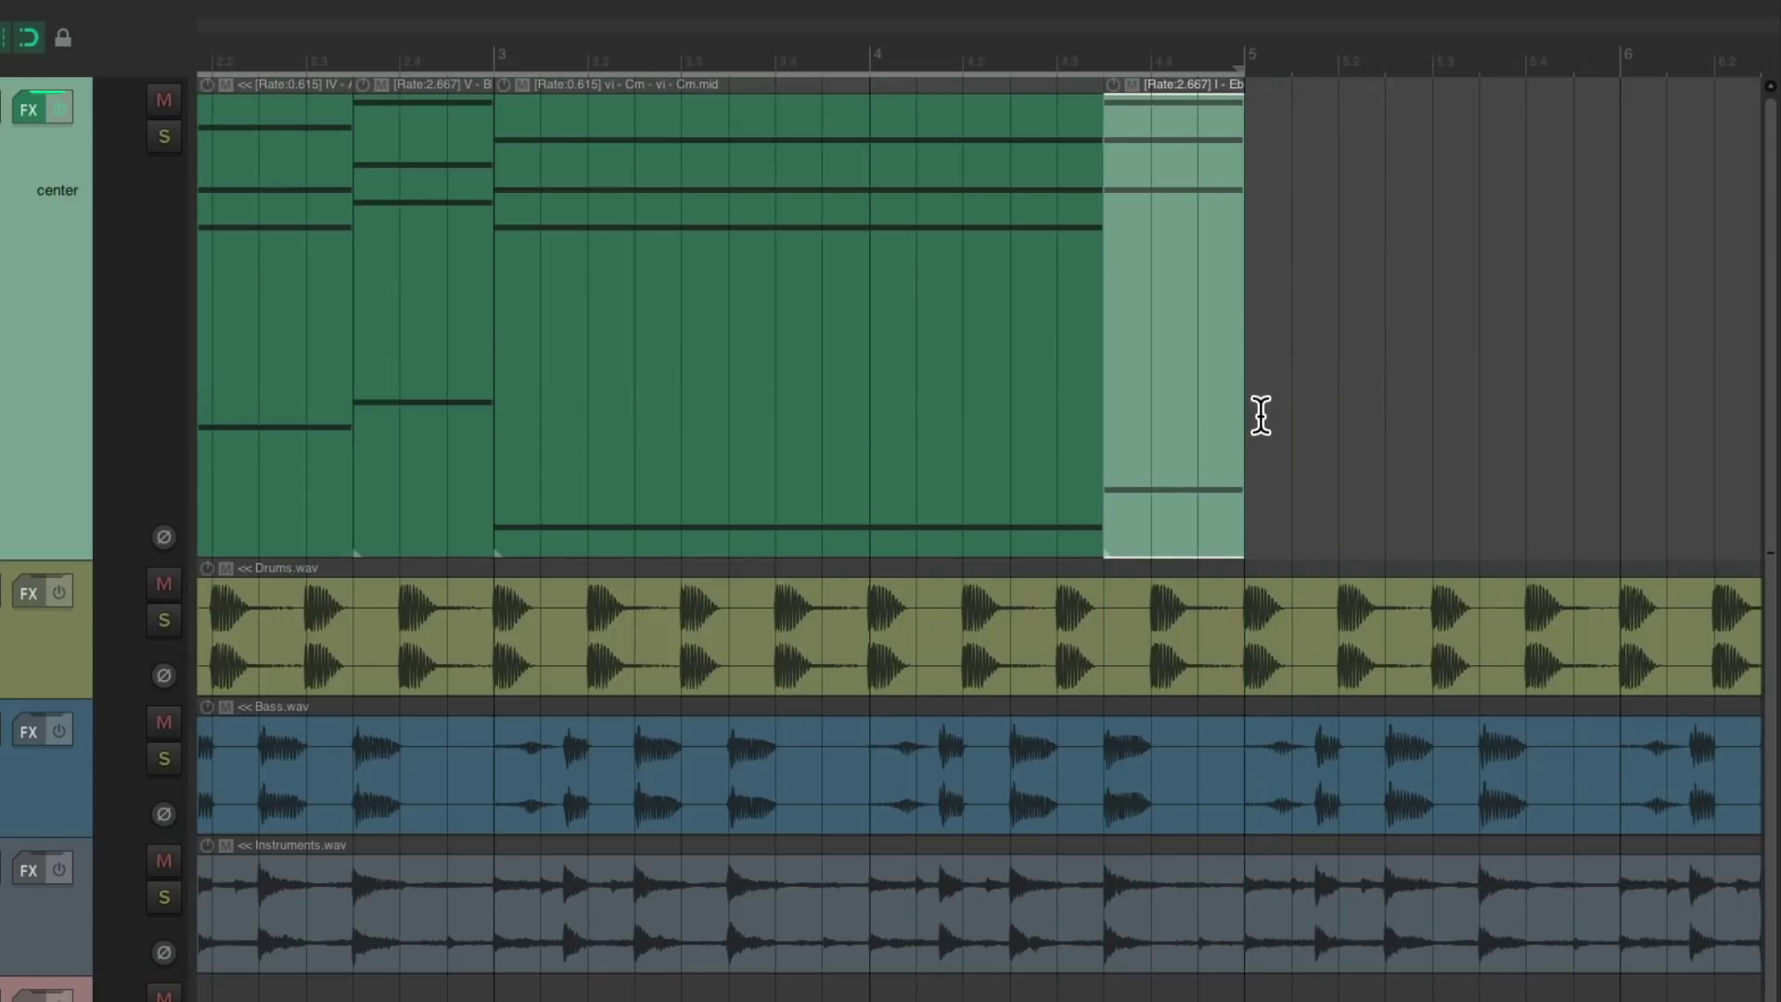
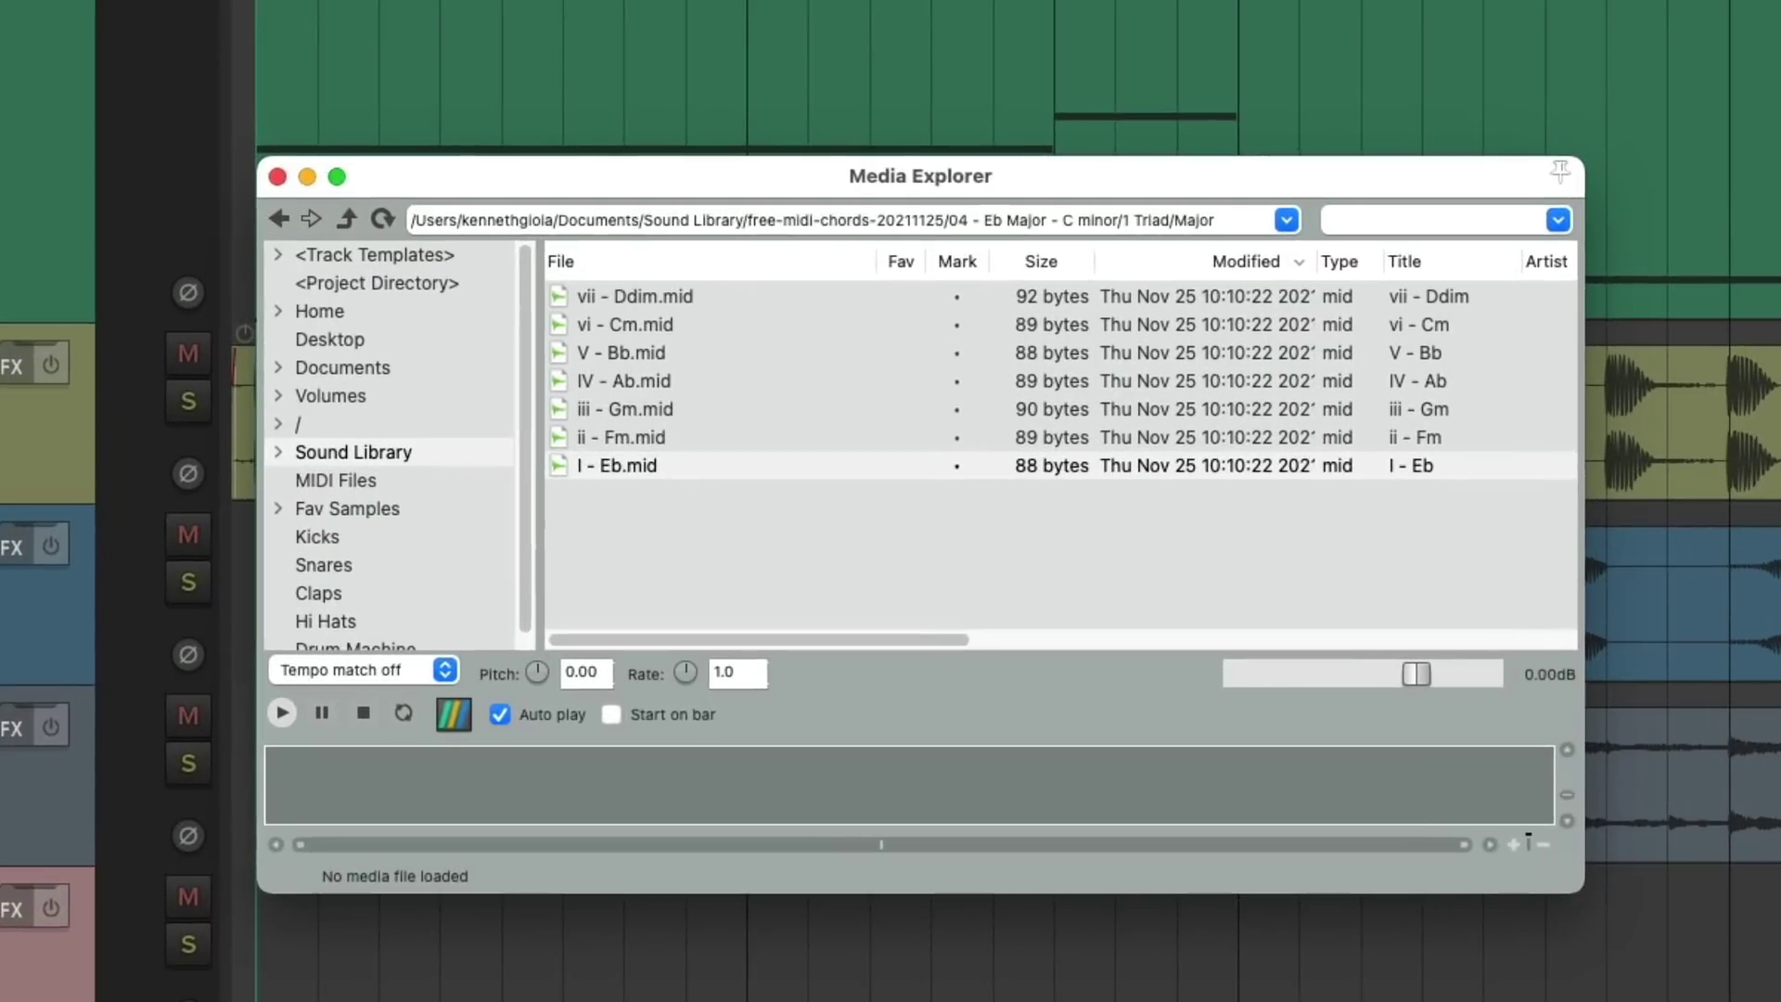
Step: Open the 3 All chords folder of the Eb Major - C minor set in the Media Explorer
click(451, 350)
click(270, 224)
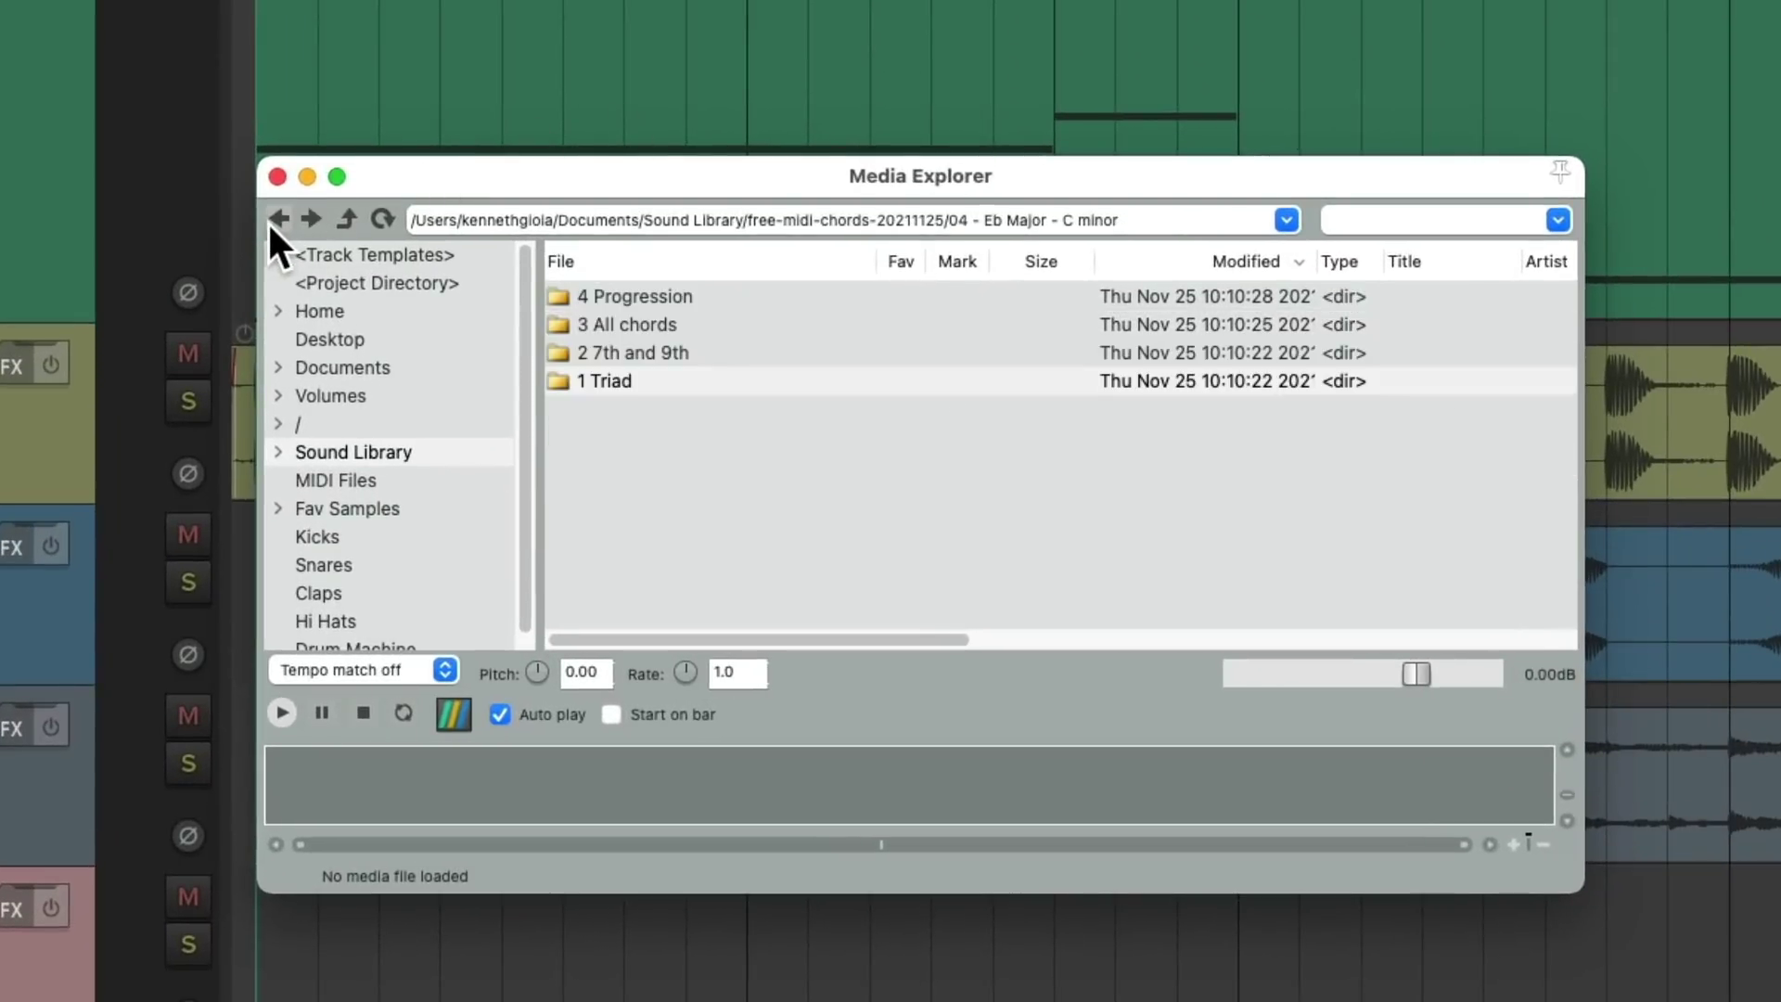
double_click(761, 322)
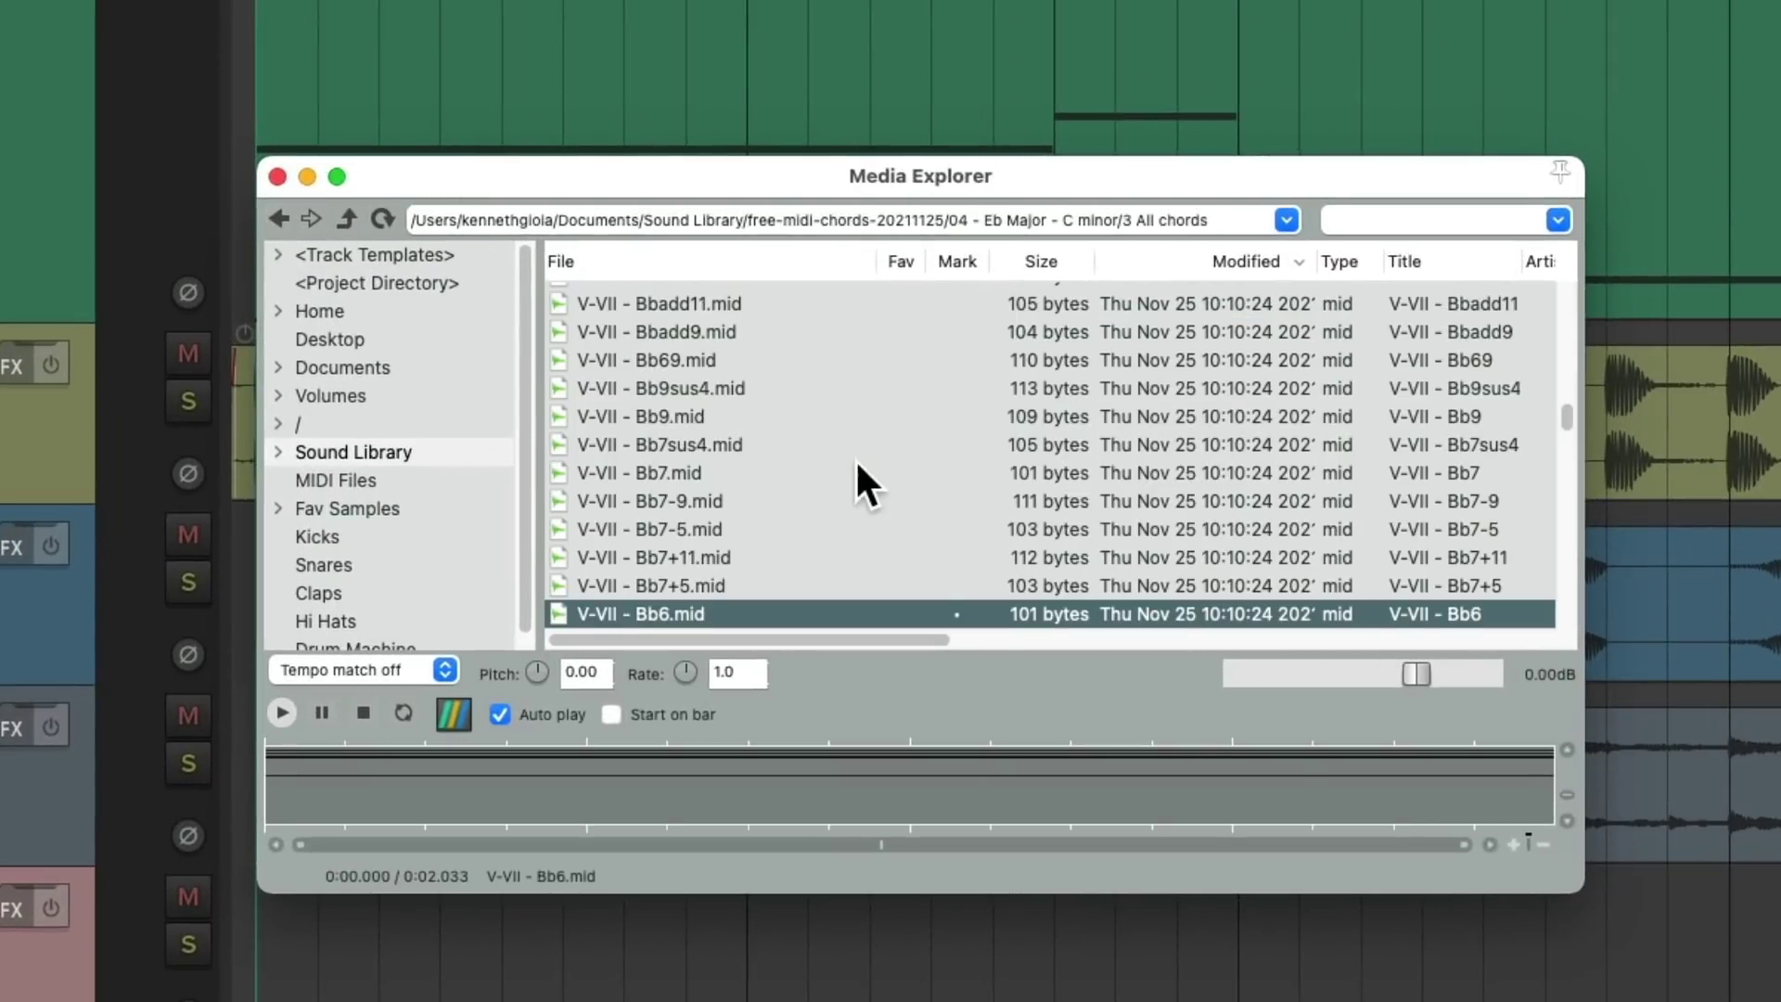
Step: Audition the IV-VI chord variations Ab2, Ab6 and Ab9 in the Media Explorer
scroll(870, 407, down, 8)
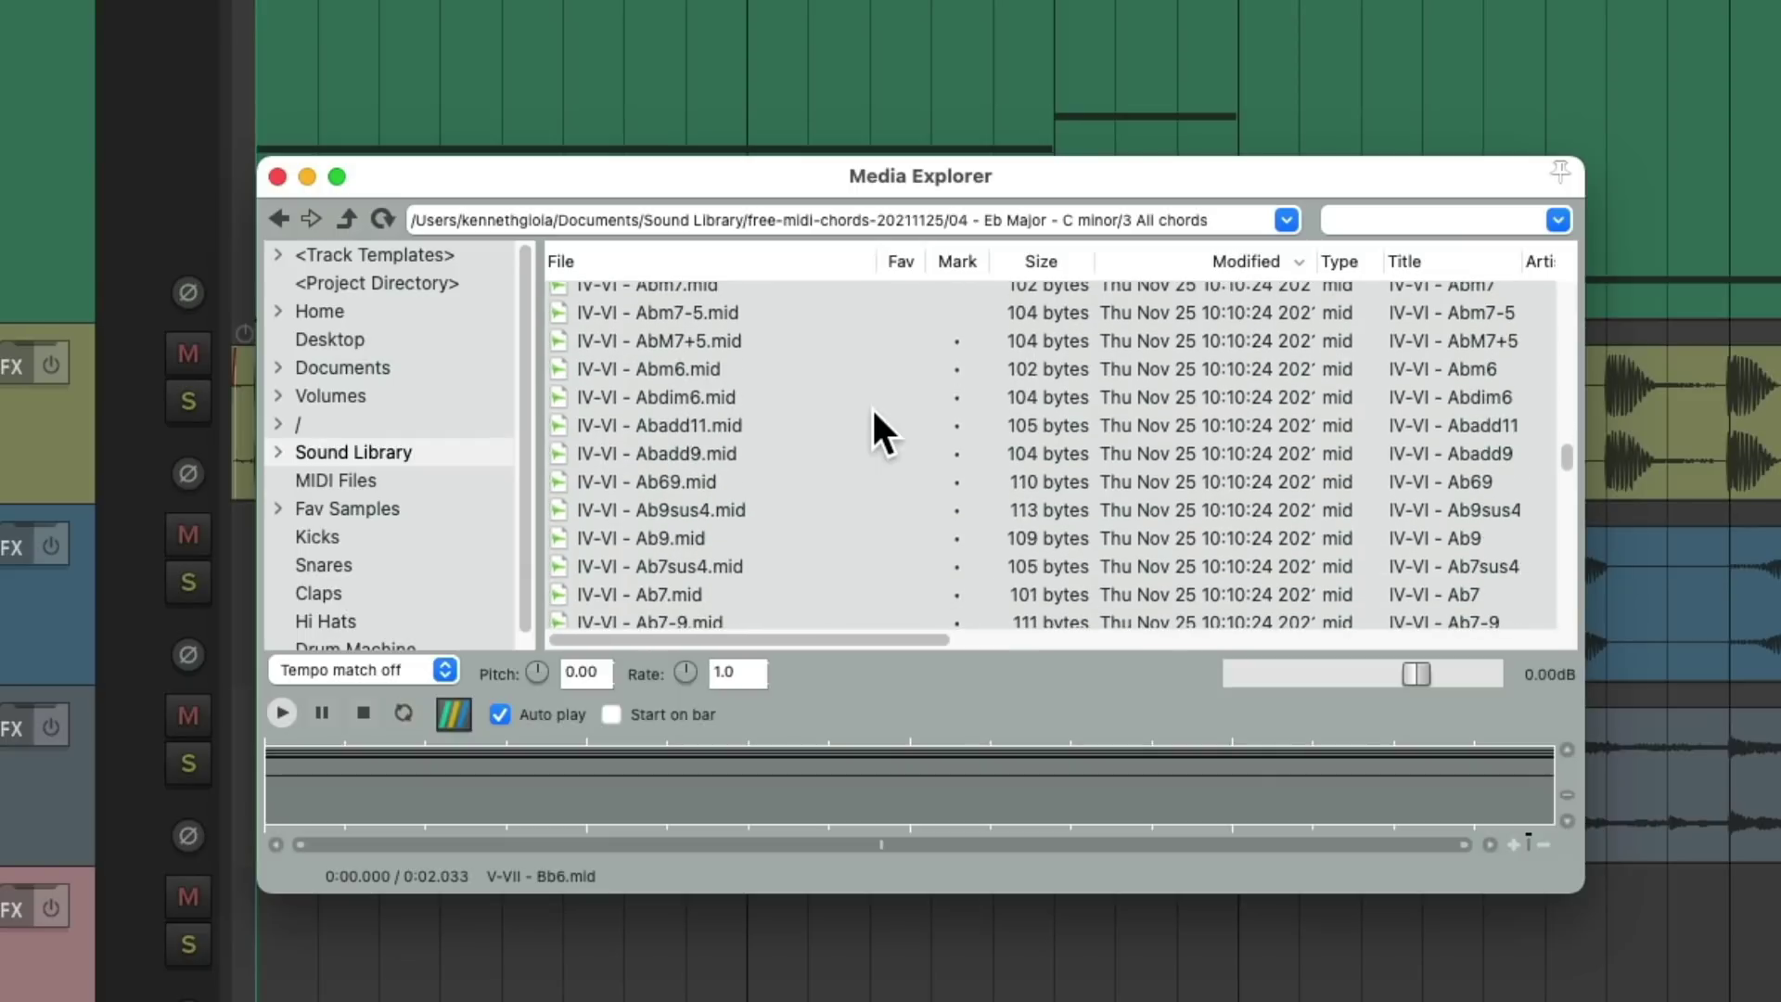
scroll(871, 406, down, 4)
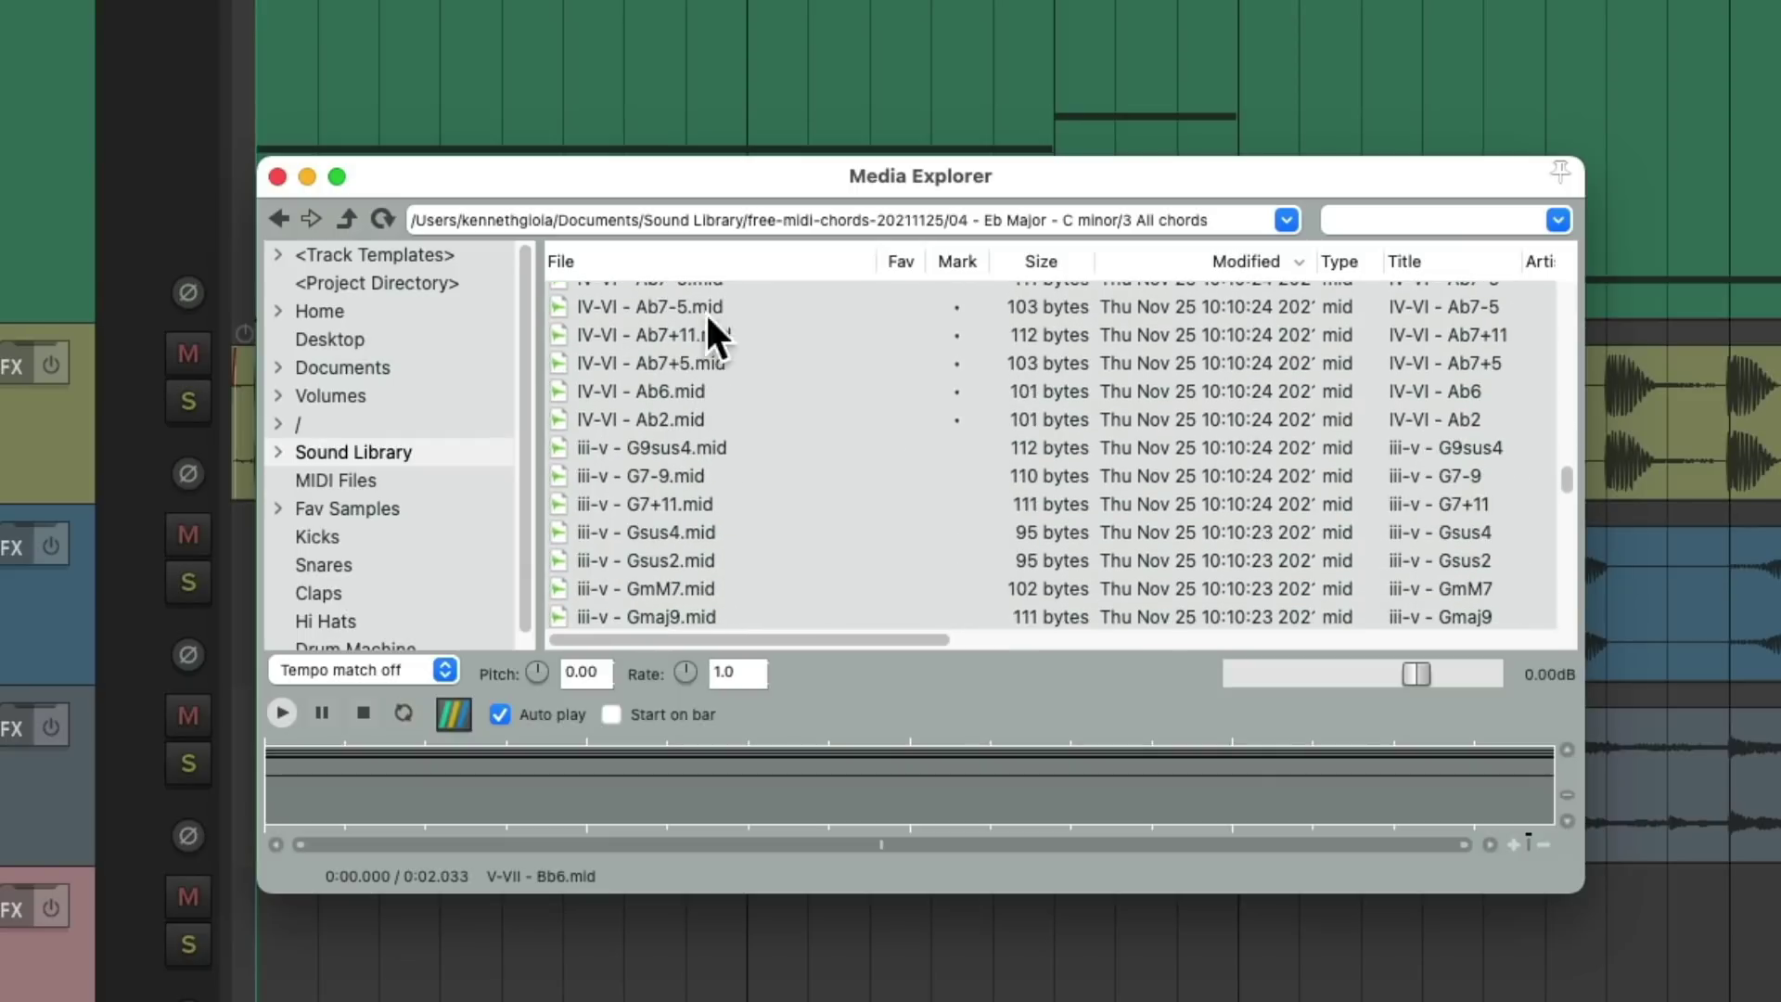
click(709, 414)
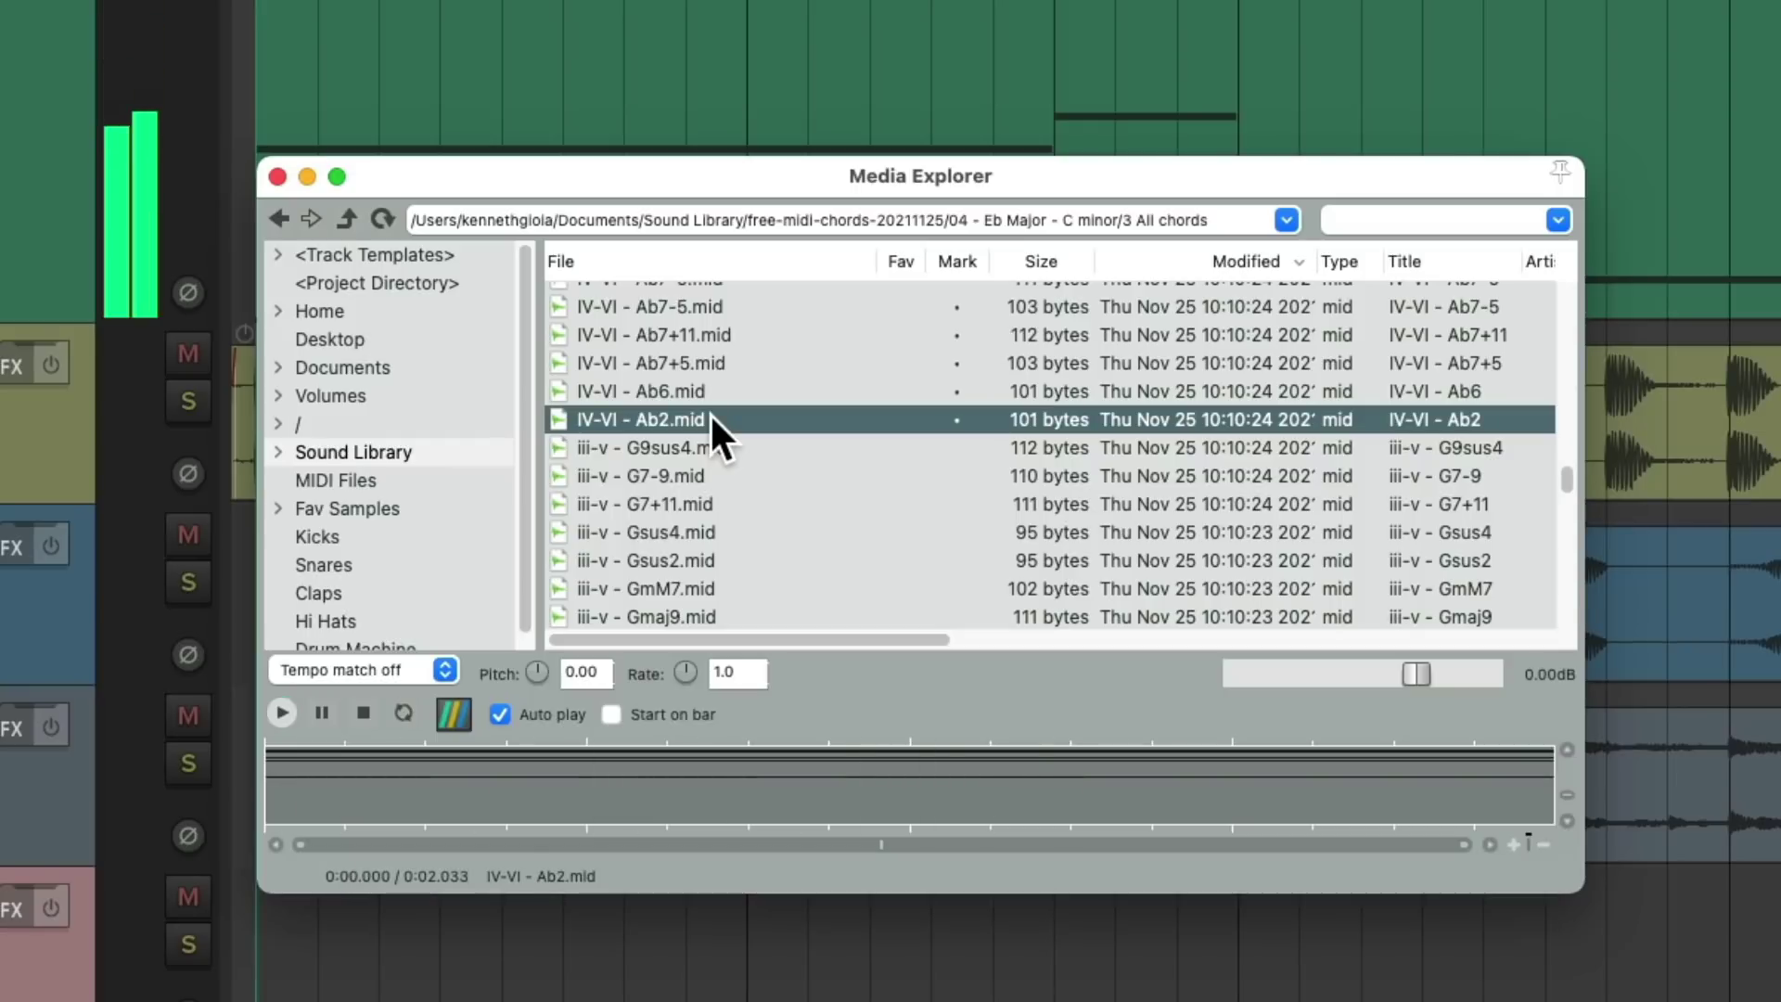
click(733, 390)
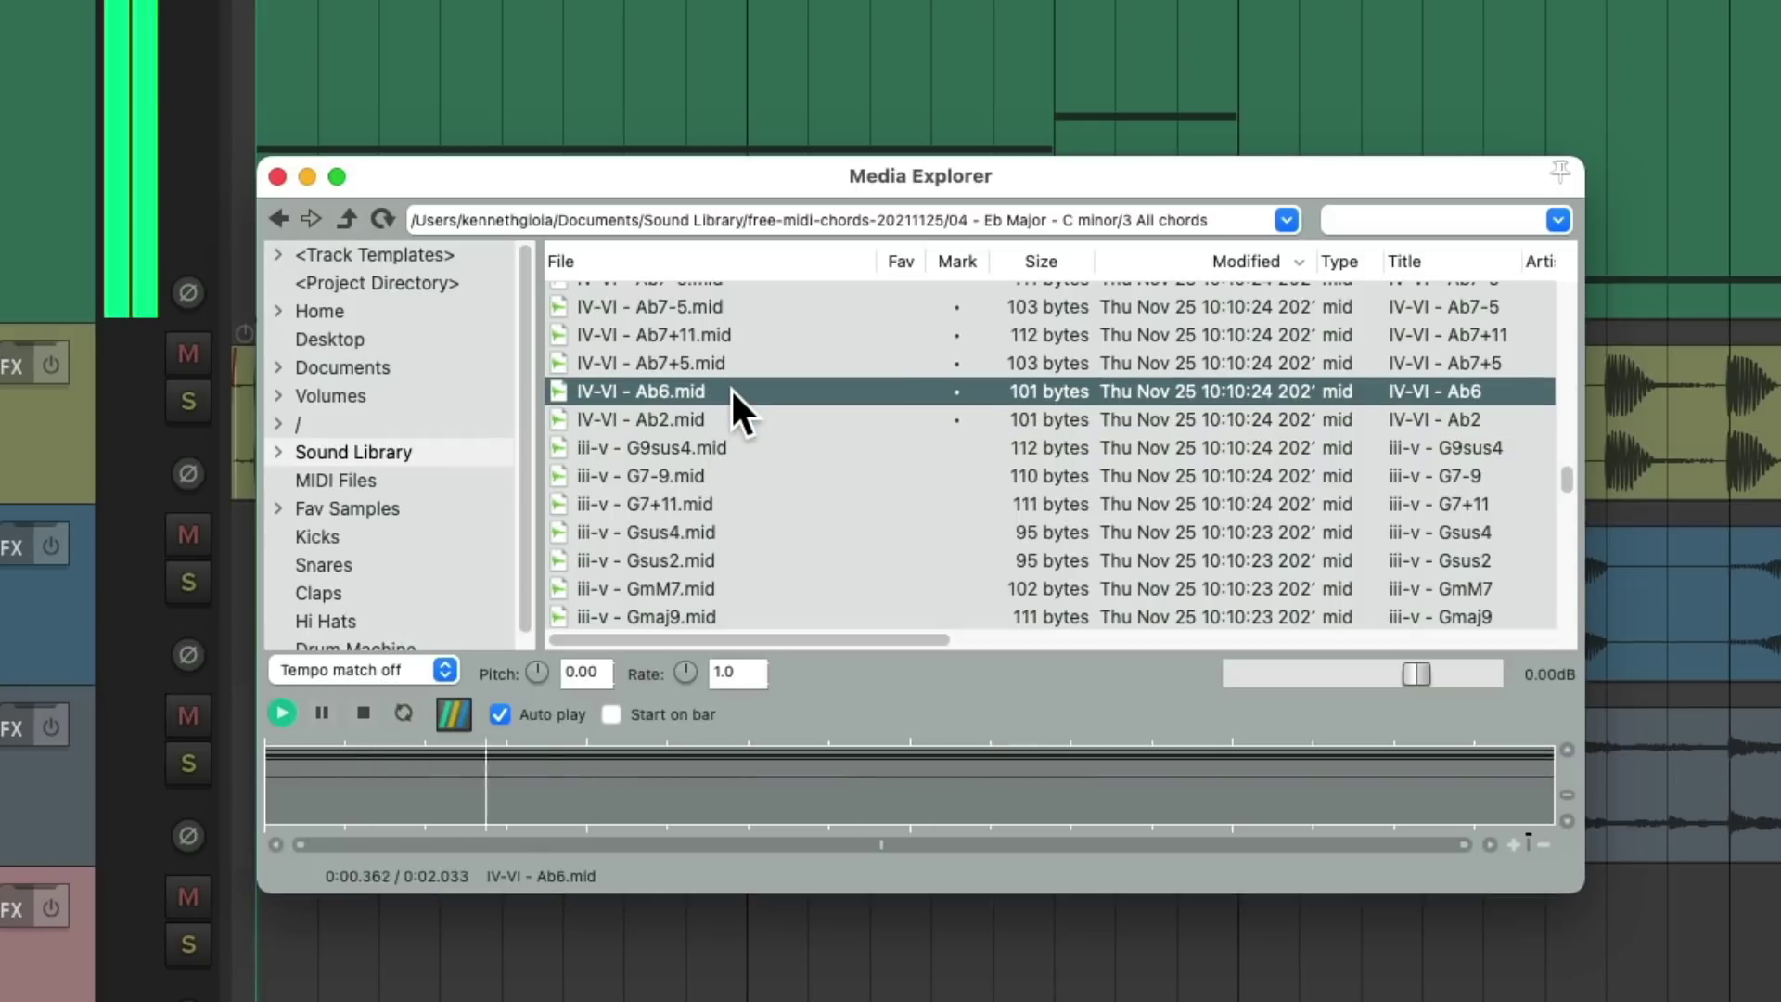
scroll(805, 470, up, 3)
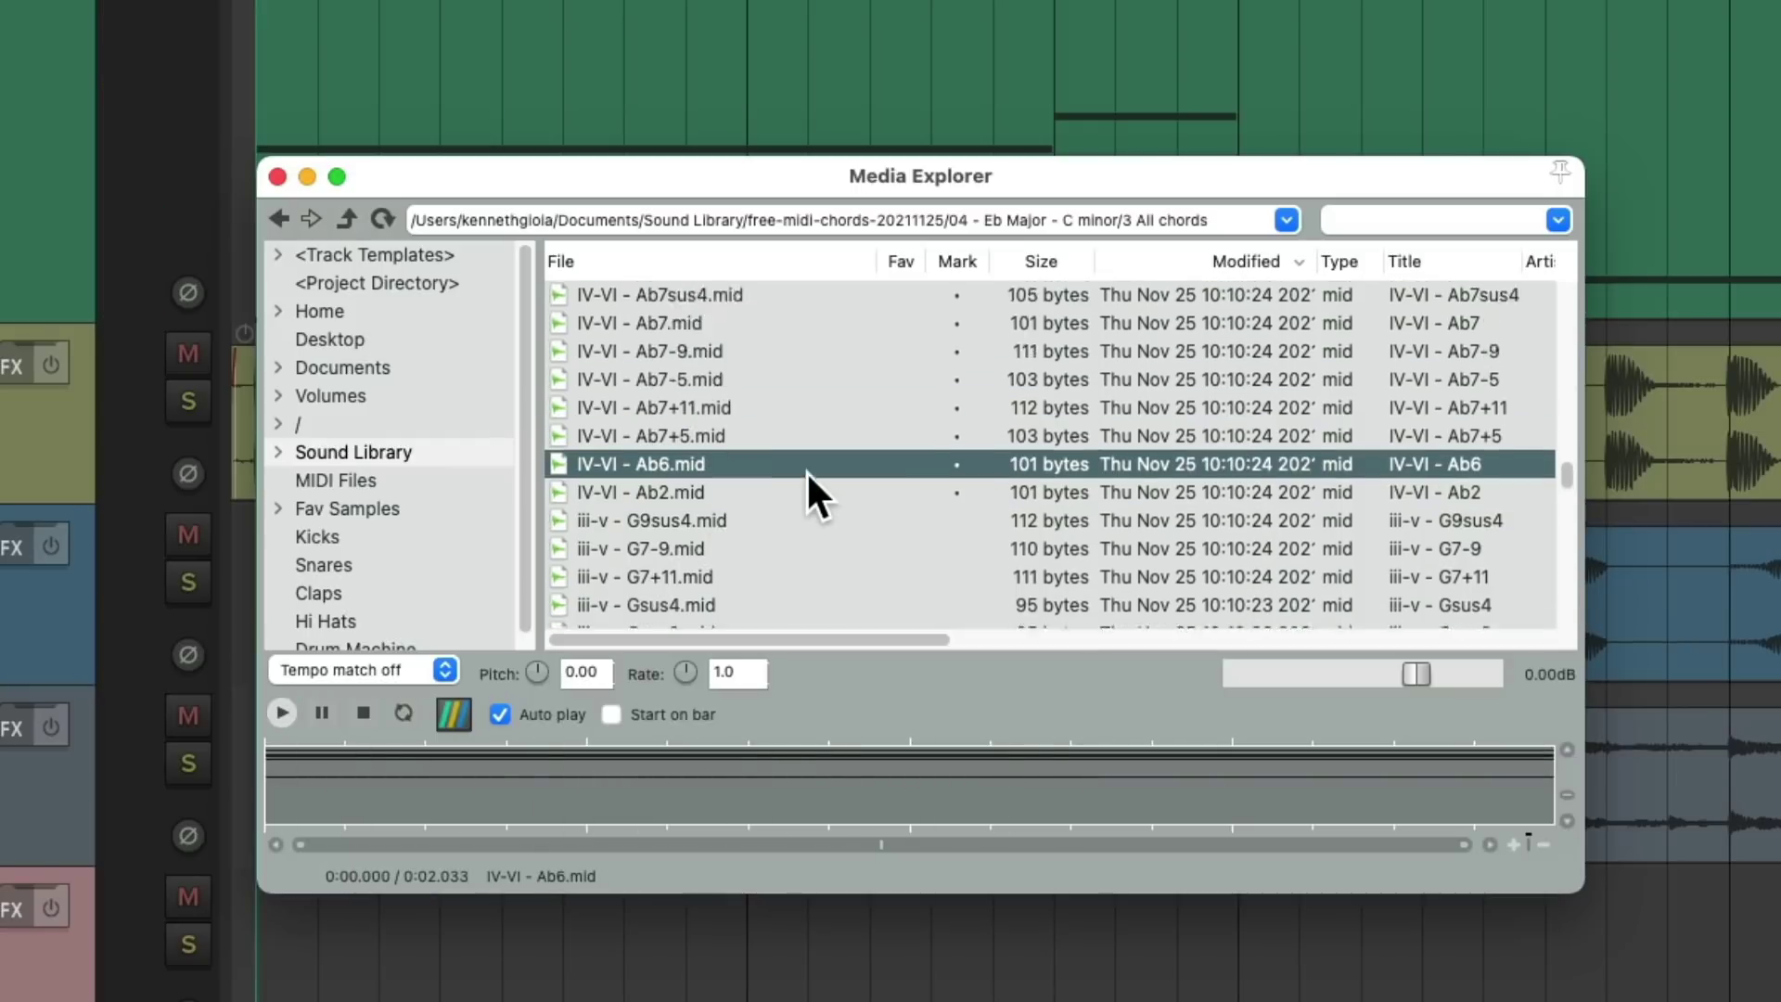
click(758, 371)
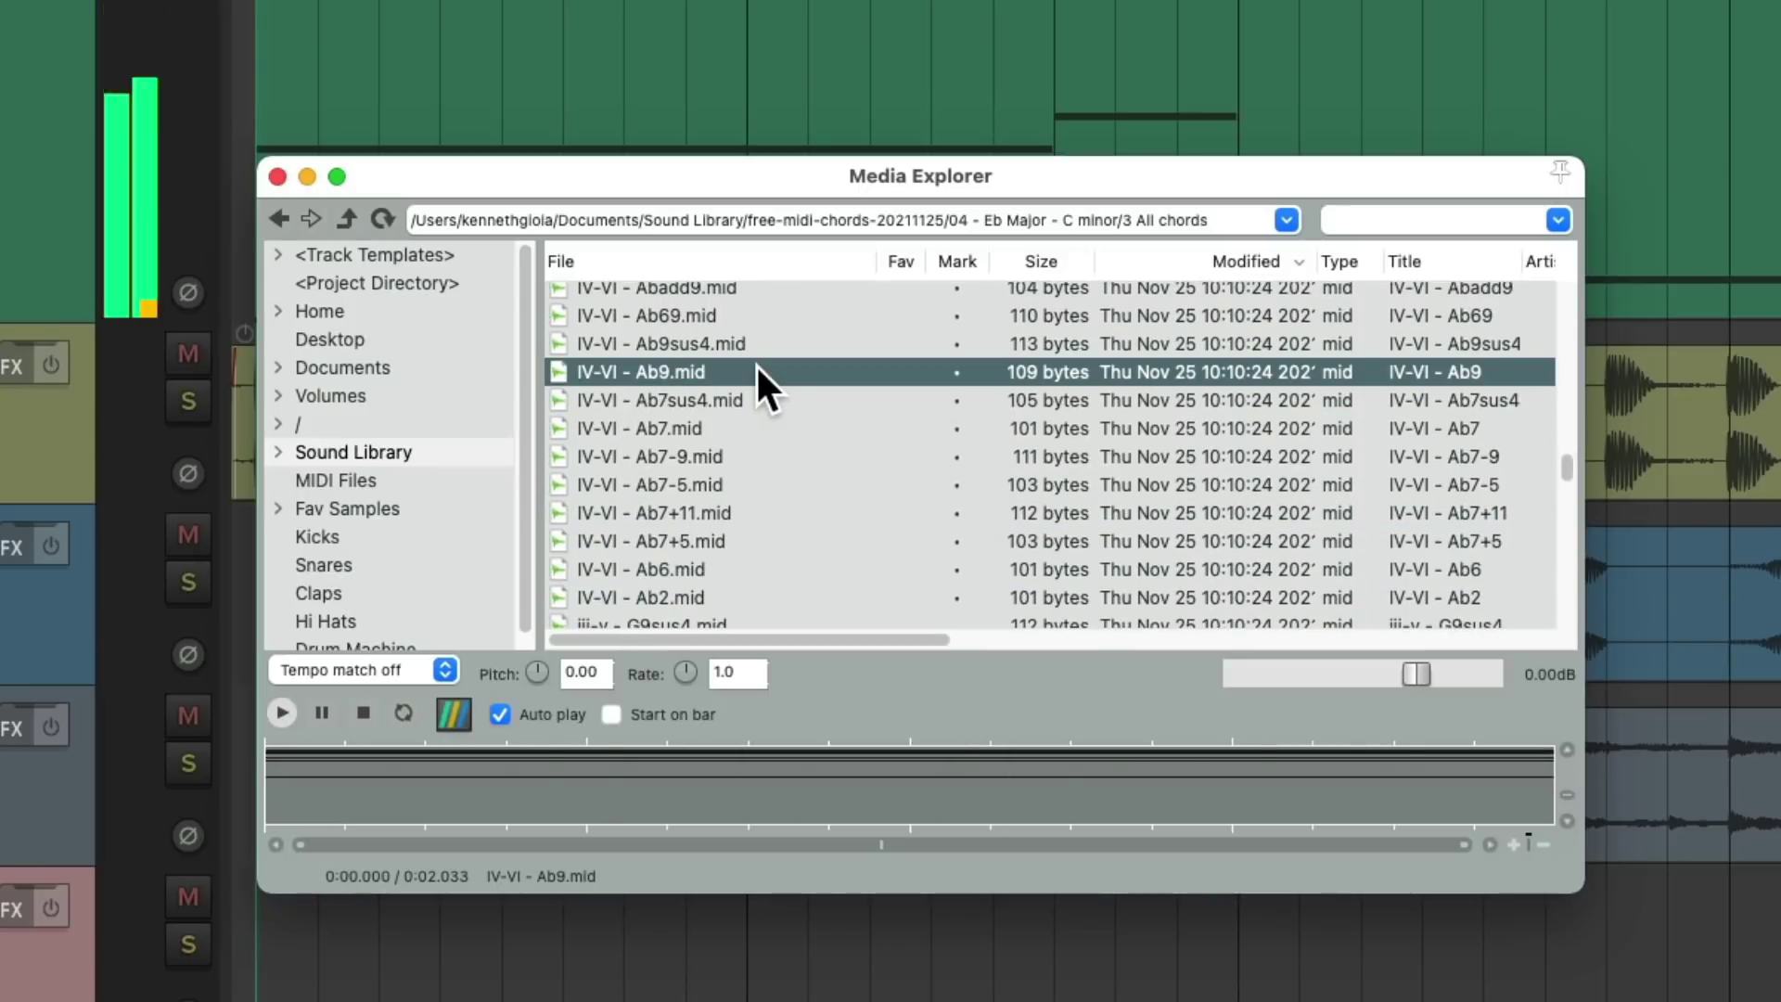
Step: Replace the Ab chord item's source with IV-VI - Ab7.mid, with the source stretched to fit the item, and play it
drag(666, 422, 542, 0)
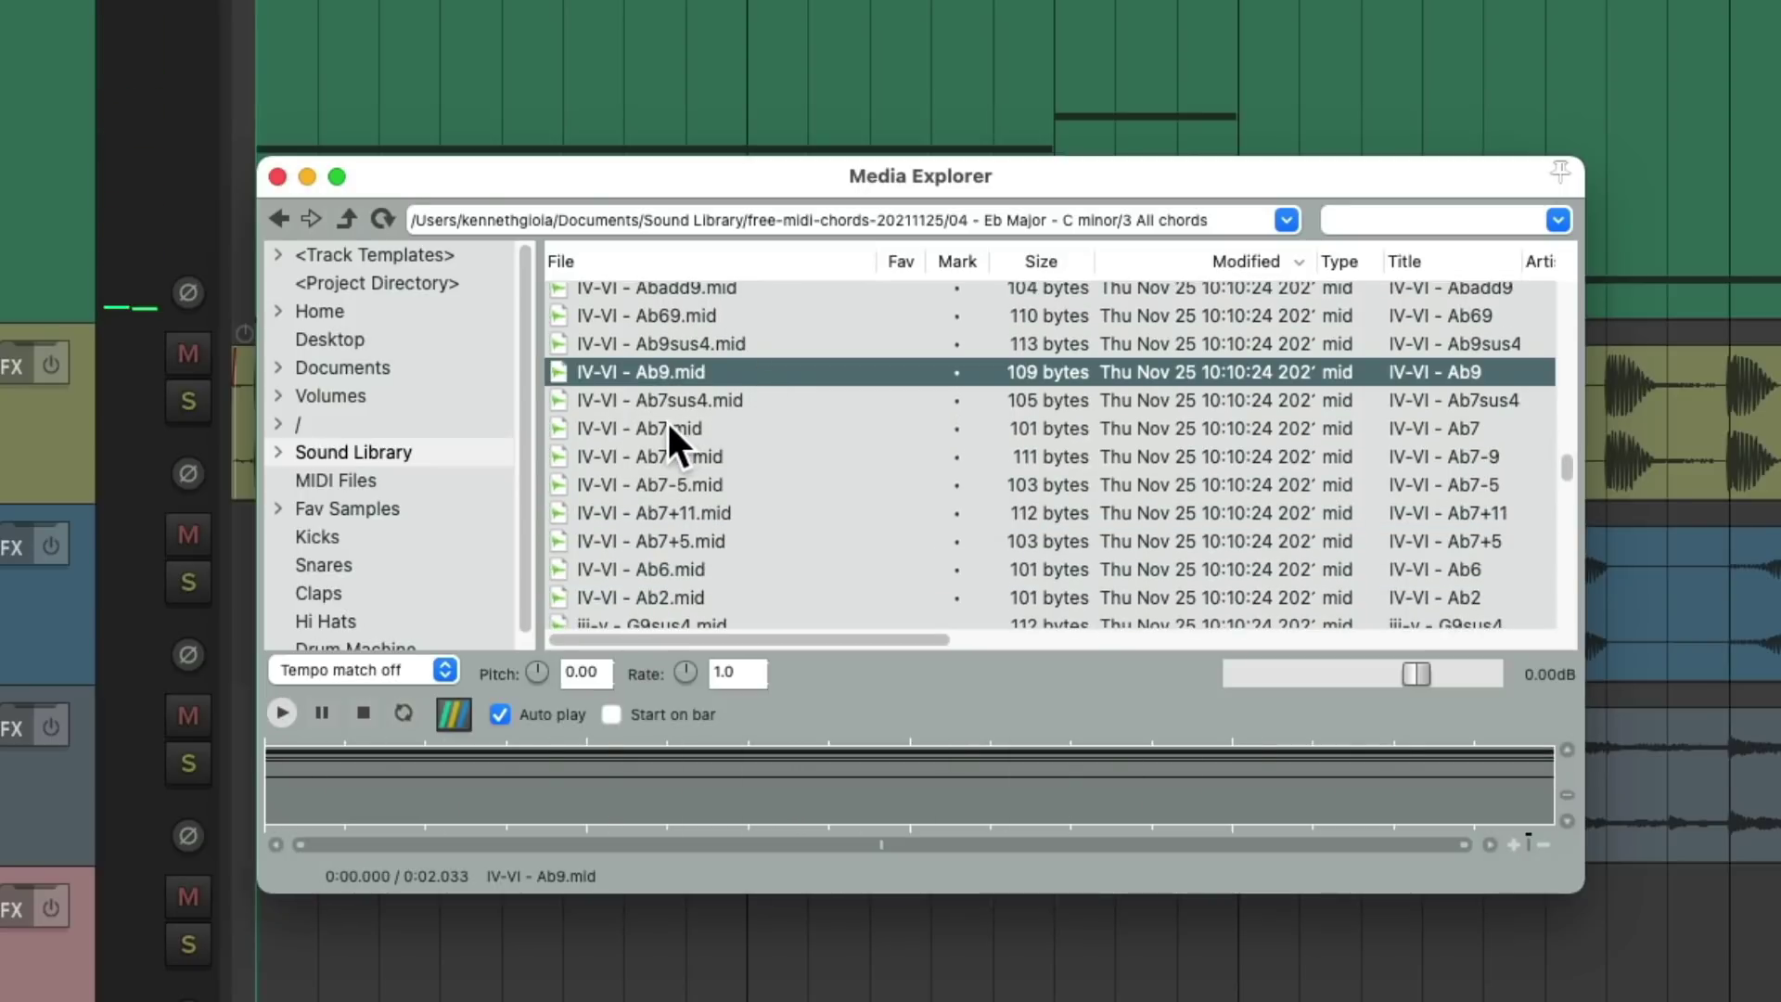
drag(635, 133, 427, 163)
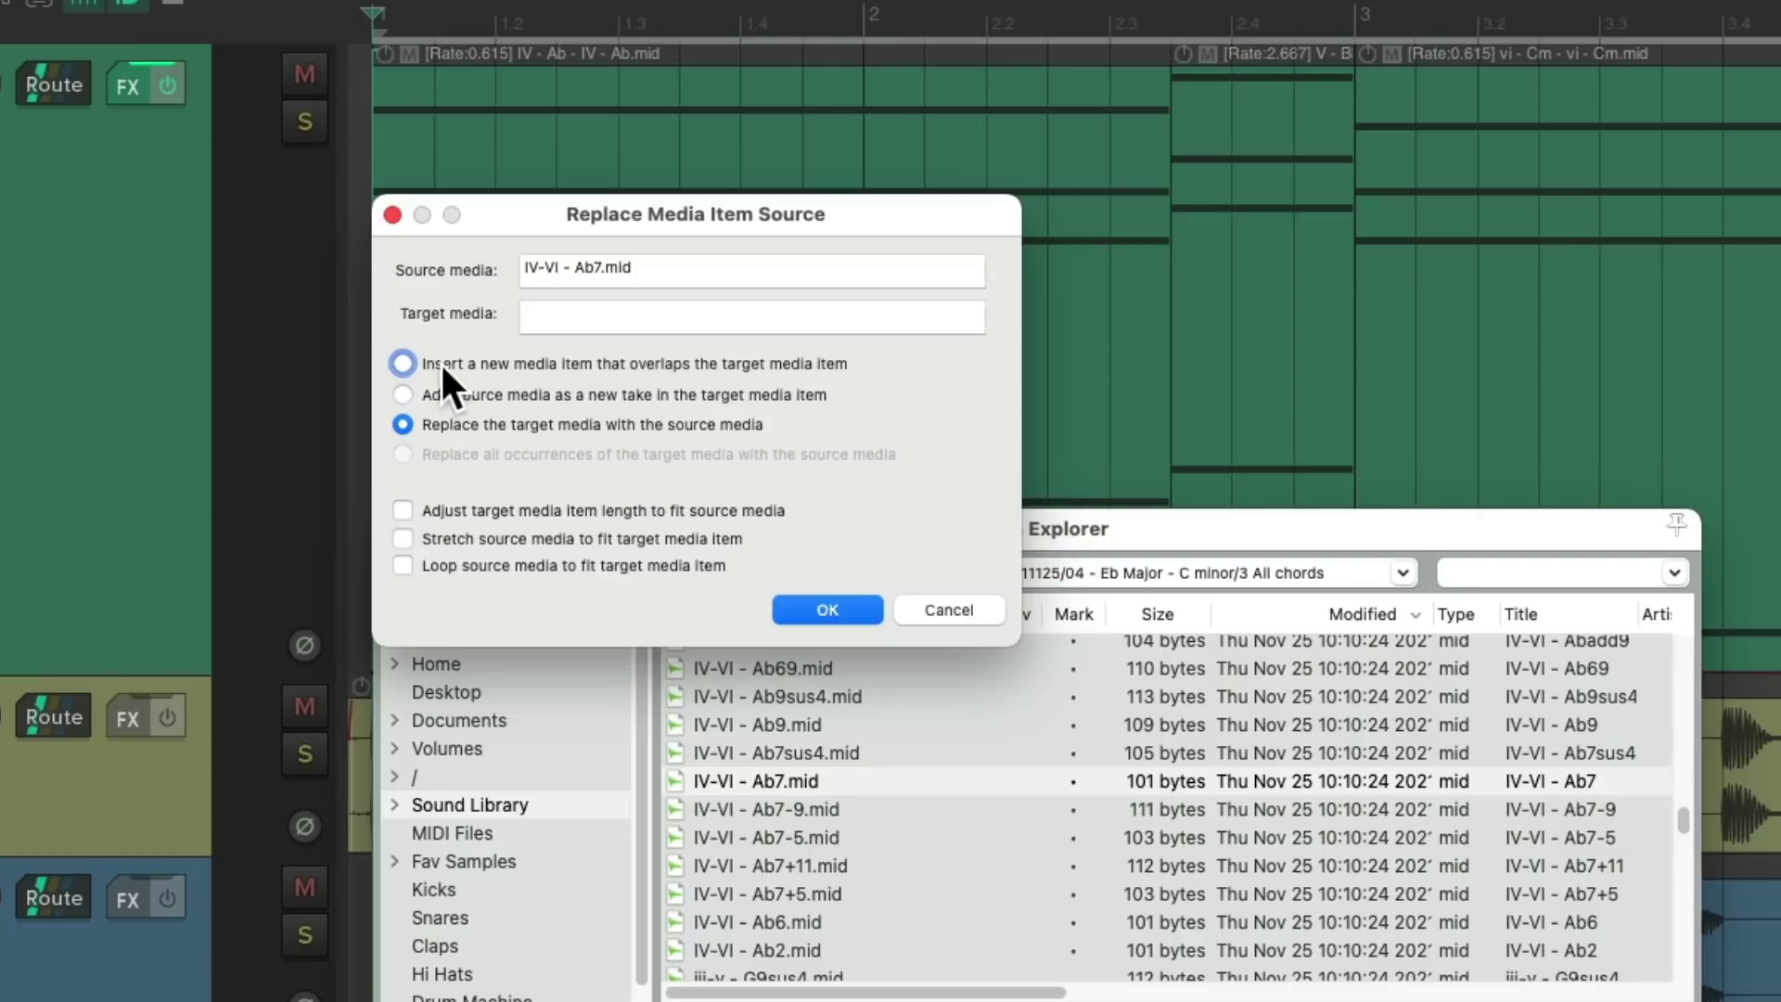
click(405, 363)
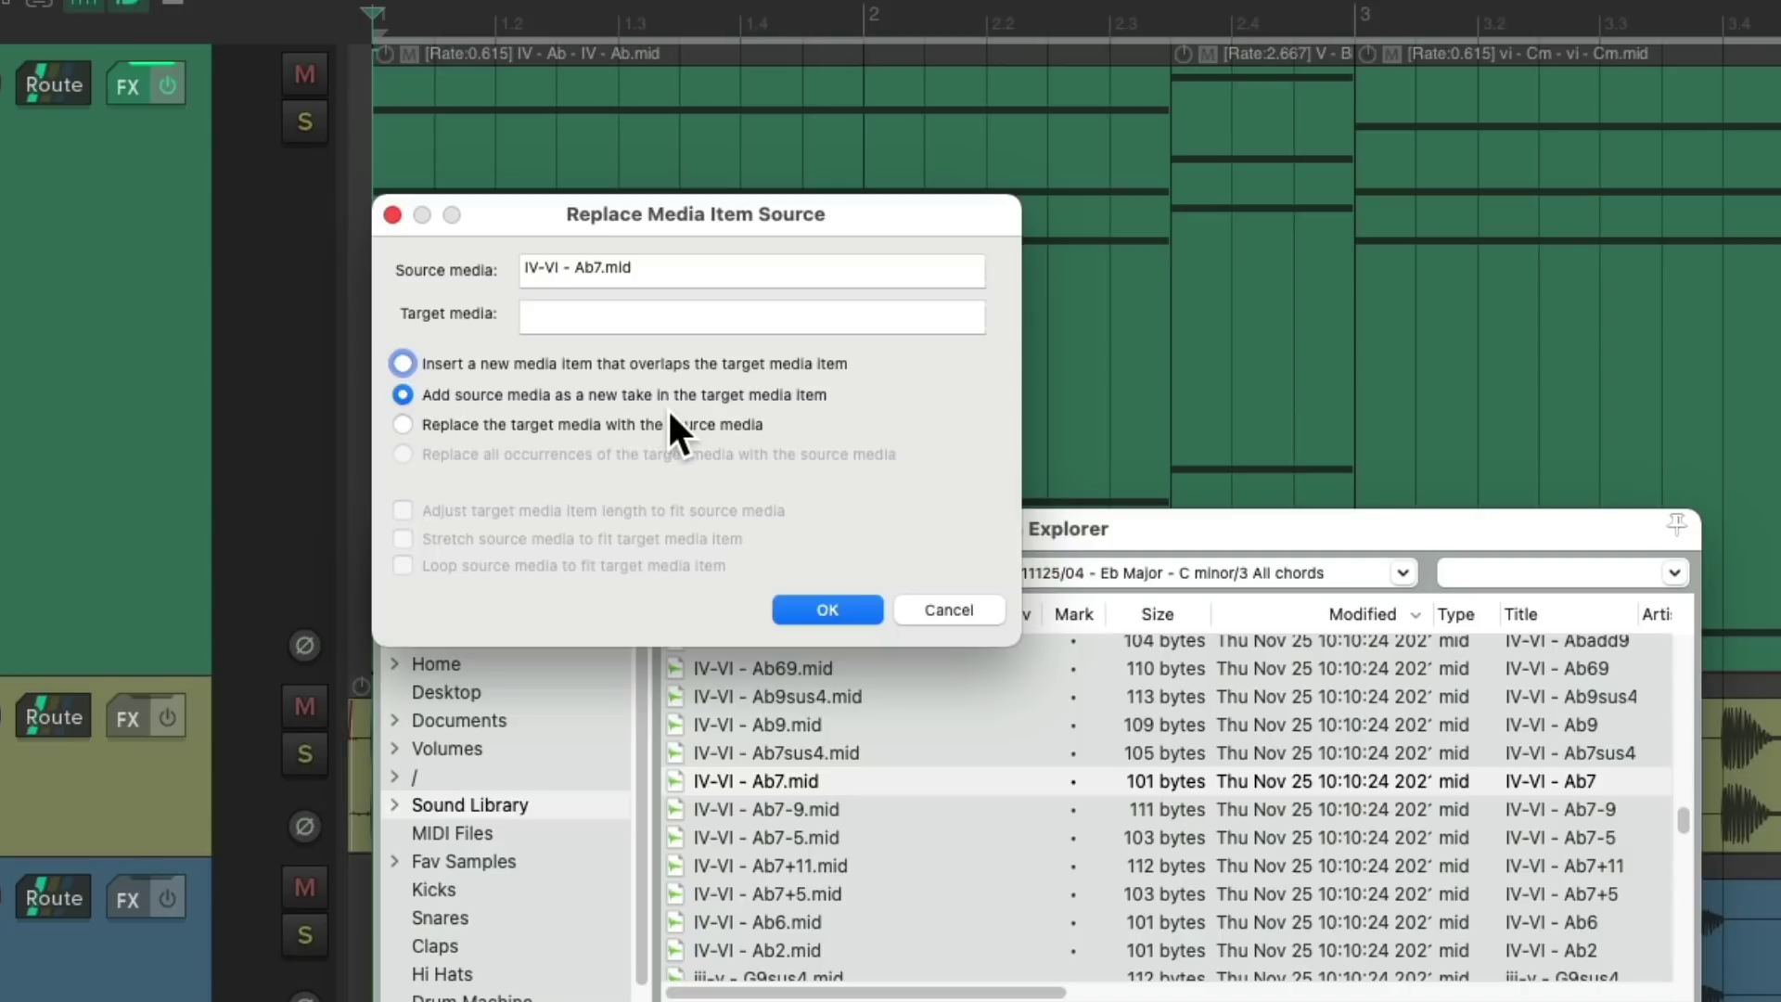
click(398, 424)
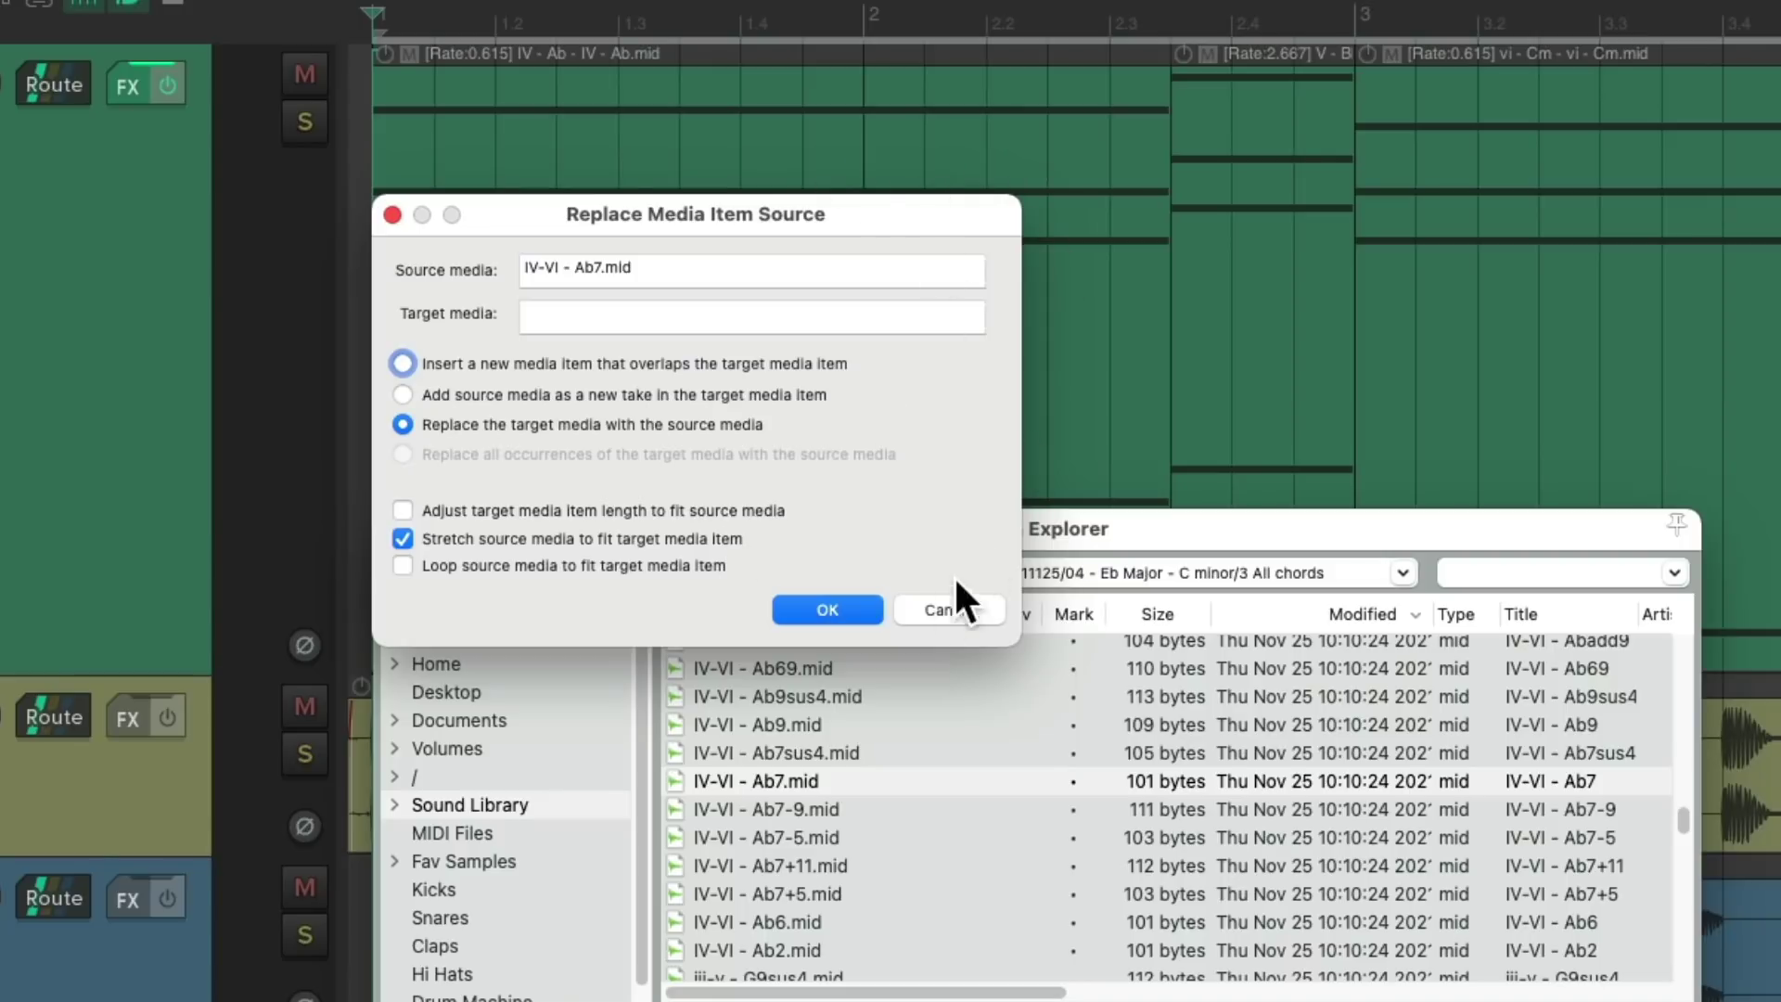
click(846, 612)
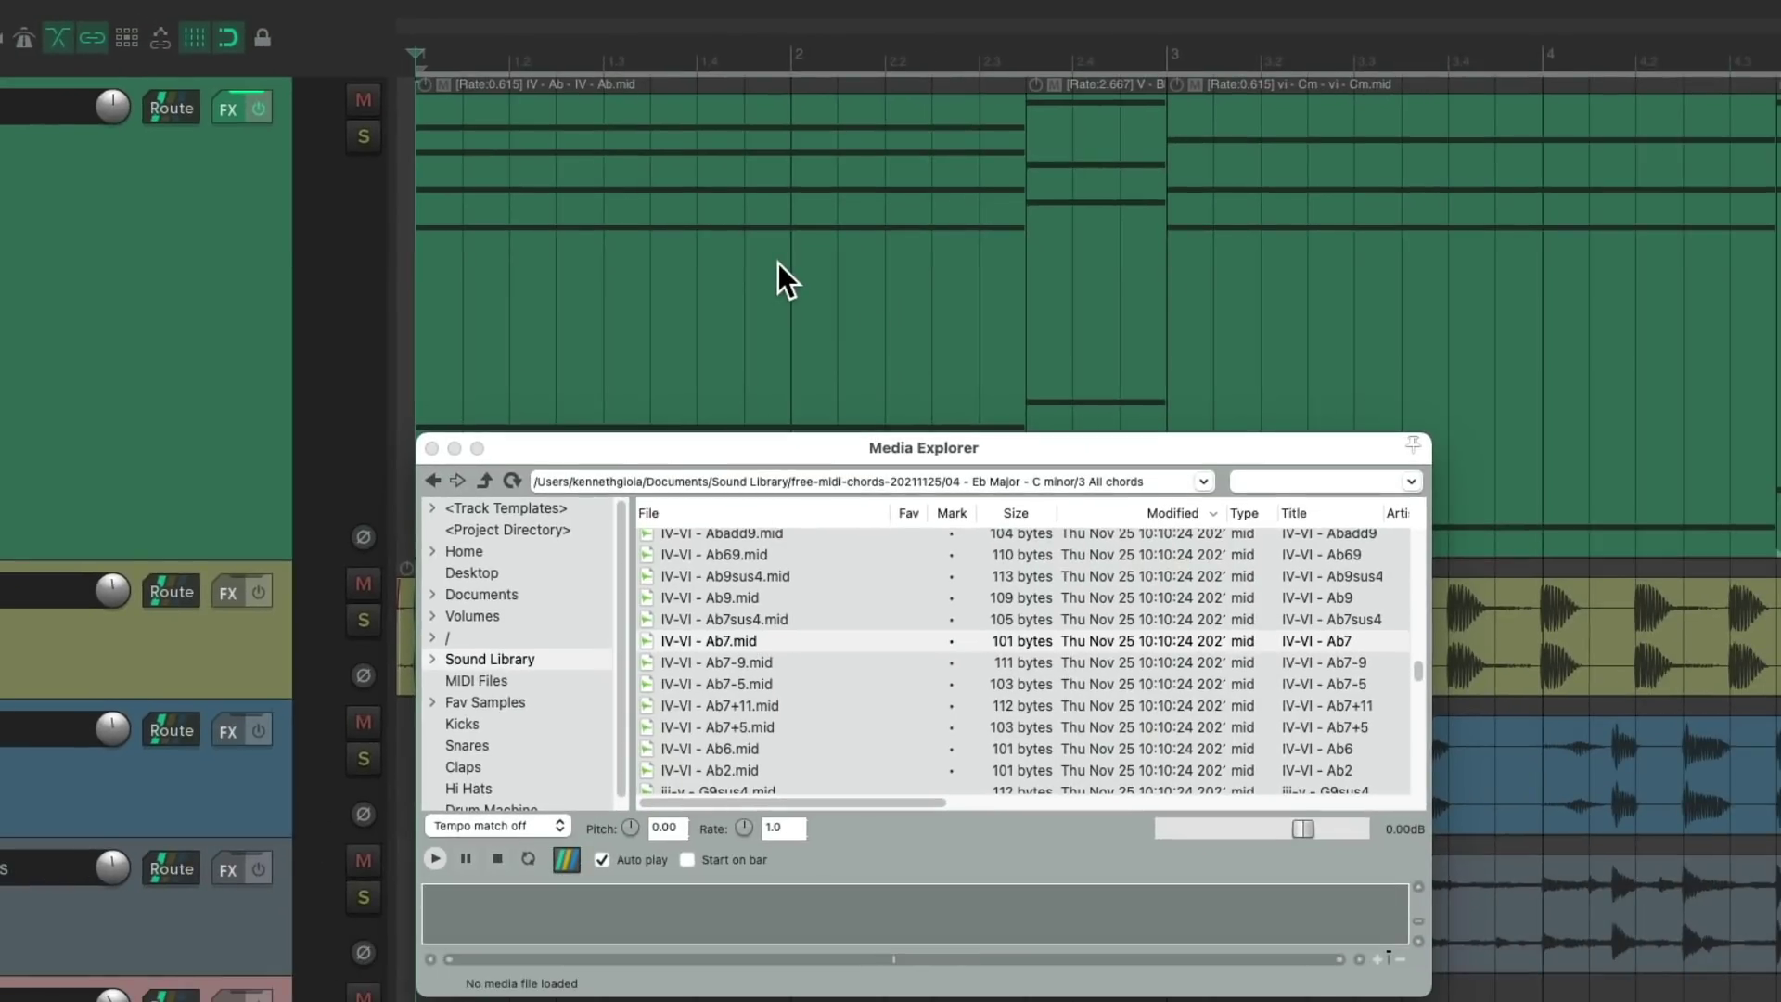
key(space)
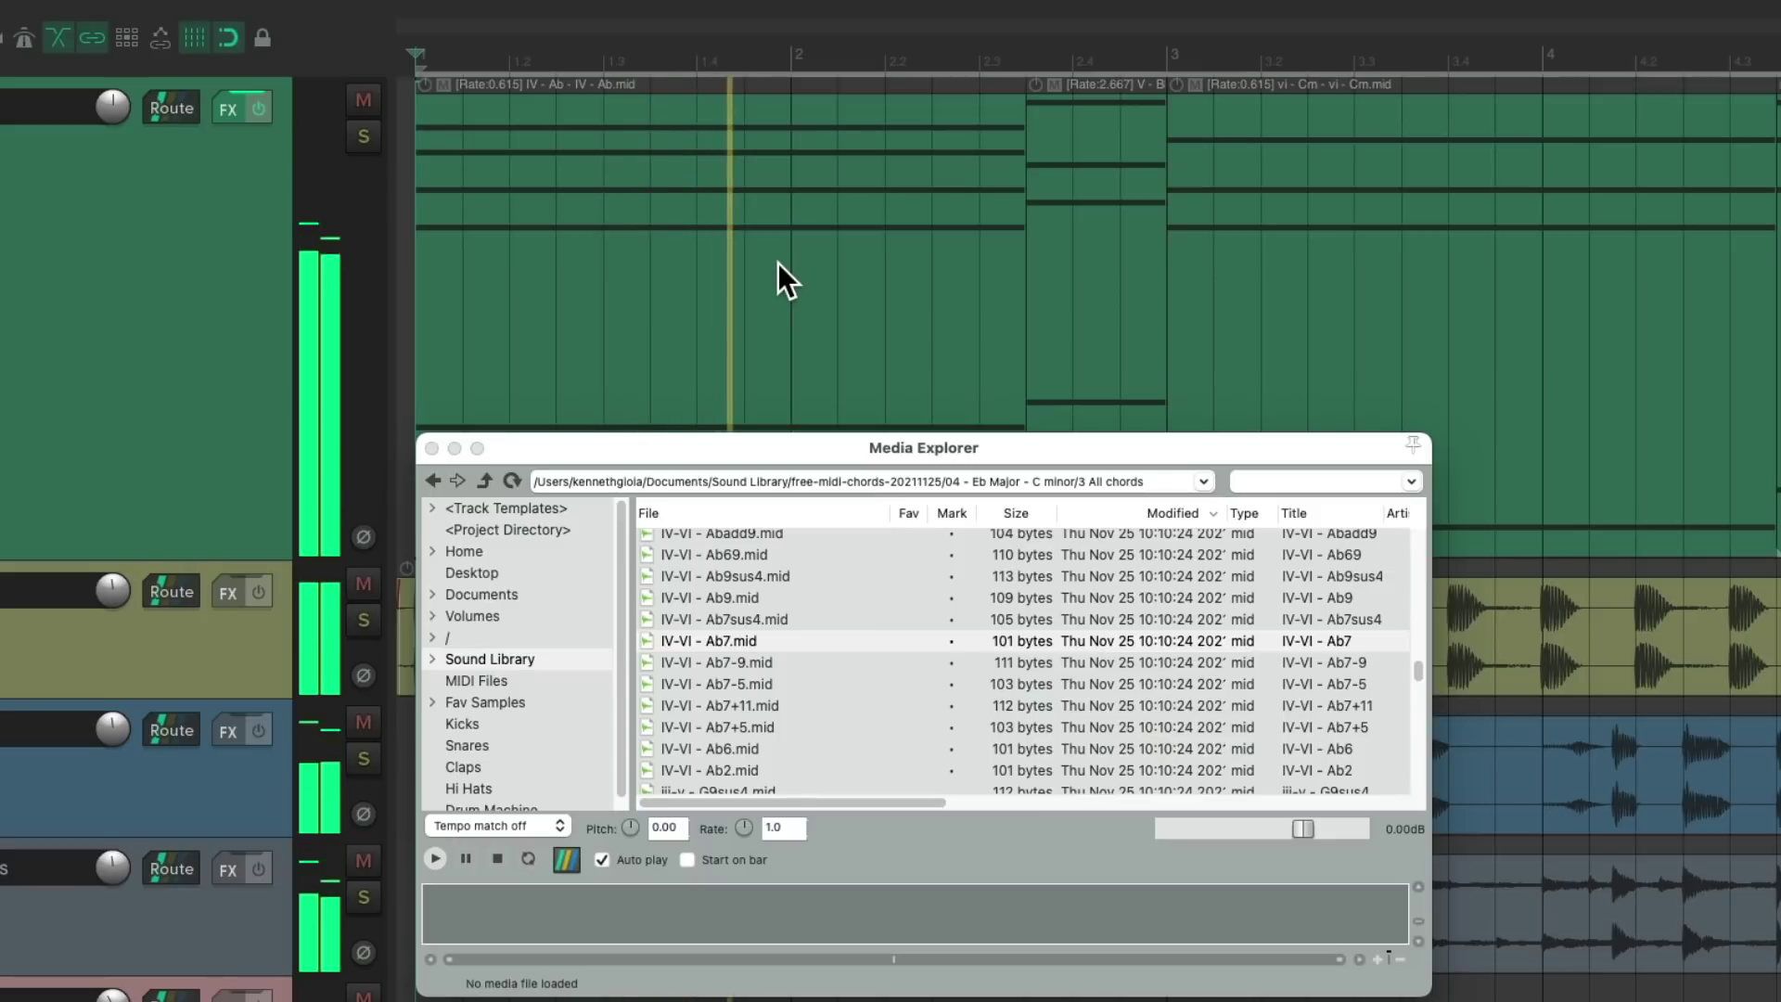
key(space)
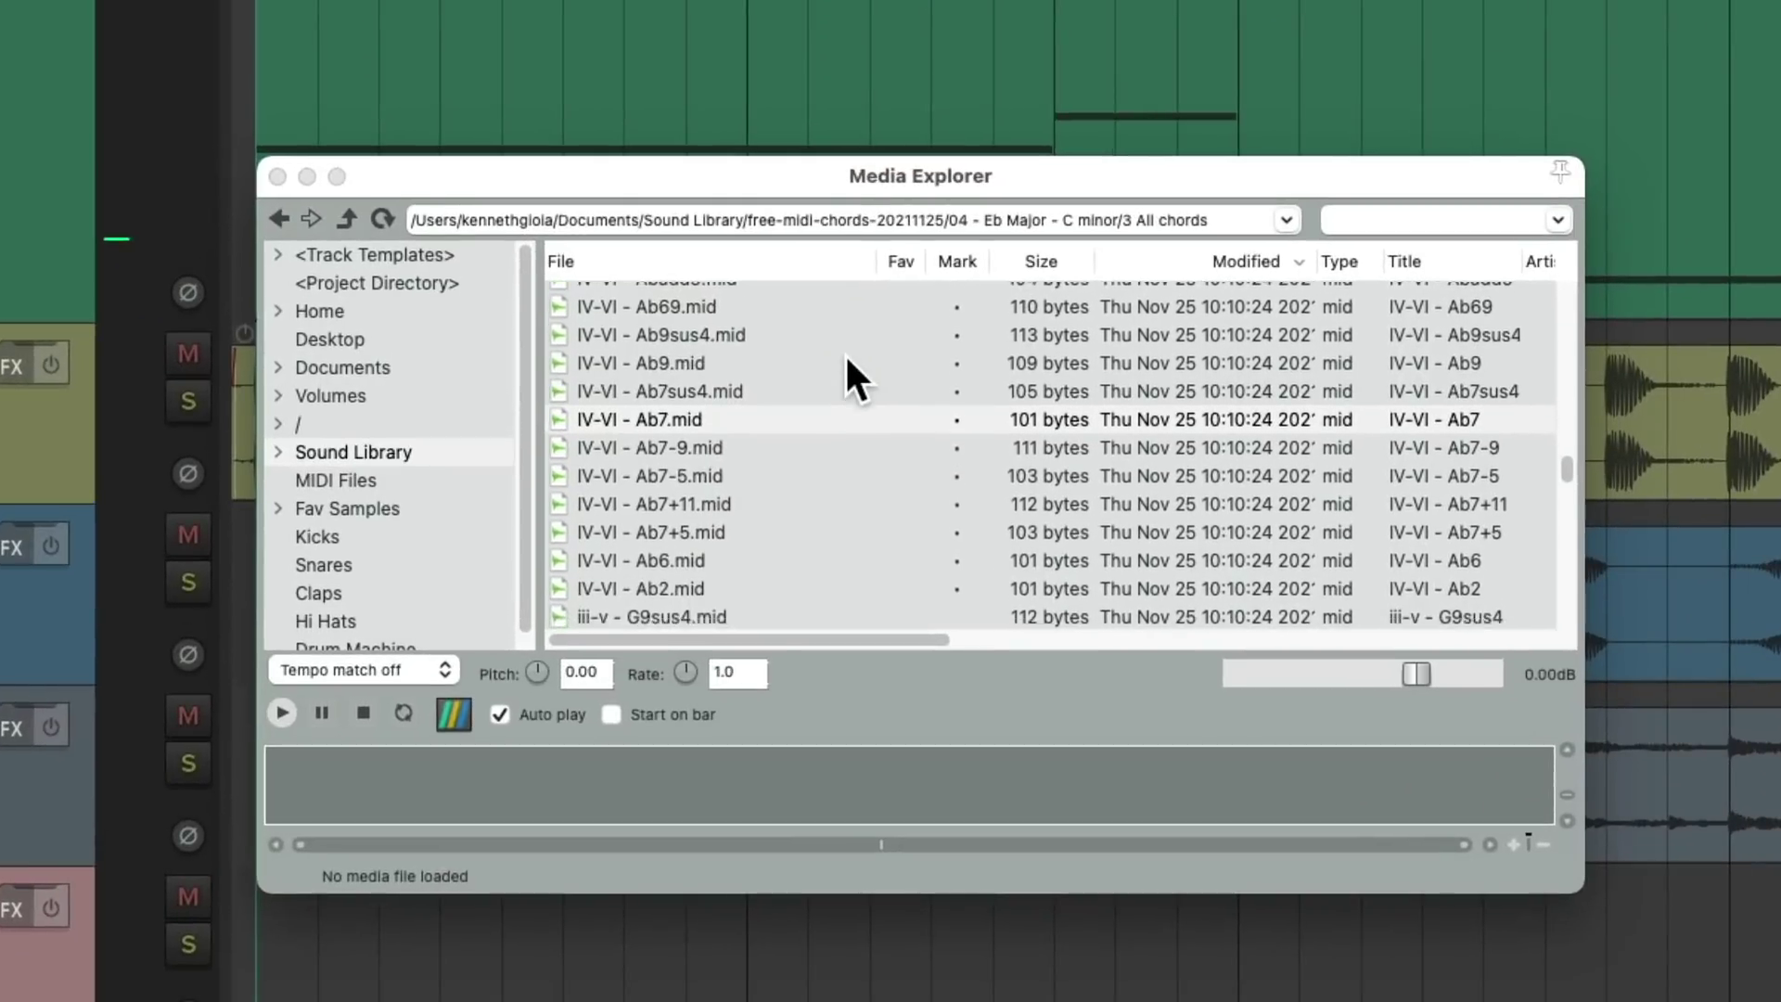
Step: Replace the first chord item's source with IV-VI - Ab6.mid, stretched to fit, and play it with the backing tracks
scroll(865, 583, down, 3)
drag(725, 345, 256, 0)
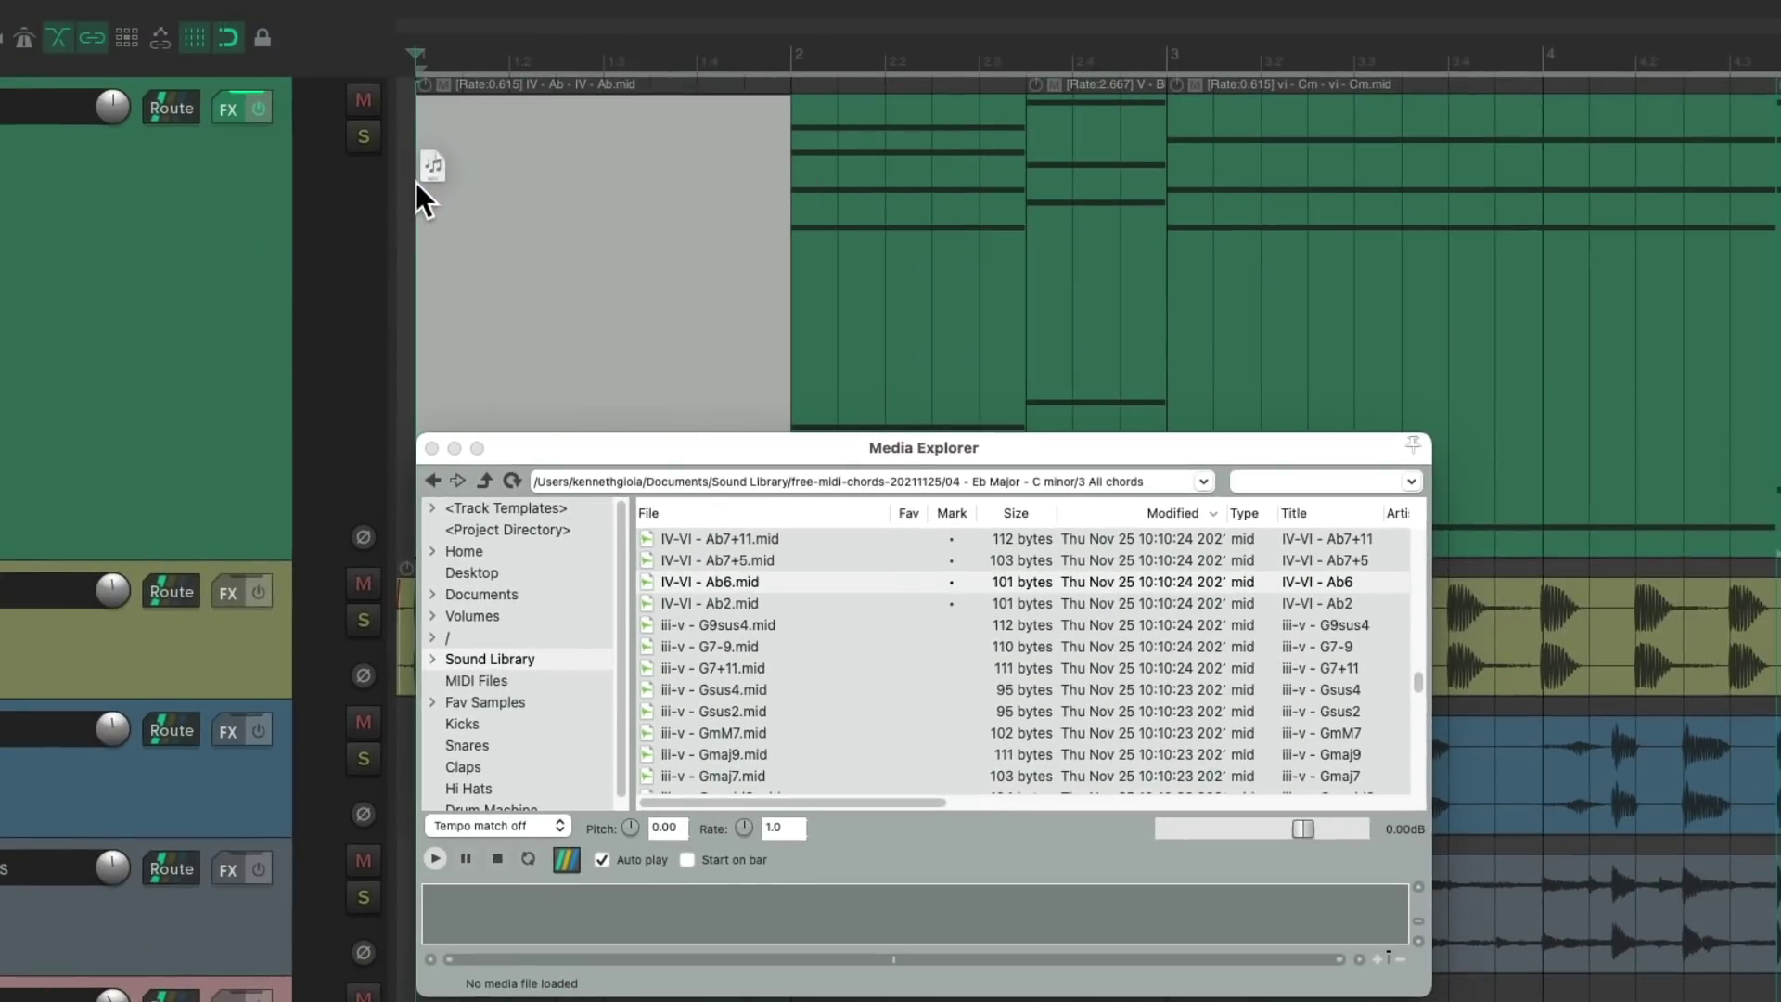
drag(415, 181, 417, 185)
click(762, 509)
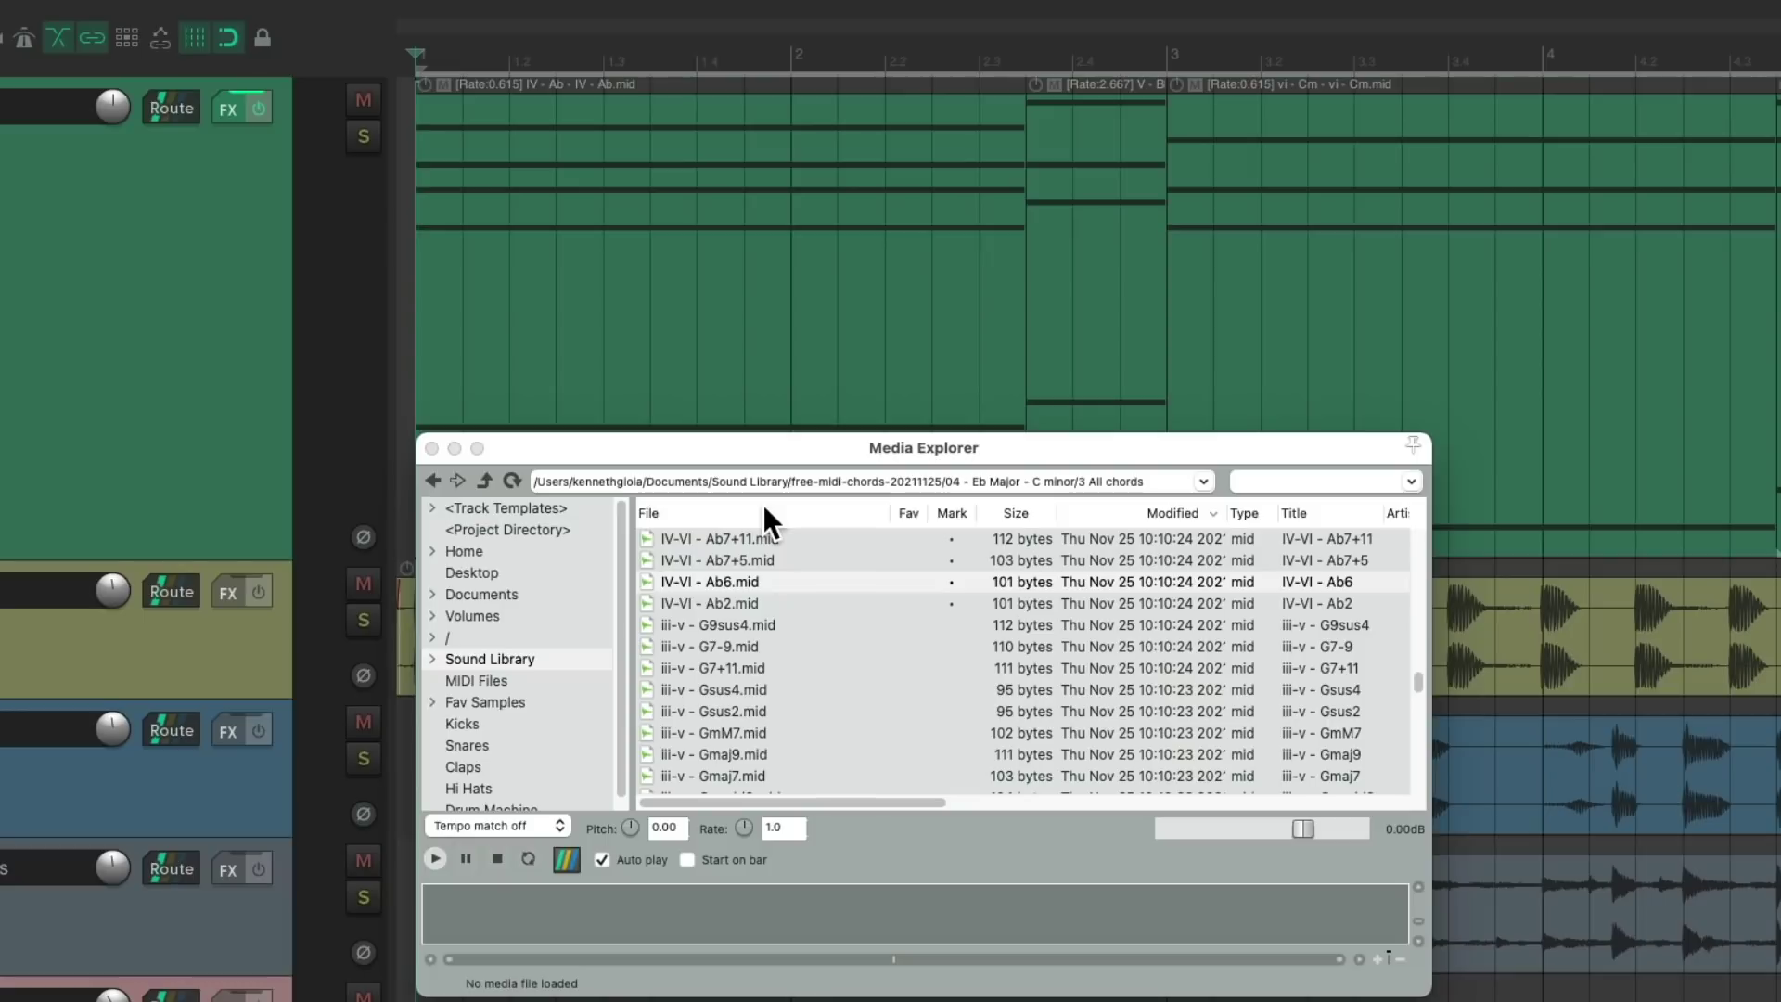
key(space)
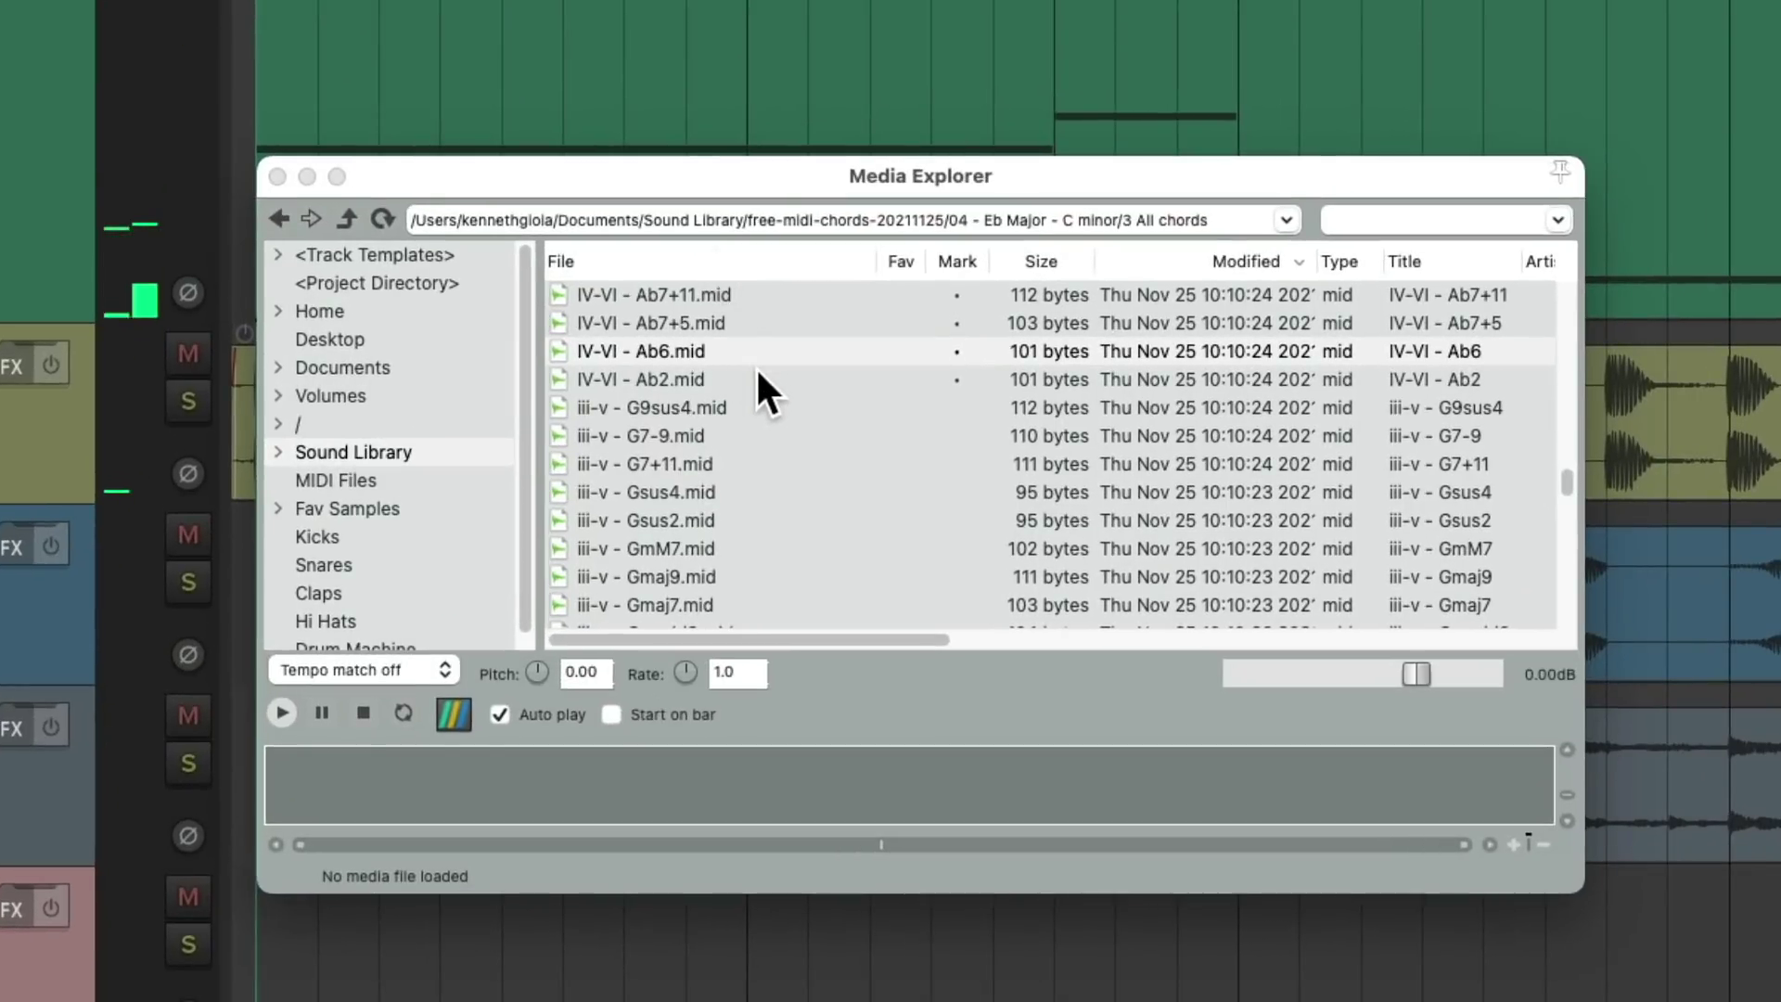
Step: Replace the first chord item's source with IV-VI - Ab2.mid, stretched to fit, and play it into the Bb chord
click(757, 371)
drag(756, 368, 416, 219)
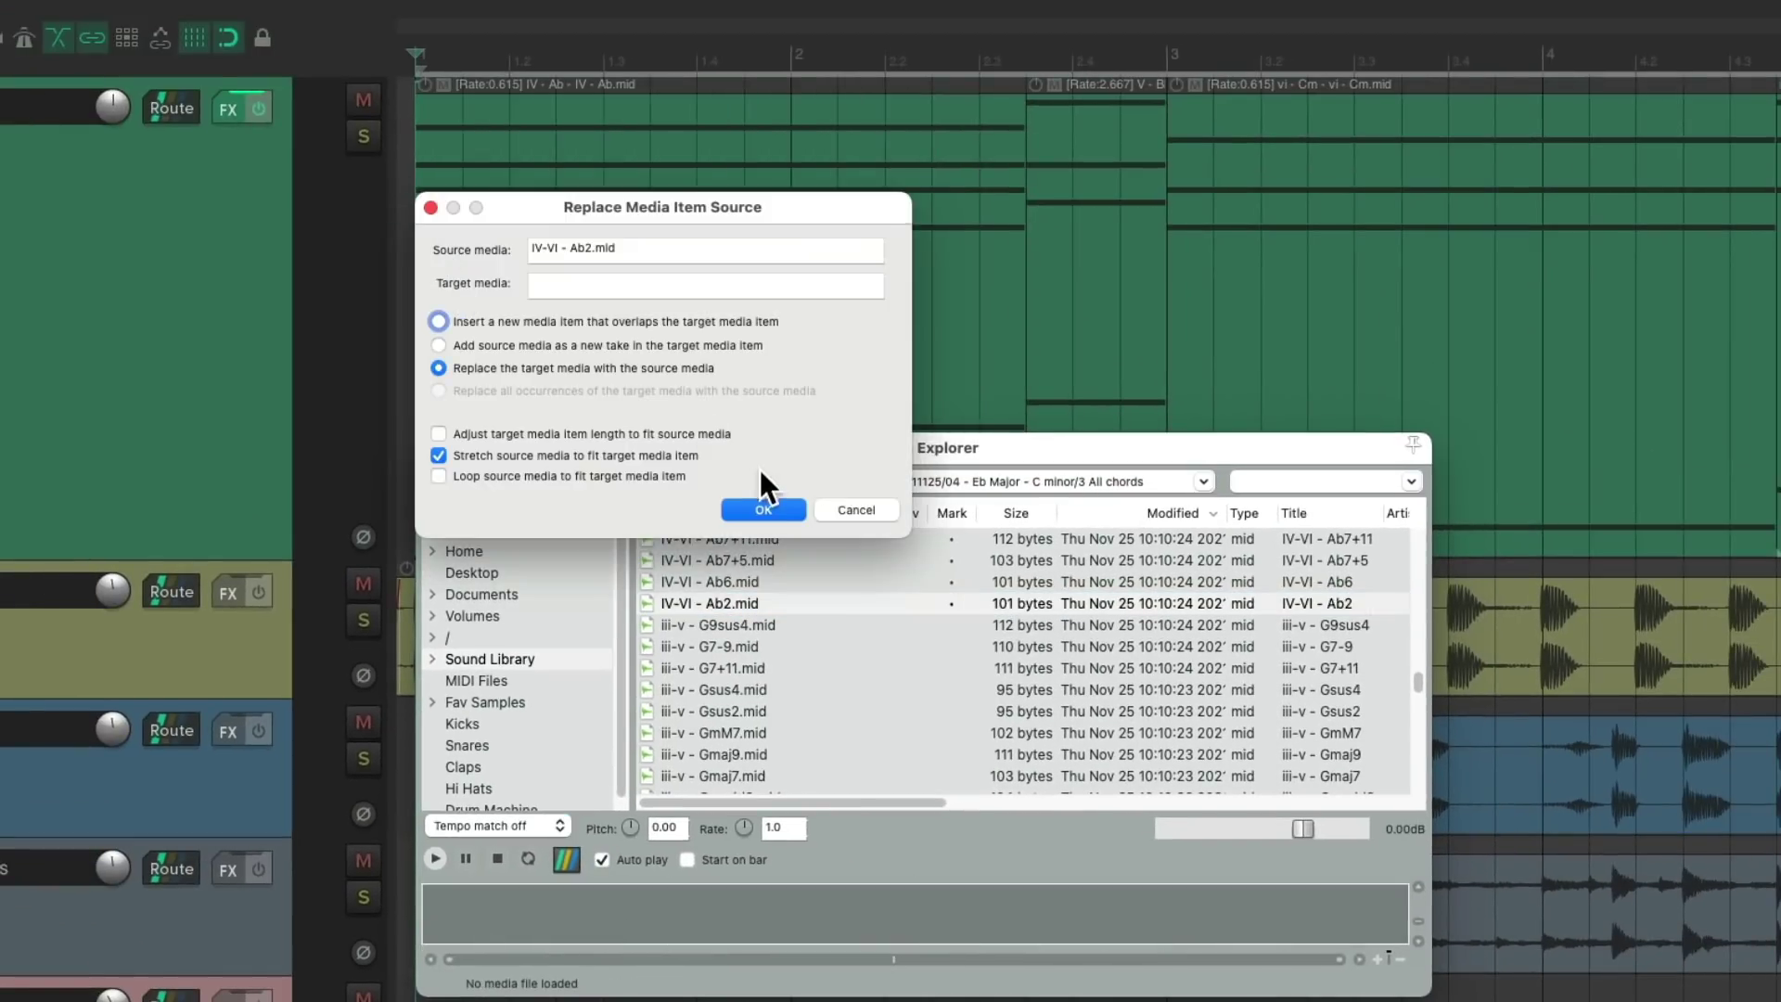
click(759, 502)
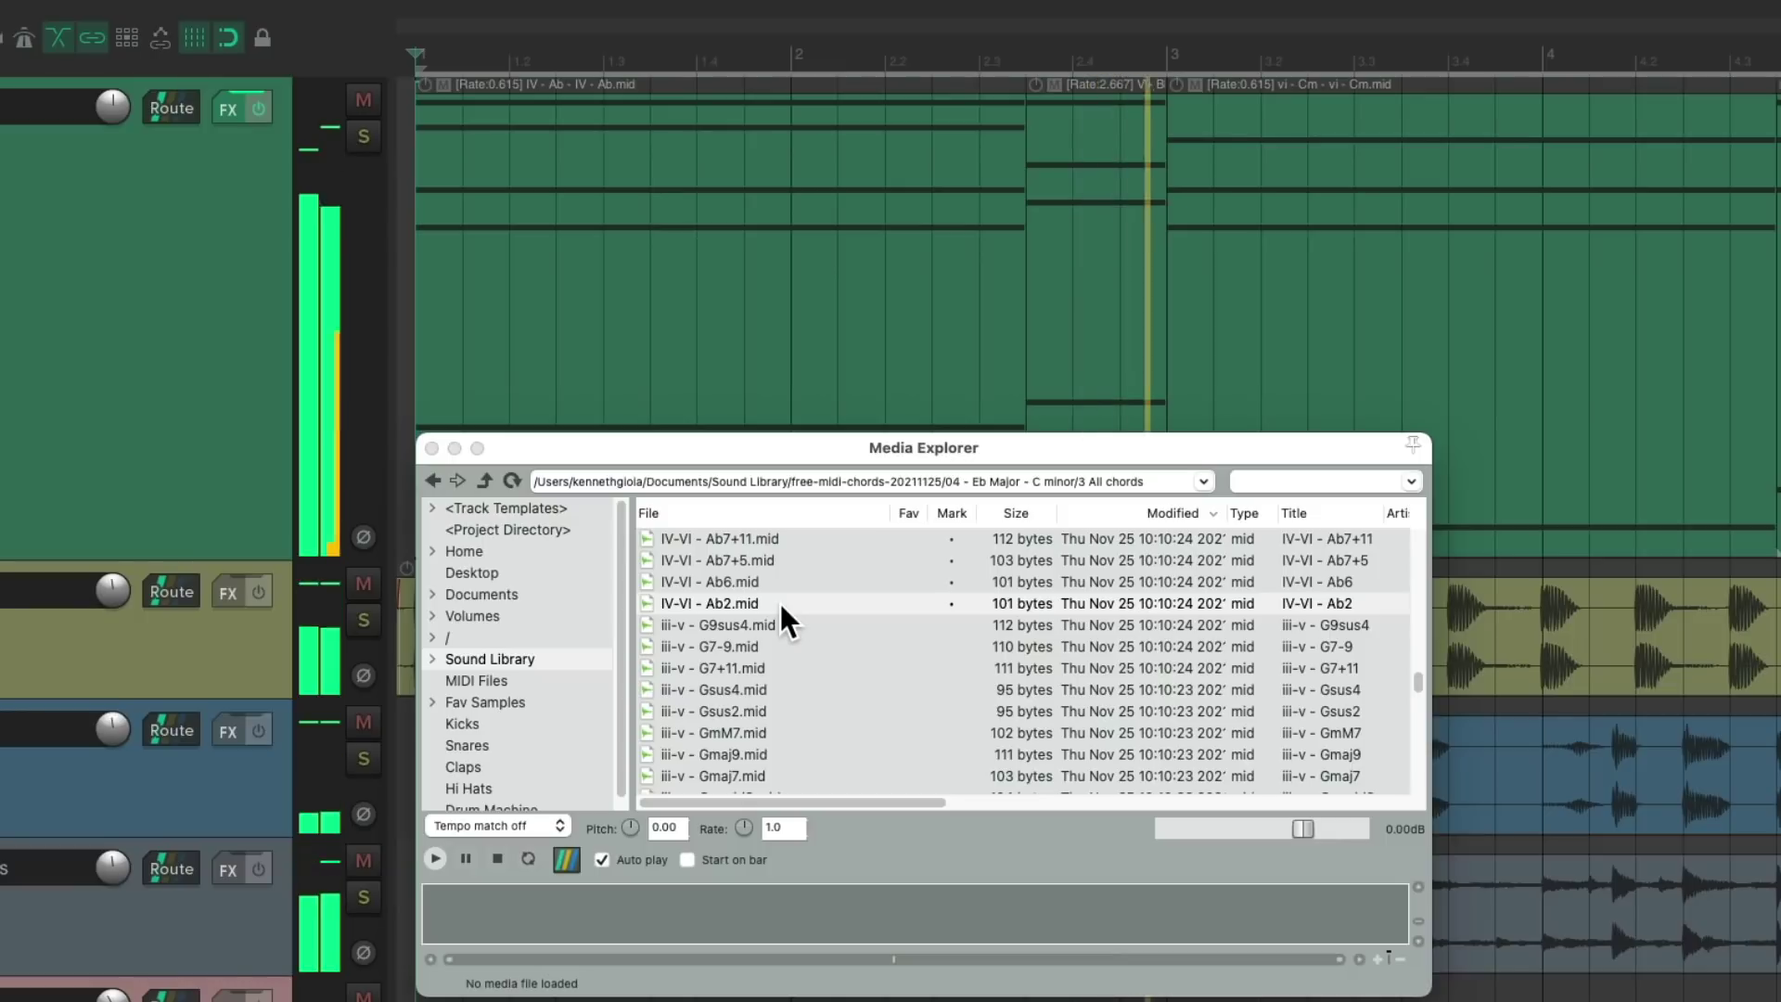
key(space)
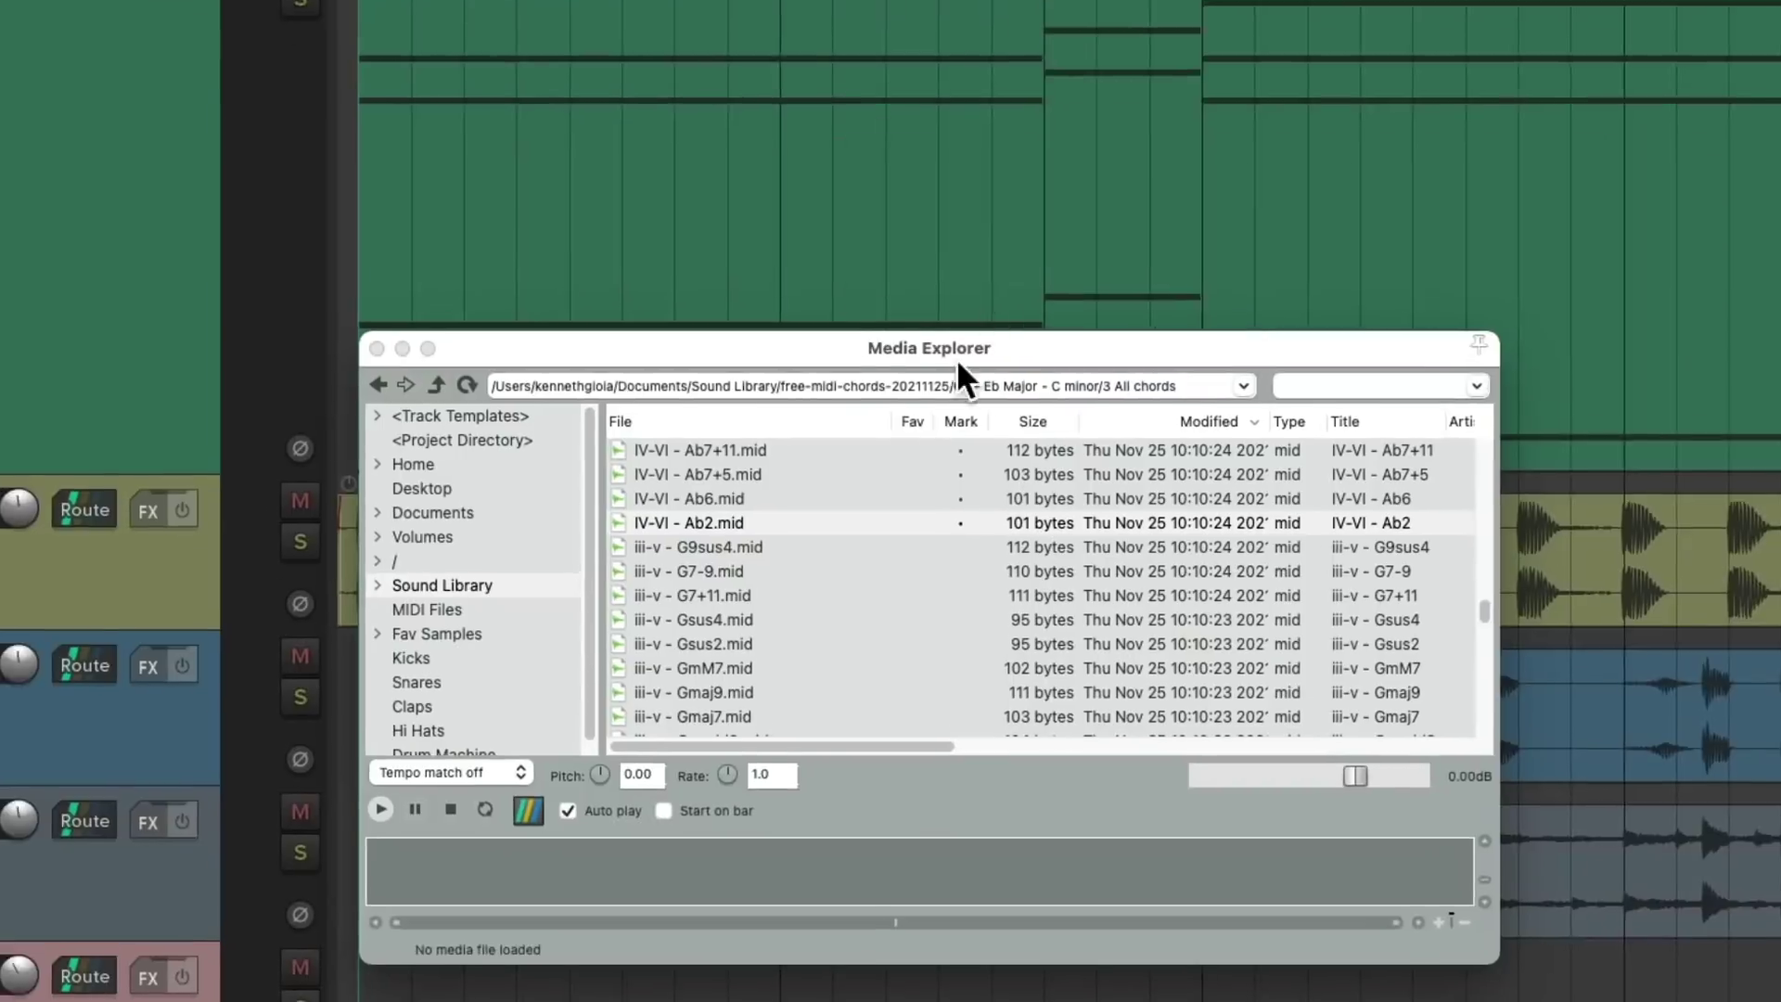
Step: Replace the Bb chord item's source with V-VII - Bb2.mid, stretched to fit the item
scroll(877, 691, up, 10)
scroll(880, 526, up, 1)
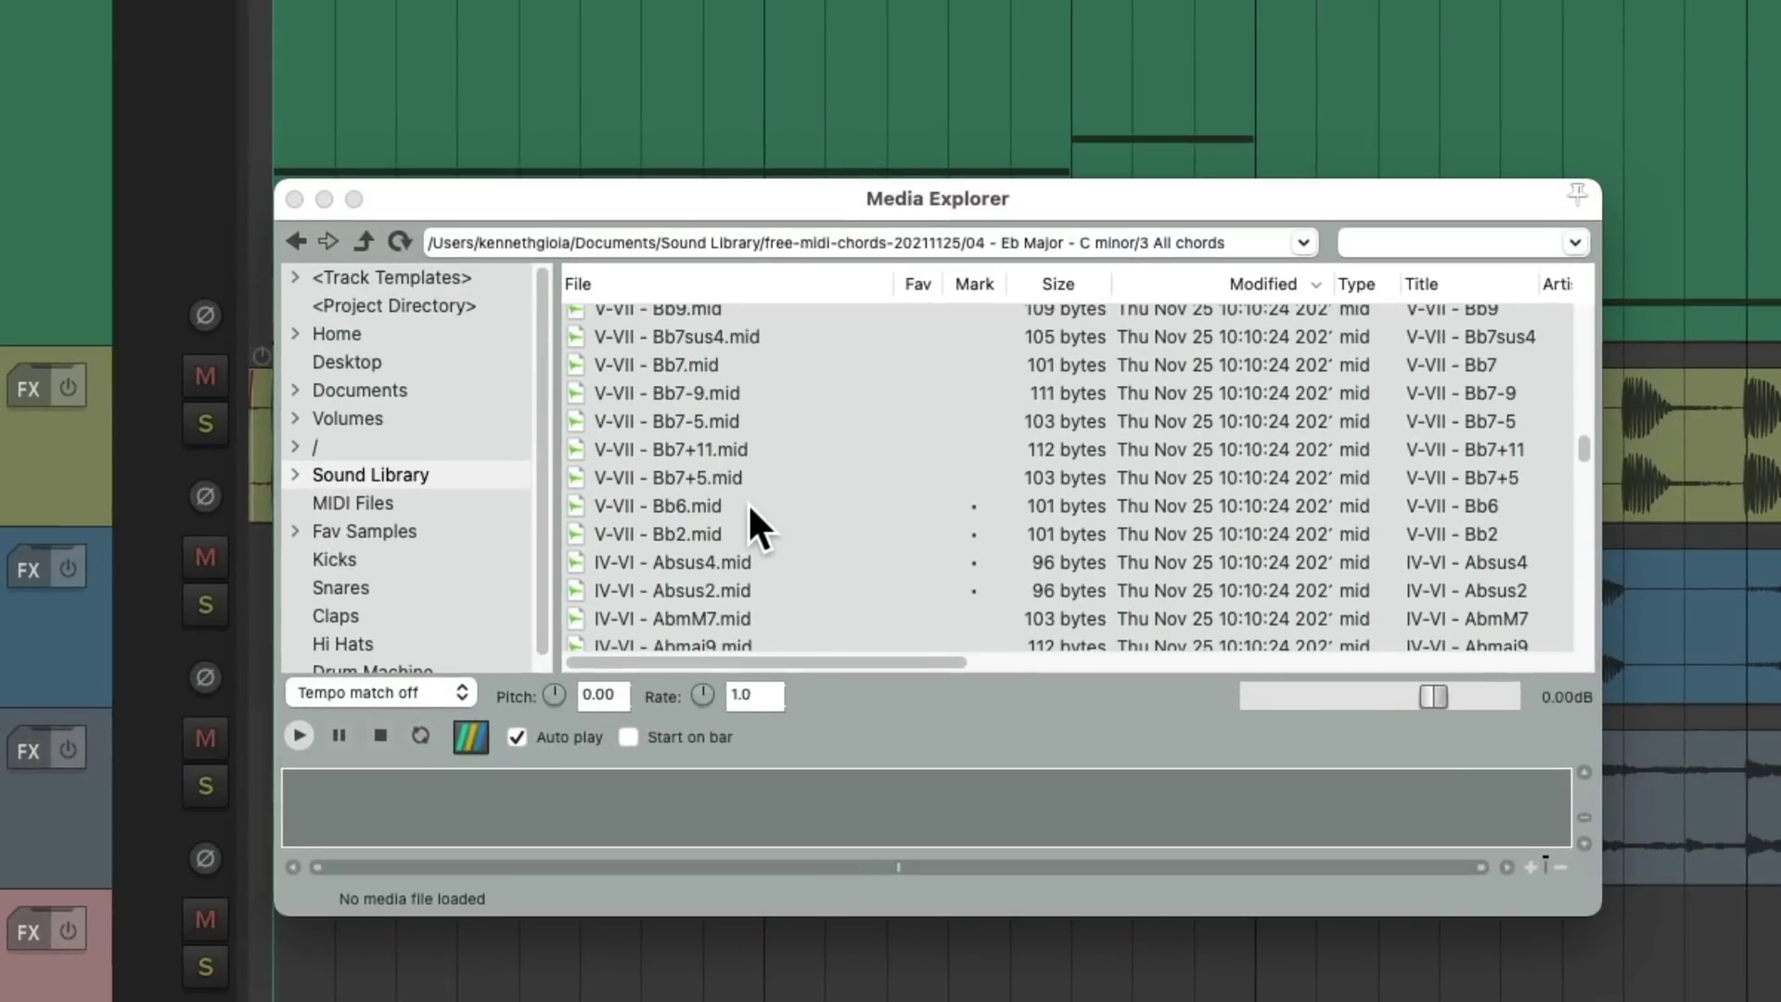
drag(719, 533, 1076, 5)
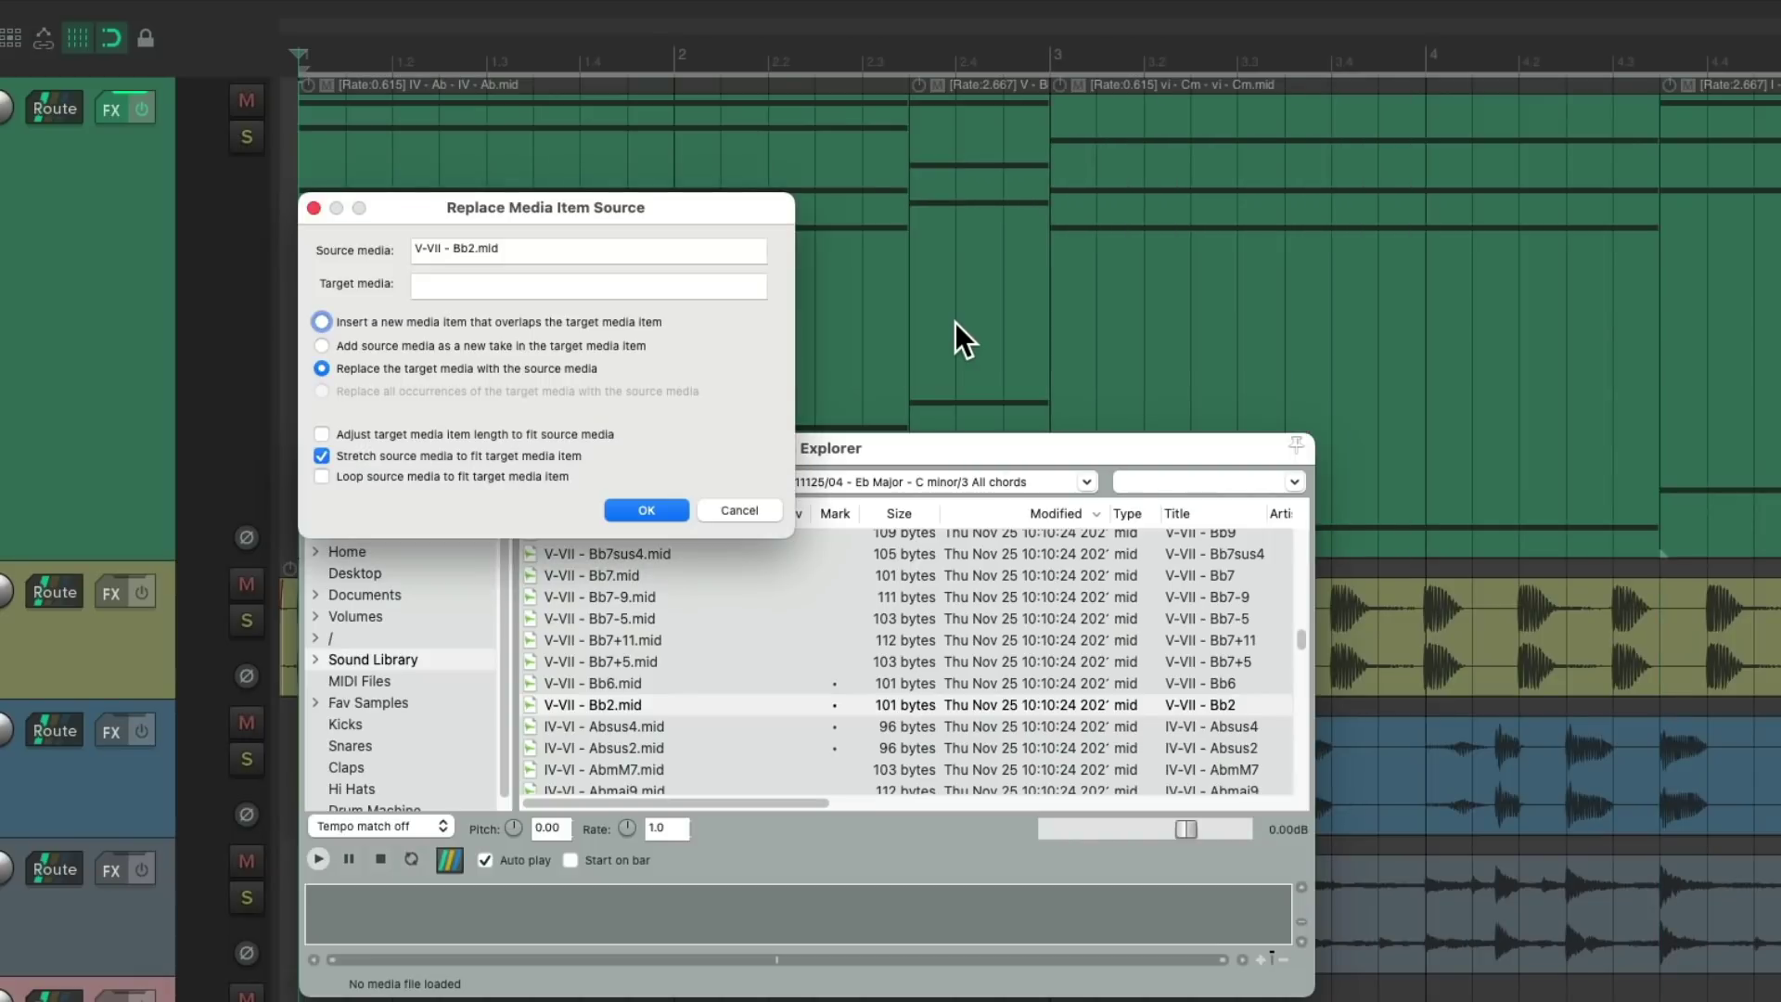
click(647, 509)
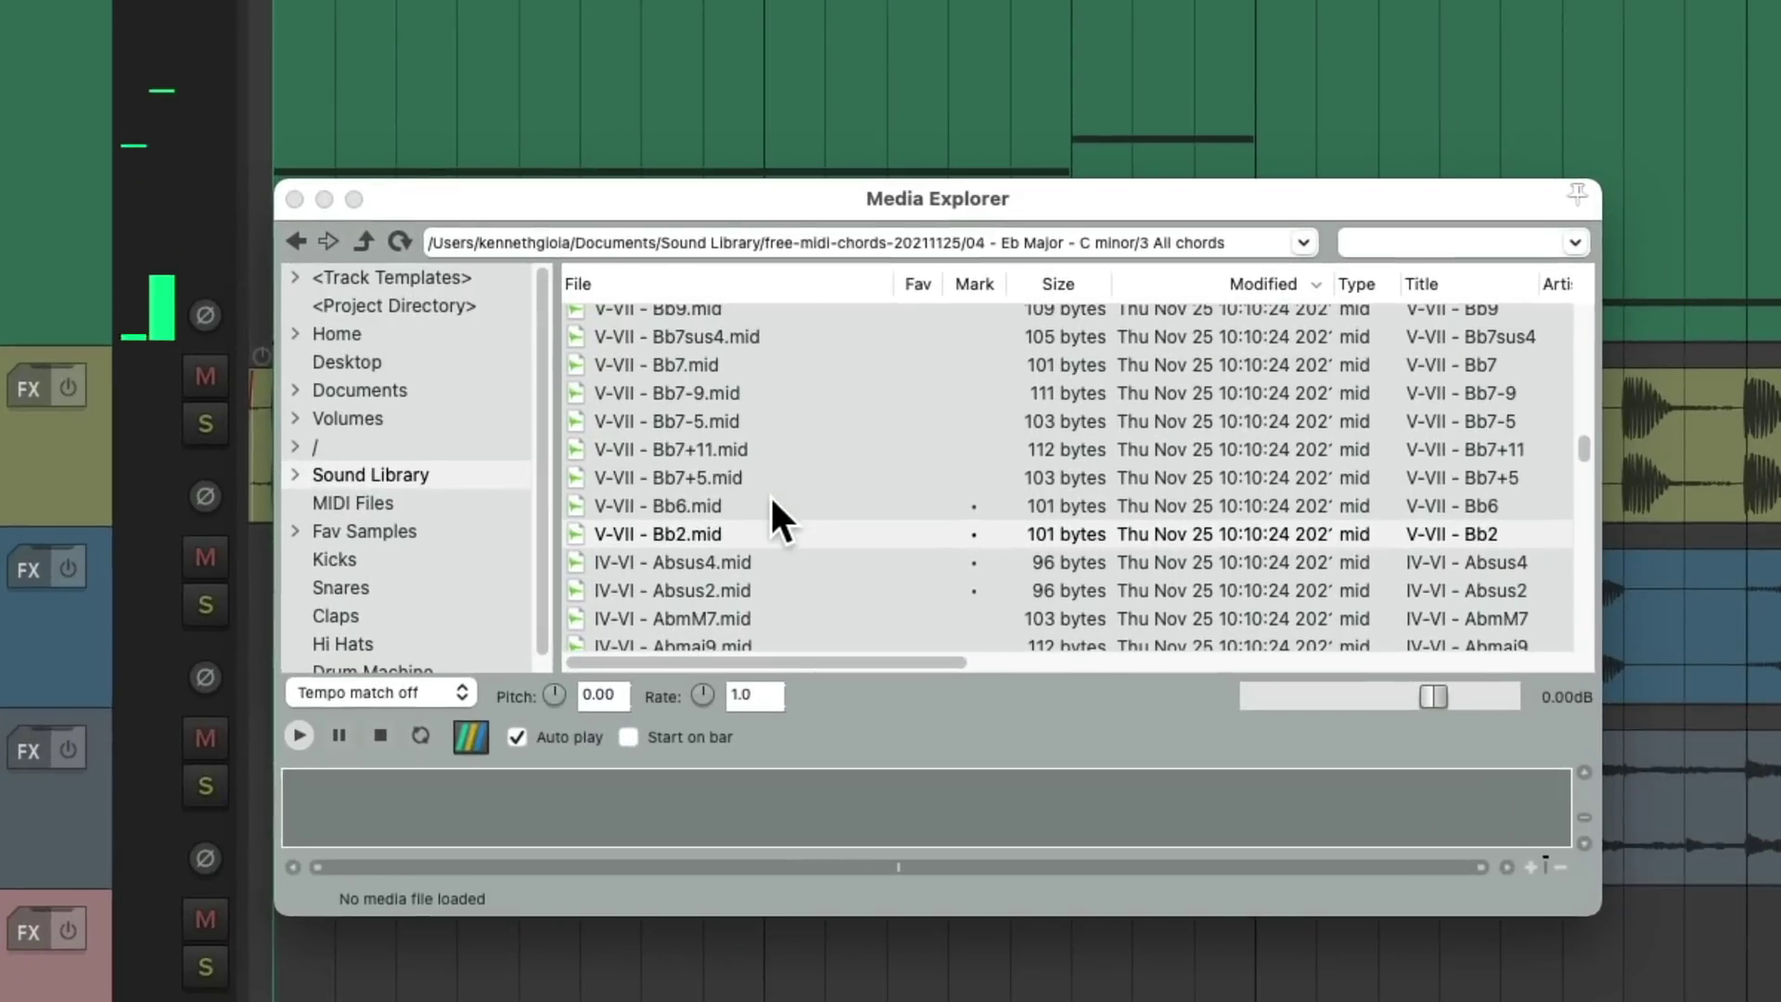
Step: Replace the Bb chord item's source with V-VII - Bb6.mid, stretched to fit the item, and play the progression with the backing tracks
drag(727, 505, 914, 230)
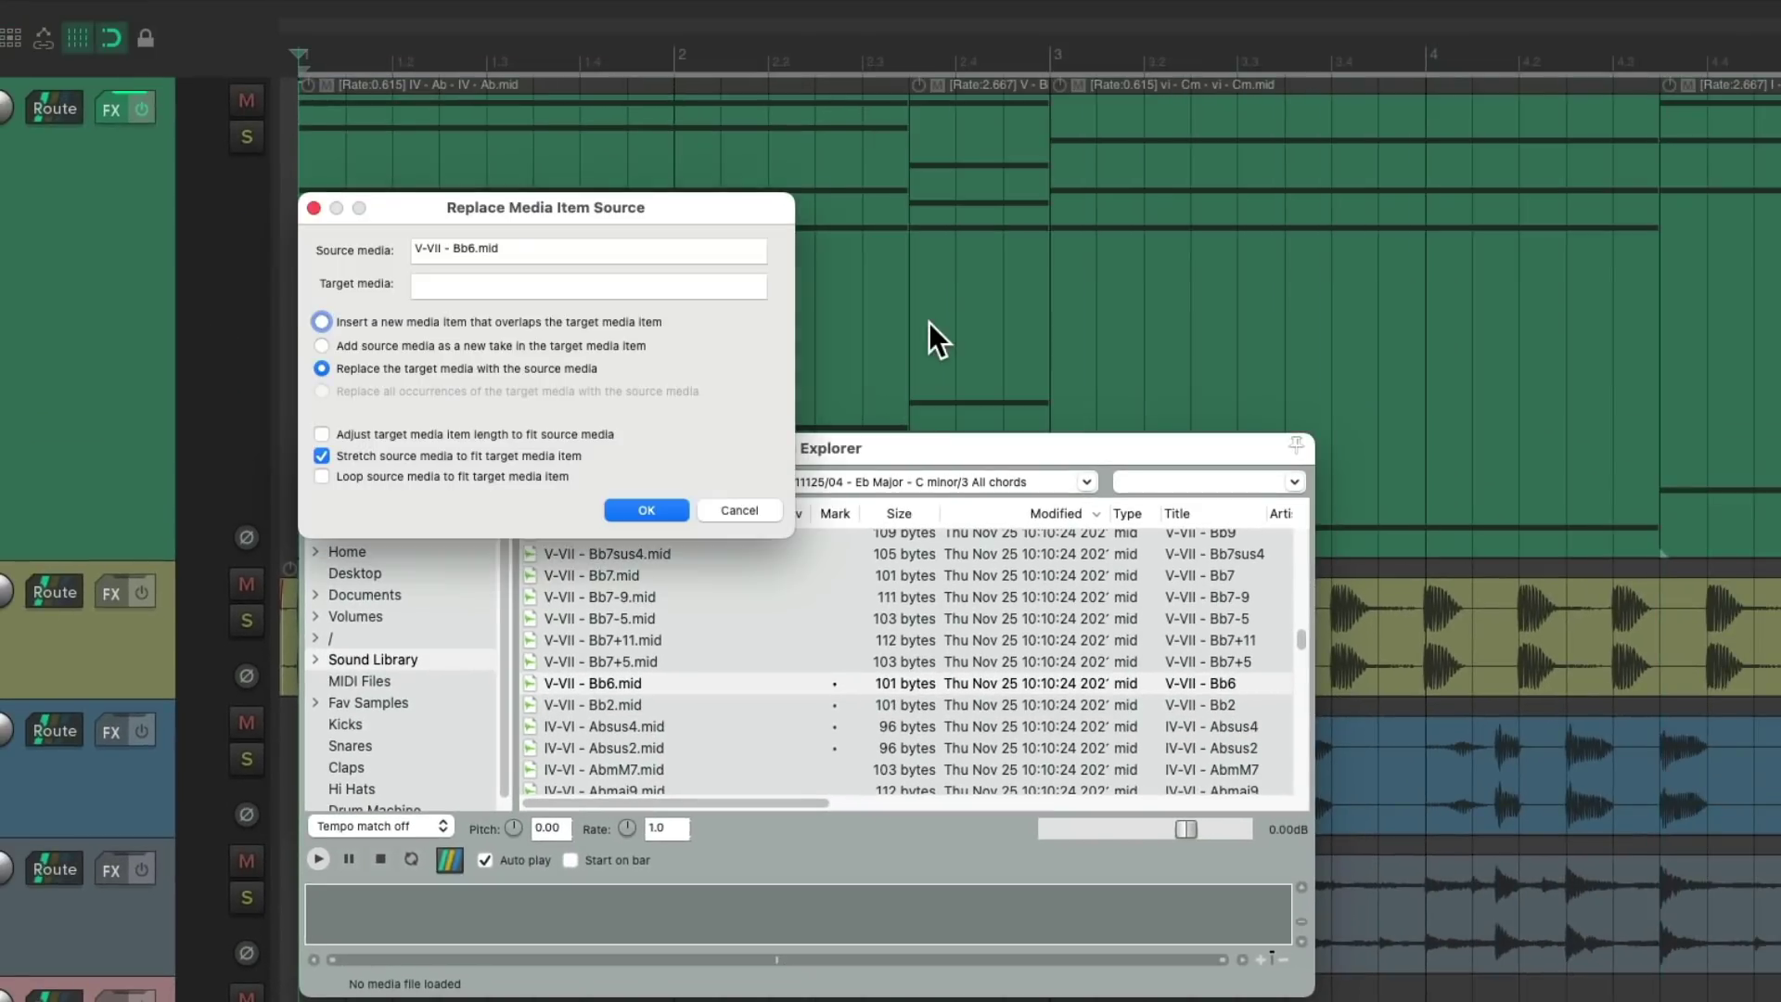
click(658, 503)
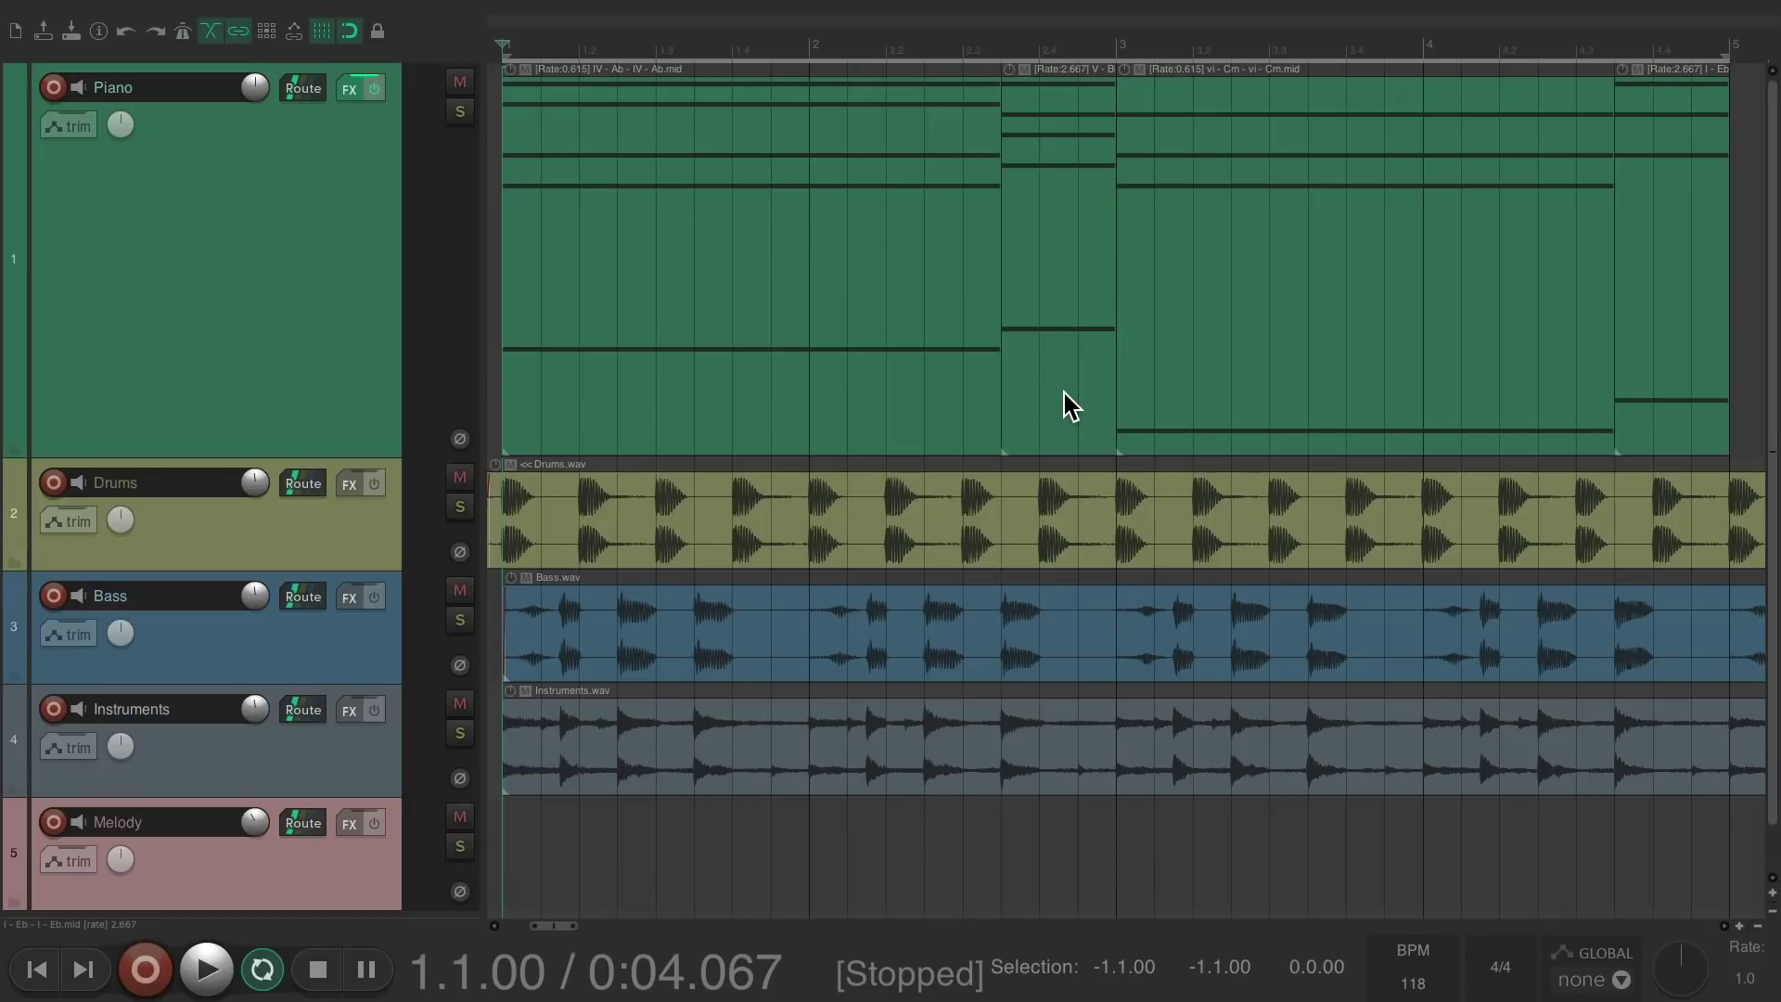
key(space)
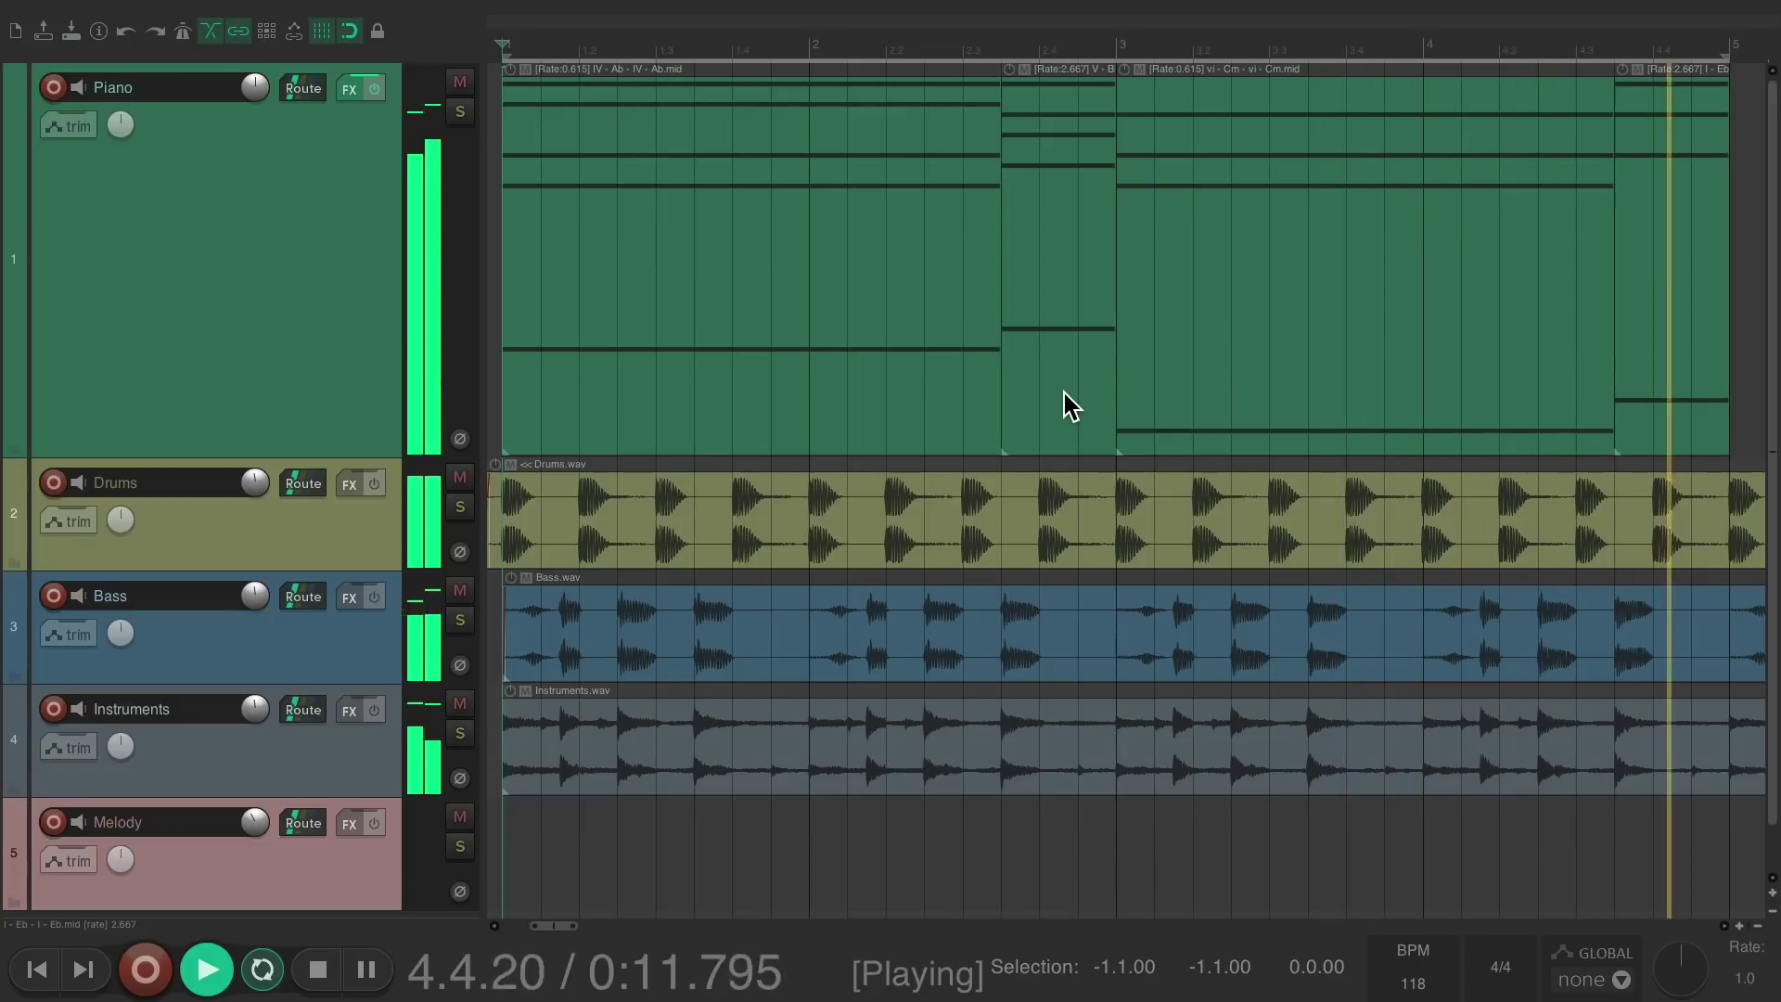
key(space)
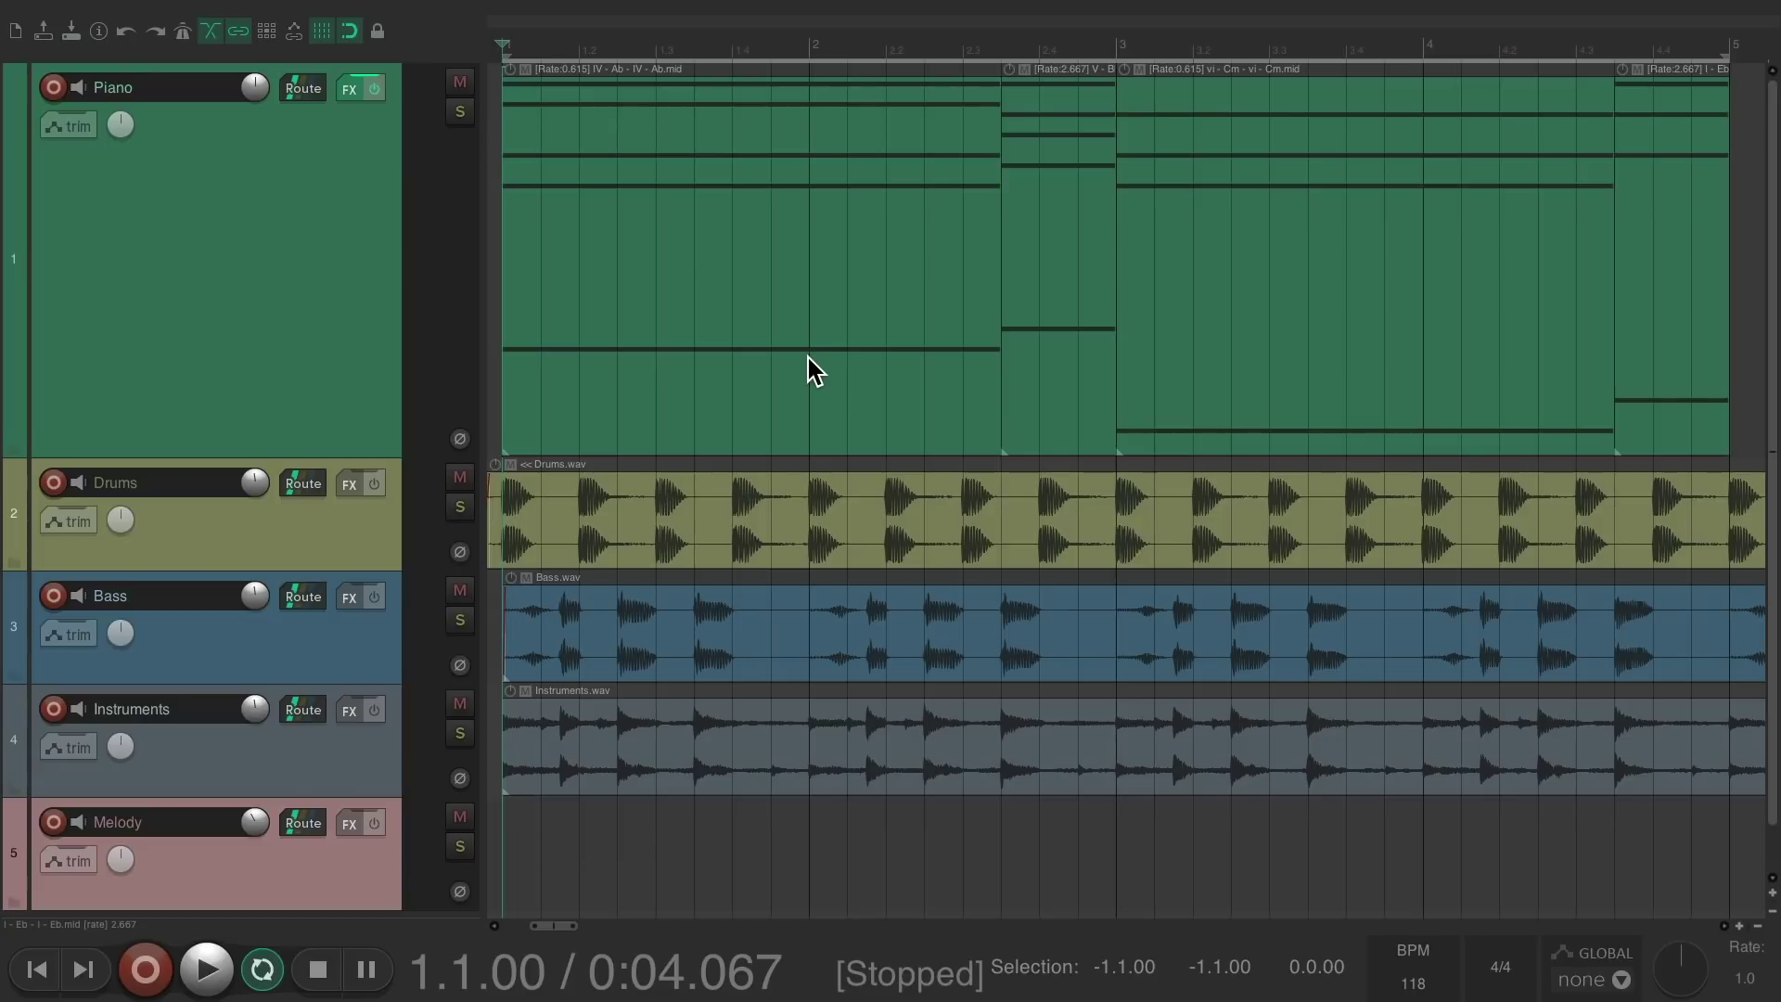
Step: Select all the chord items on the Piano track and glue them into a single item
double_click(276, 221)
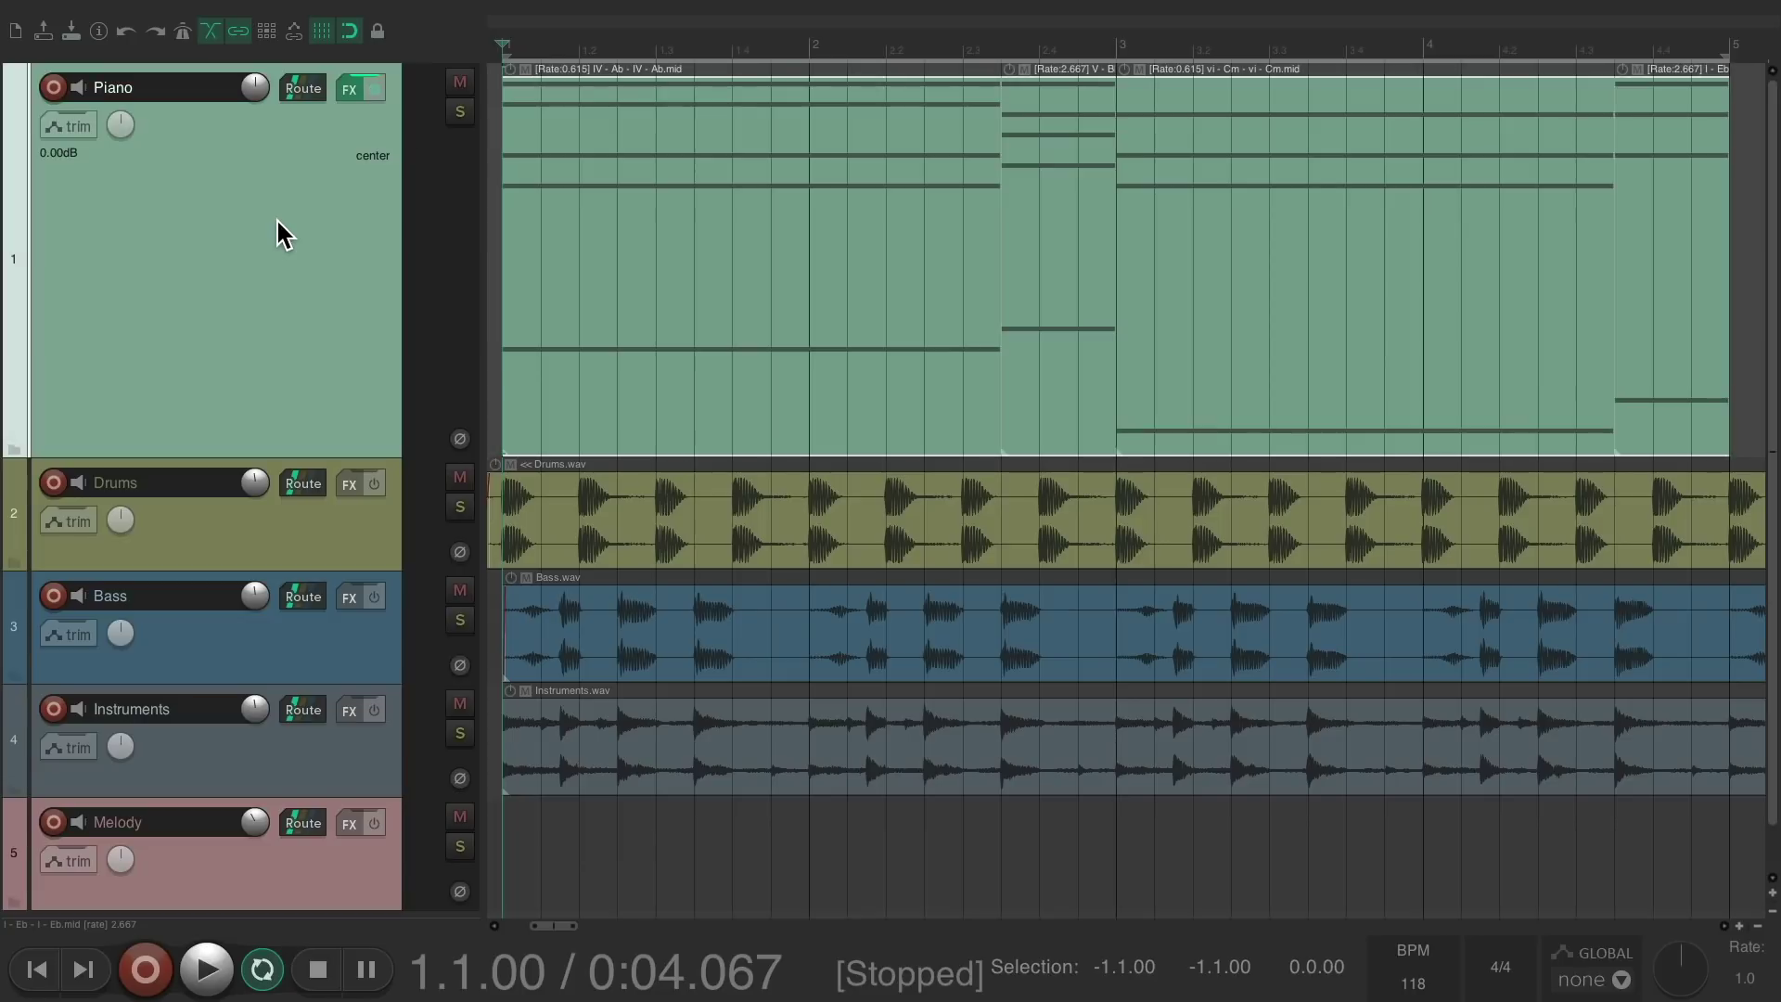
right_click(713, 217)
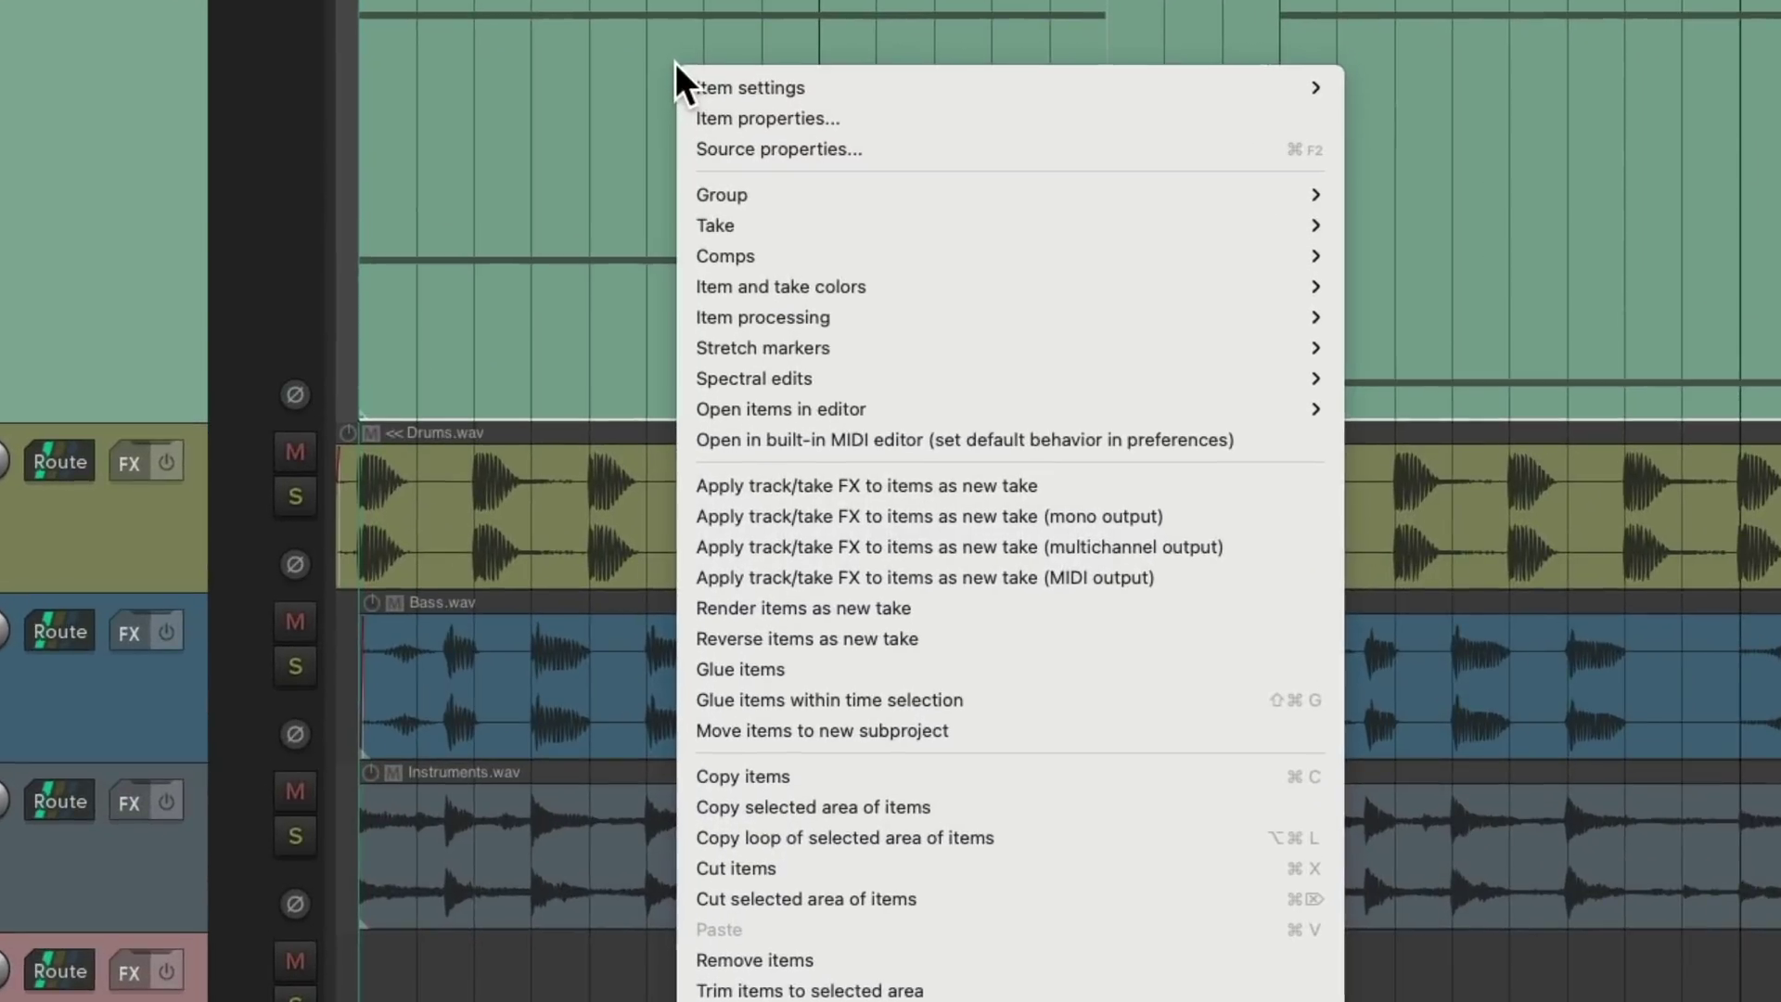
click(989, 672)
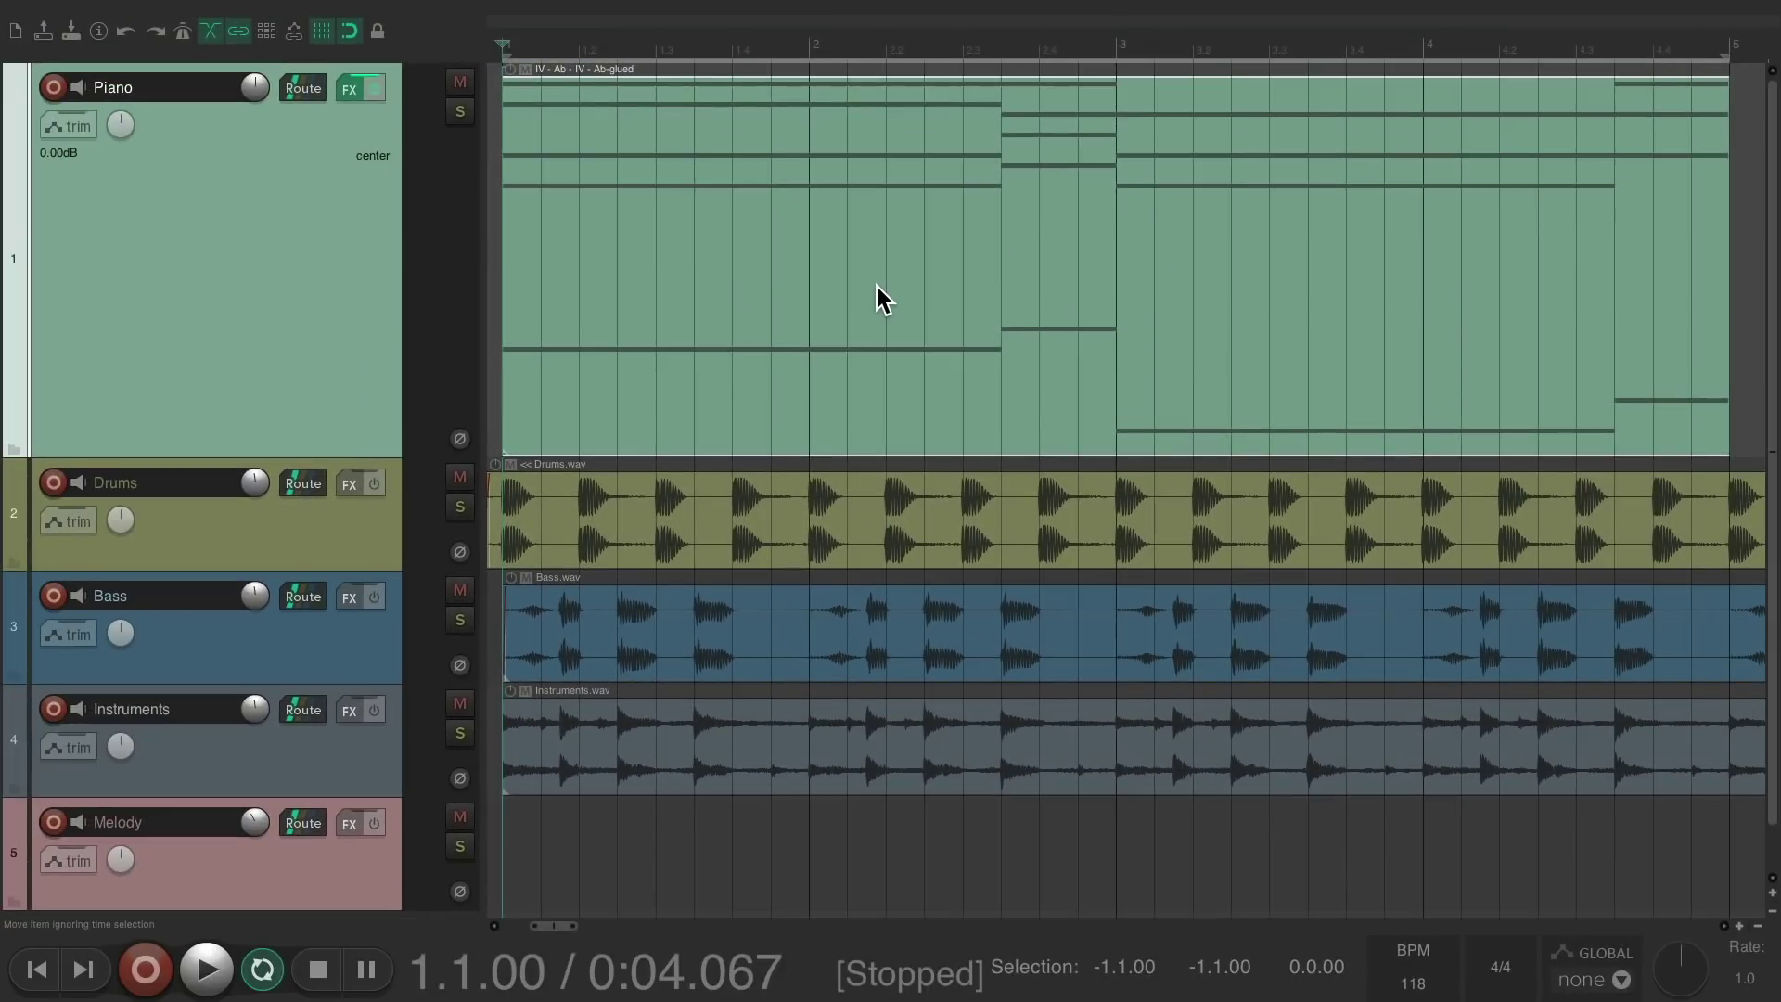
Step: Open the glued piano item for MIDI editing, examine its upper and bass notes, and close the editor
double_click(783, 242)
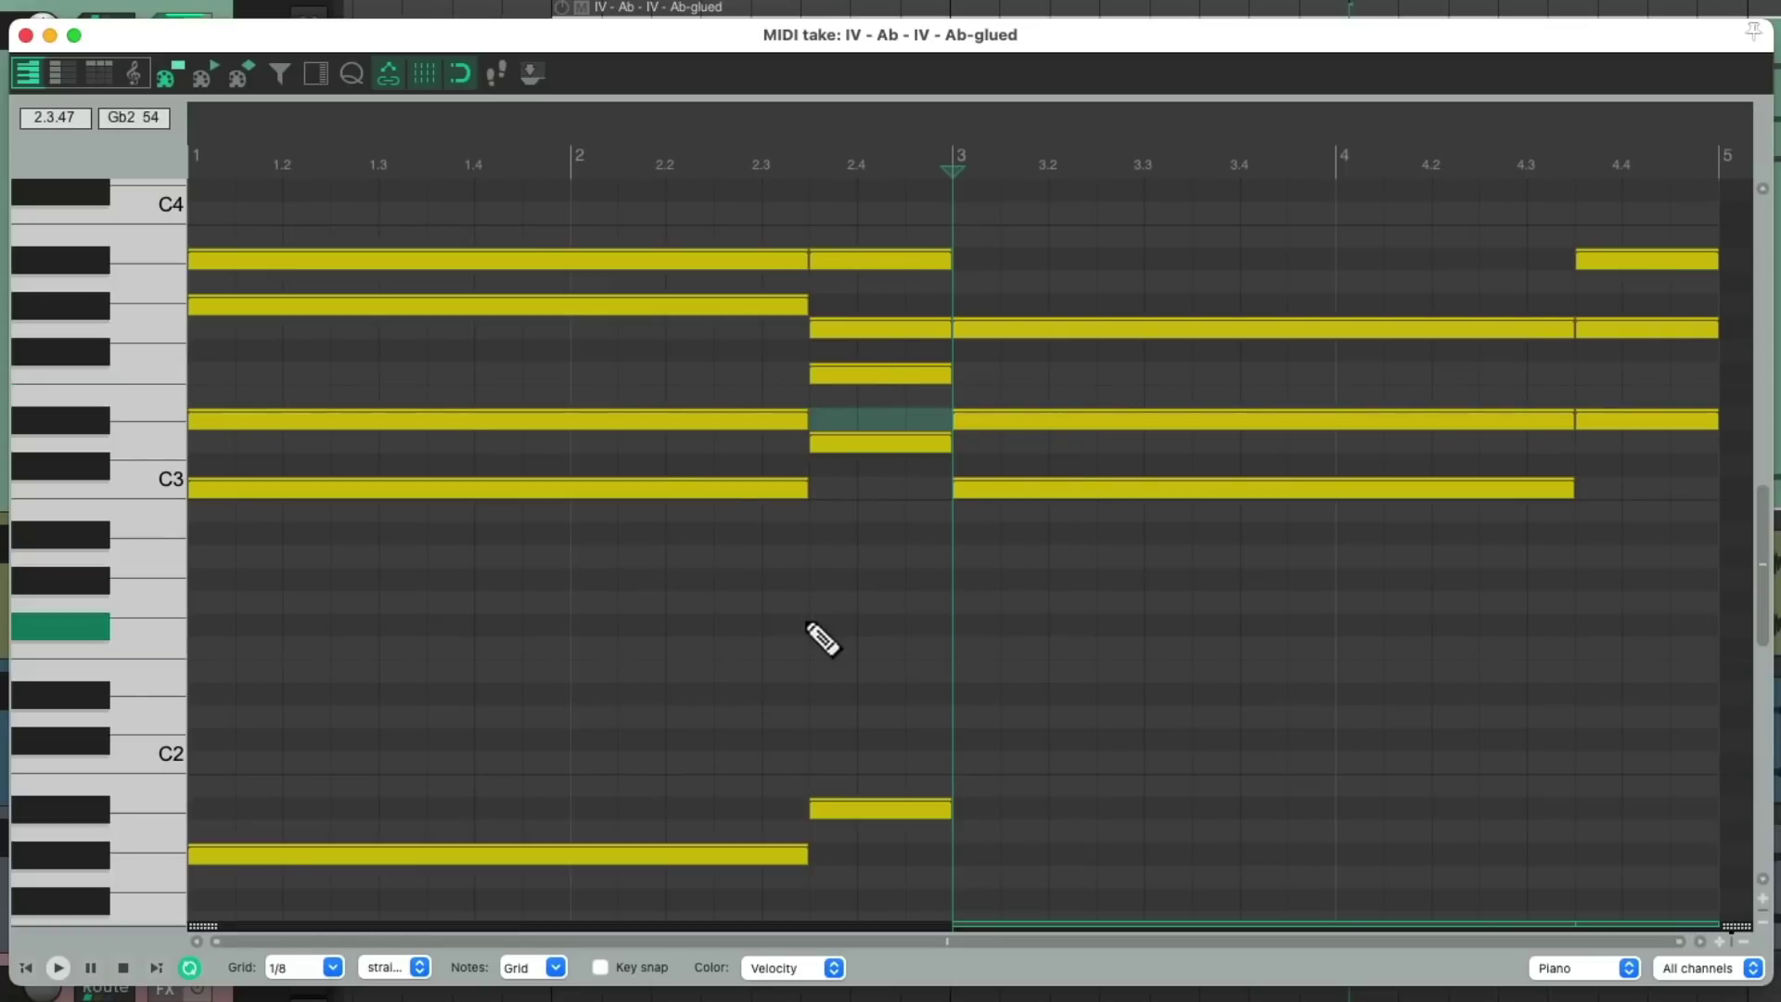
drag(1610, 214, 1709, 215)
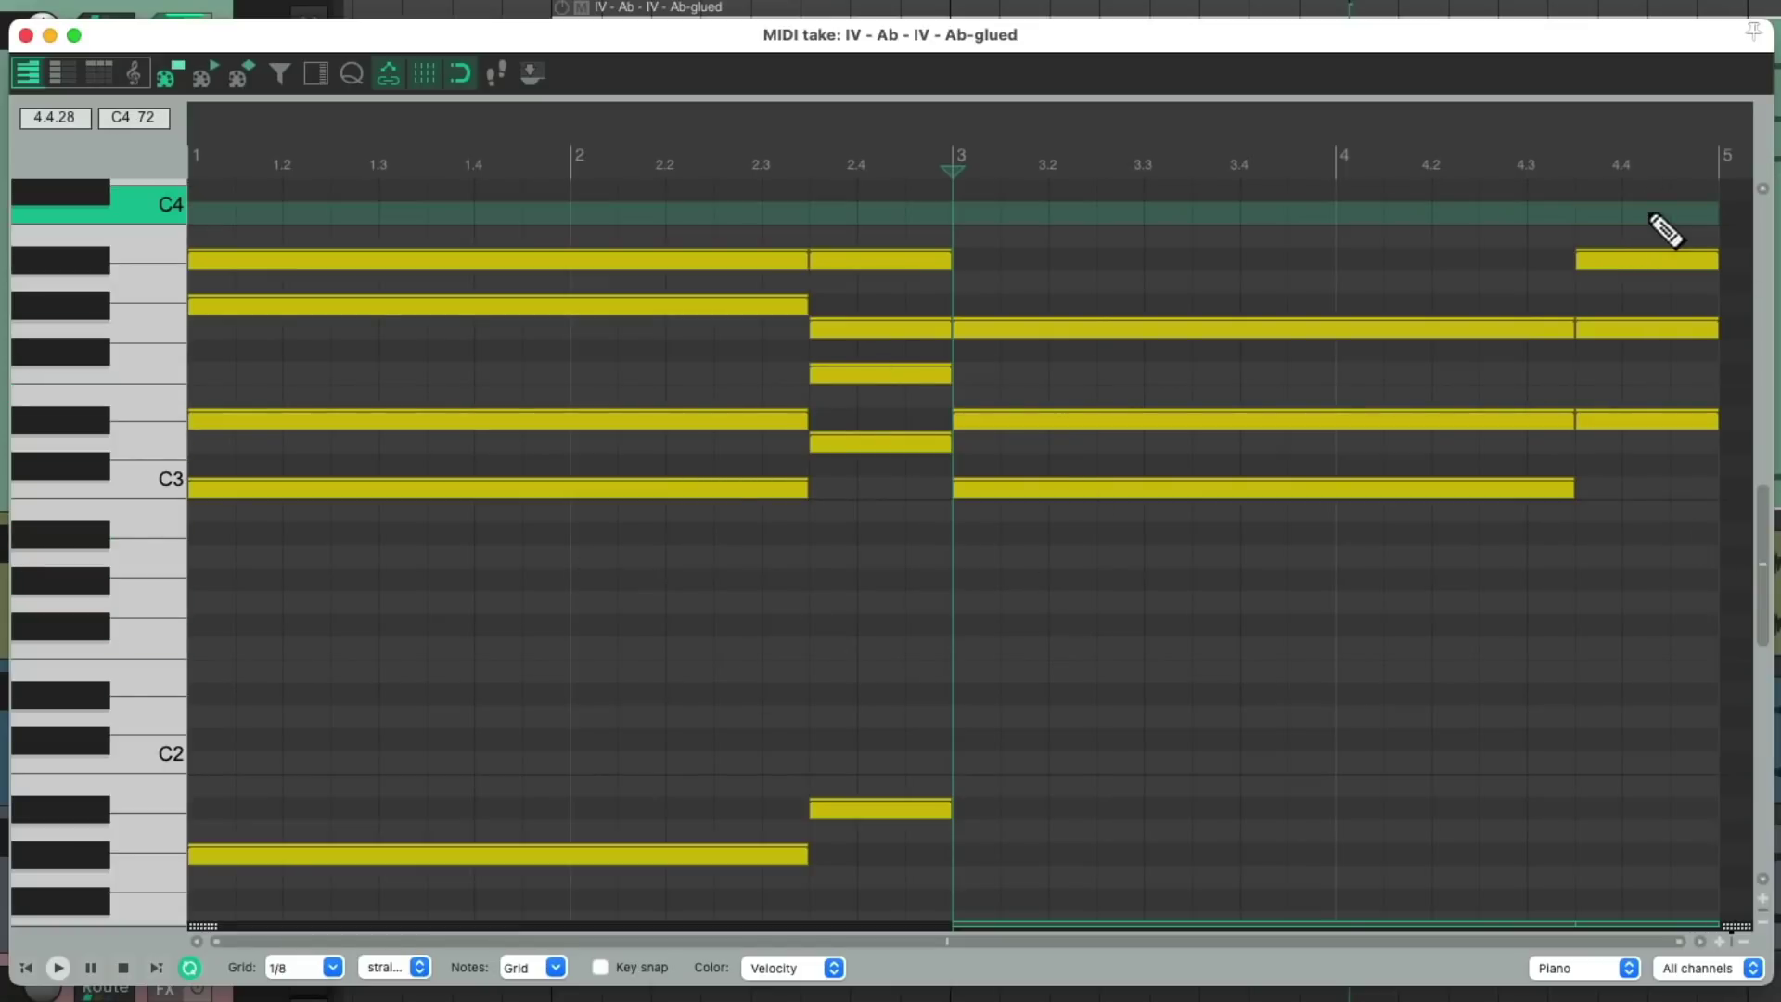
scroll(1546, 565, down, 5)
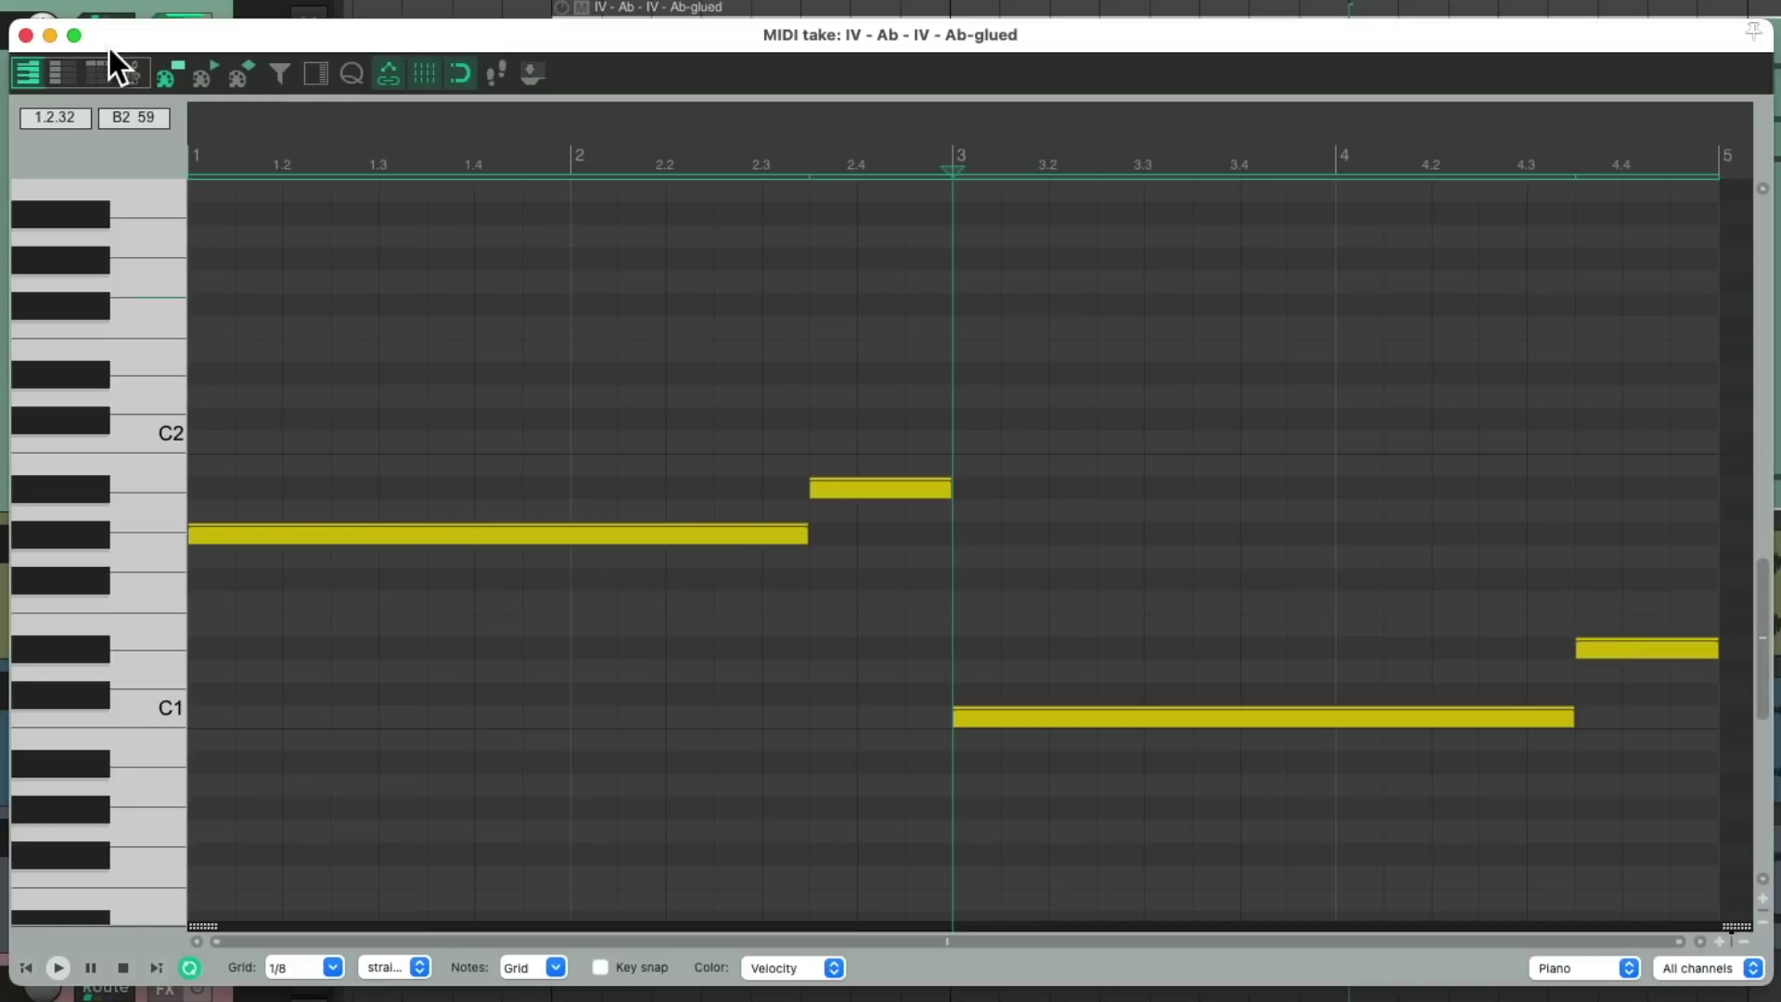
click(29, 34)
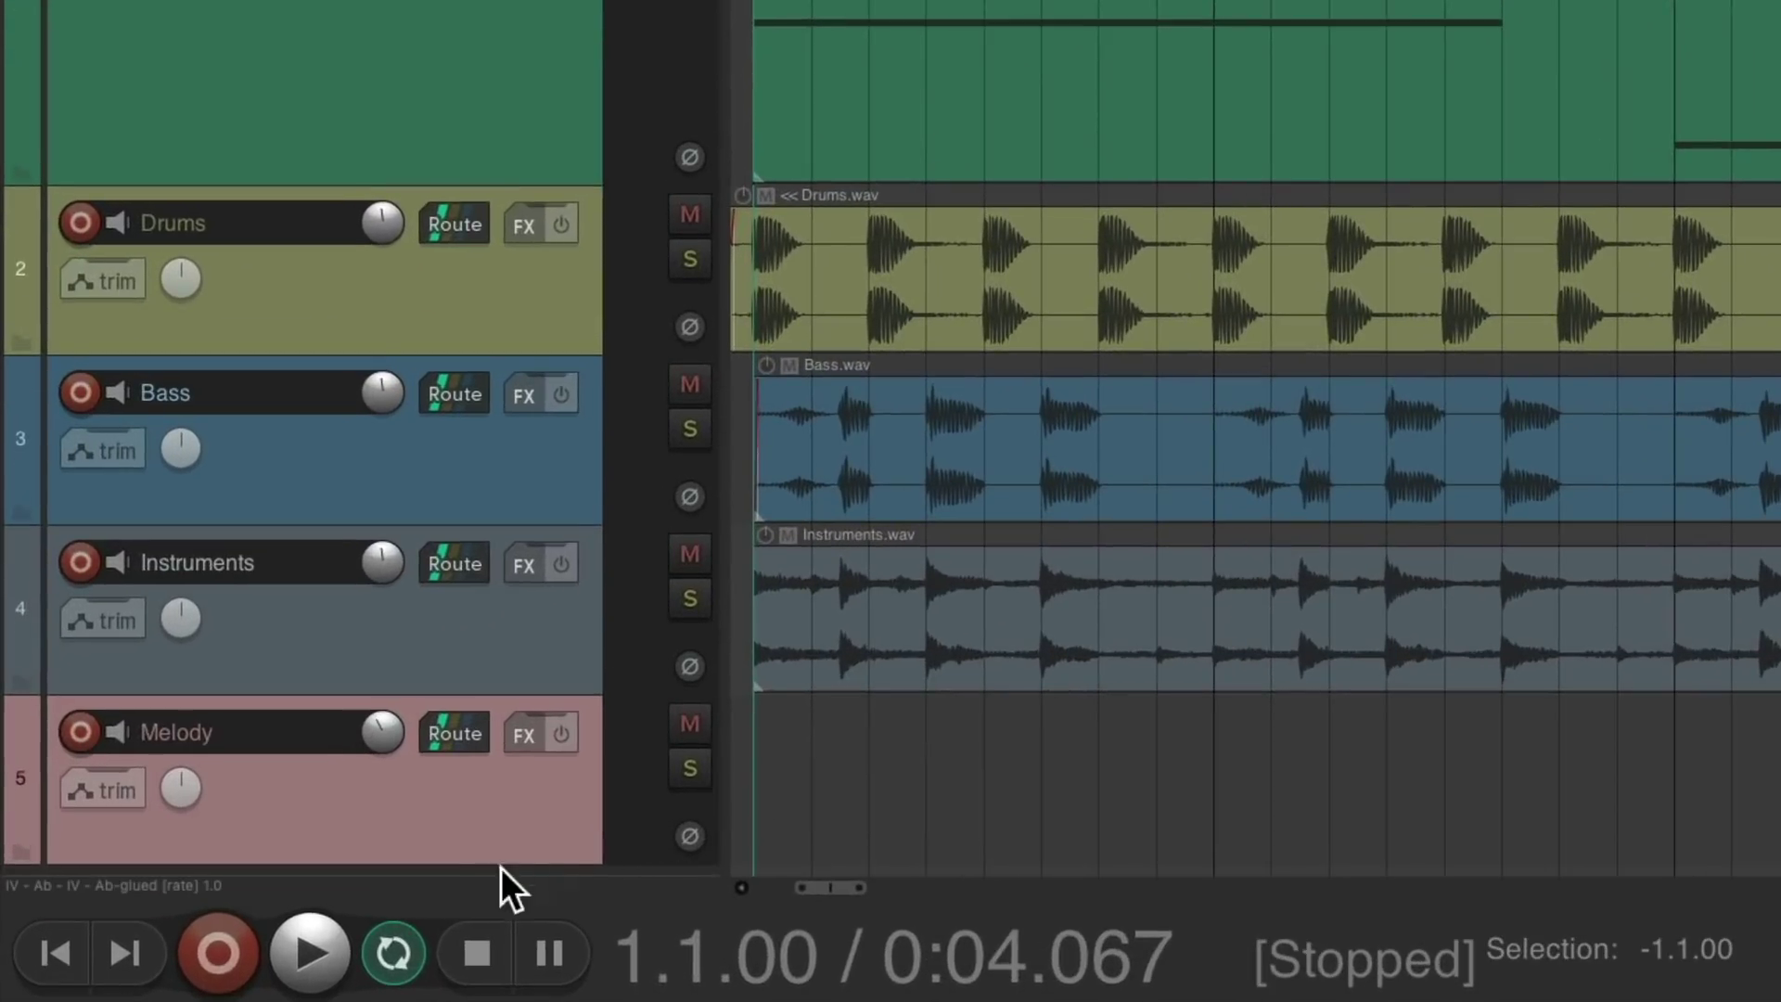
Step: Turn off repeat playback and extend the glued piano item's end so it loops to just past bar 27
click(392, 944)
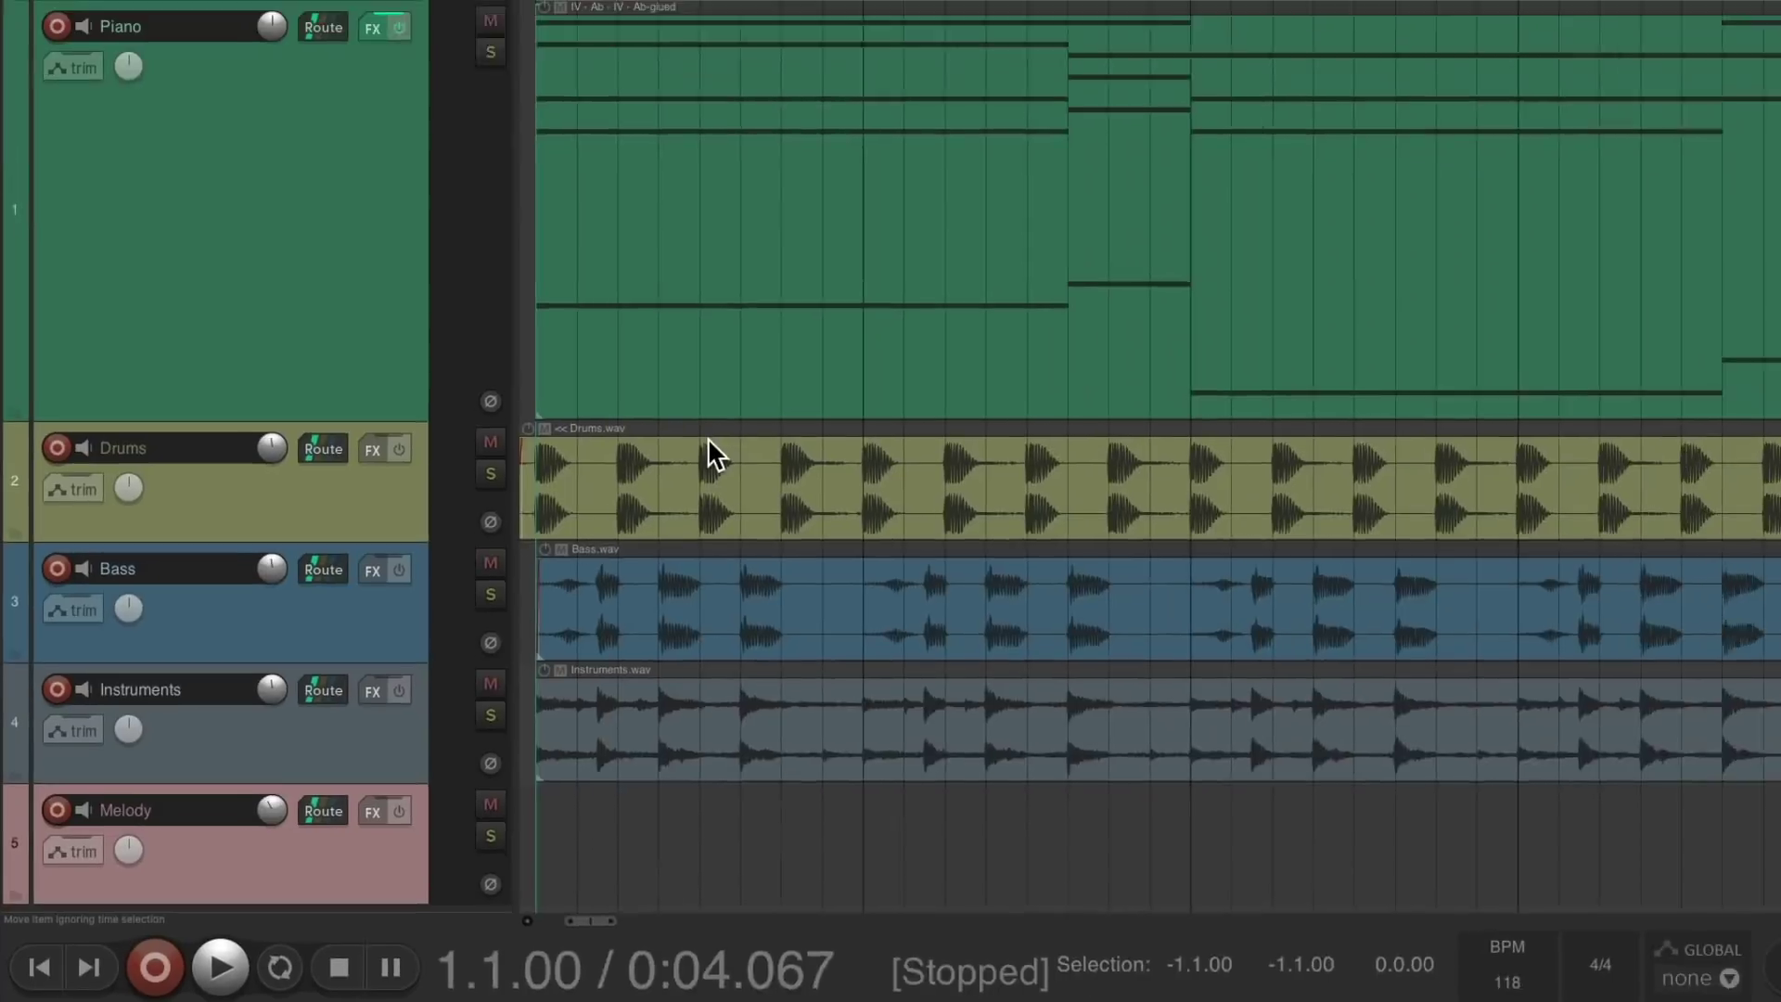
scroll(663, 484, down, 1)
scroll(937, 267, right, 3)
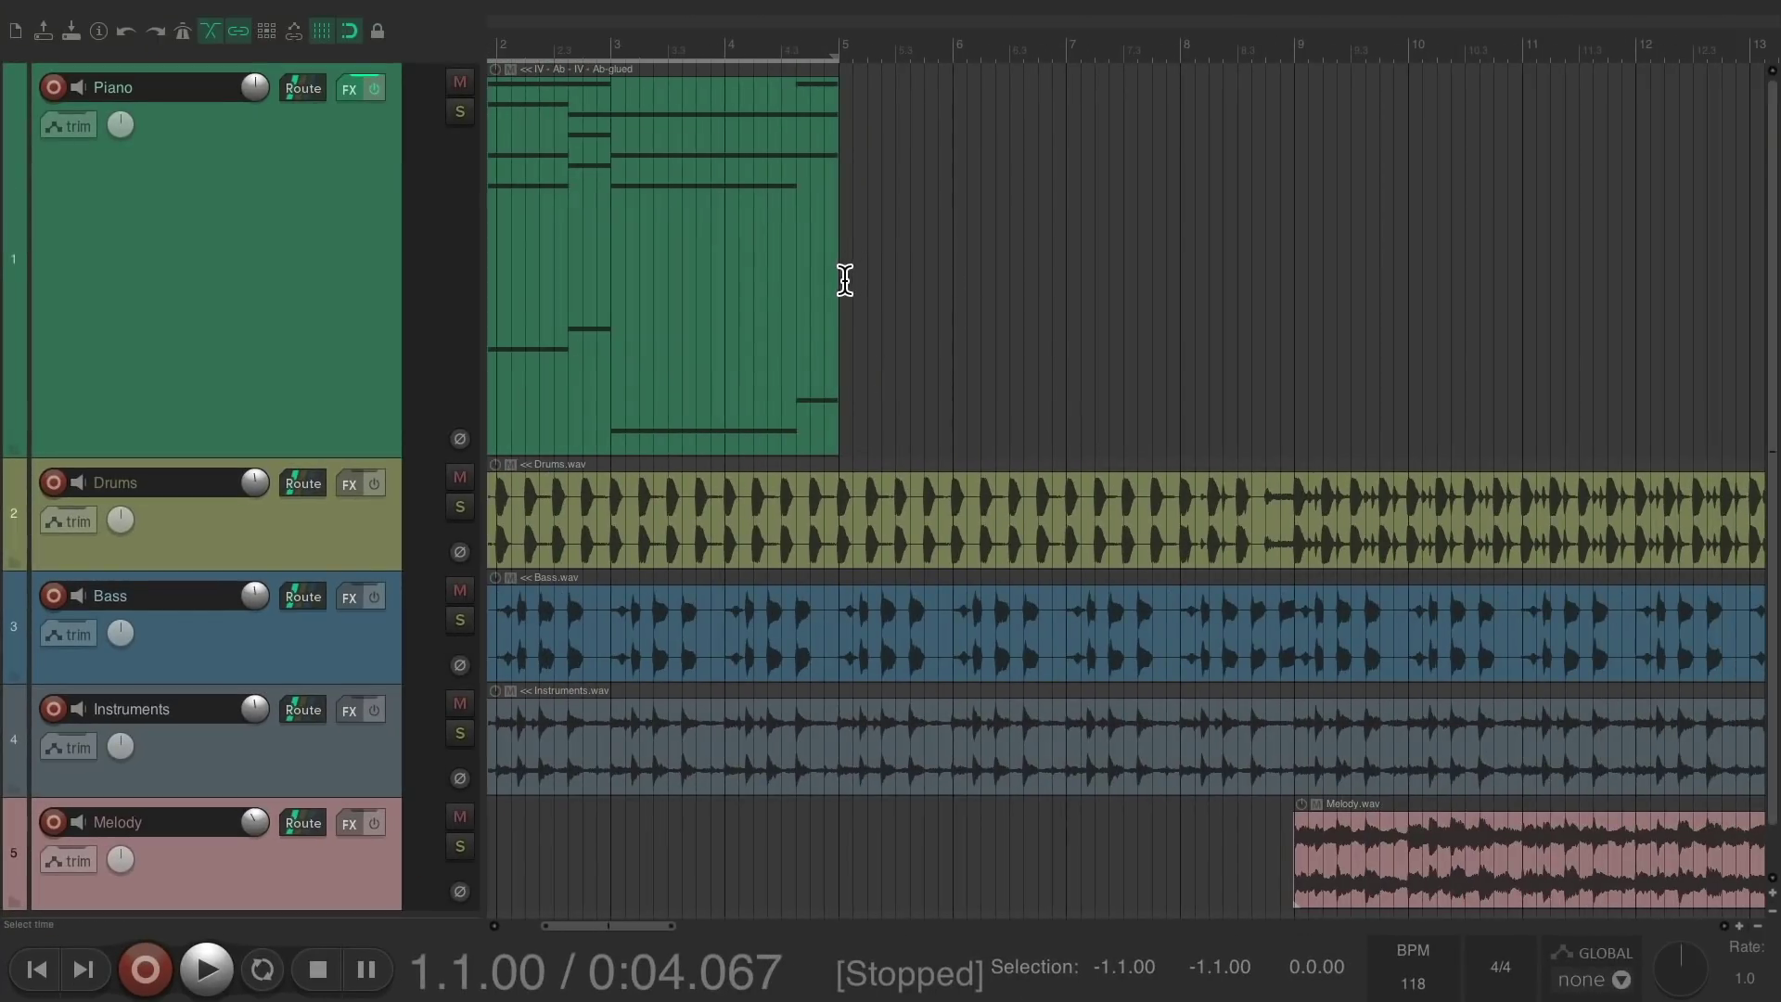
drag(834, 282, 1669, 306)
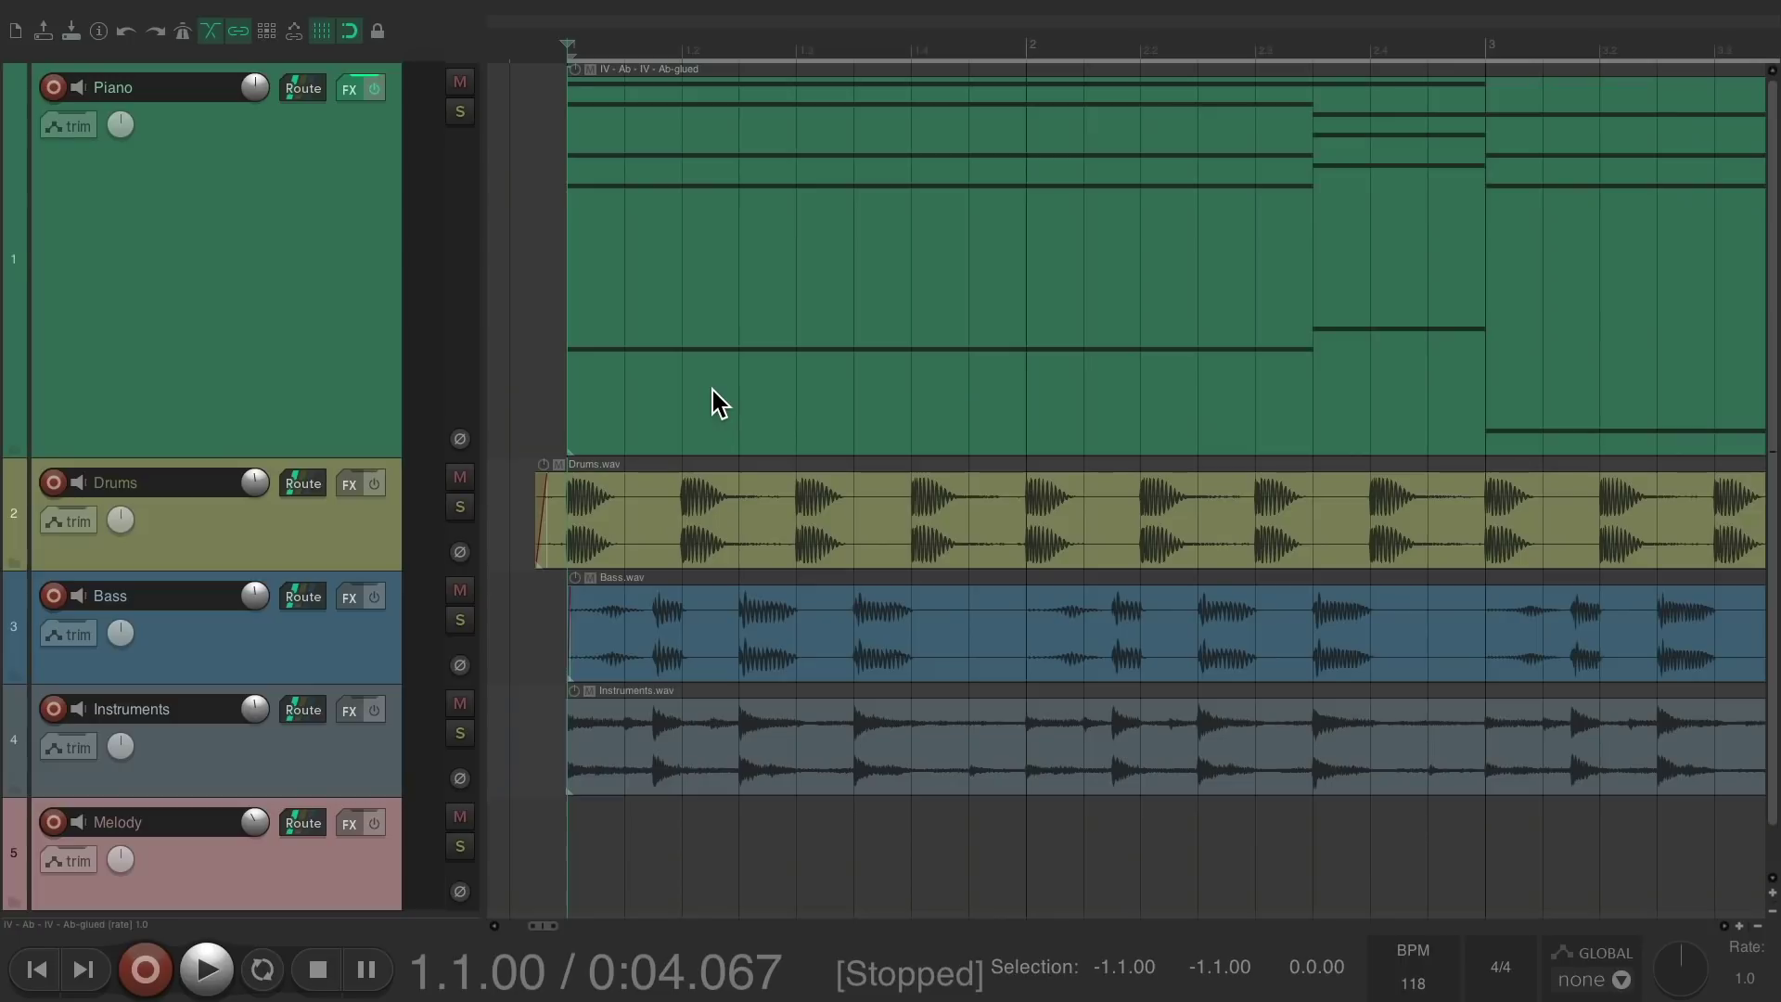
Step: Play the song from bar 1 to bar 25, following the looped piano chords against the drums, bass, instruments and melody
key(space)
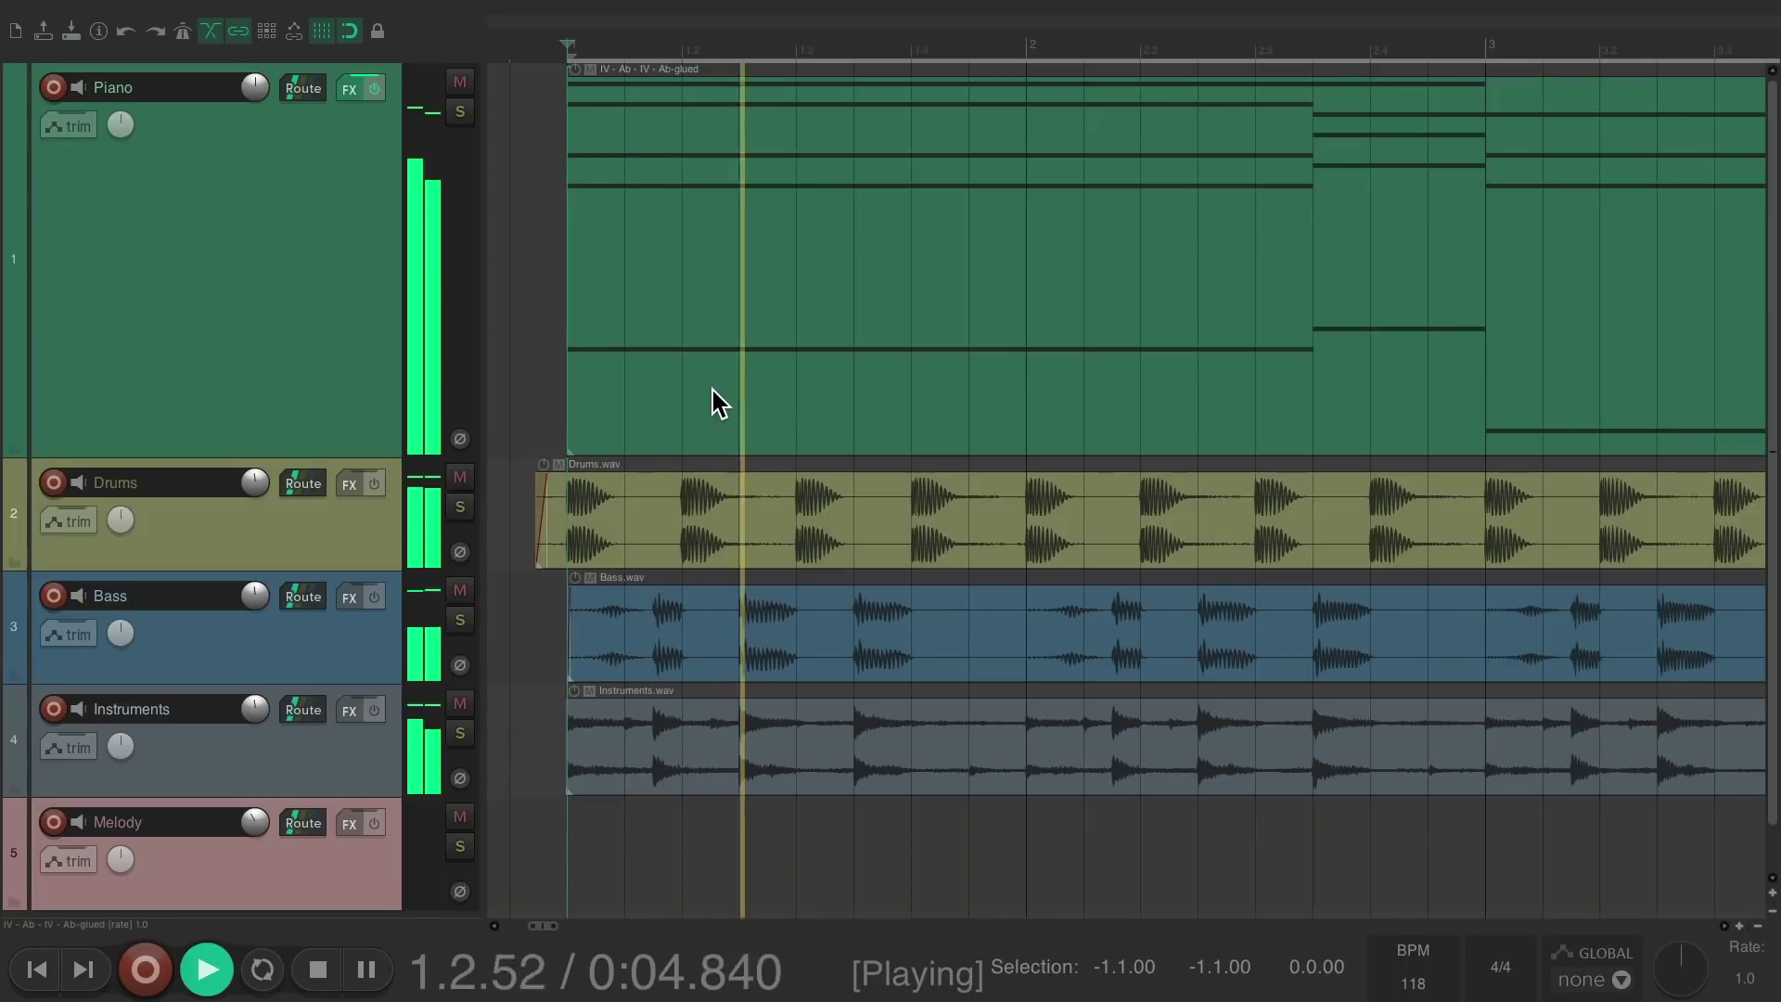
scroll(847, 276, right, 5)
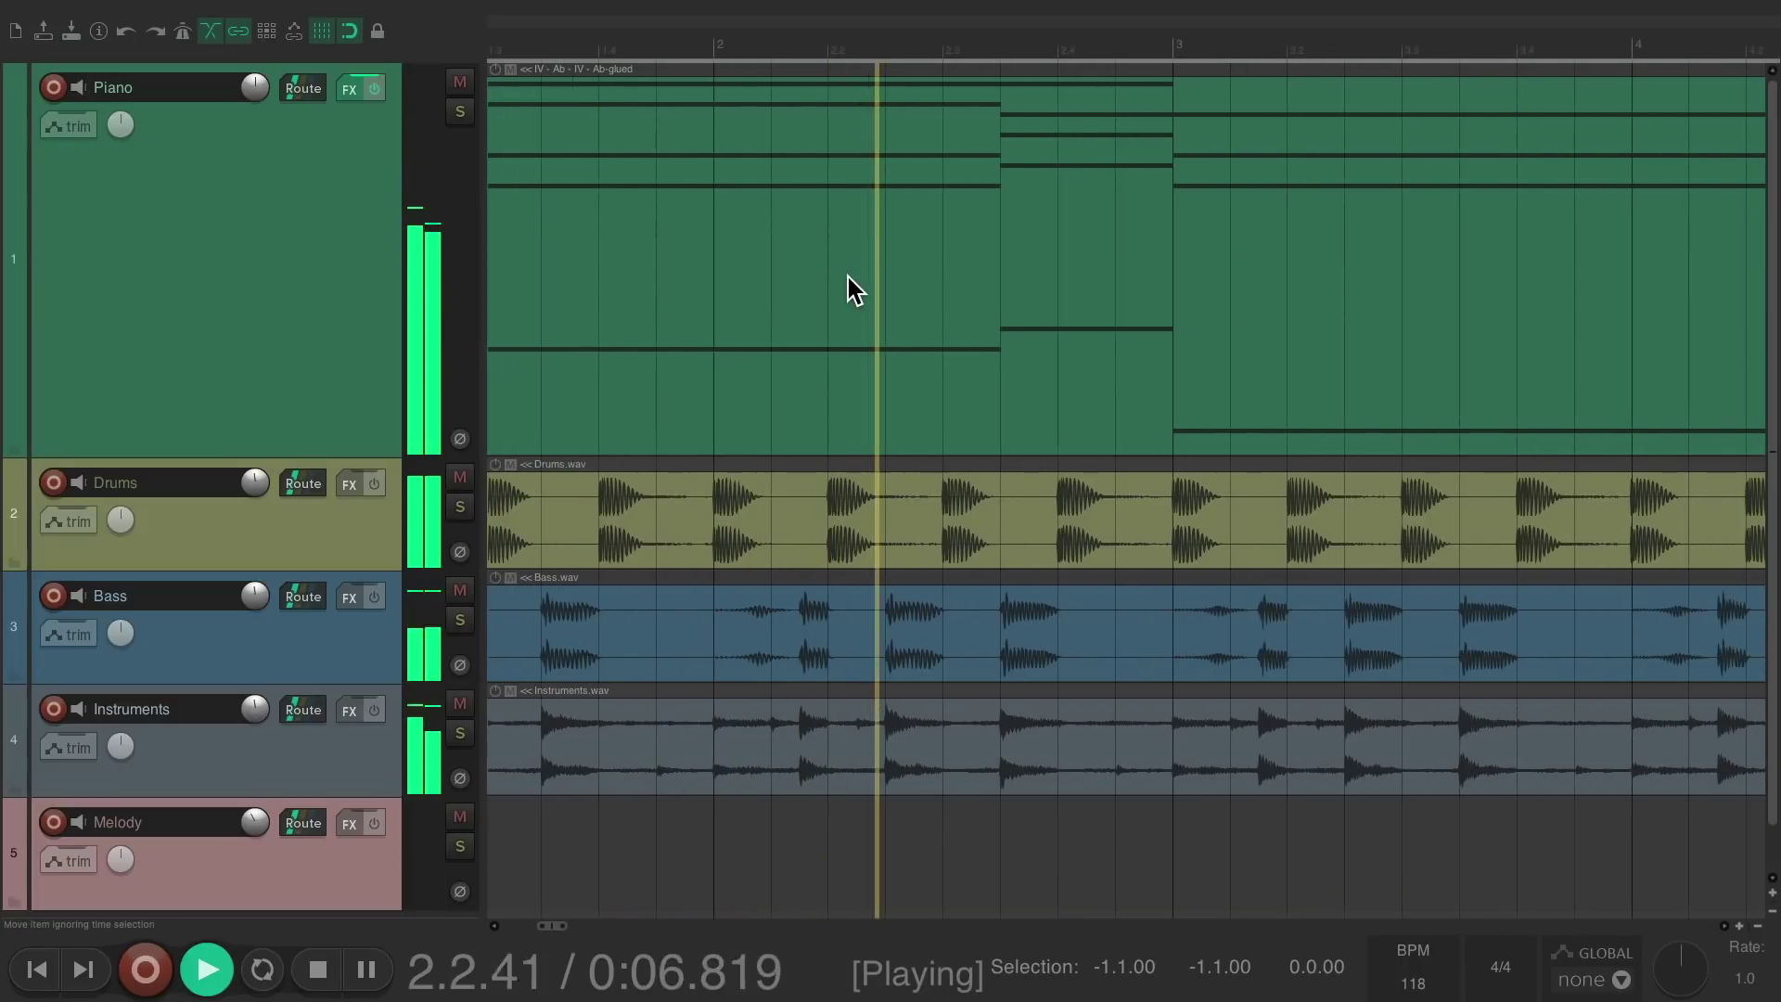
scroll(848, 276, right, 15)
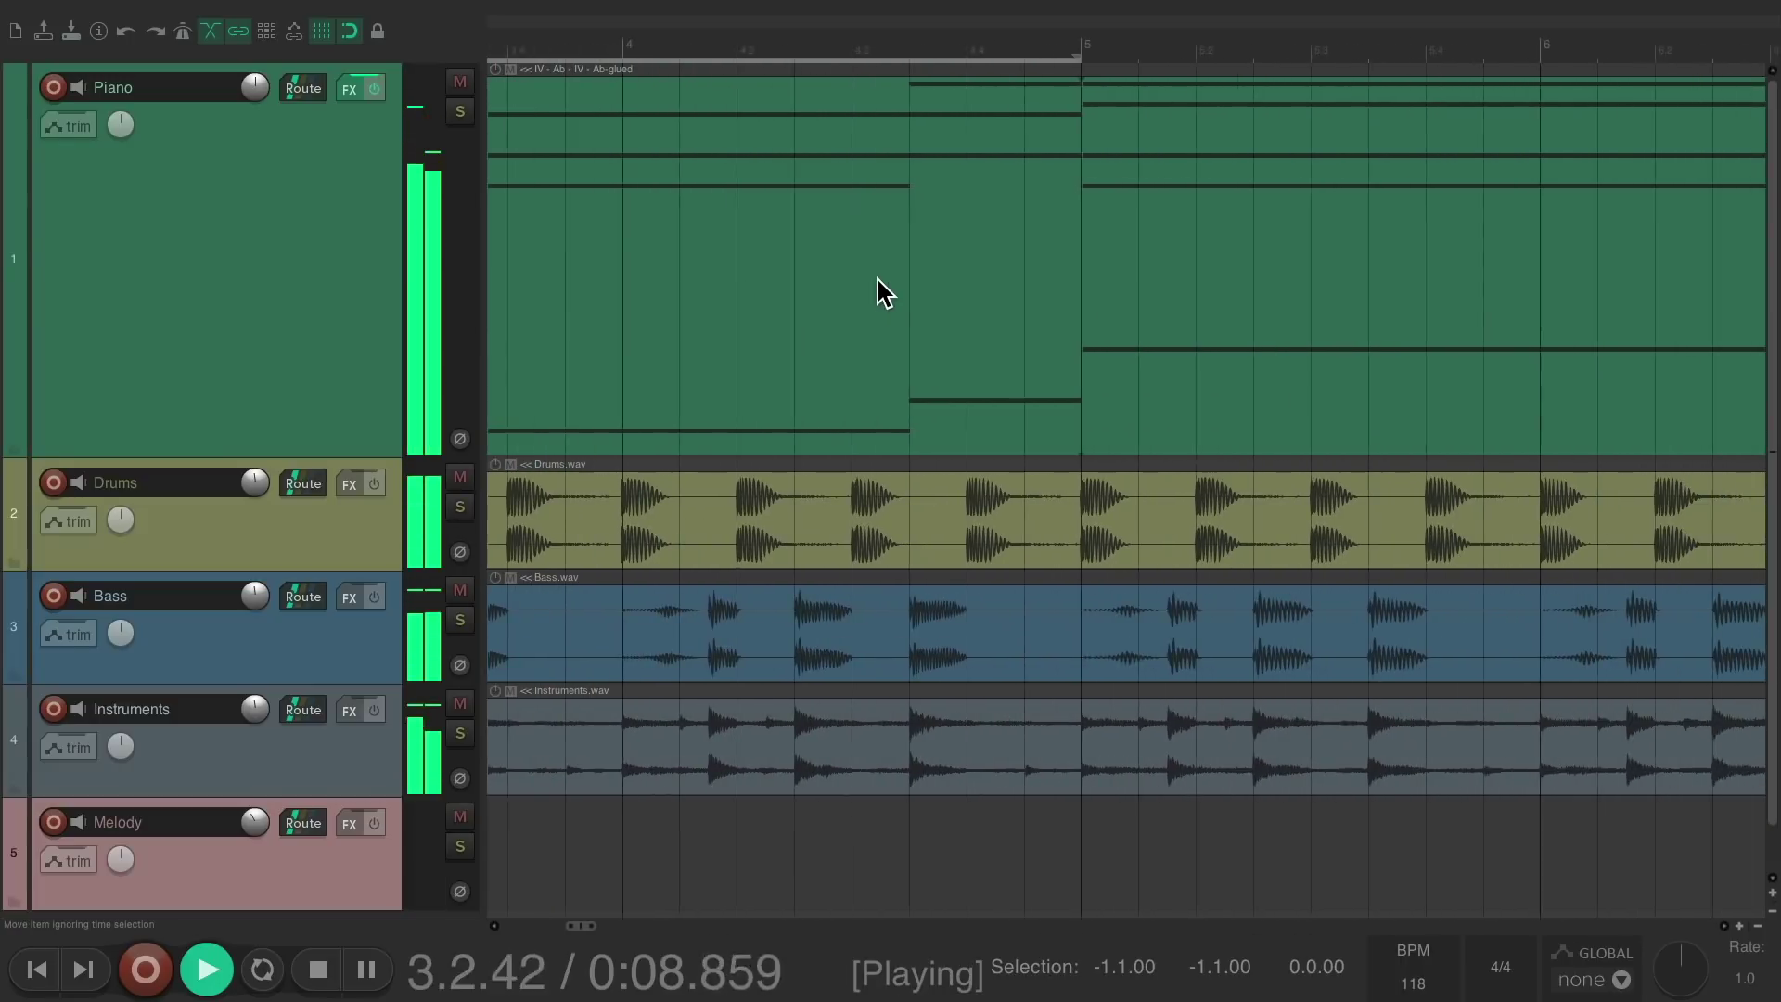
scroll(877, 279, right, 1)
drag(982, 27, 679, 47)
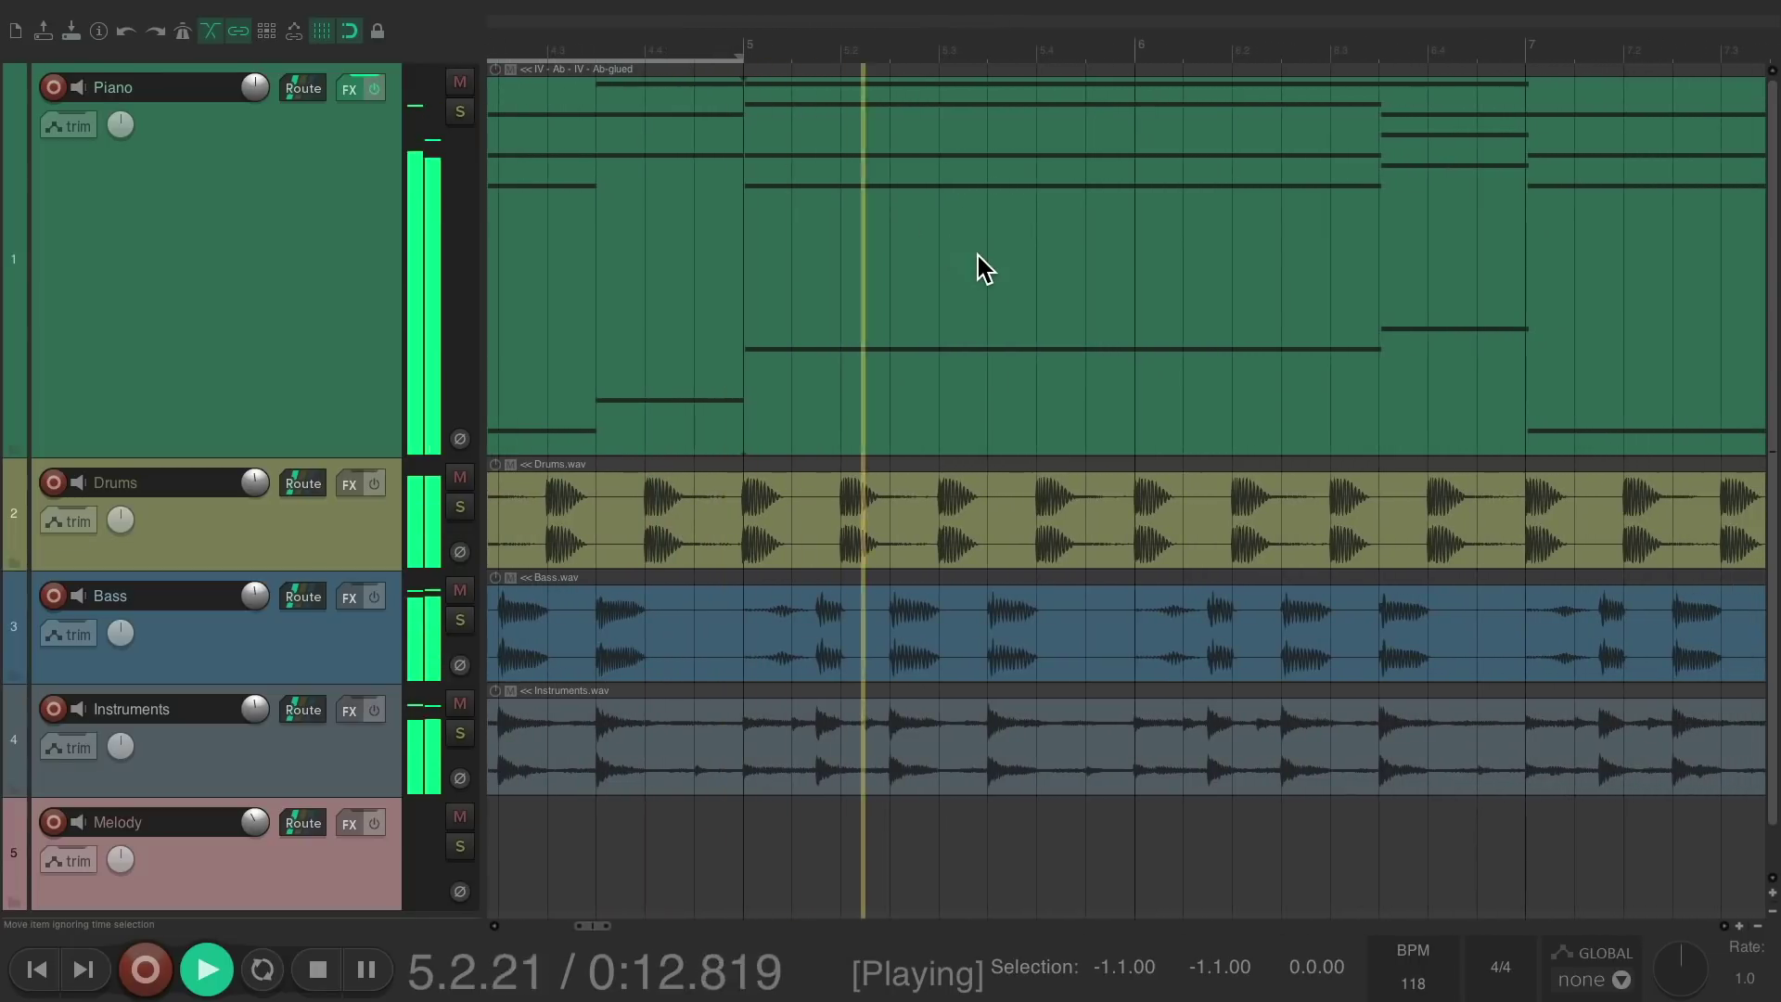
scroll(978, 256, right, 5)
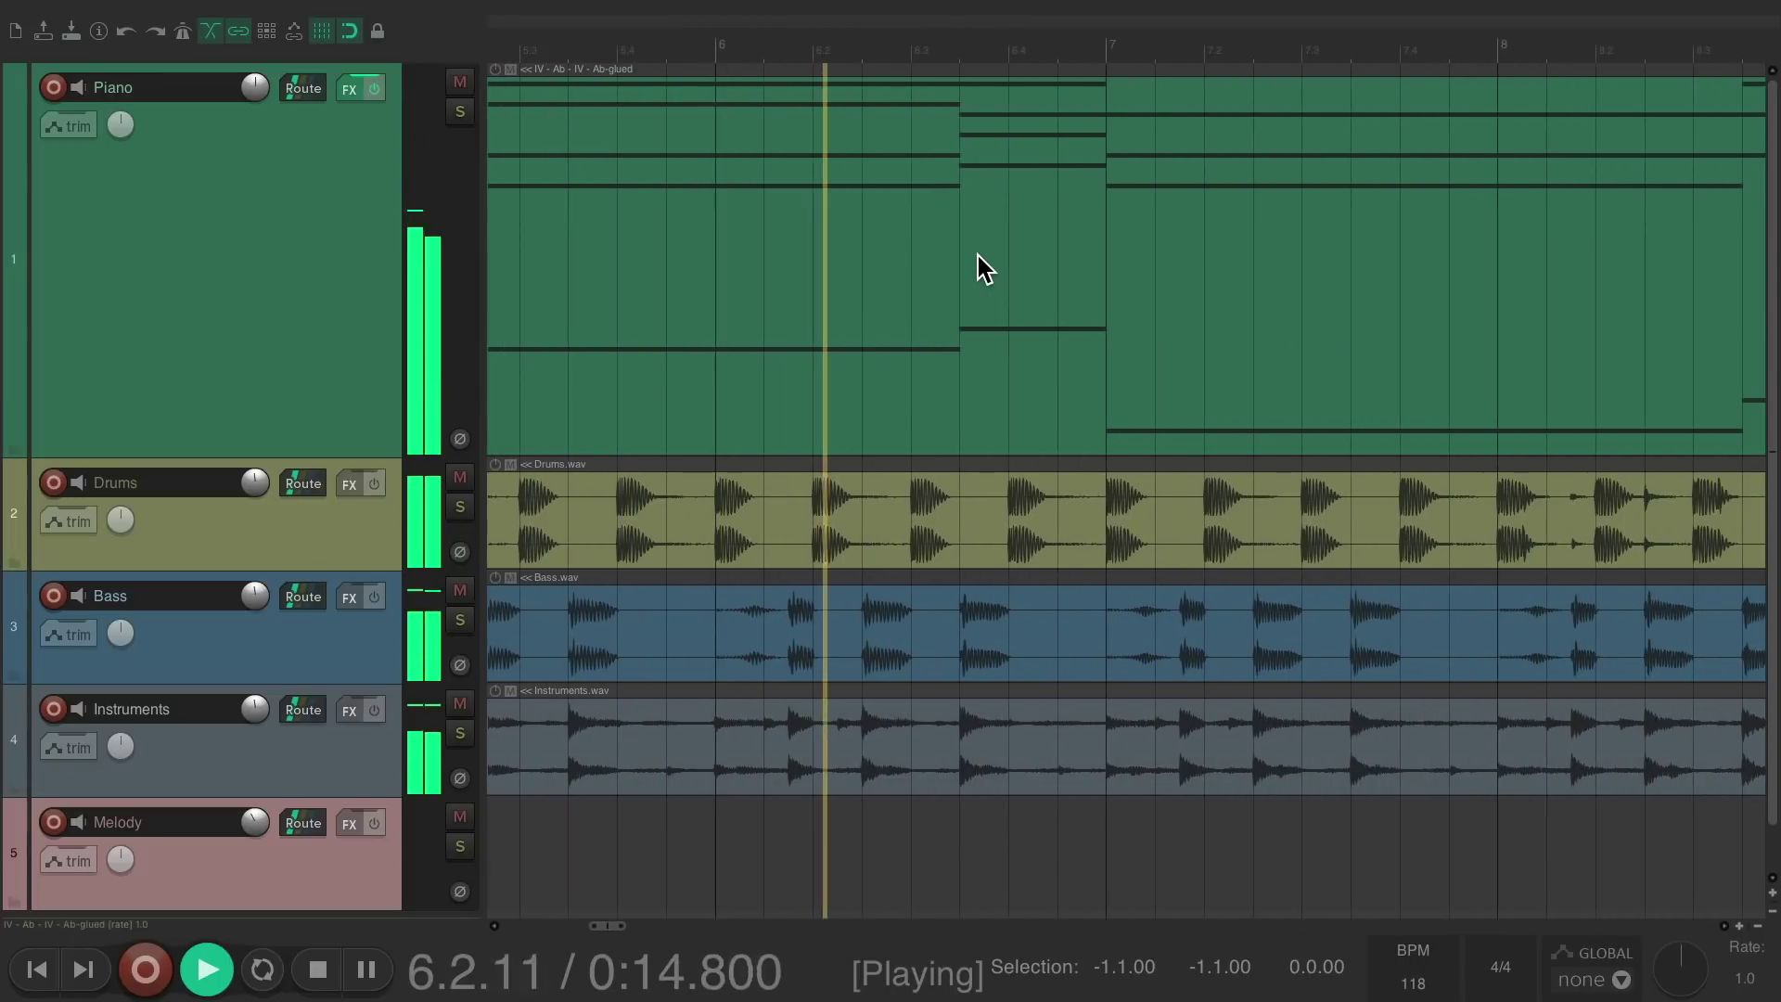
scroll(977, 256, right, 8)
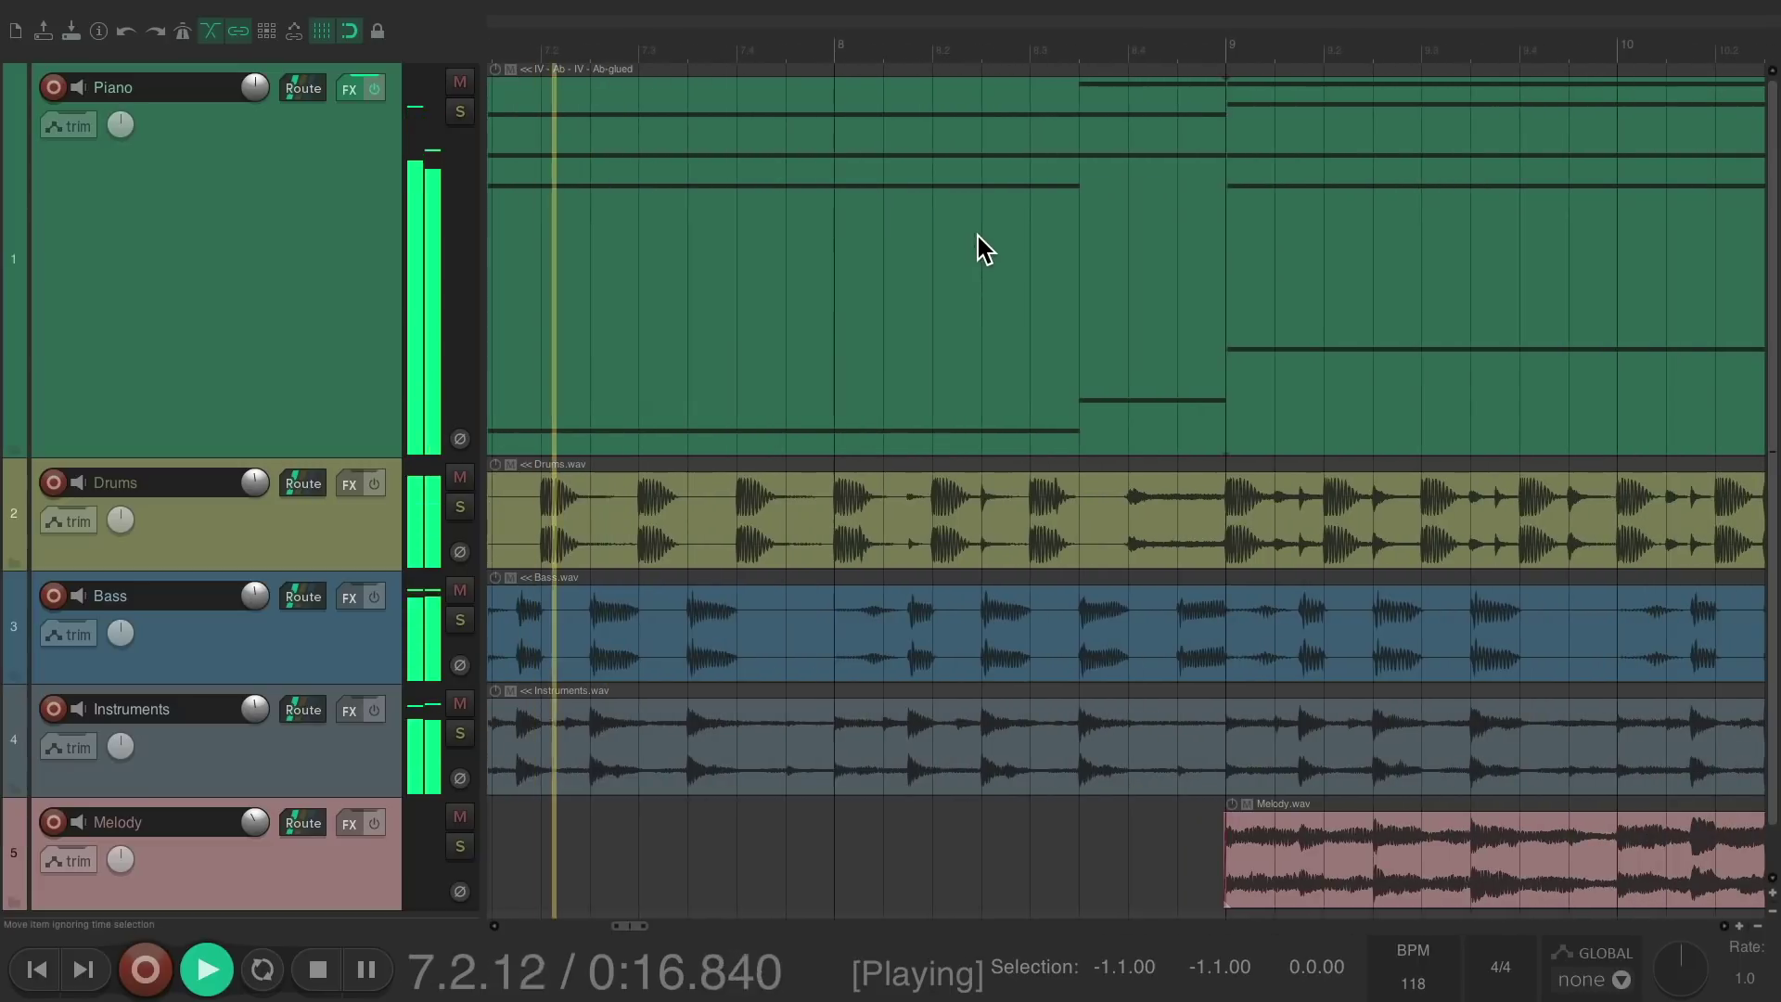
drag(974, 37, 684, 104)
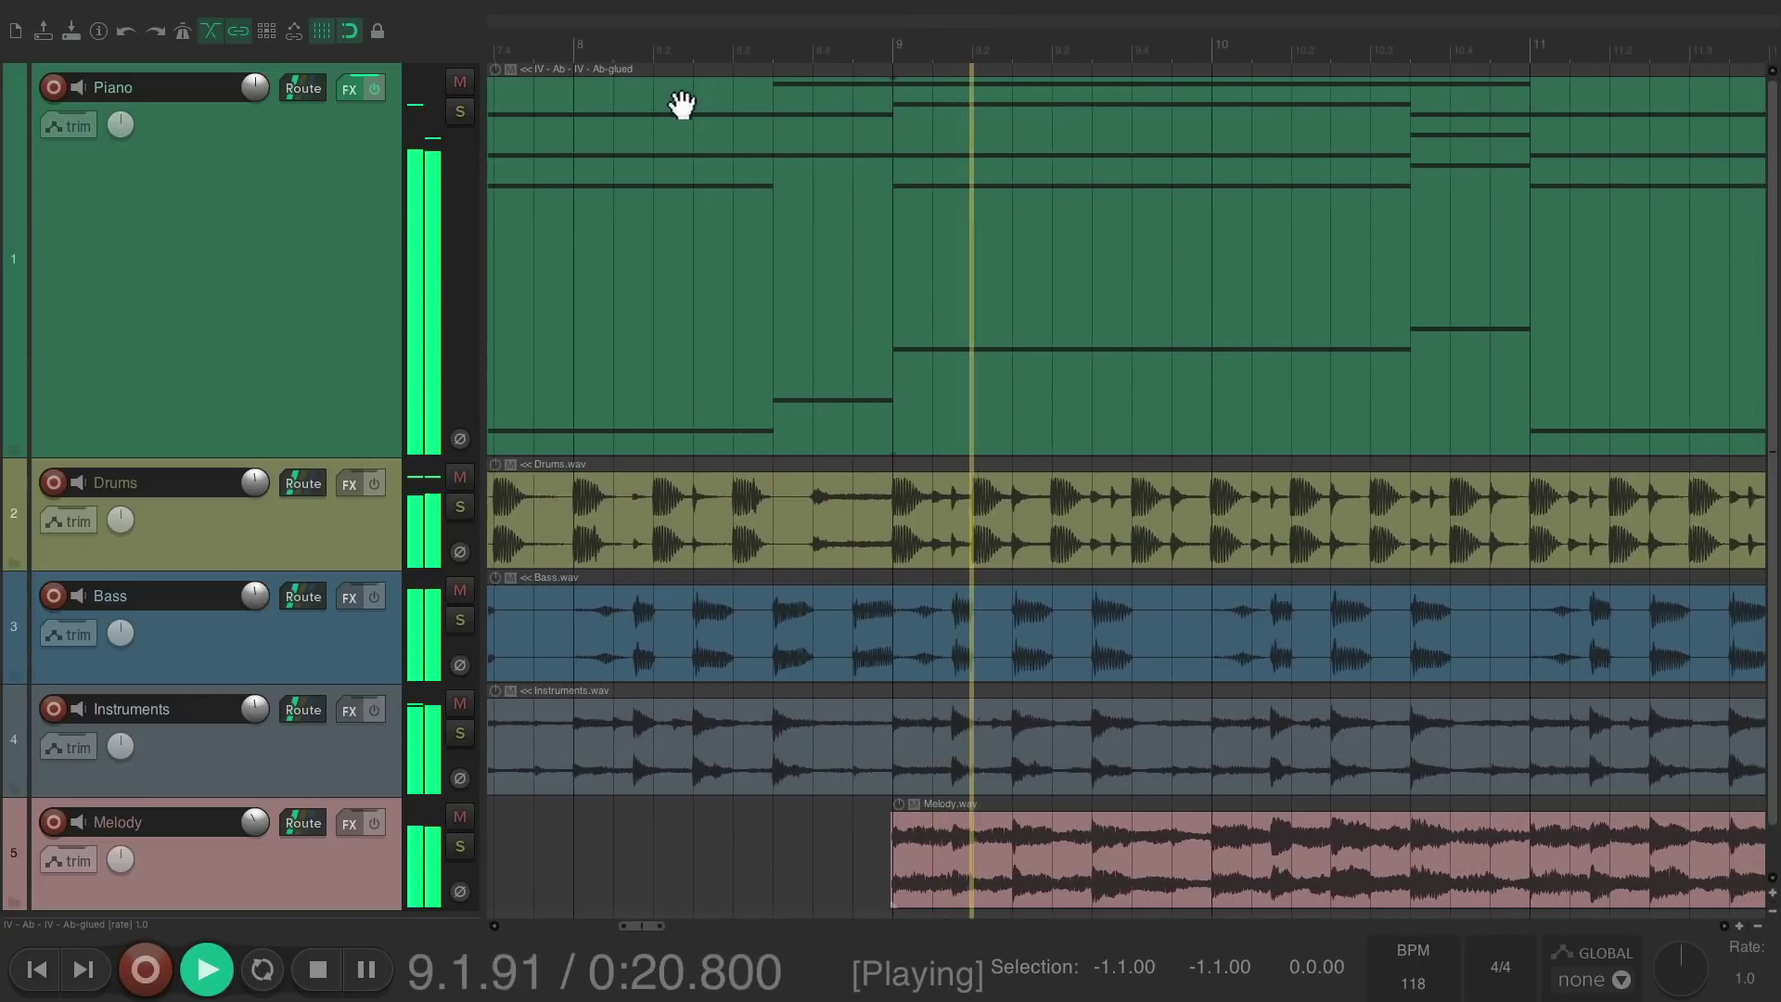
scroll(822, 286, right, 6)
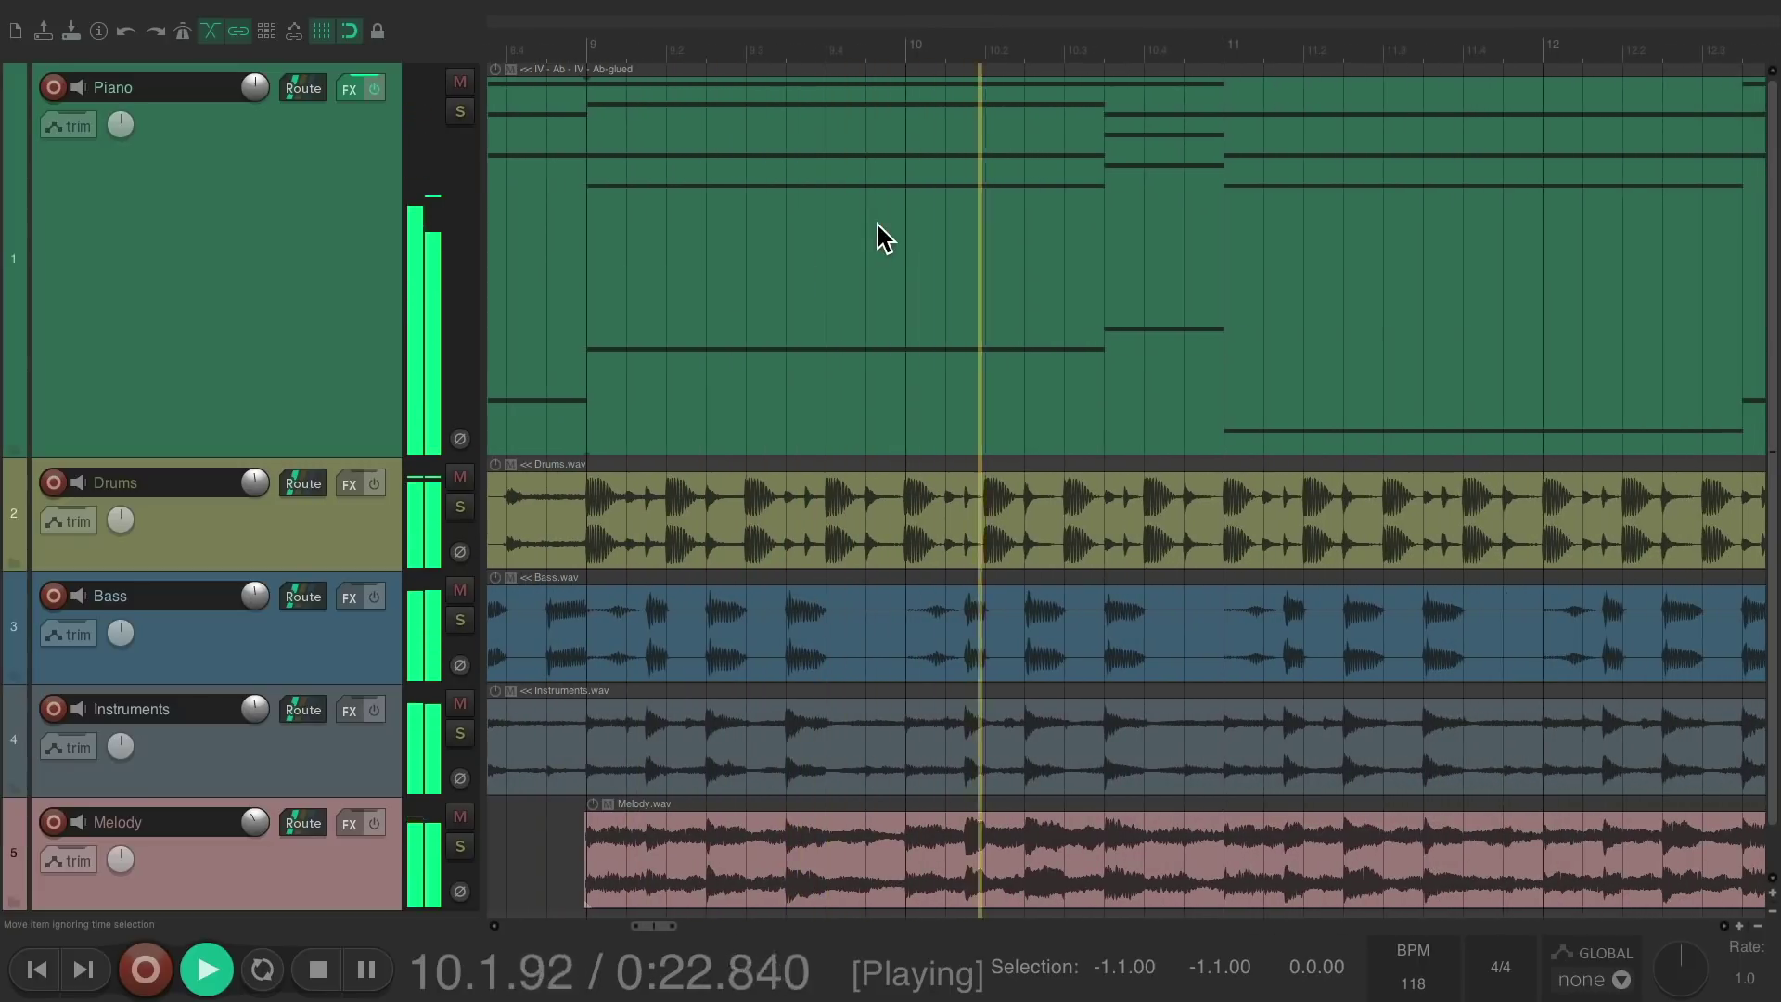
scroll(878, 222, right, 5)
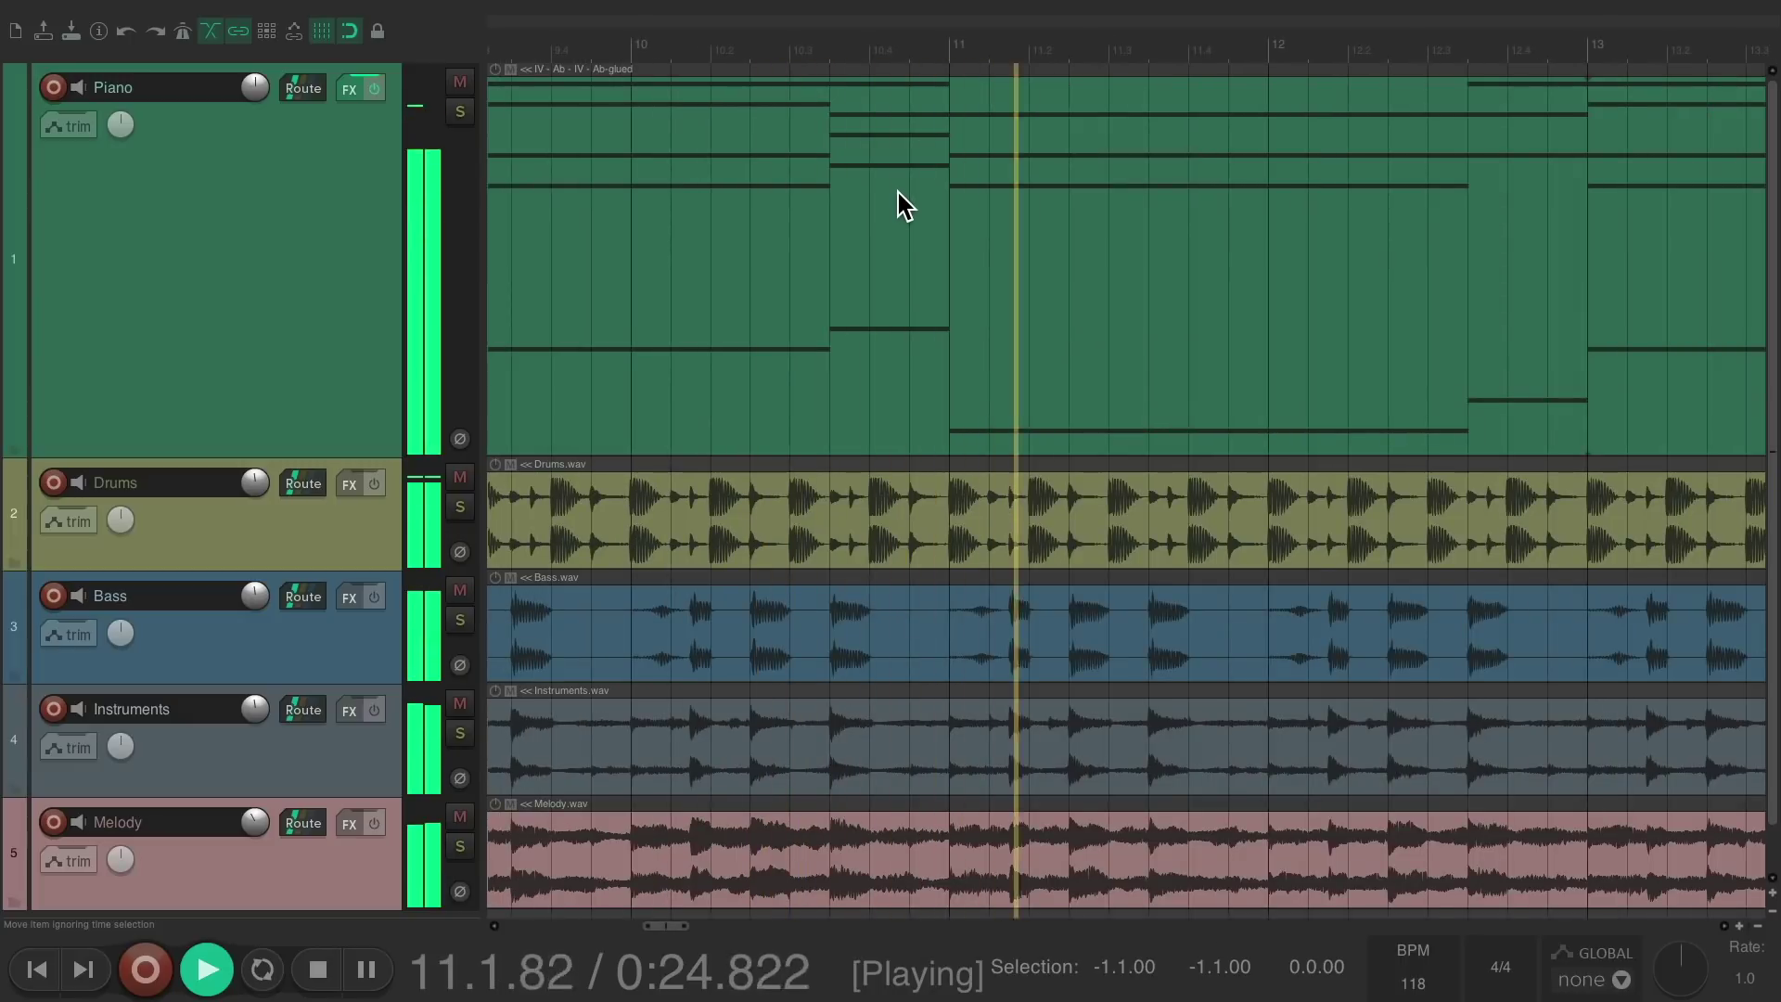
scroll(898, 192, right, 6)
scroll(897, 192, right, 9)
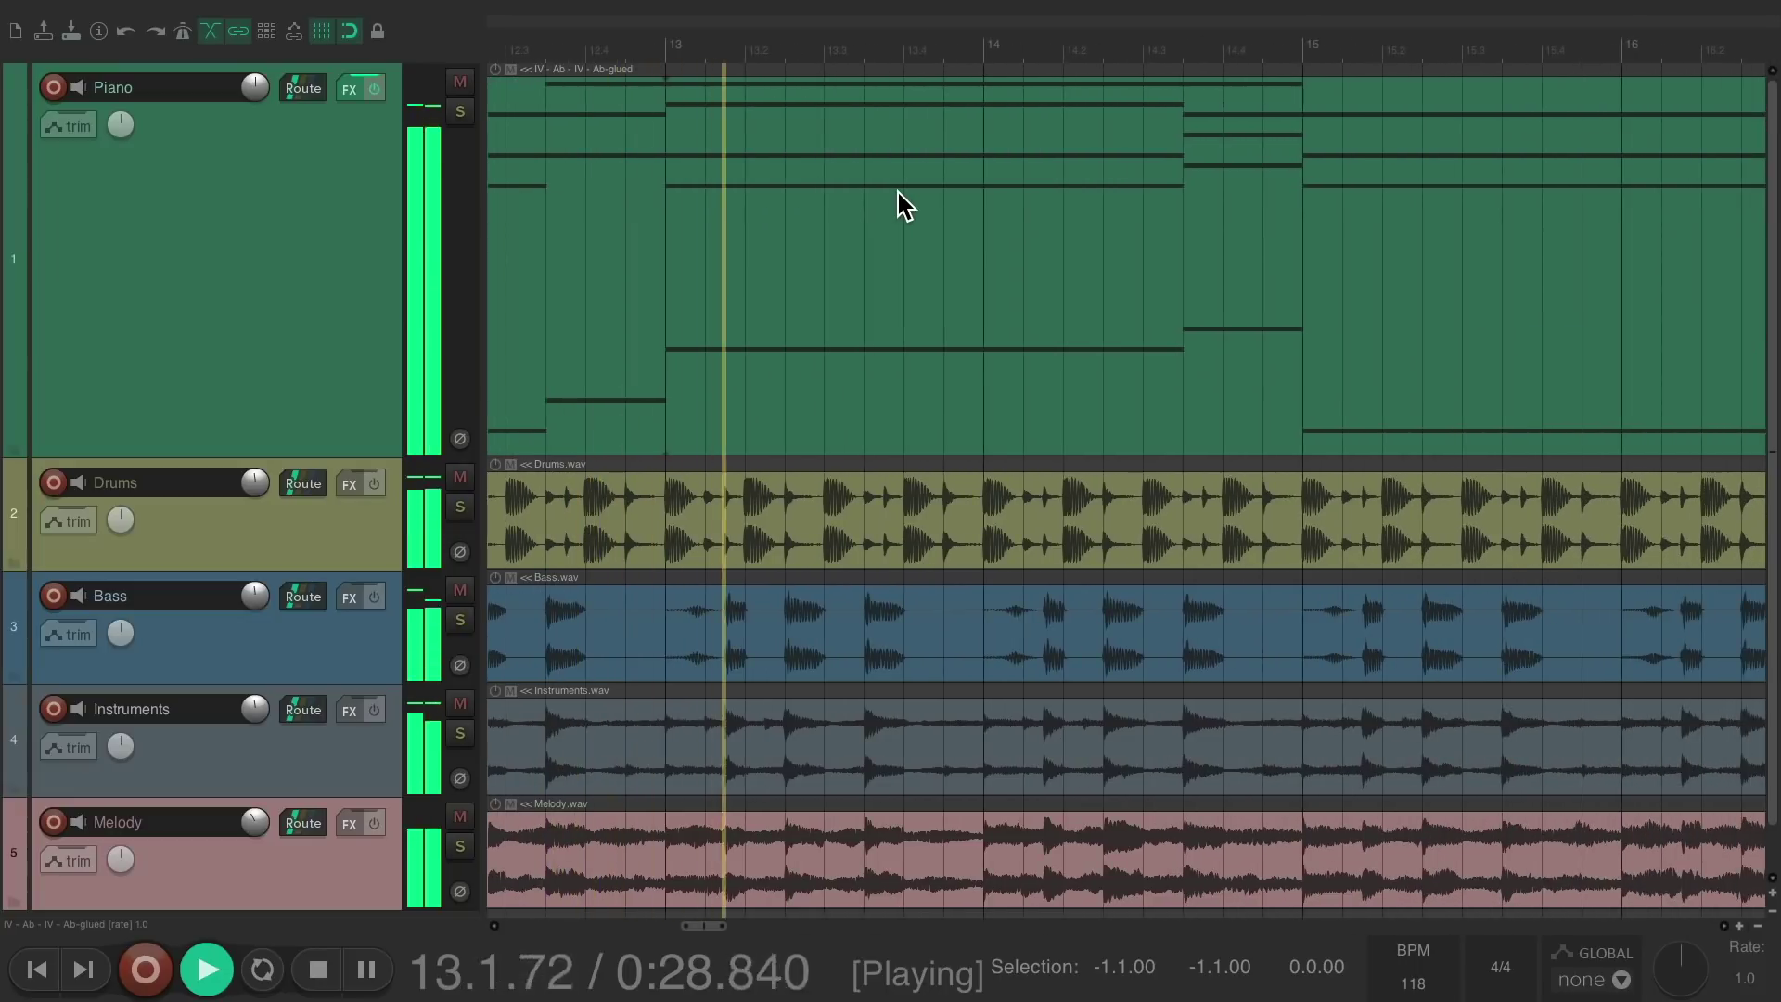
scroll(898, 192, right, 2)
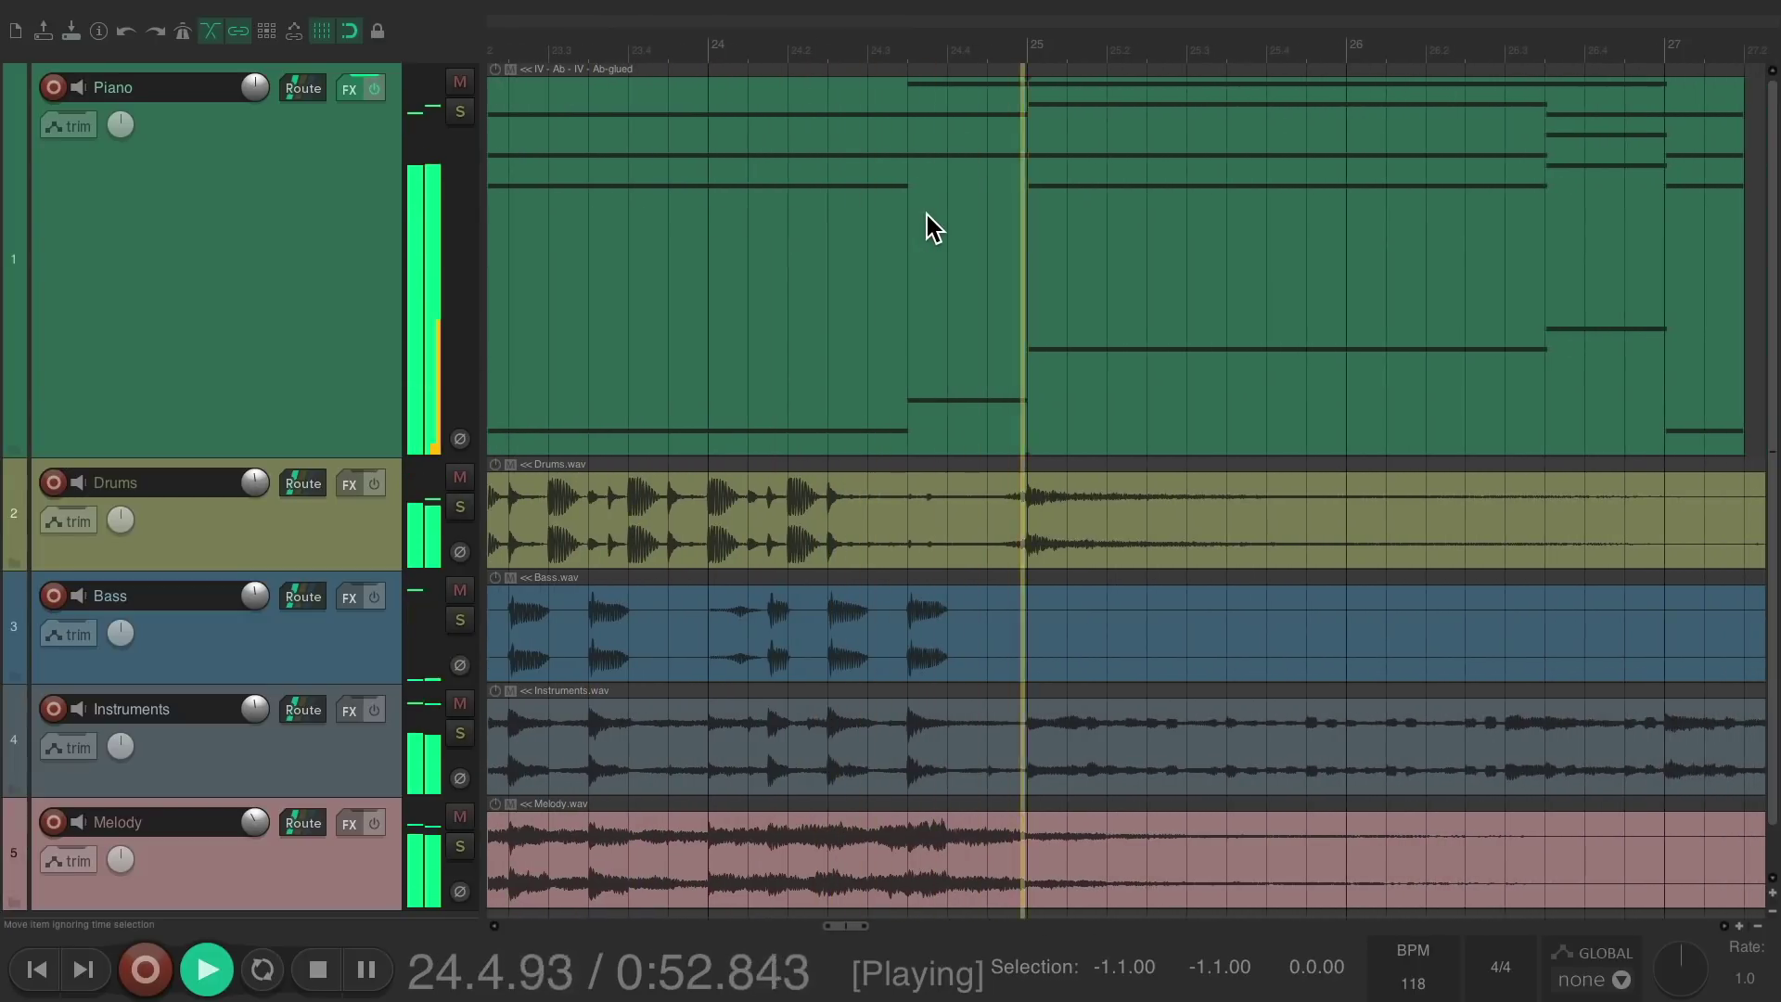
key(space)
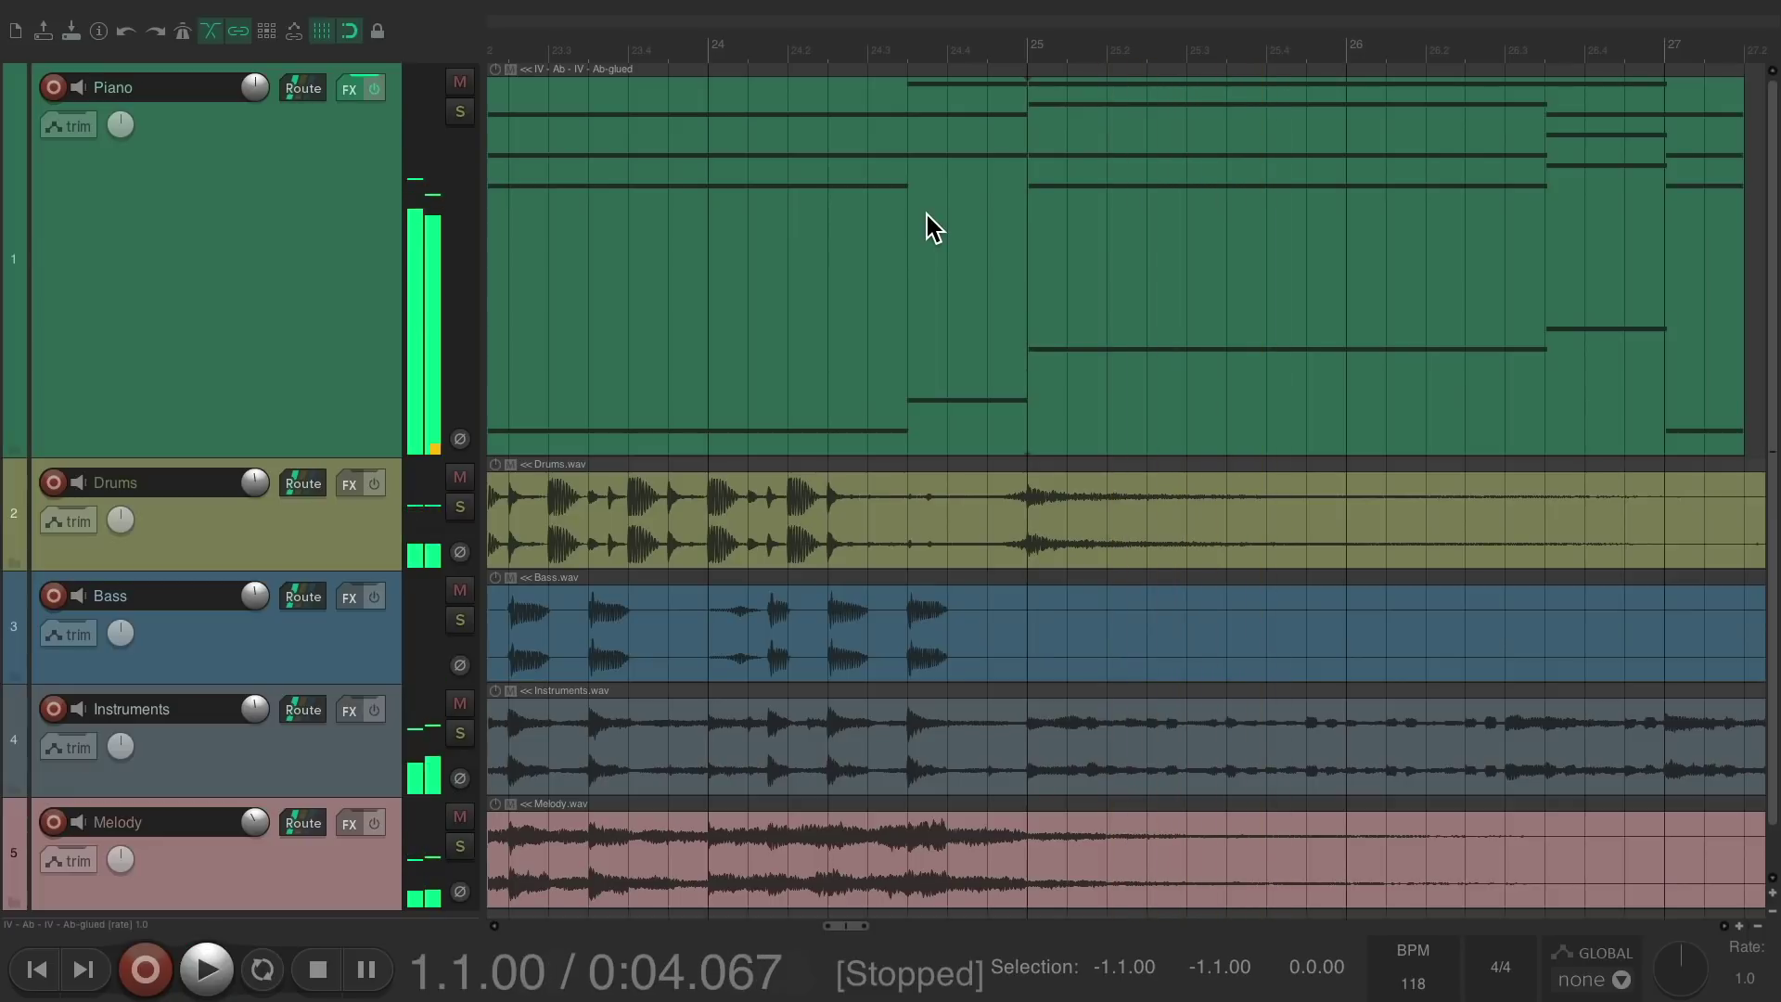